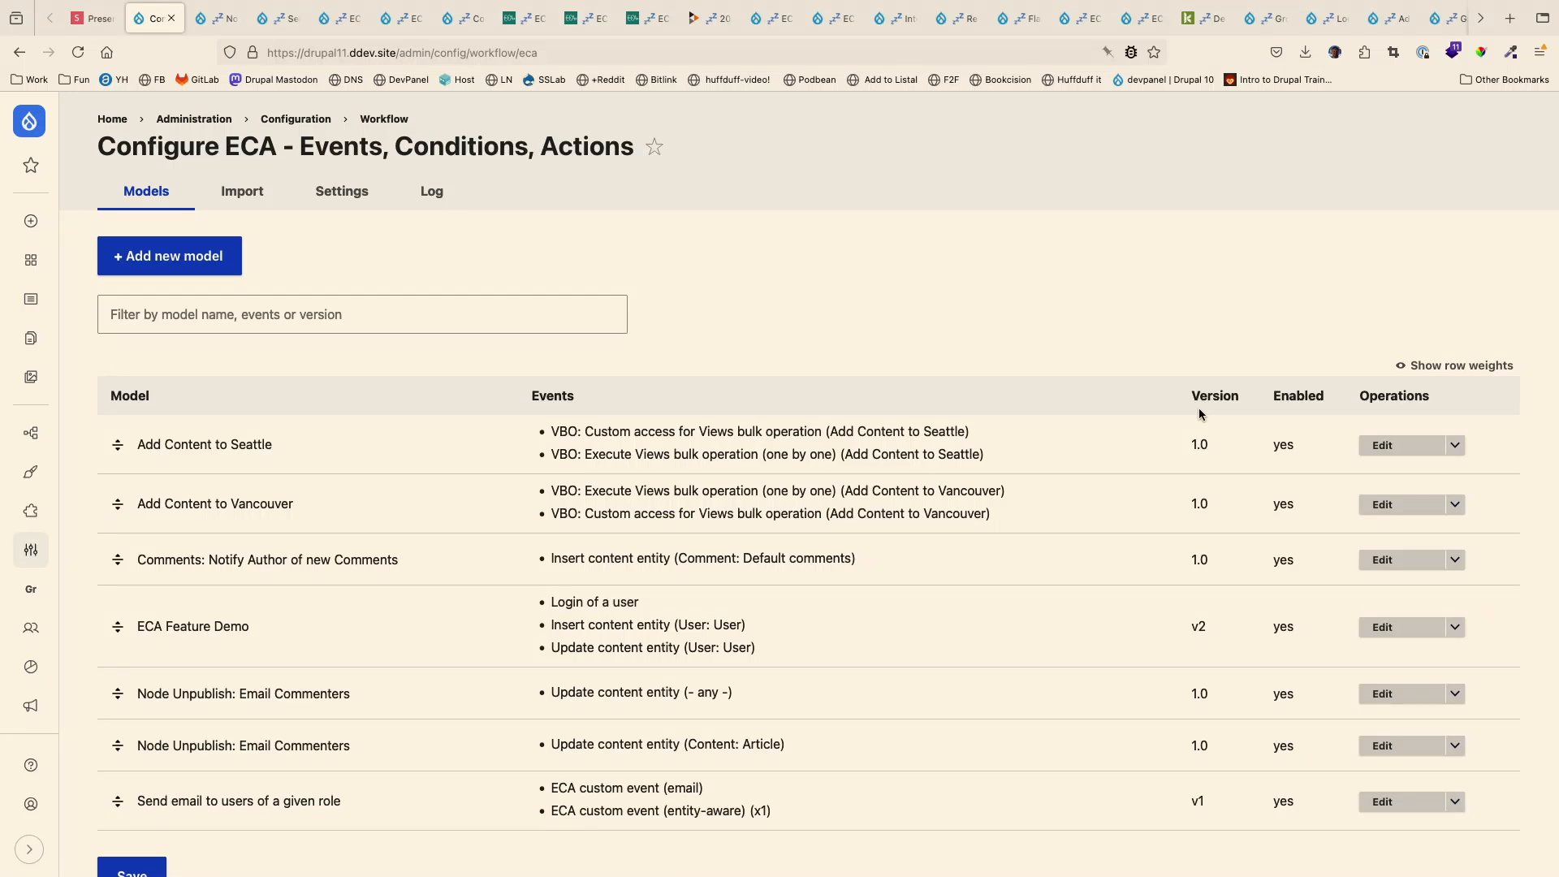
- Review the operations available for the Add Content to Seattle model
{"action": "left_click", "coordinate": [1454, 445]}
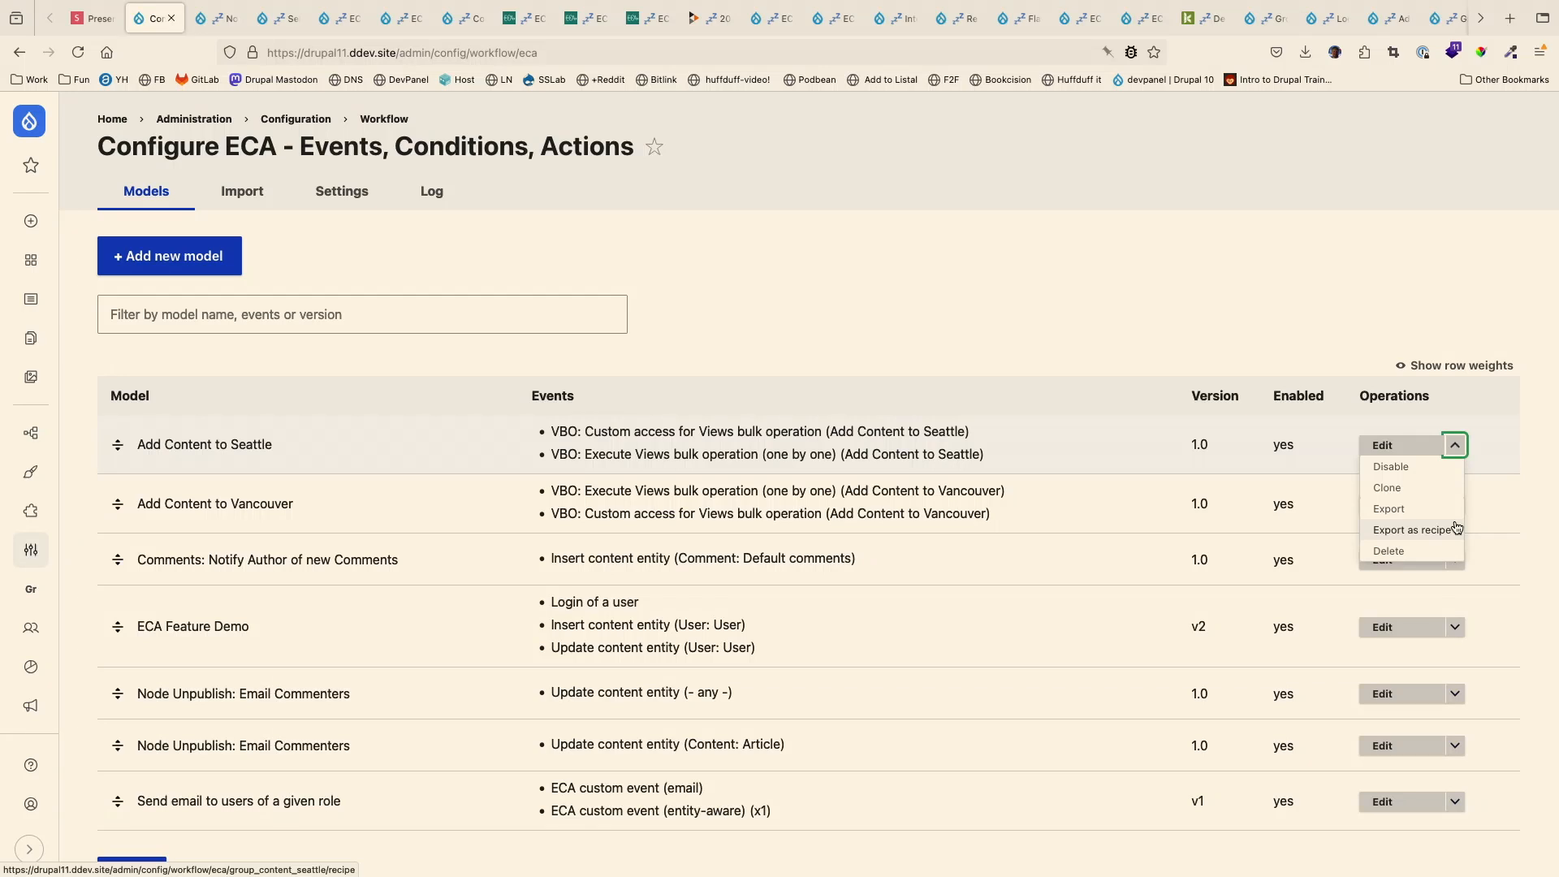
{"action": "left_click", "coordinate": [972, 339]}
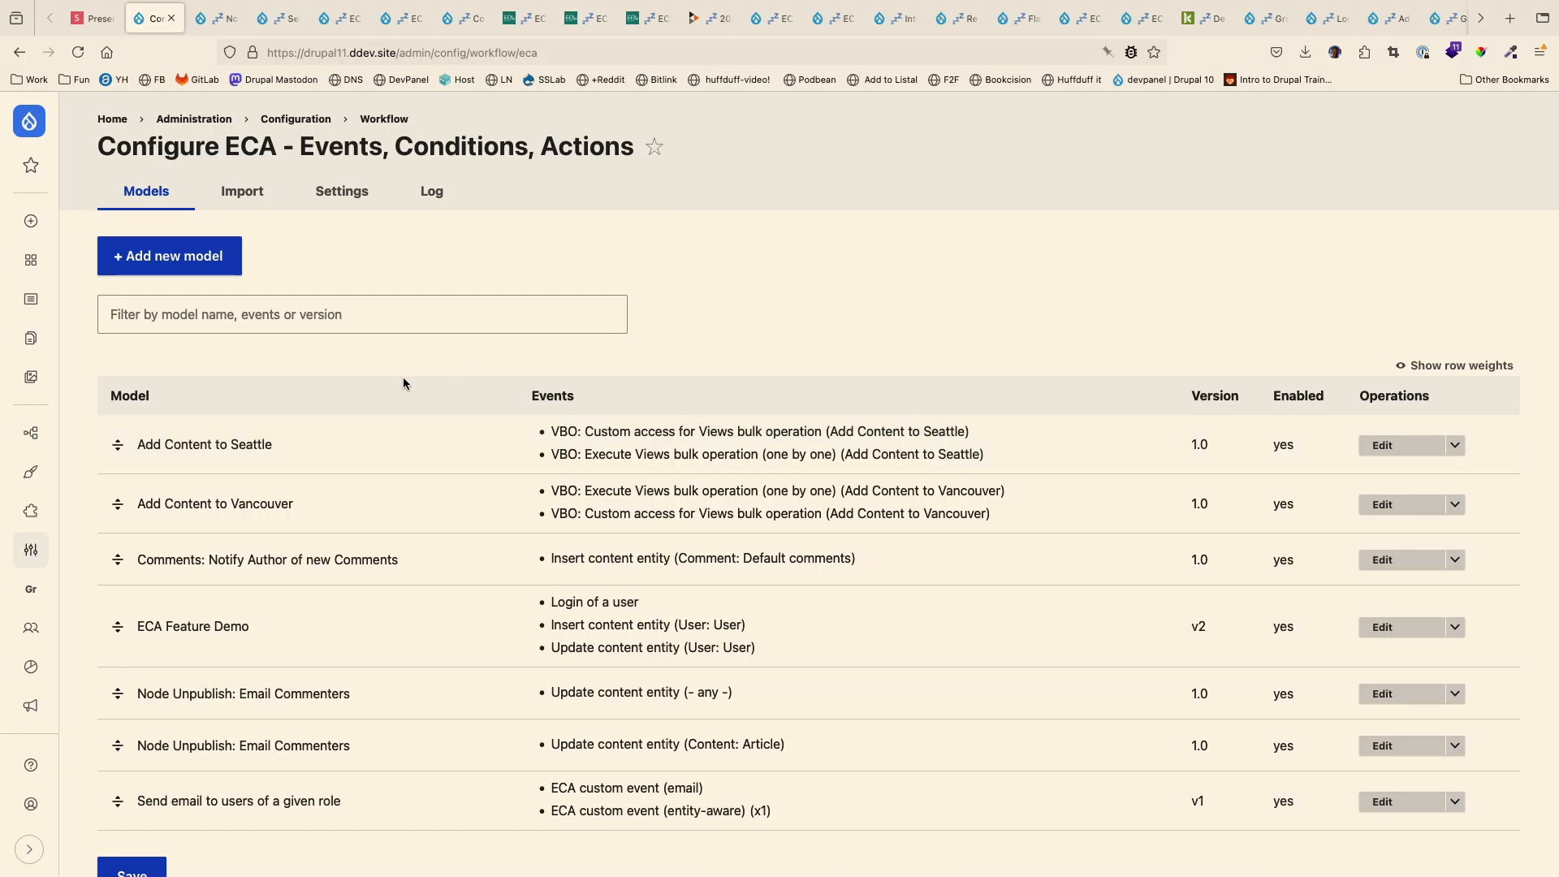
- Go to the site's front page and open the Seattle group's nodes from the list of groups
{"action": "left_click", "coordinate": [34, 126]}
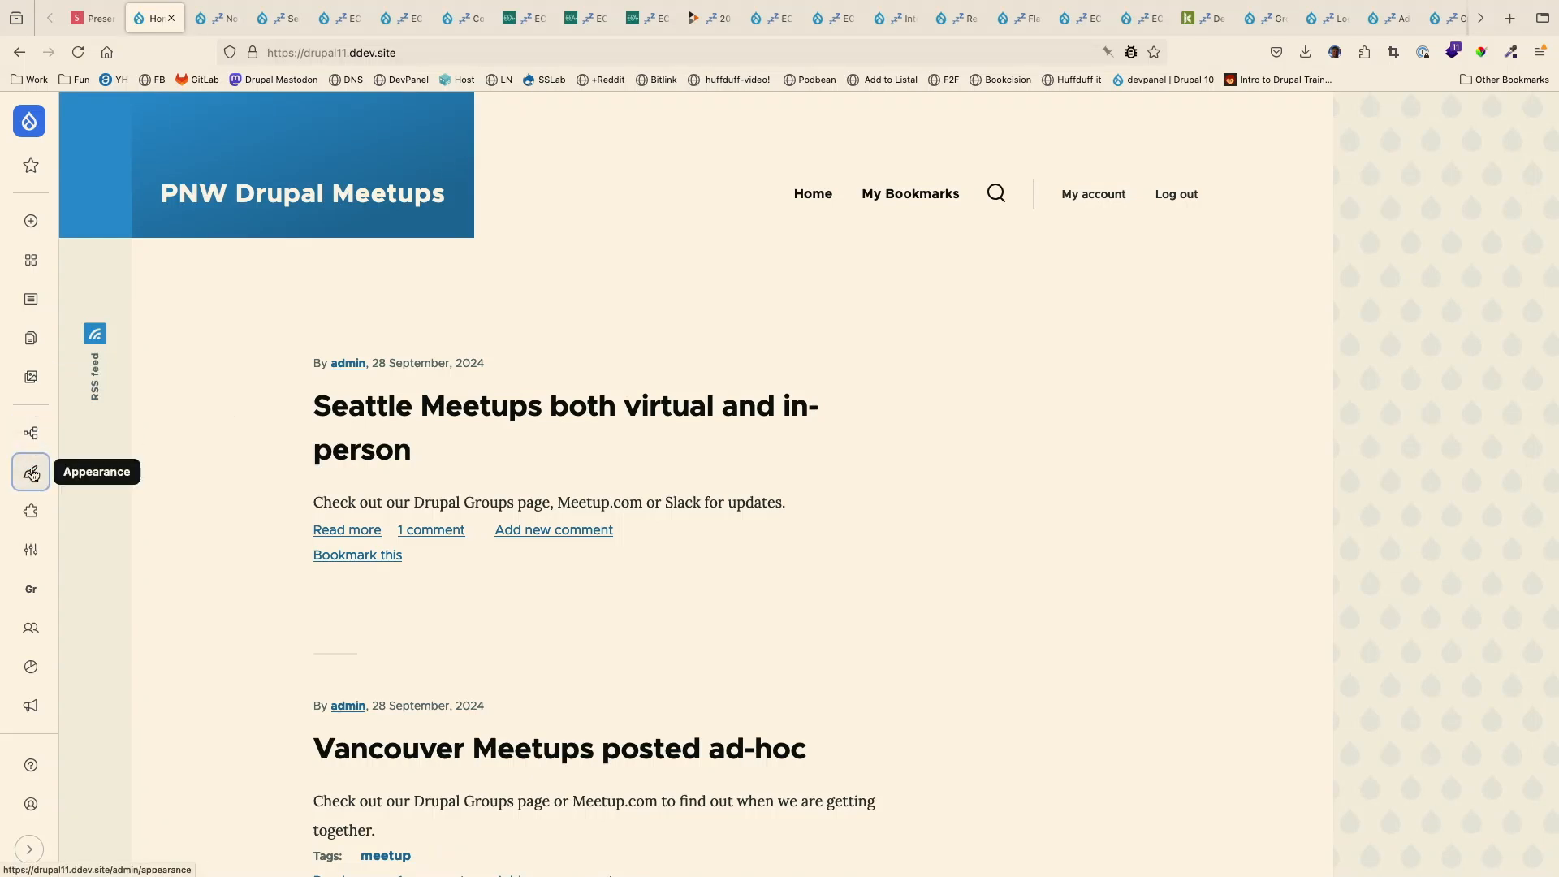
{"action": "mouse_move", "coordinate": [36, 538]}
{"action": "left_click", "coordinate": [31, 589]}
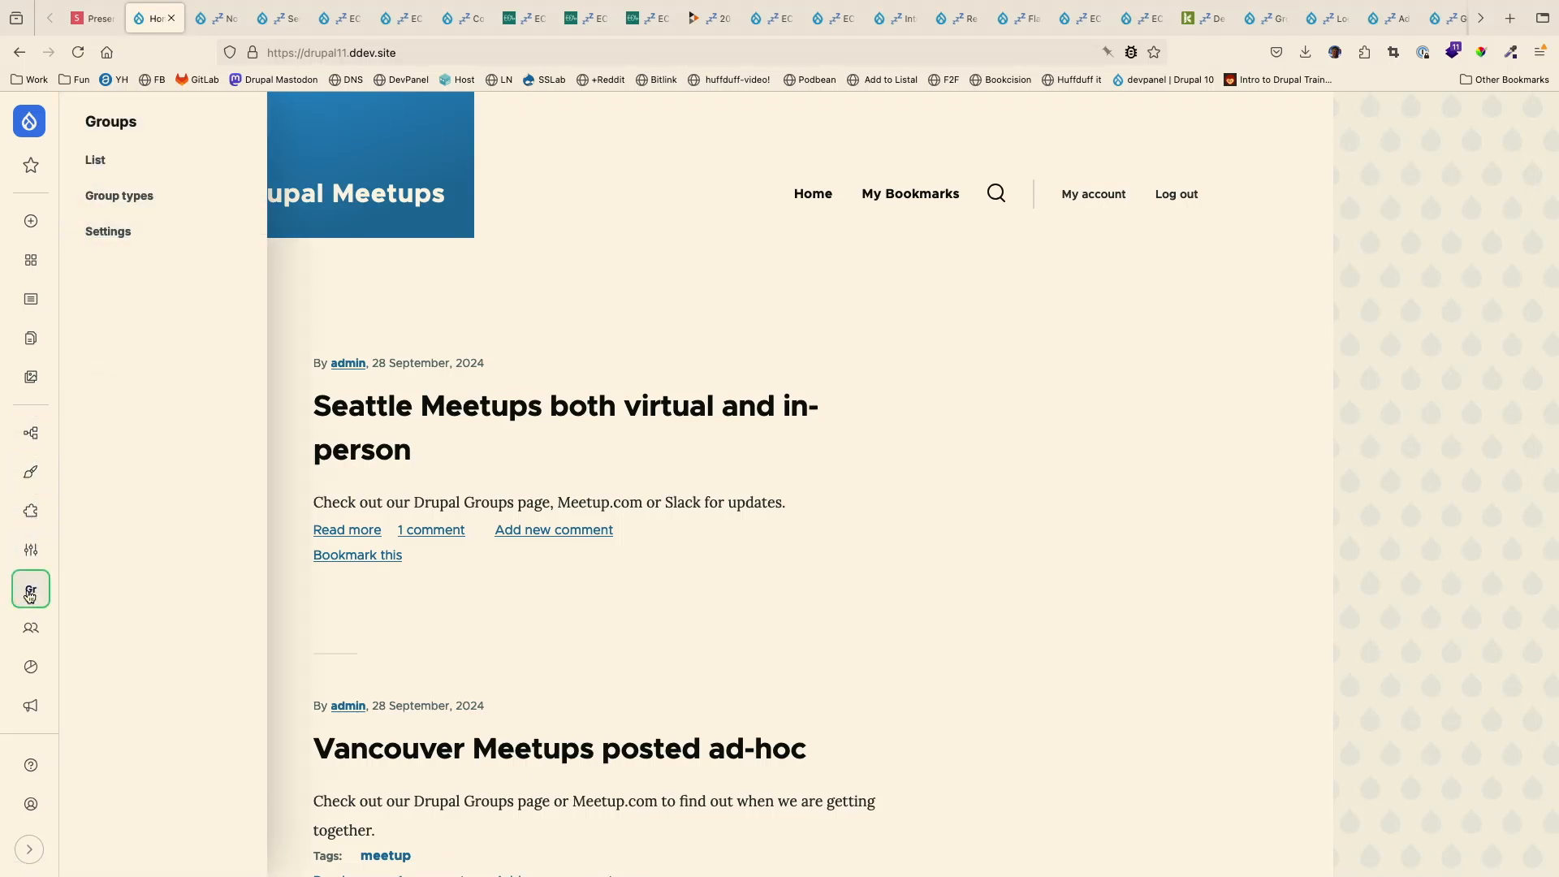
{"action": "left_click", "coordinate": [114, 166]}
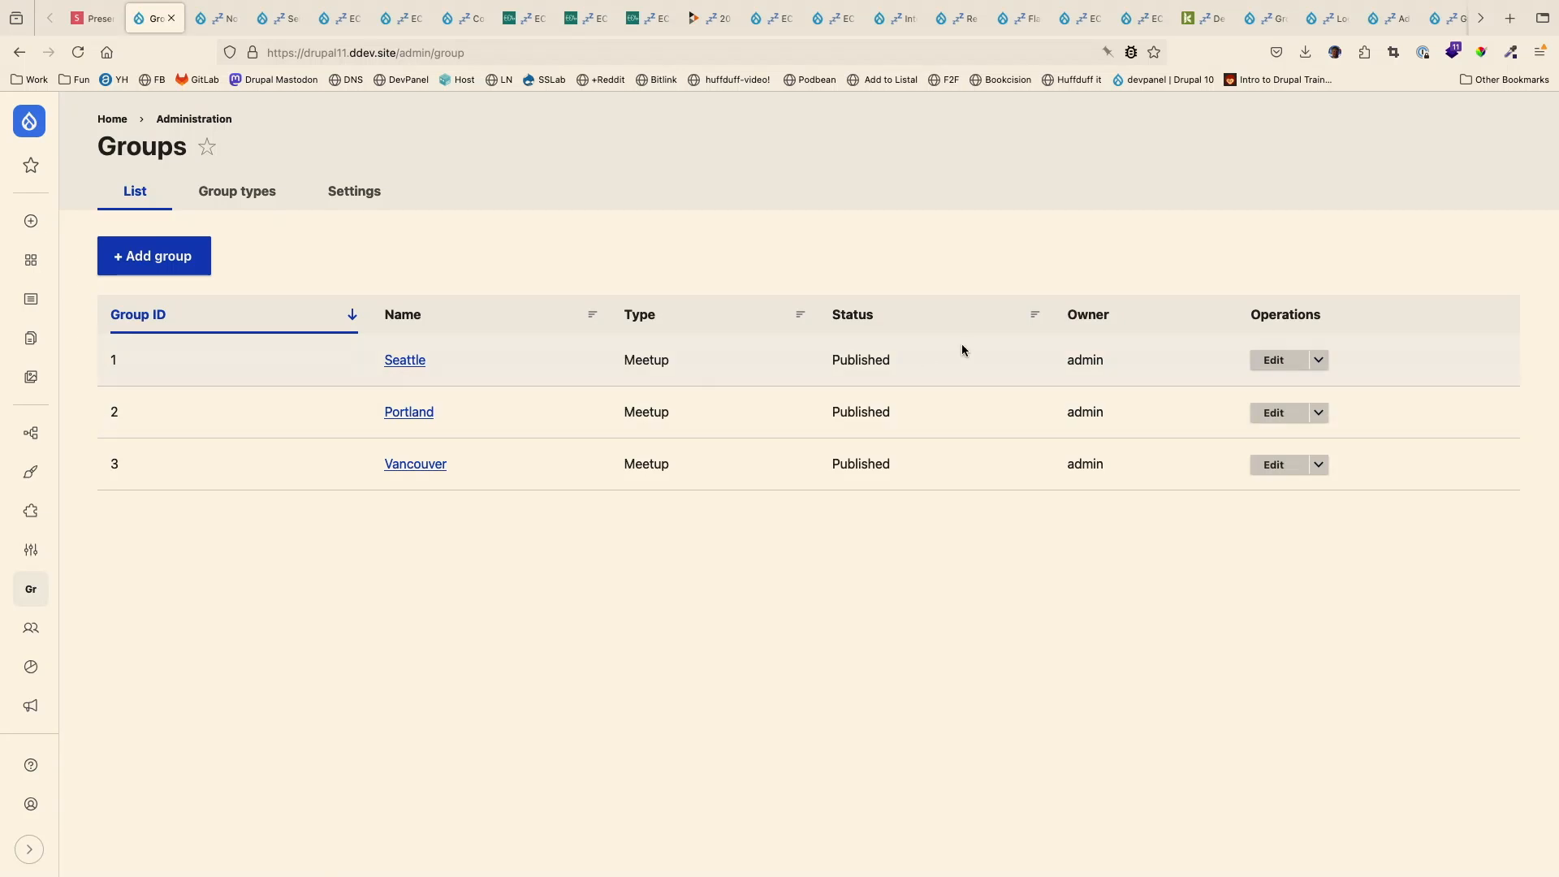
{"action": "left_click", "coordinate": [1316, 362]}
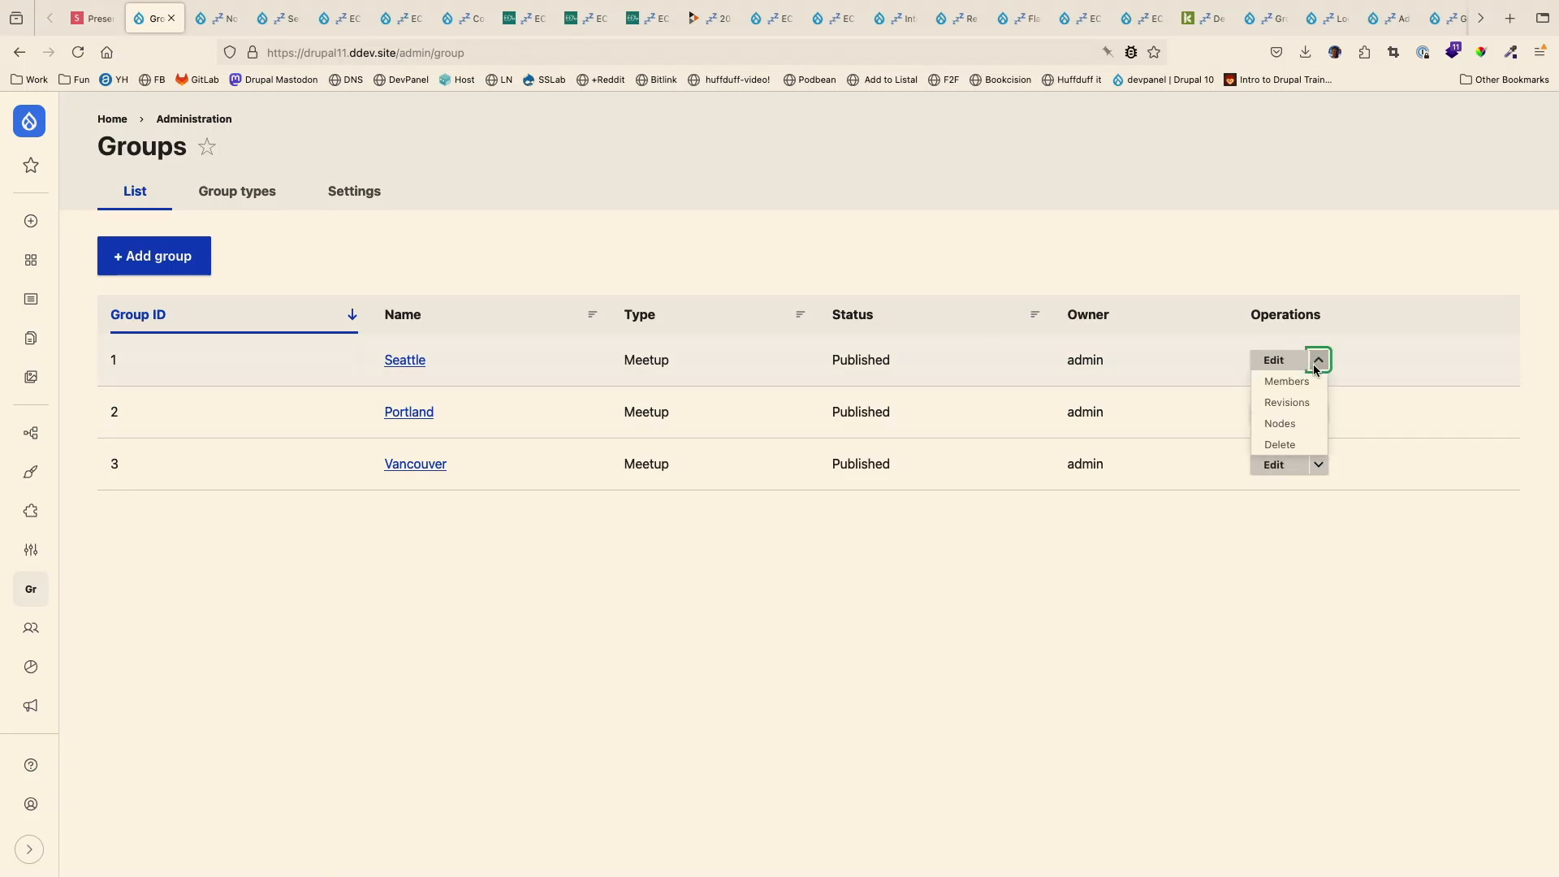
{"action": "left_click", "coordinate": [1283, 423]}
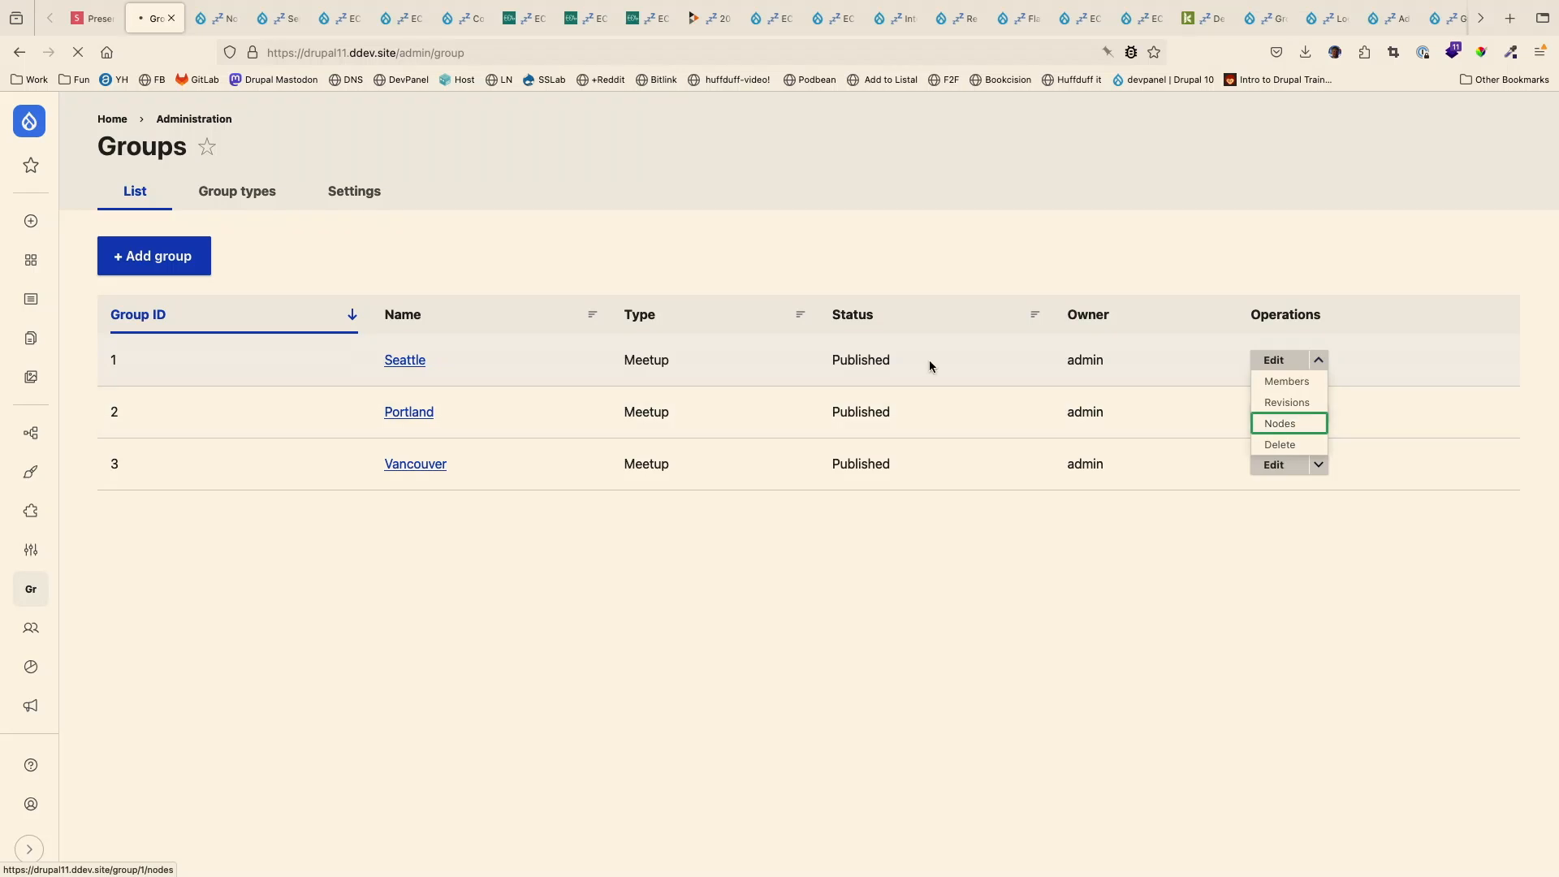
- Open the article "Seattle Meetups both virtual and in-person" from the group's nodes for editing
{"action": "scroll", "coordinate": [947, 474], "scroll_direction": "down", "scroll_amount": 5}
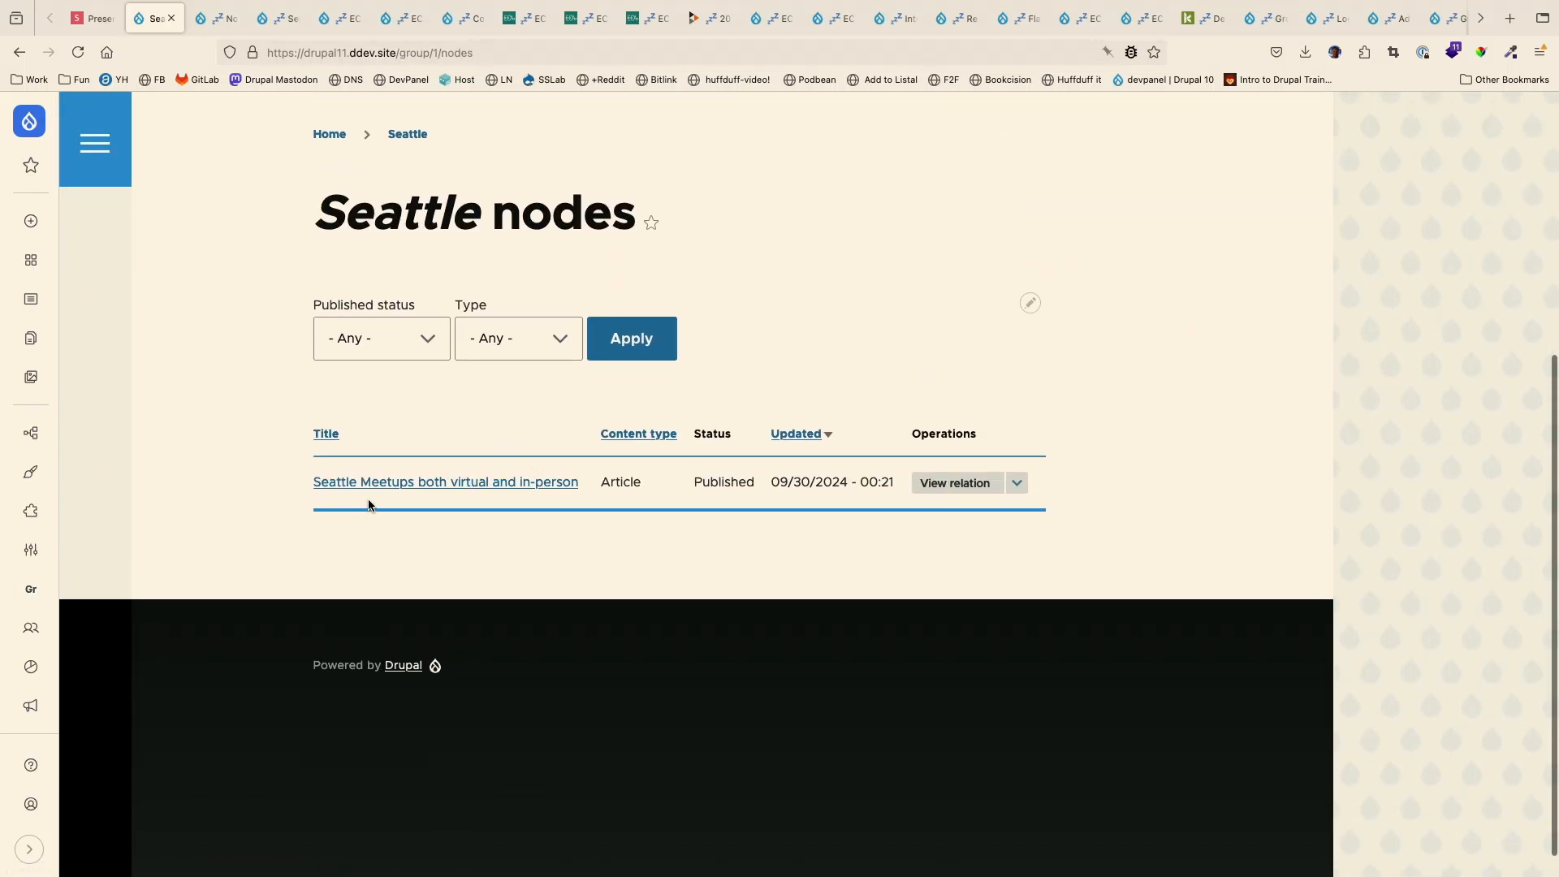
{"action": "left_click", "coordinate": [517, 487]}
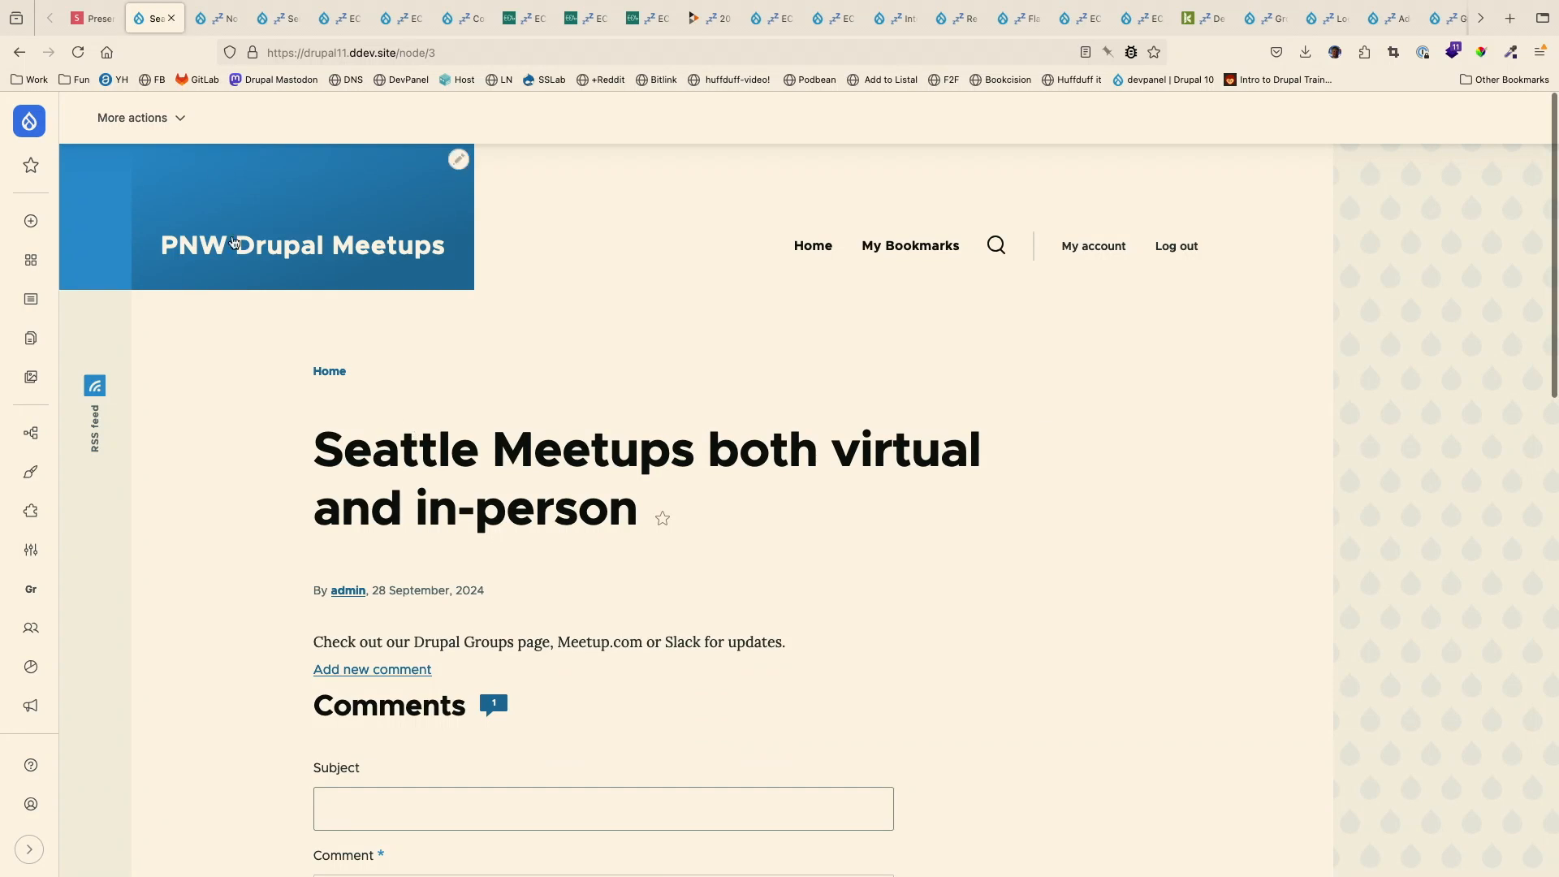
{"action": "left_click", "coordinate": [132, 117]}
{"action": "left_click", "coordinate": [142, 197]}
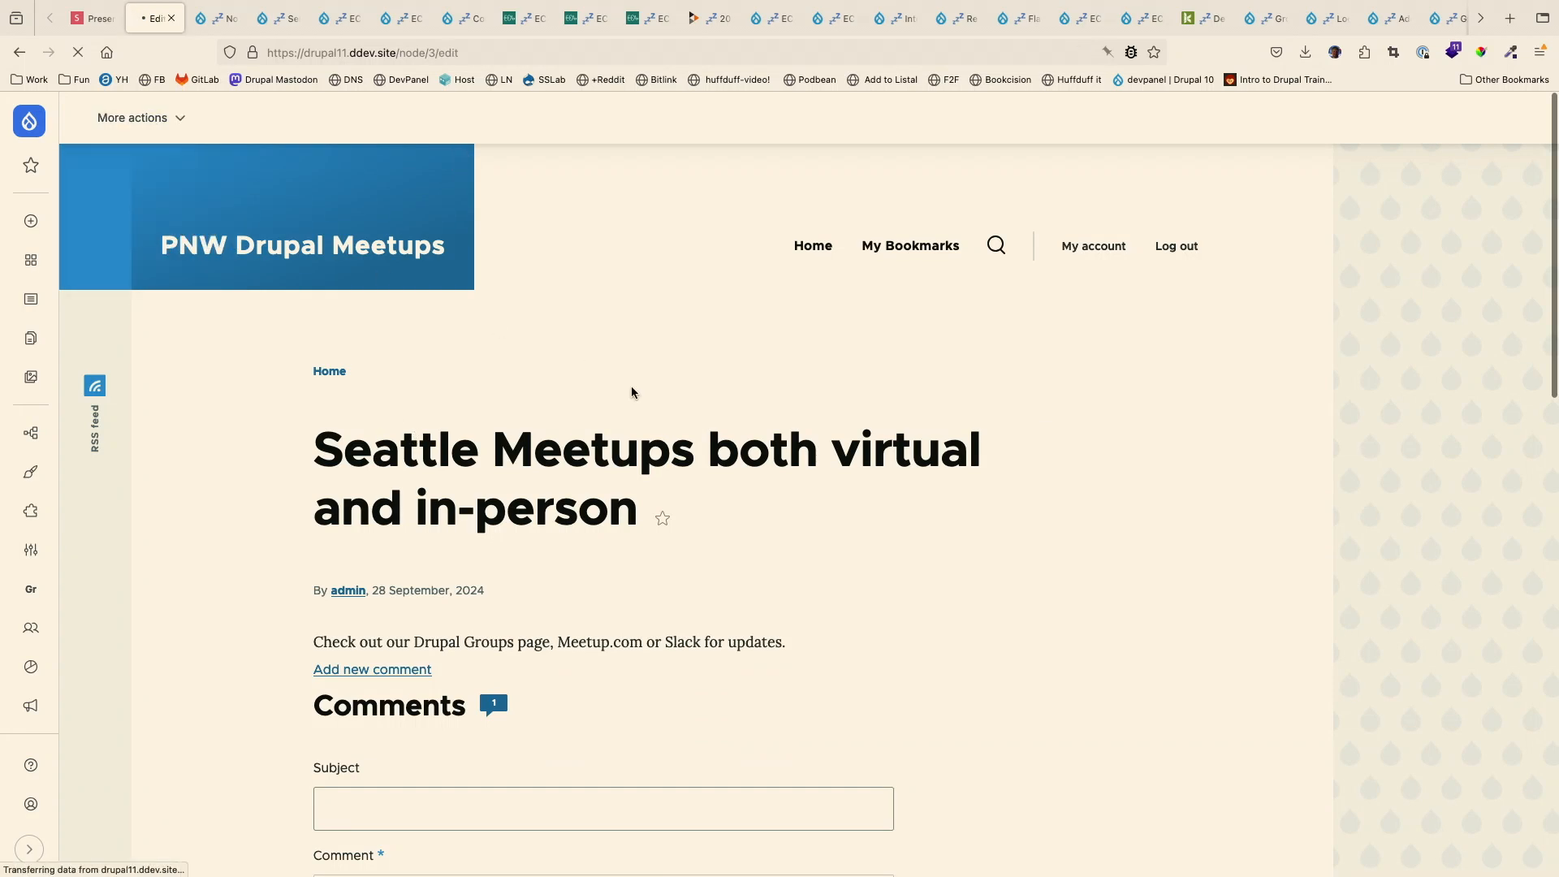
- Remove the article from the Seattle group in its Meetup settings, save it, and look over the status messages
{"action": "scroll", "coordinate": [719, 483], "scroll_direction": "down", "scroll_amount": 3}
{"action": "scroll", "coordinate": [719, 483], "scroll_direction": "down", "scroll_amount": 2}
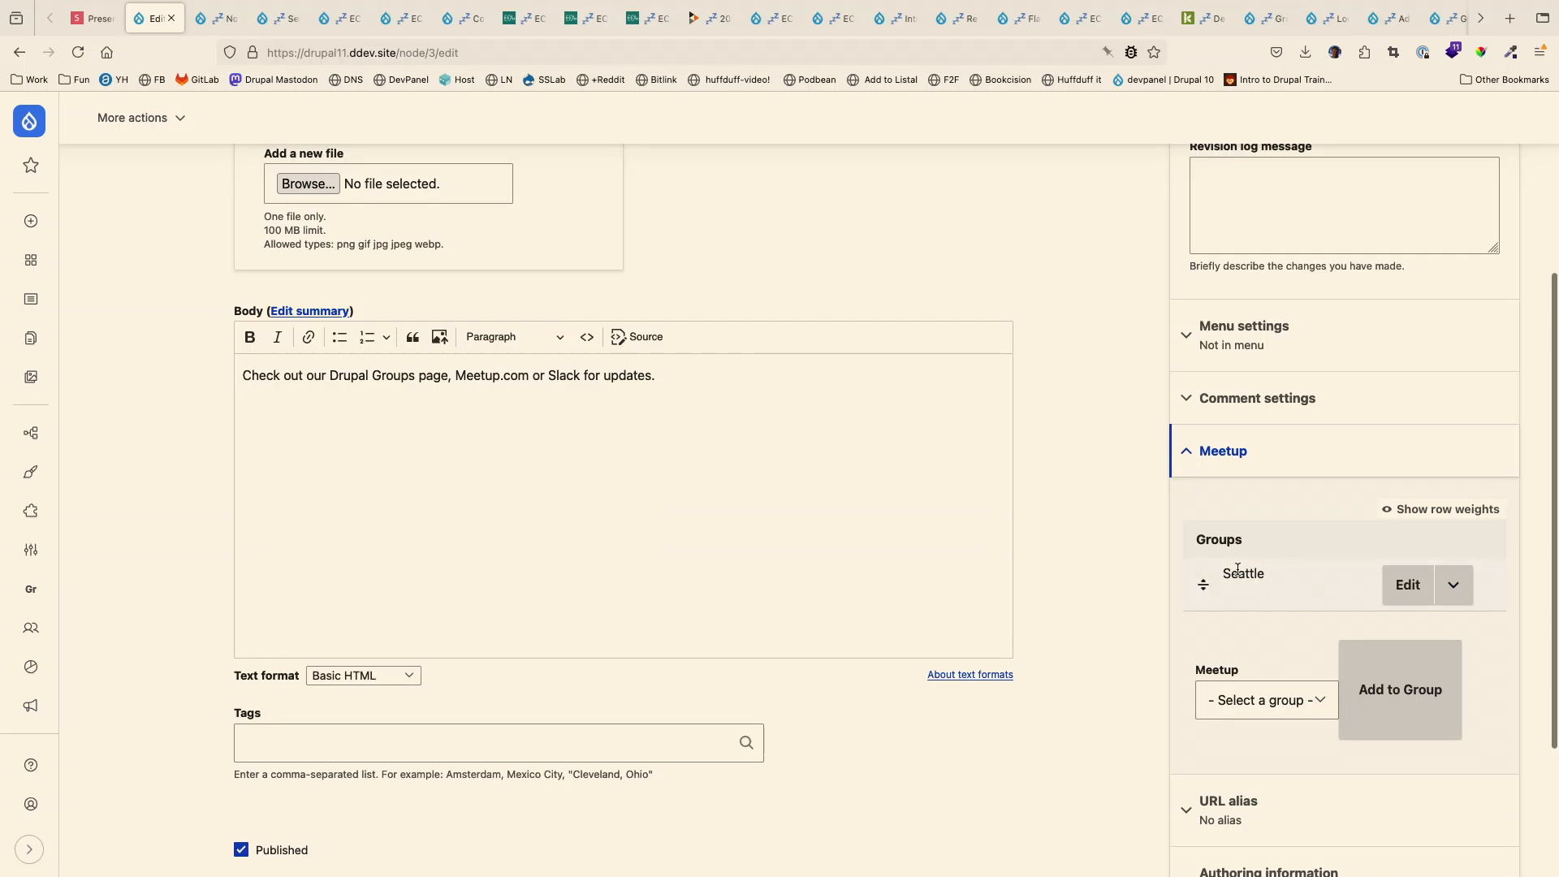
{"action": "scroll", "coordinate": [1339, 528], "scroll_direction": "down", "scroll_amount": 3}
{"action": "left_click", "coordinate": [1454, 393]}
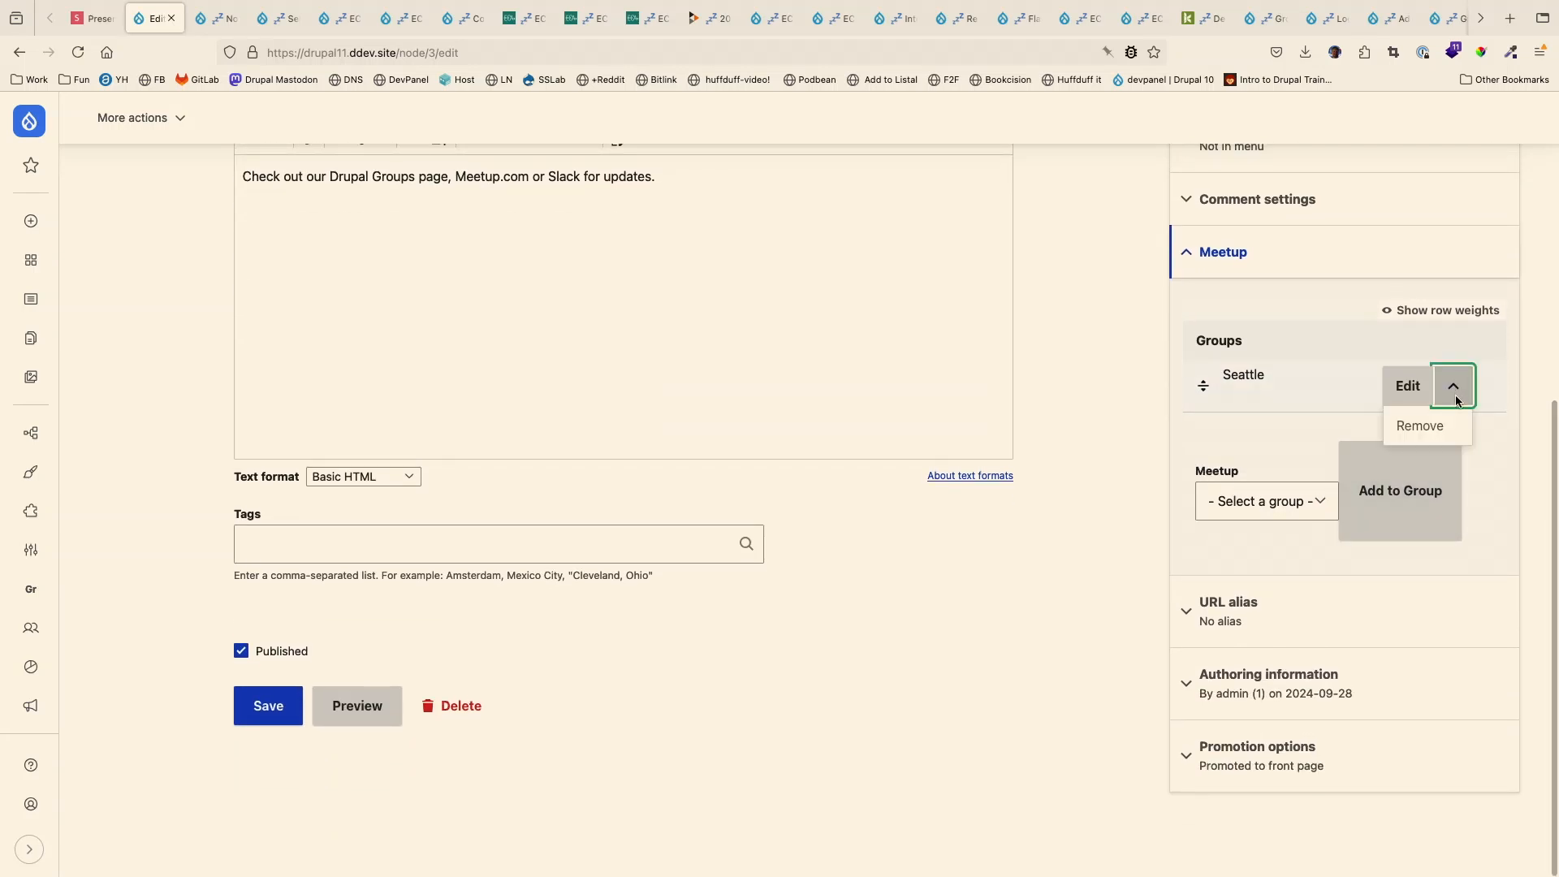
{"action": "left_click", "coordinate": [1435, 420]}
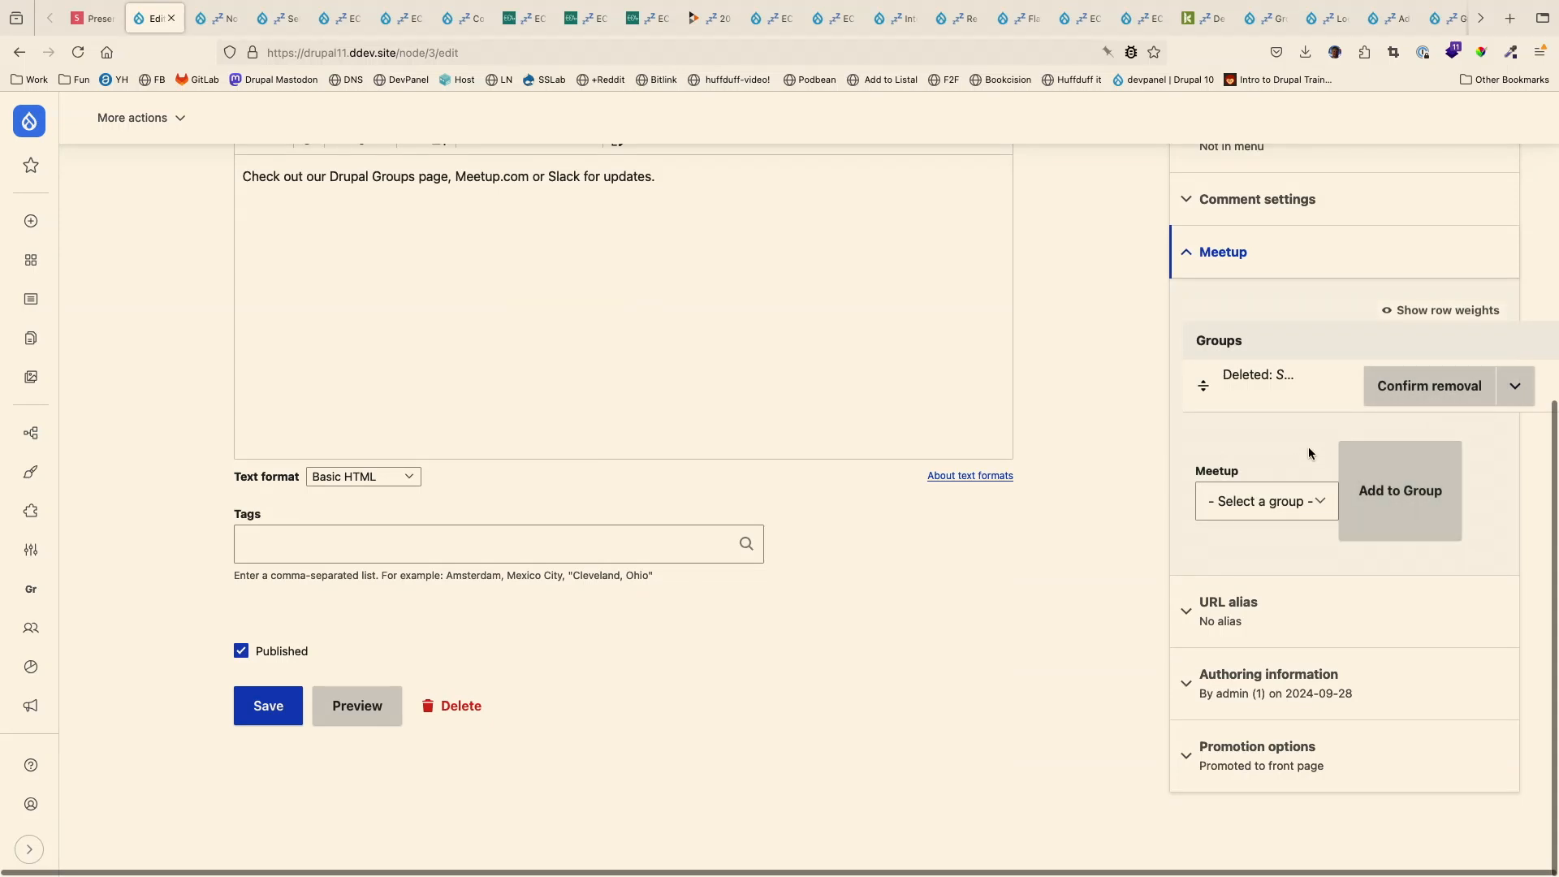
{"action": "left_click", "coordinate": [1412, 399]}
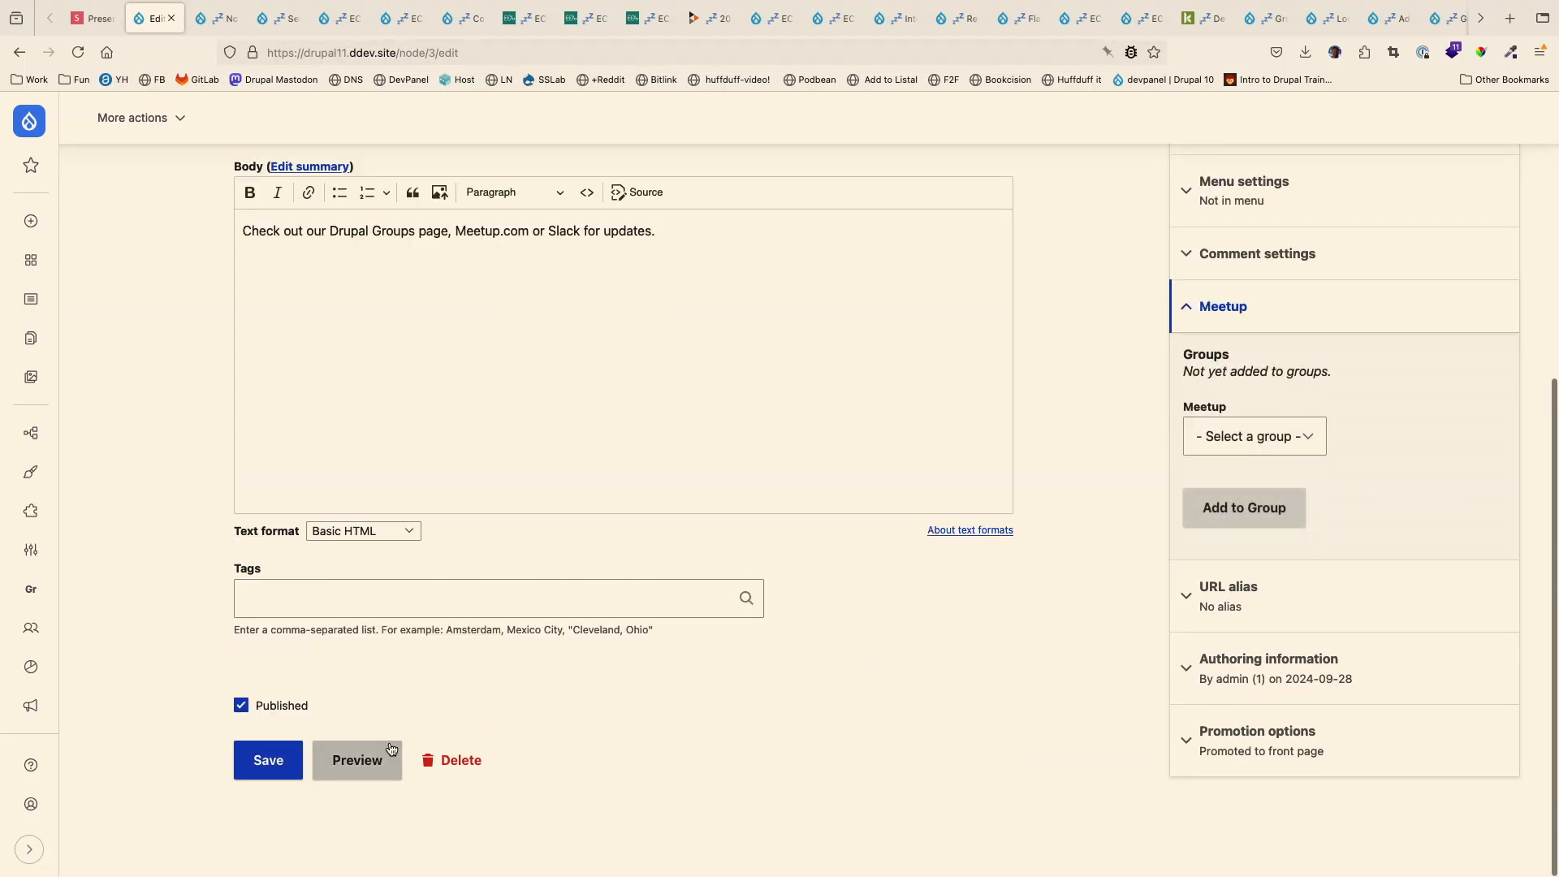
{"action": "left_click", "coordinate": [265, 762]}
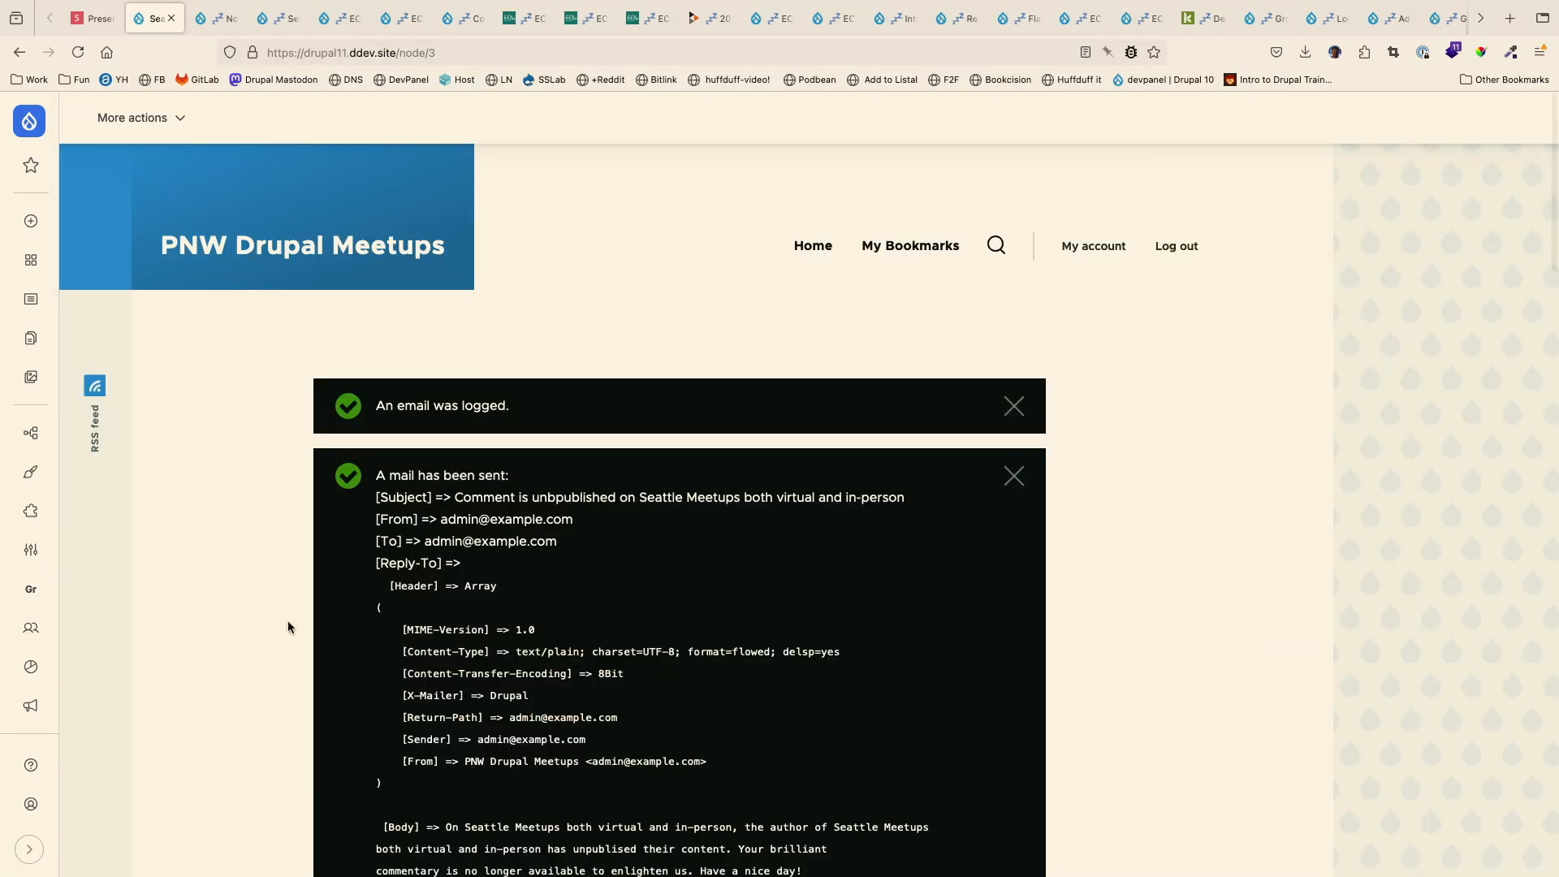
{"action": "scroll", "coordinate": [224, 421], "scroll_direction": "down", "scroll_amount": 3}
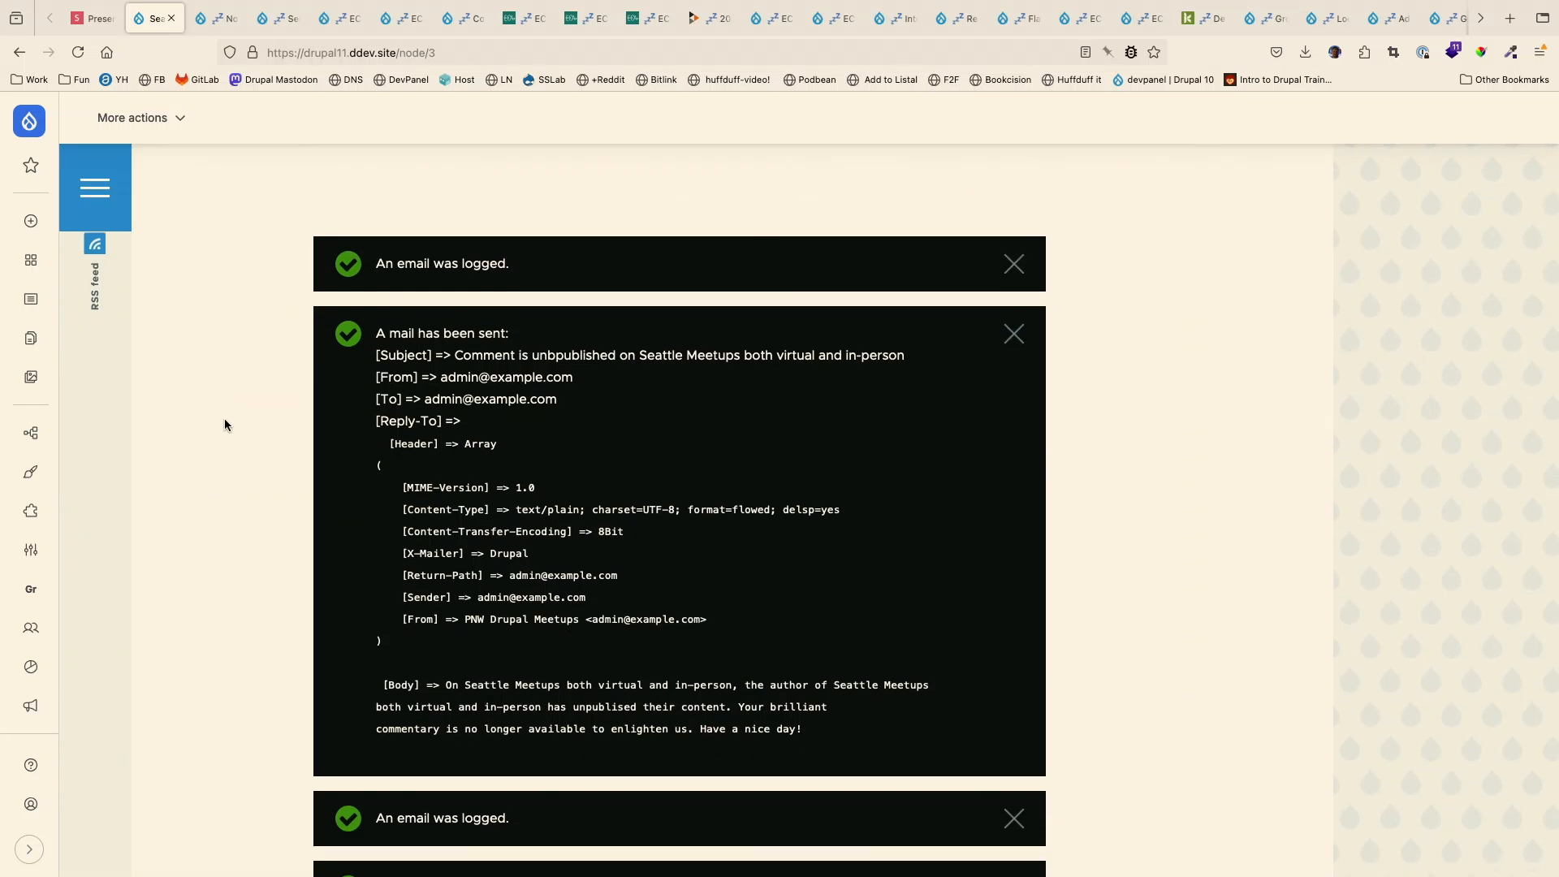
{"action": "scroll", "coordinate": [224, 417], "scroll_direction": "up", "scroll_amount": 3}
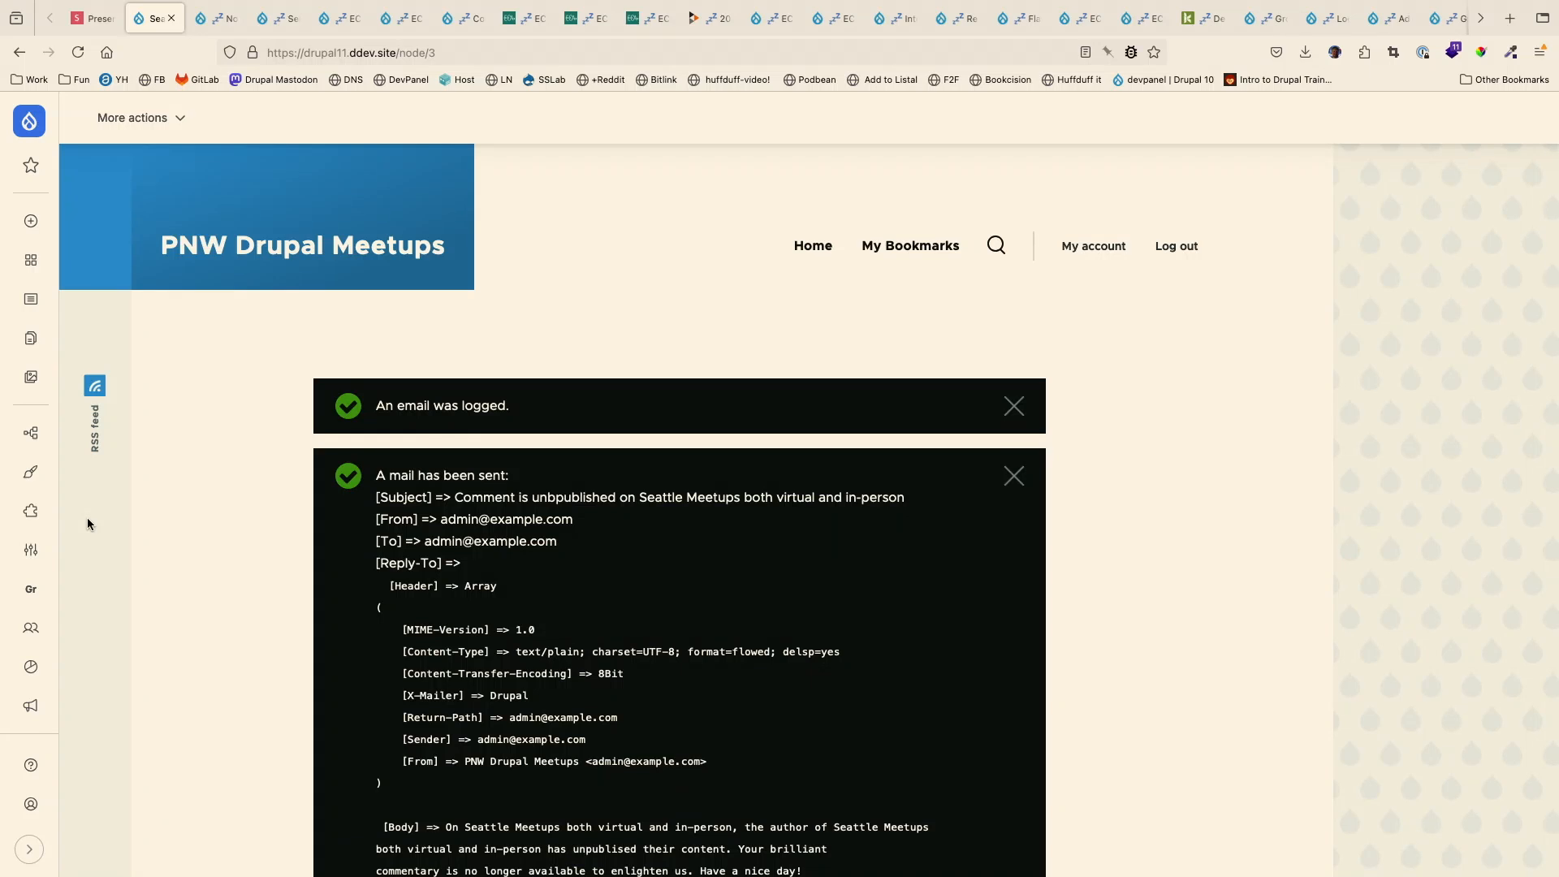
- Open the Group Content listing in the content administration
{"action": "left_click", "coordinate": [31, 589]}
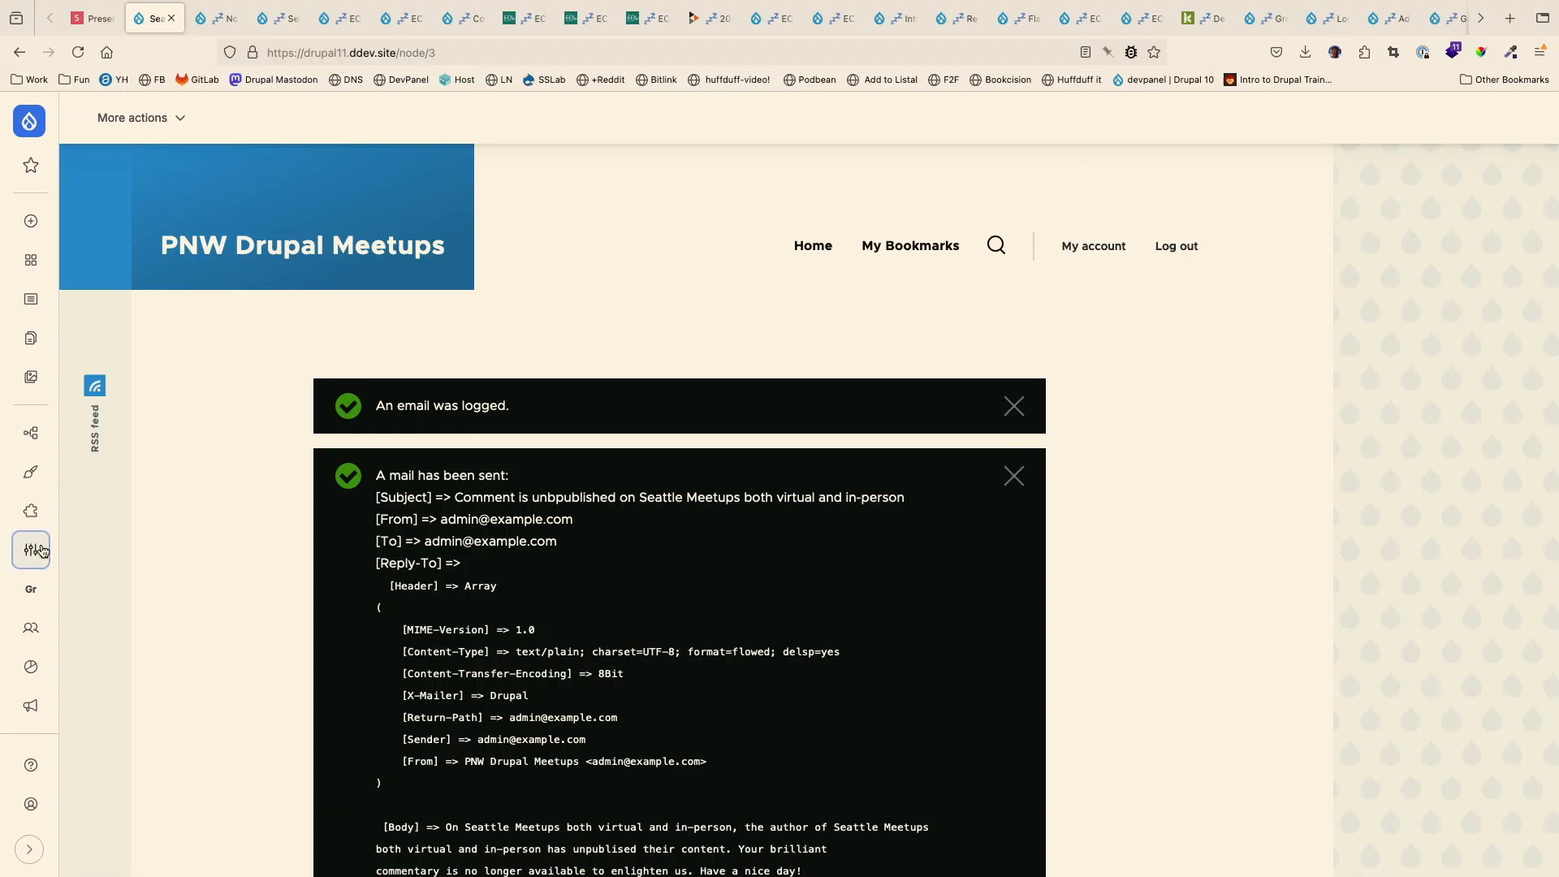
{"action": "left_click", "coordinate": [32, 229]}
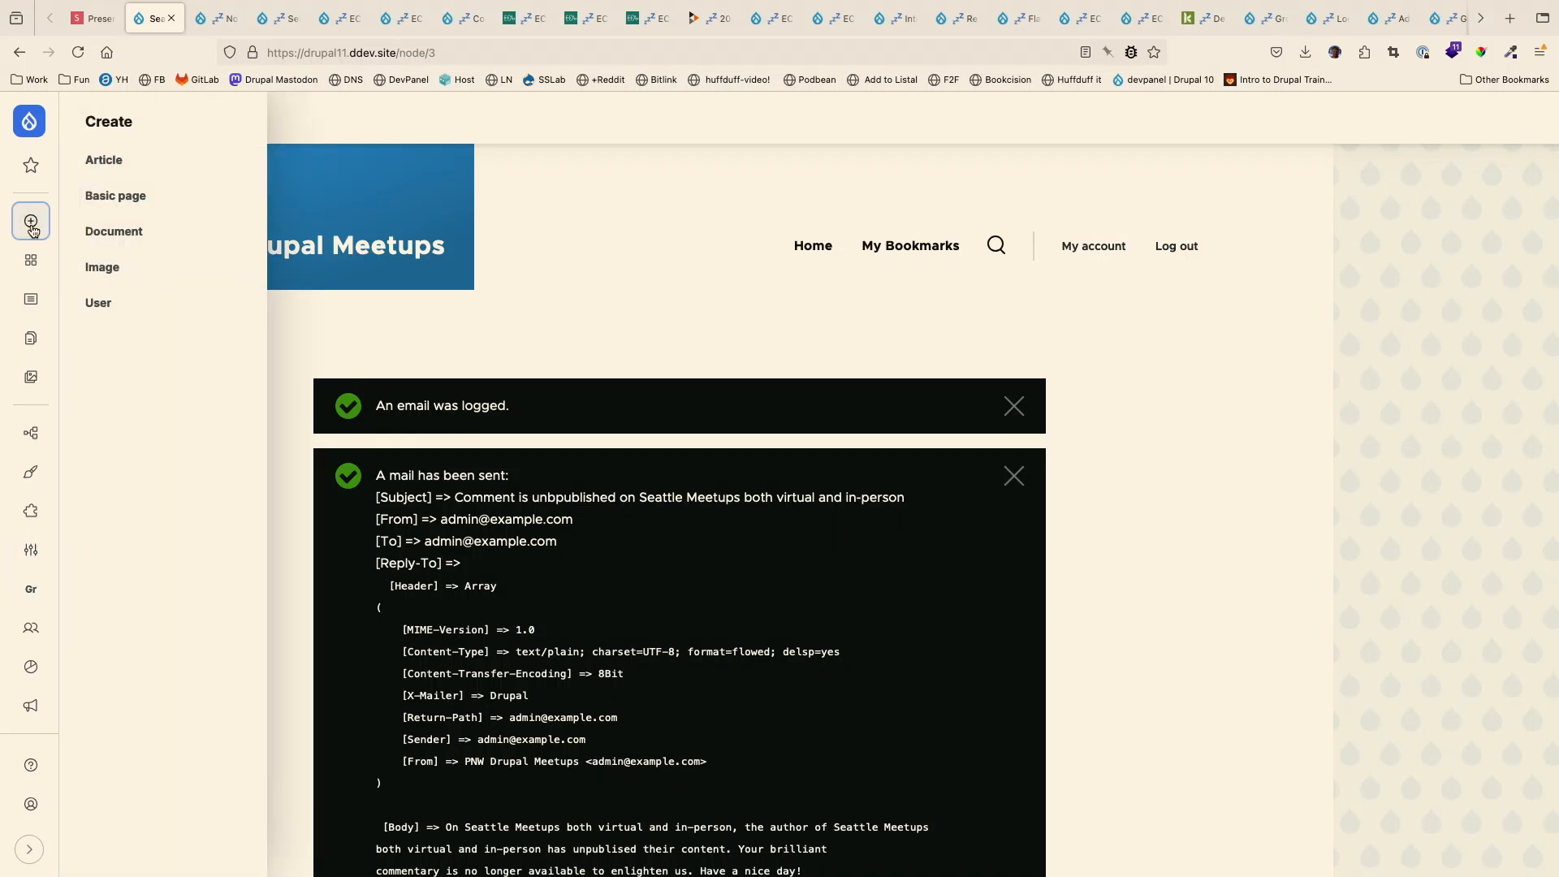
{"action": "left_click", "coordinate": [31, 299]}
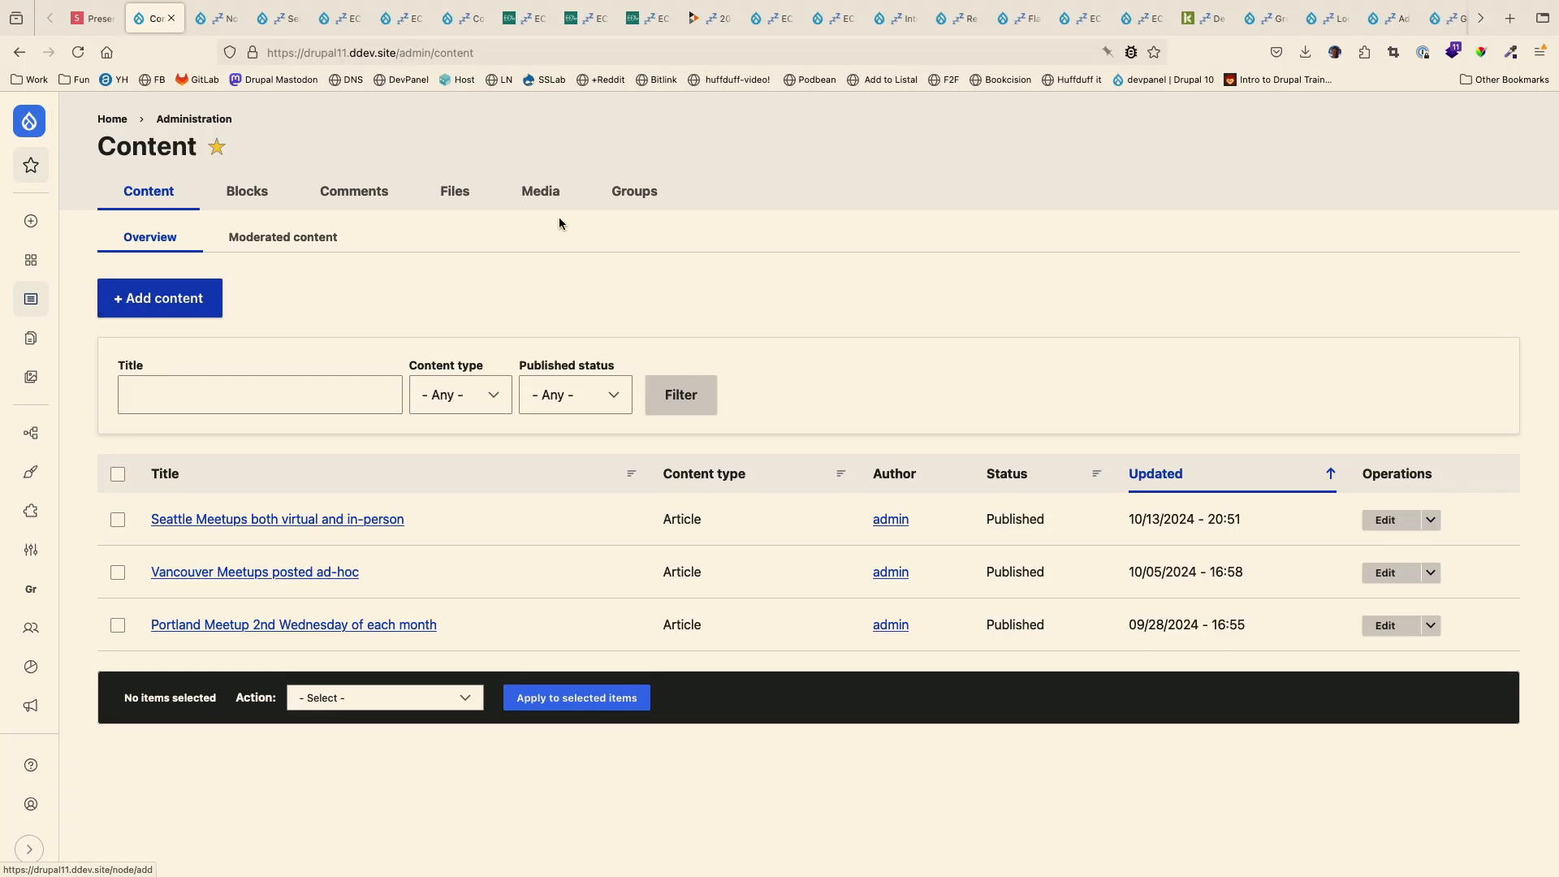
{"action": "left_click", "coordinate": [636, 198]}
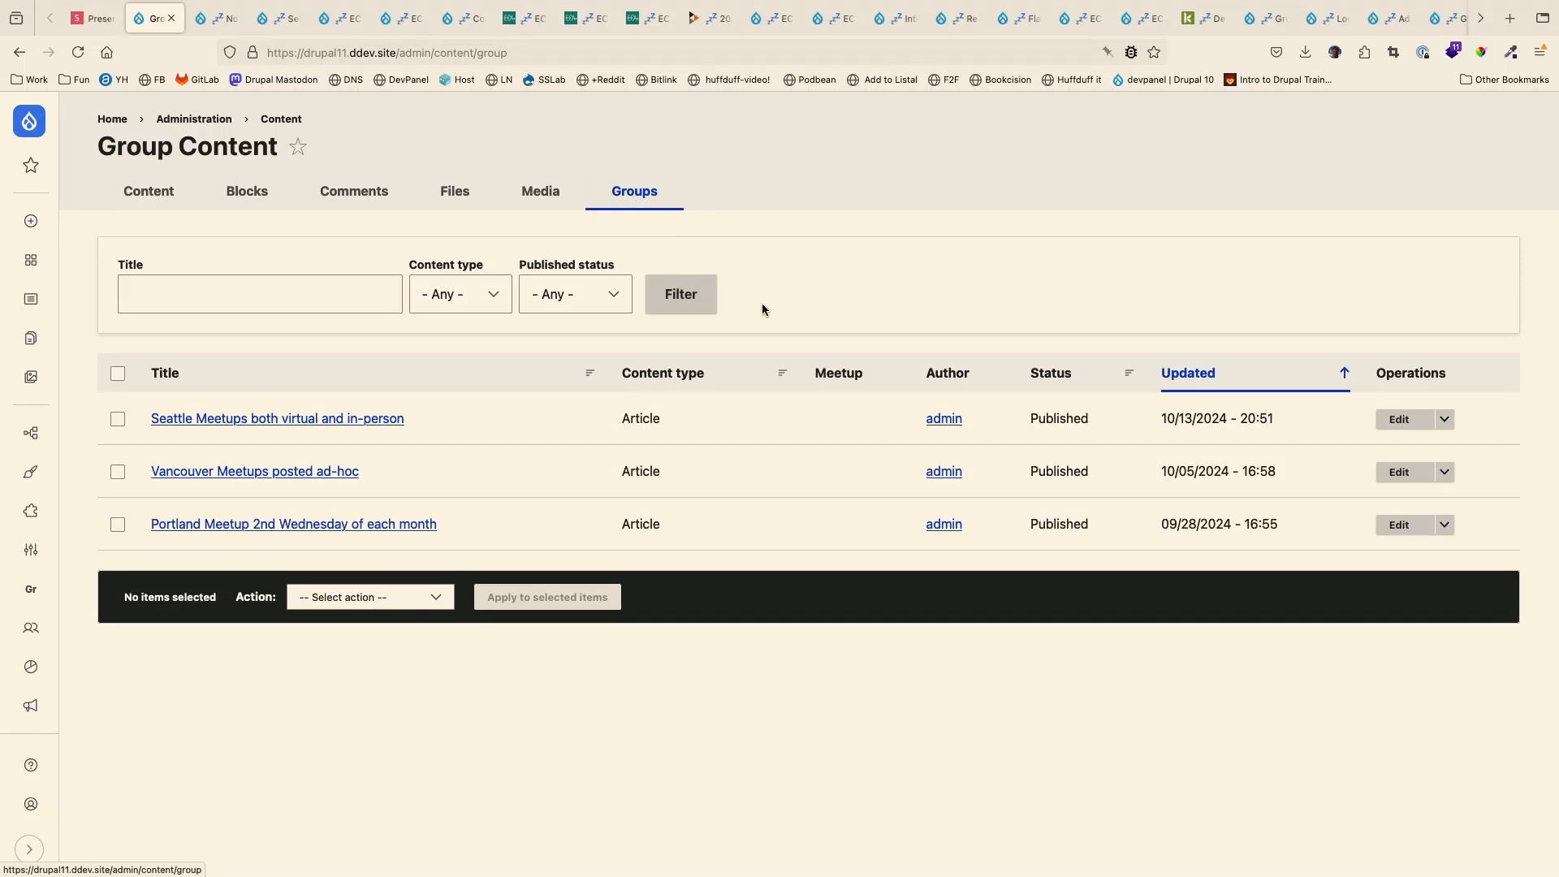
- Check the group membership in the edit form of "Vancouver Meetups posted ad-hoc" and return to the Group Content listing
{"action": "left_click", "coordinate": [289, 480]}
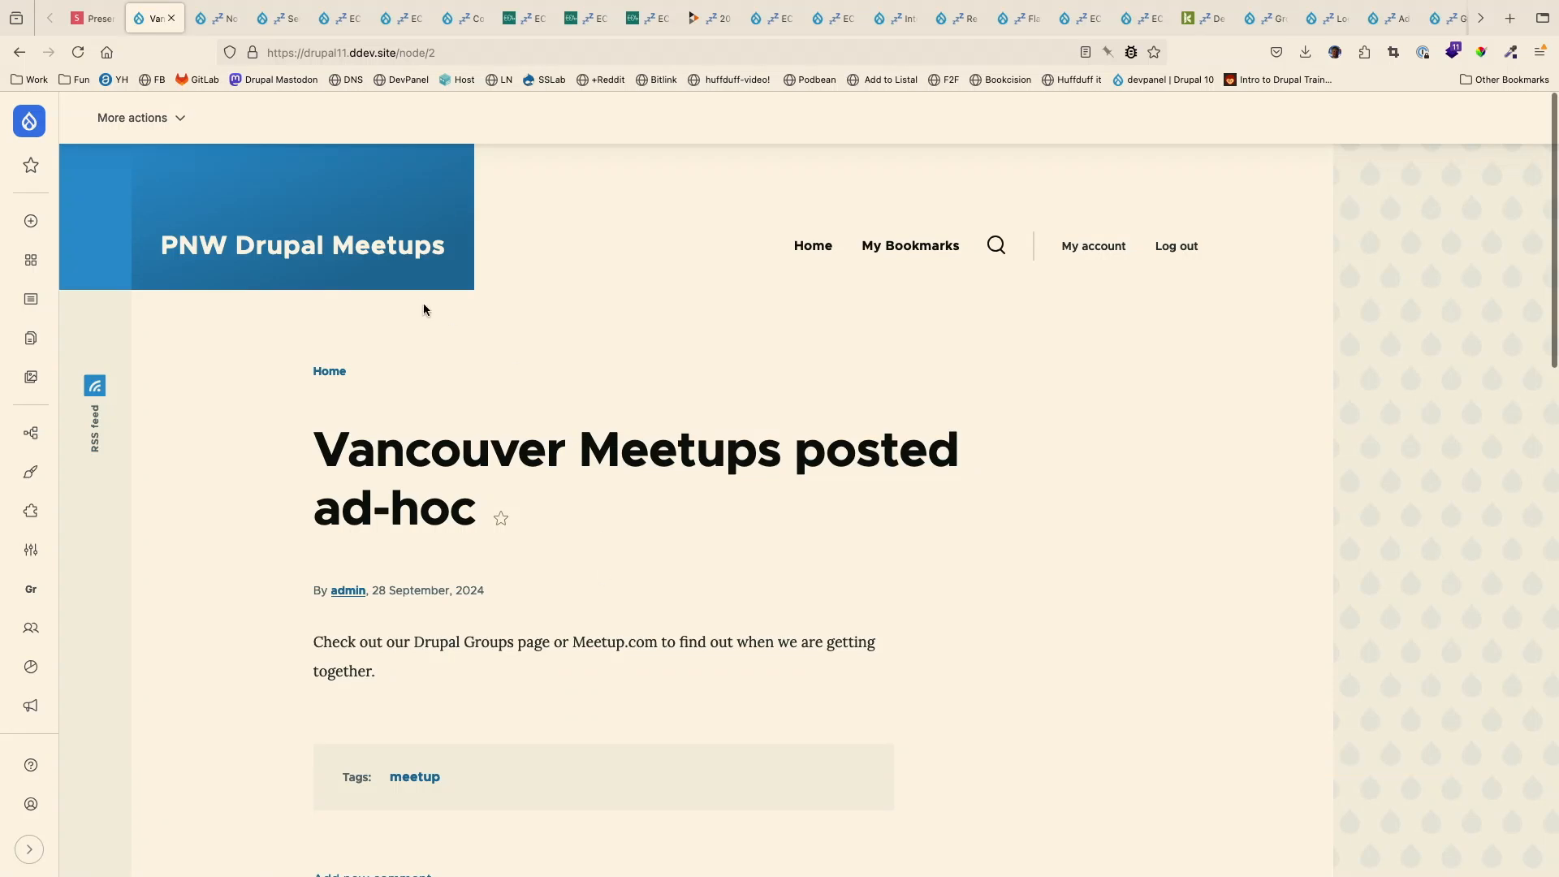
{"action": "left_click", "coordinate": [132, 118]}
{"action": "left_click", "coordinate": [133, 197]}
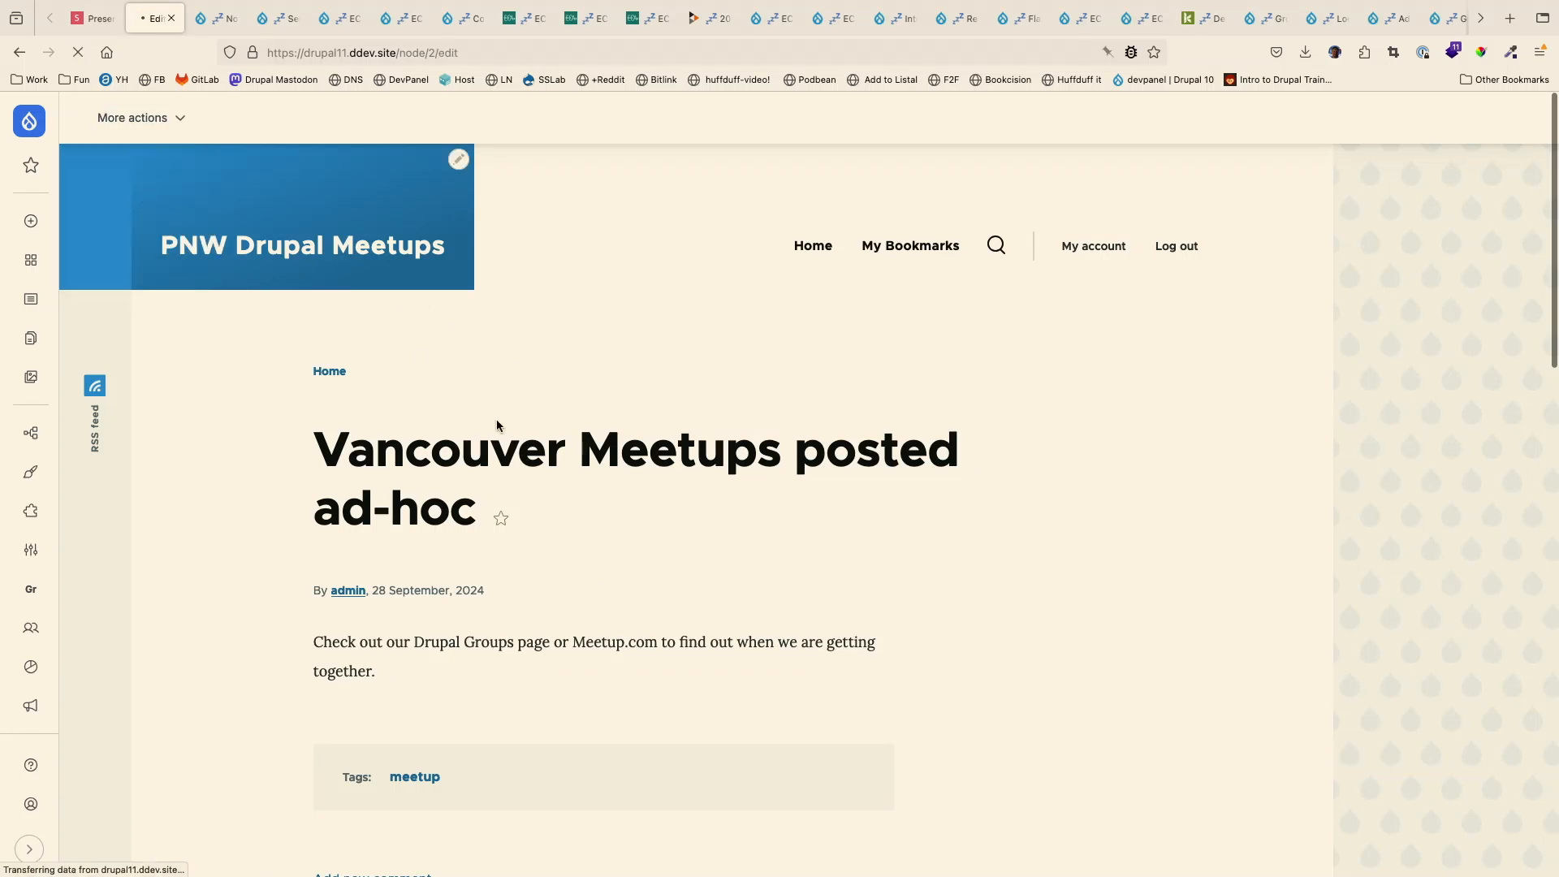
{"action": "scroll", "coordinate": [666, 548], "scroll_direction": "down", "scroll_amount": 3}
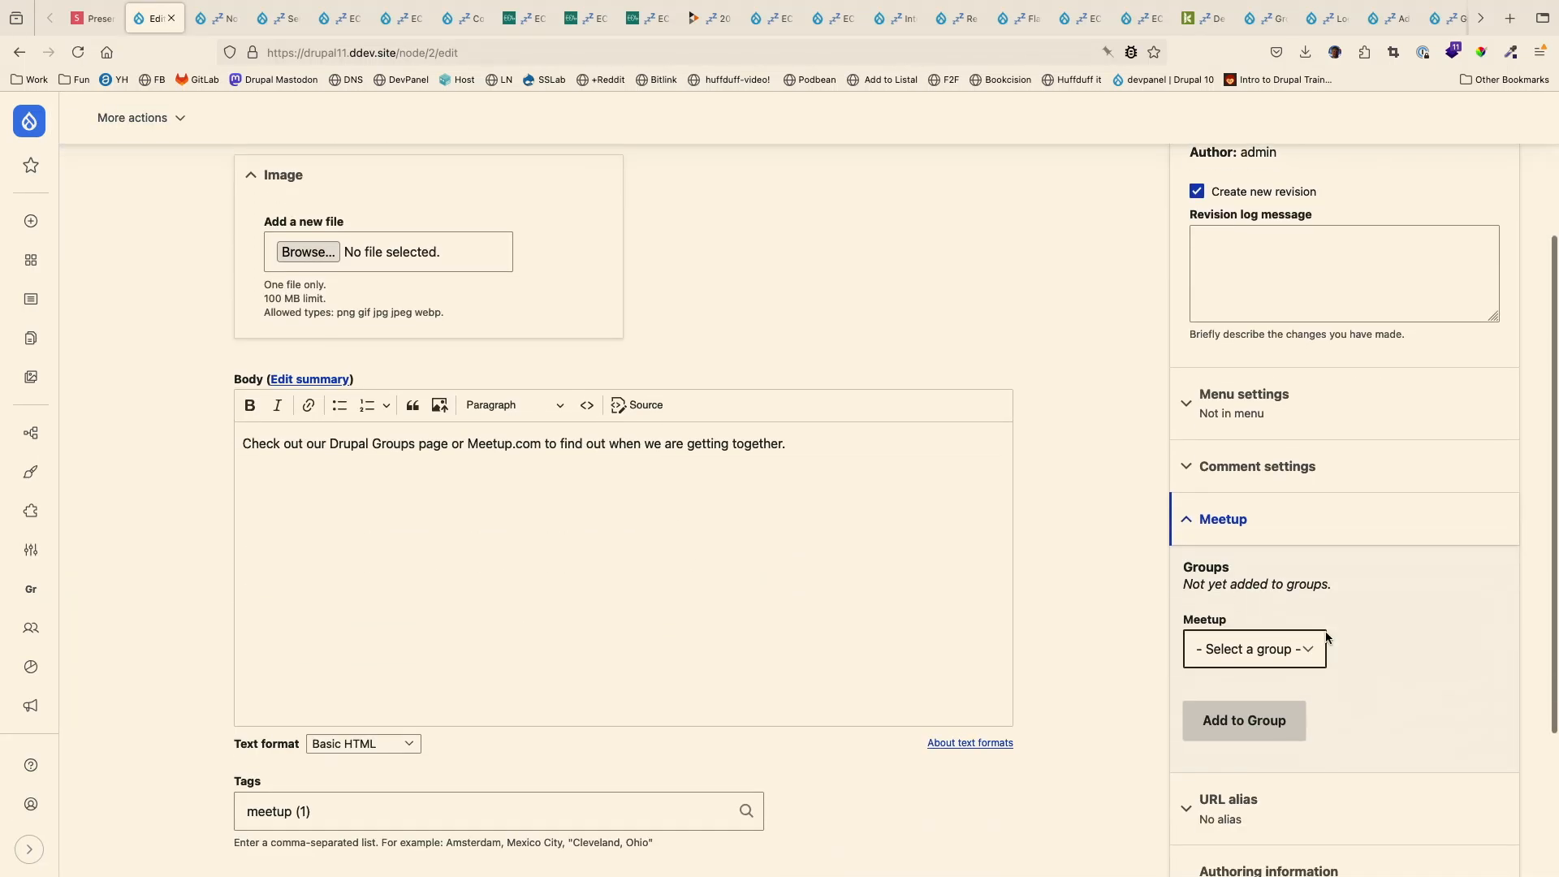
{"action": "left_click", "coordinate": [20, 52]}
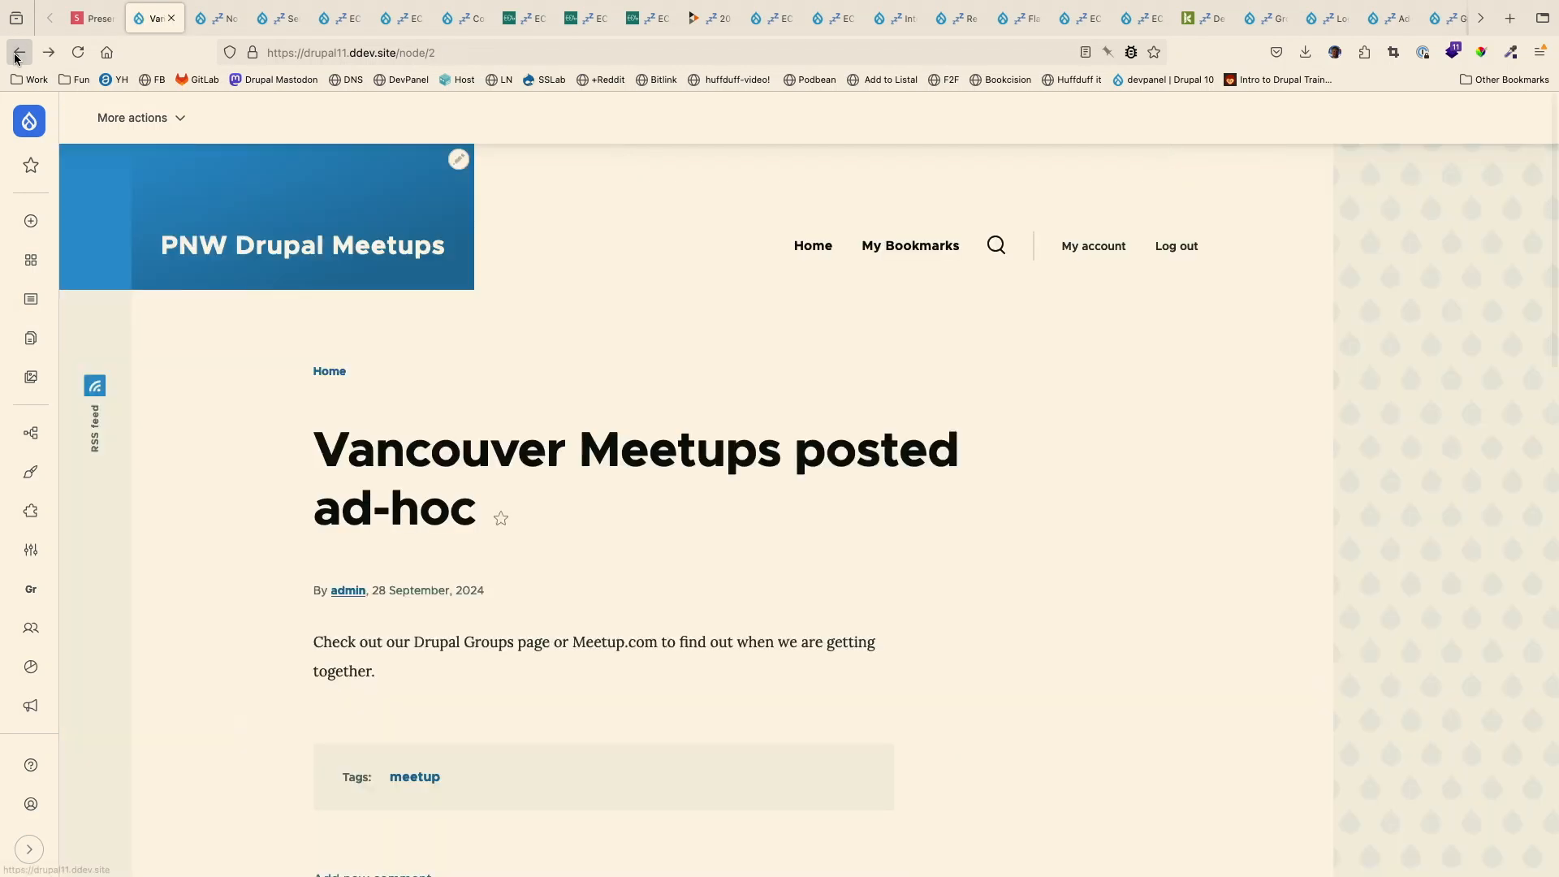
{"action": "left_click", "coordinate": [19, 52]}
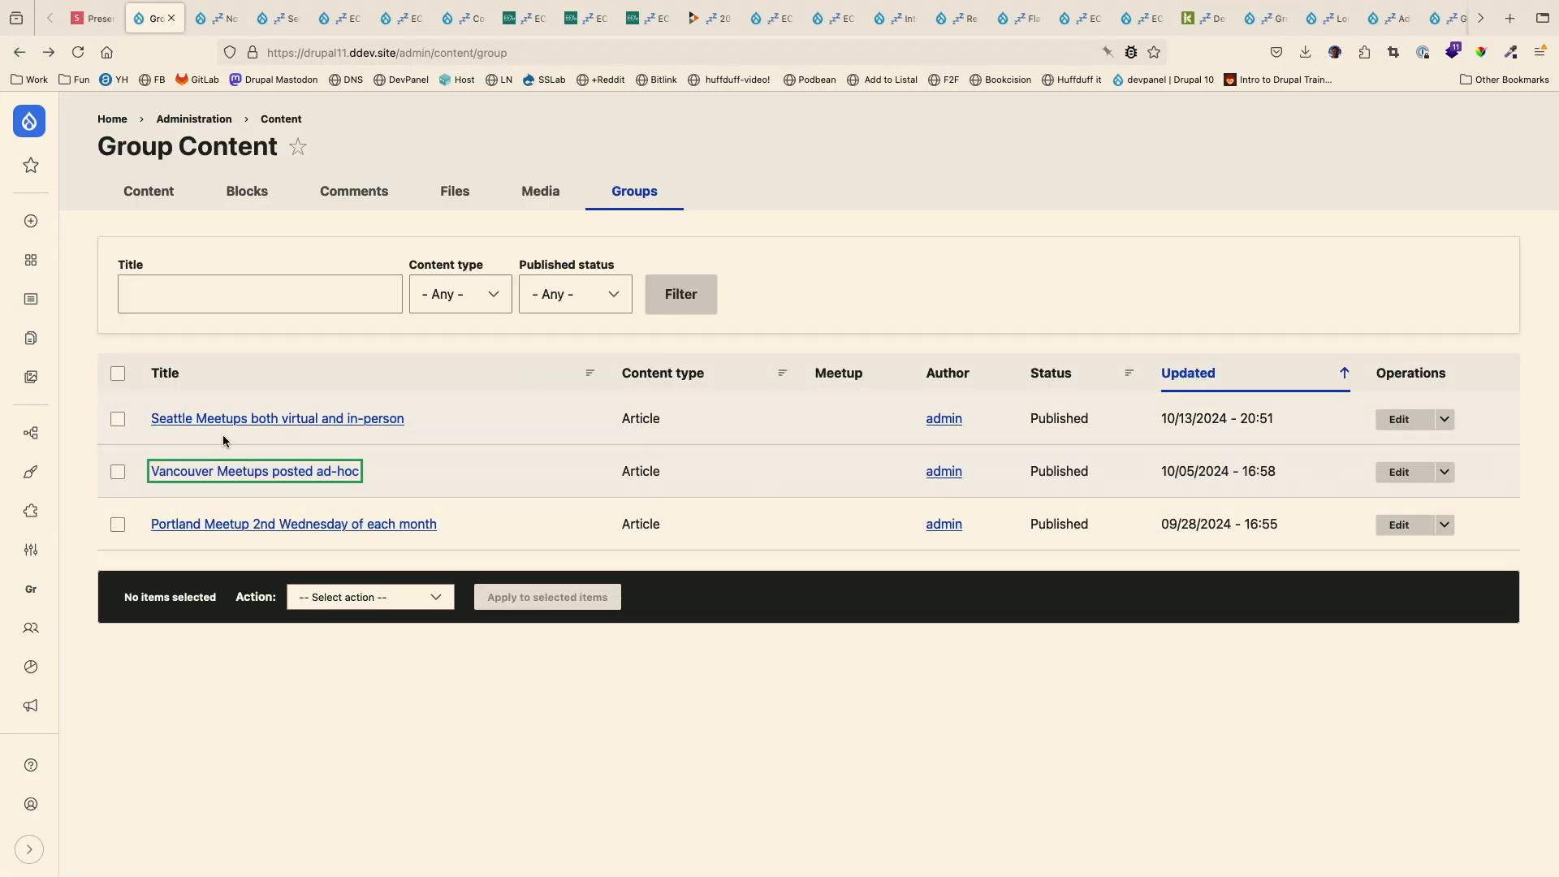
- Run the bulk action Add Content to Vancouver on the article "Vancouver Meetups posted ad-hoc"
{"action": "left_click", "coordinate": [123, 471]}
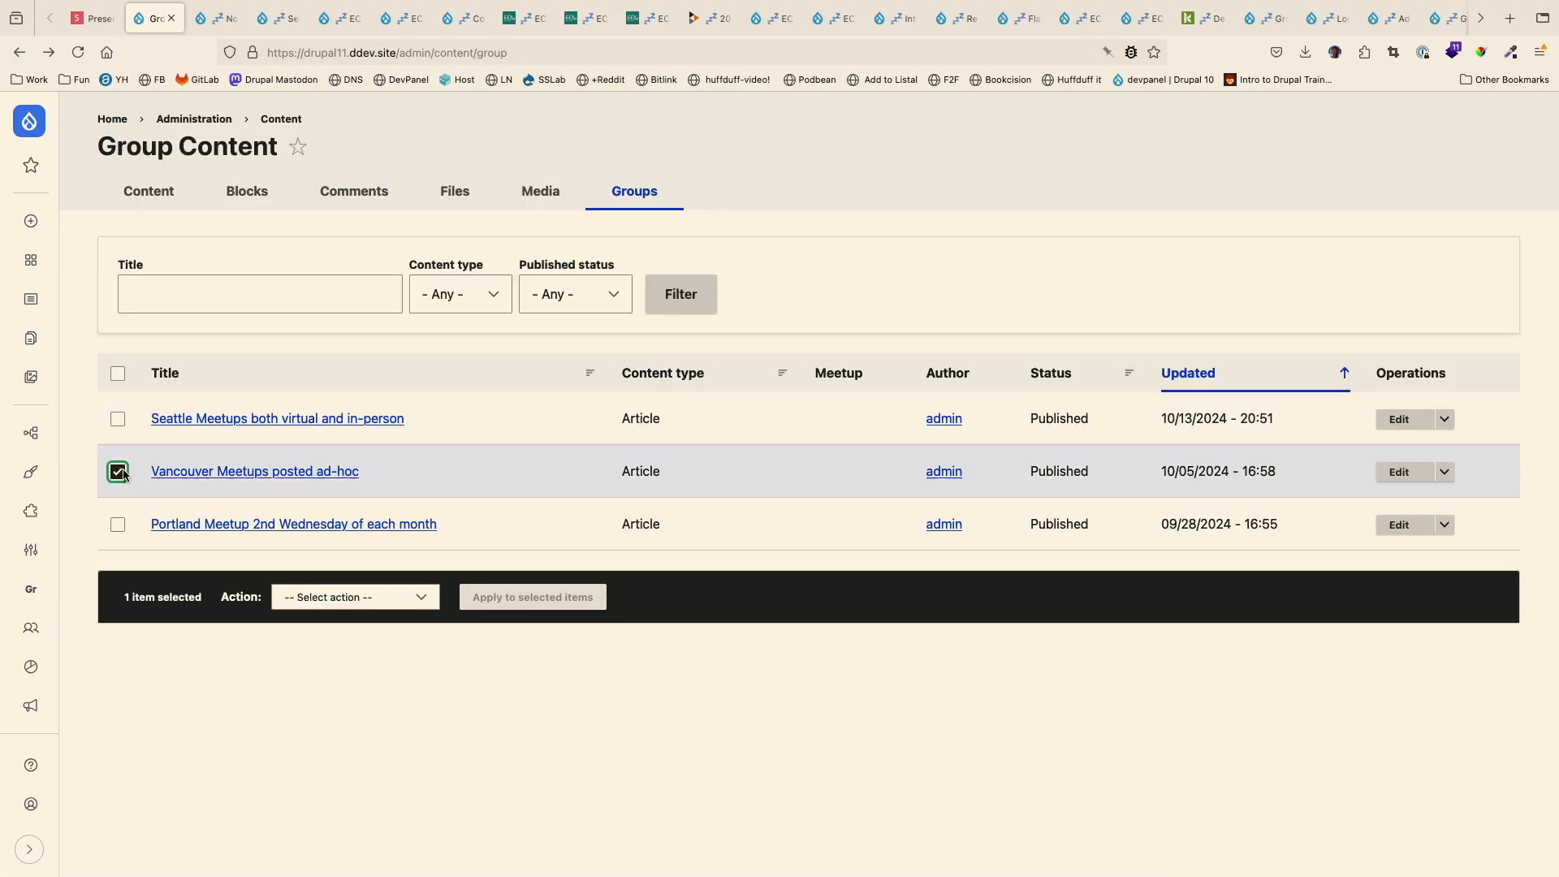
{"action": "left_click", "coordinate": [362, 596]}
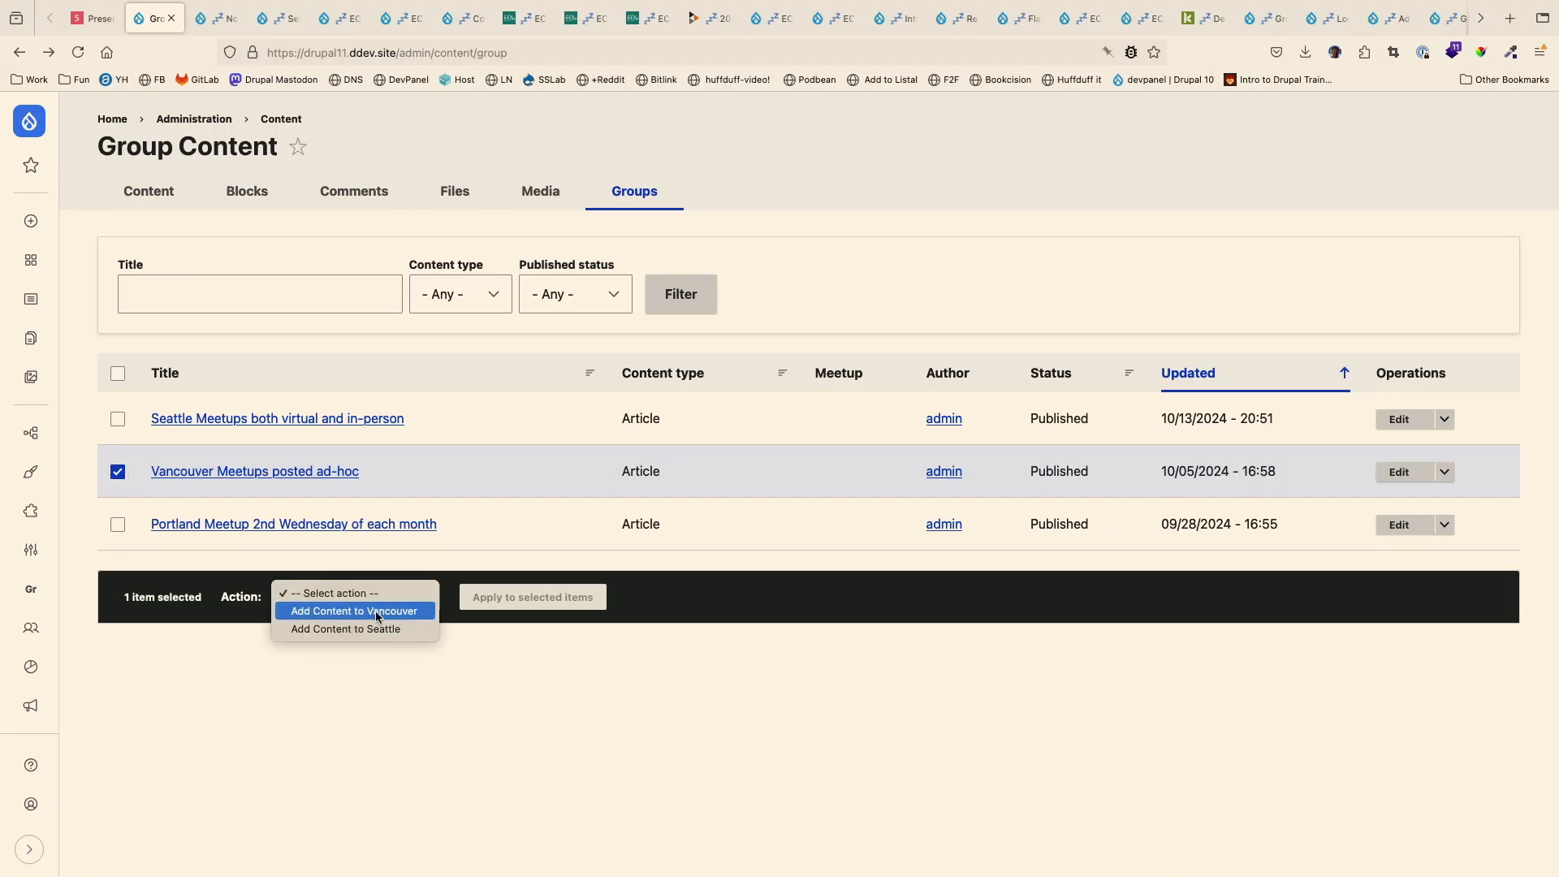
{"action": "left_click", "coordinate": [376, 611]}
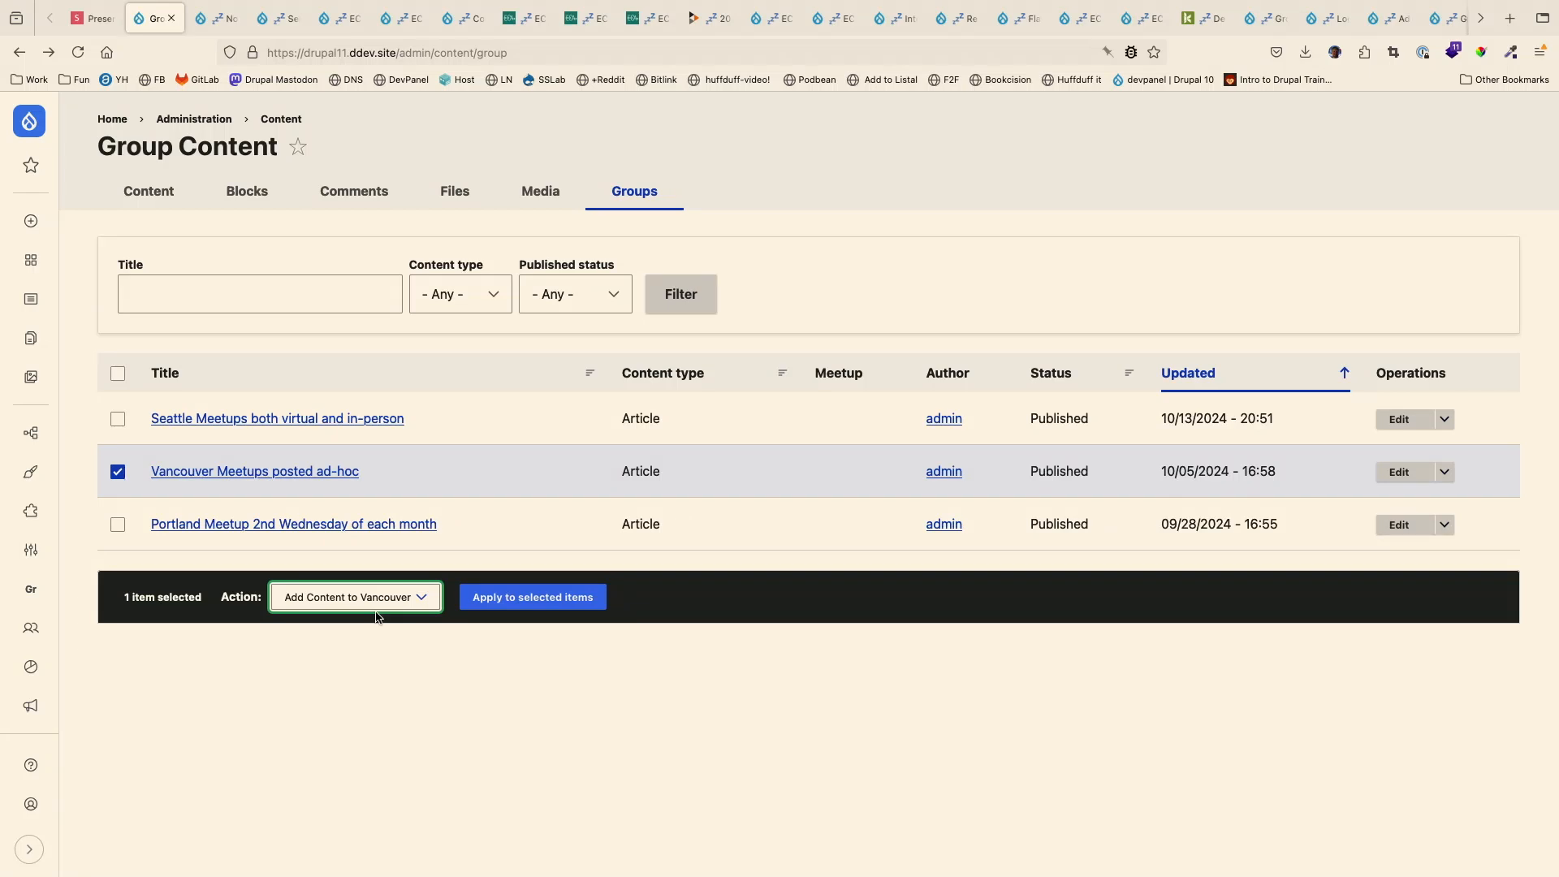
{"action": "left_click", "coordinate": [421, 598]}
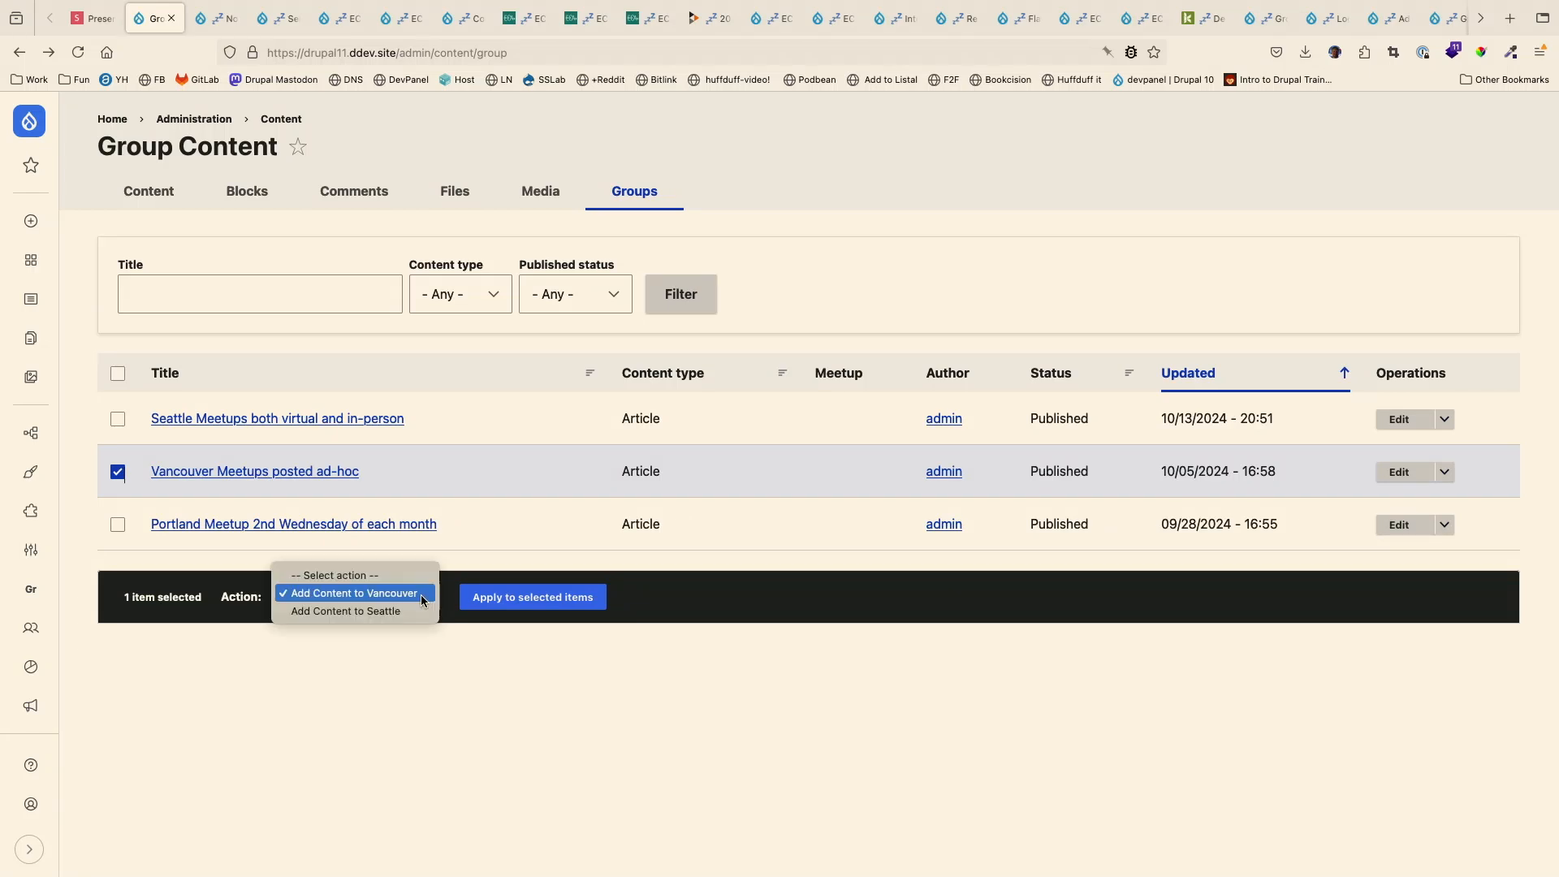
{"action": "left_click", "coordinate": [421, 600]}
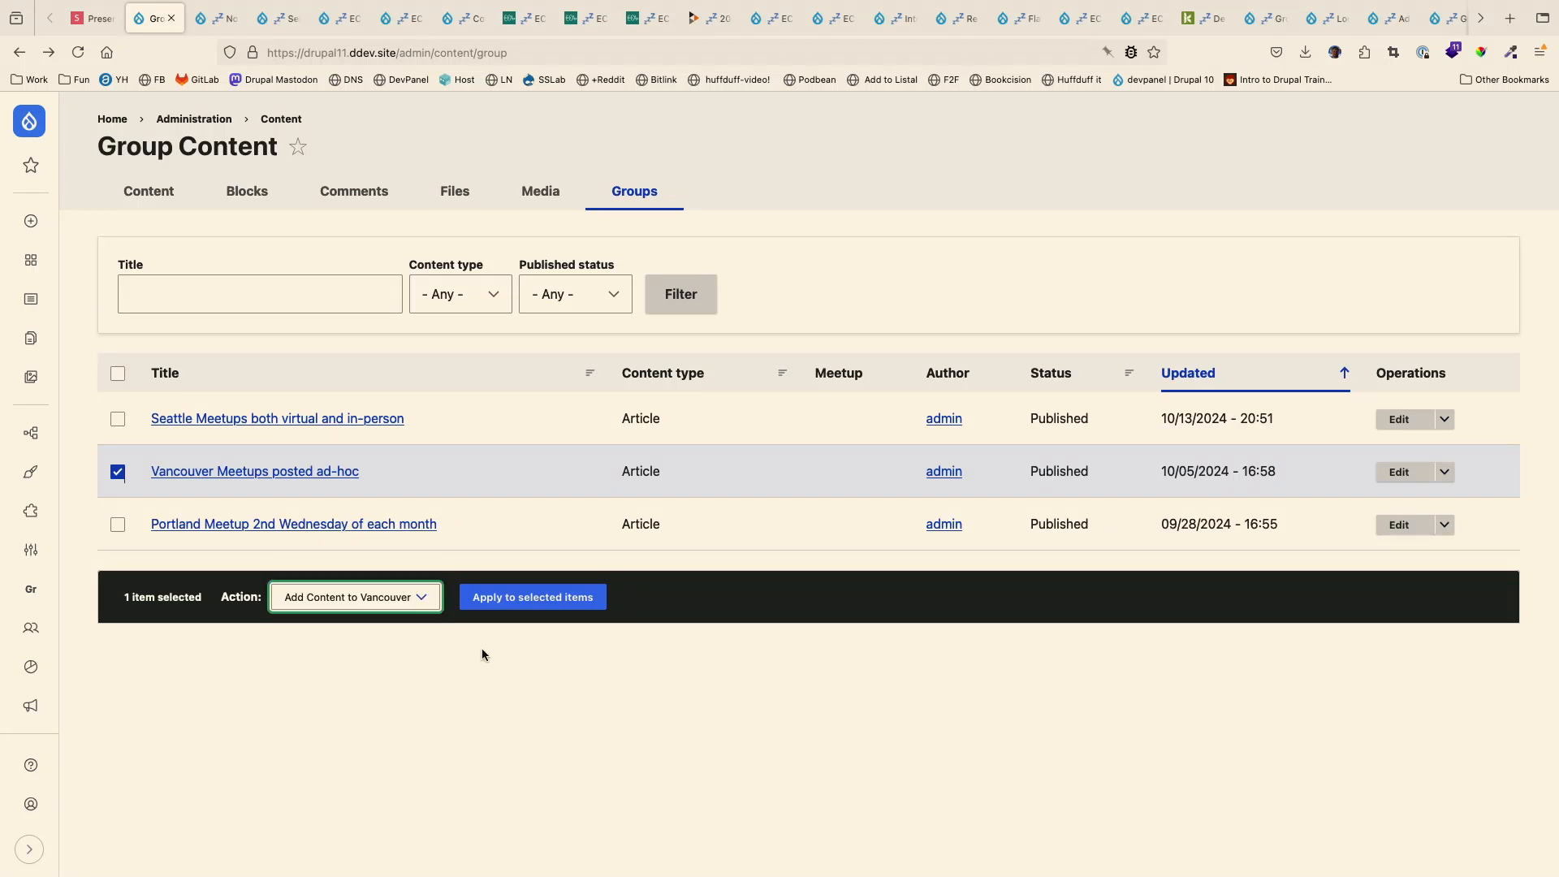
{"action": "left_click", "coordinate": [570, 598]}
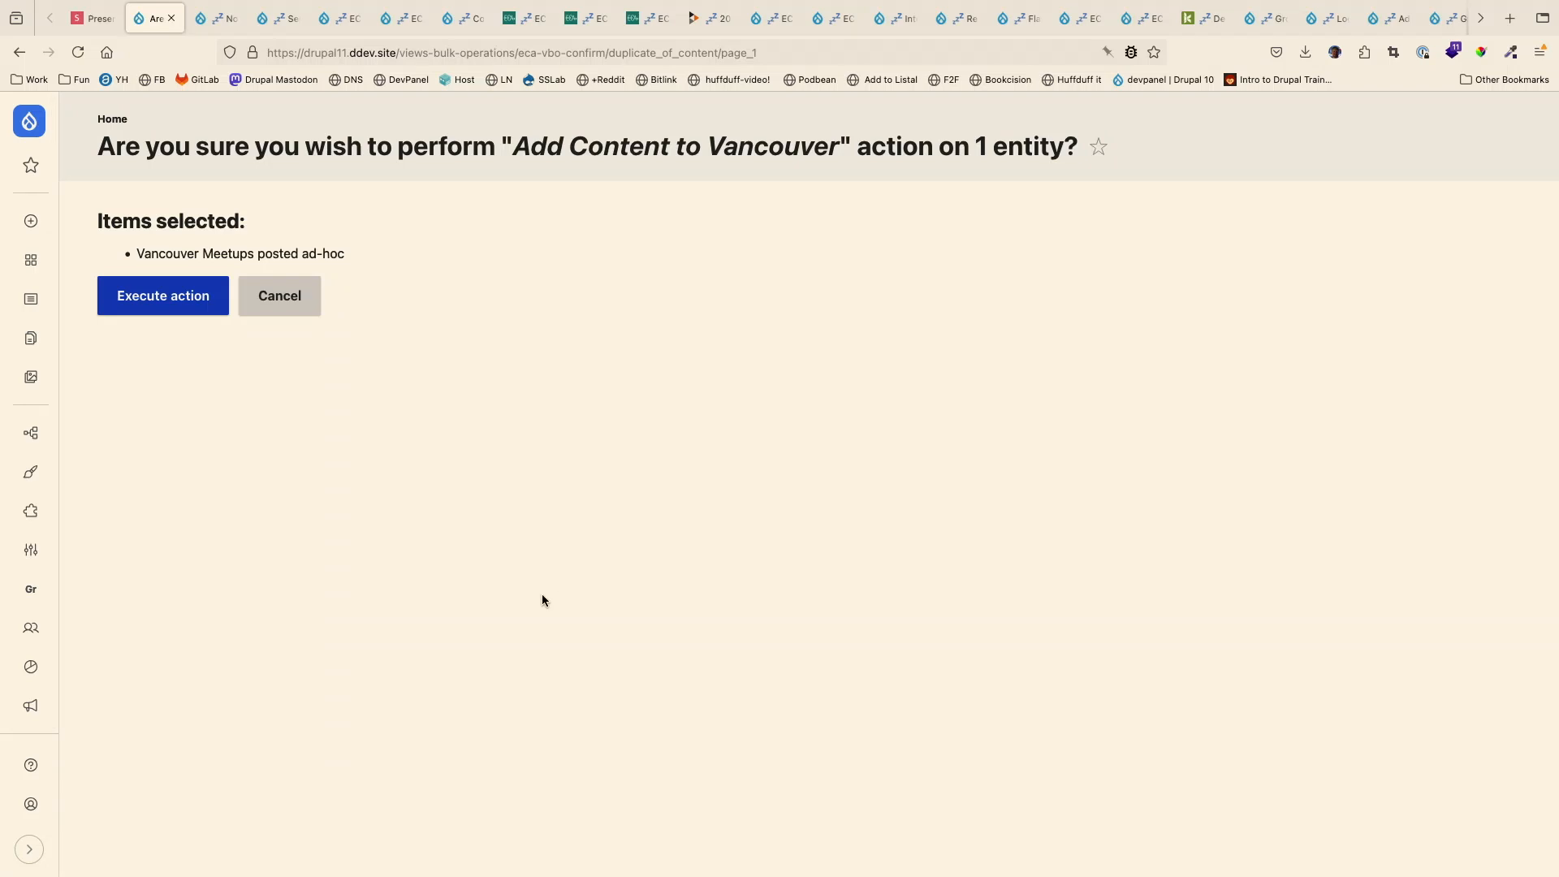
{"action": "left_click", "coordinate": [200, 295]}
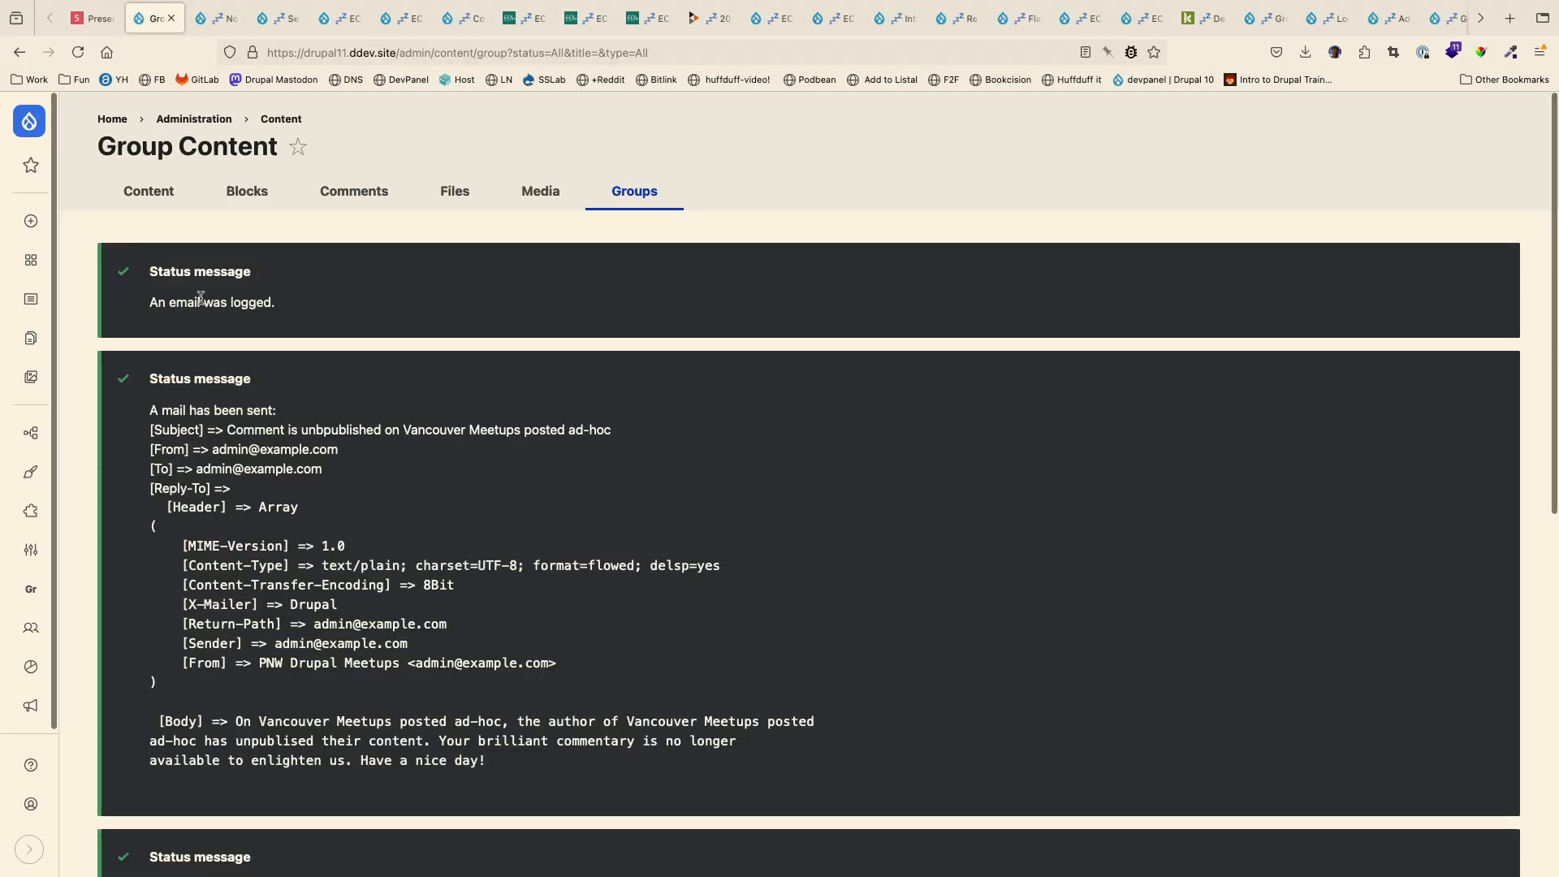
- Run the bulk action Add Content to Seattle on the article "Seattle Meetups both virtual and in-person"
{"action": "scroll", "coordinate": [362, 417], "scroll_direction": "down", "scroll_amount": 10}
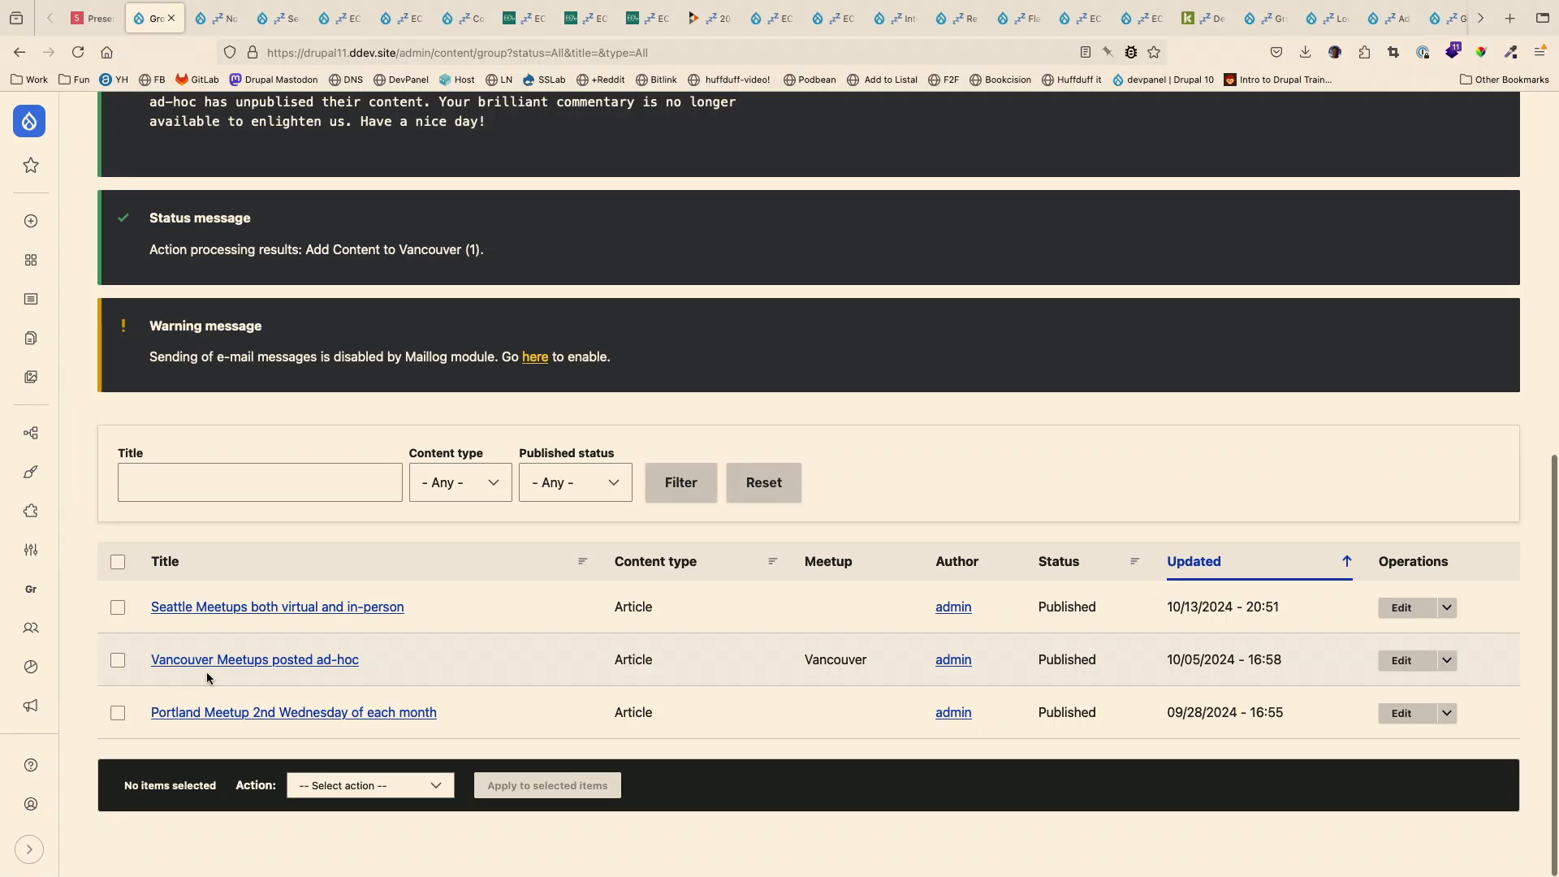
{"action": "left_click", "coordinate": [118, 609]}
{"action": "left_click", "coordinate": [337, 784]}
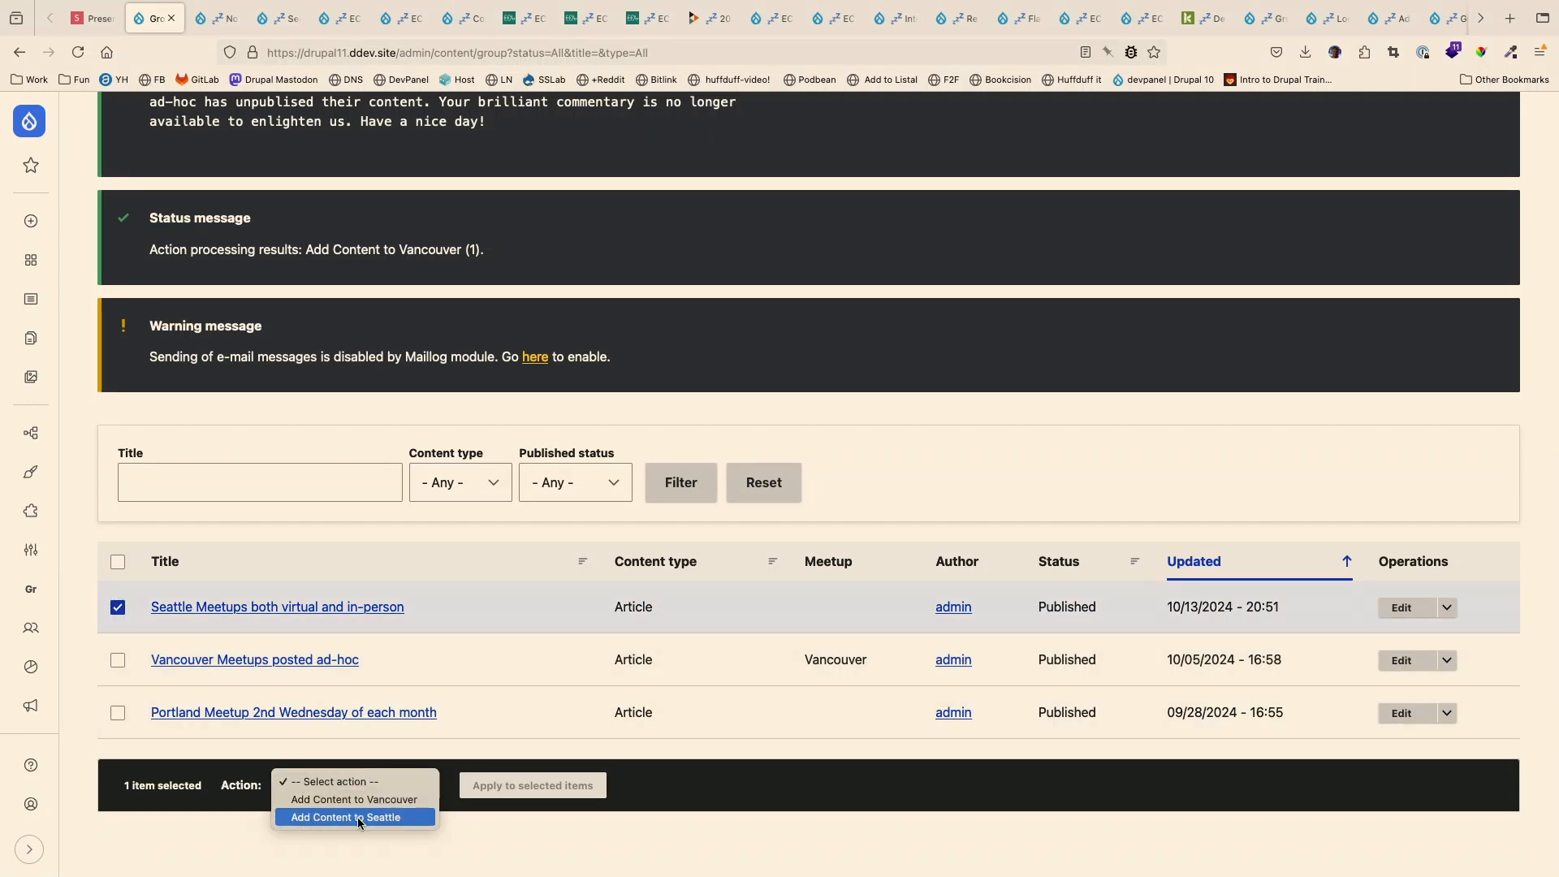
{"action": "left_click", "coordinate": [405, 816]}
{"action": "left_click", "coordinate": [533, 785]}
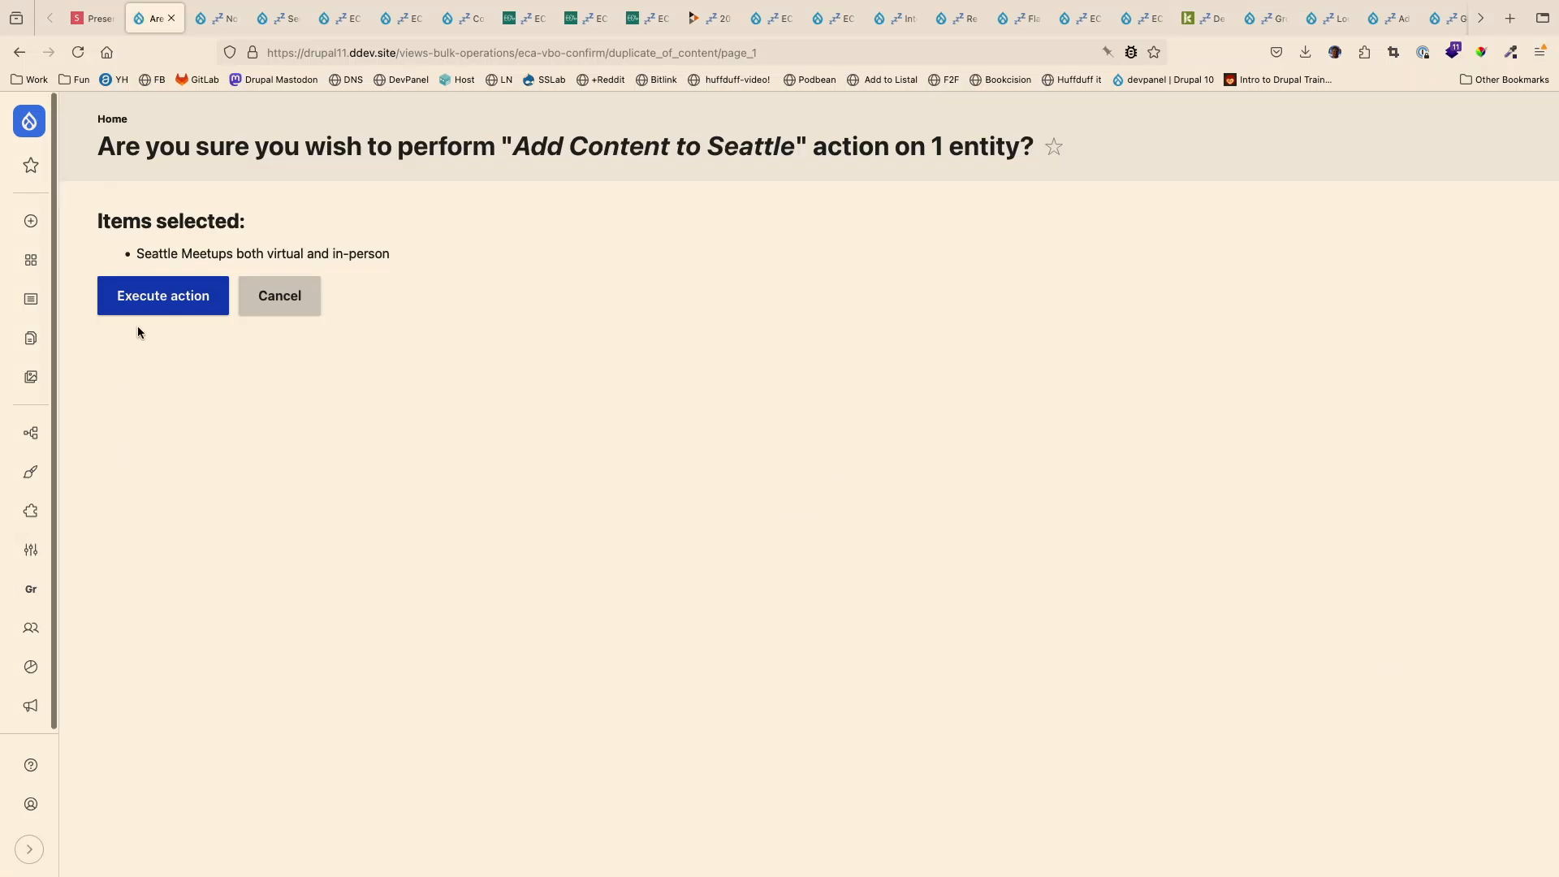
{"action": "scroll", "coordinate": [606, 655], "scroll_direction": "down", "scroll_amount": 10}
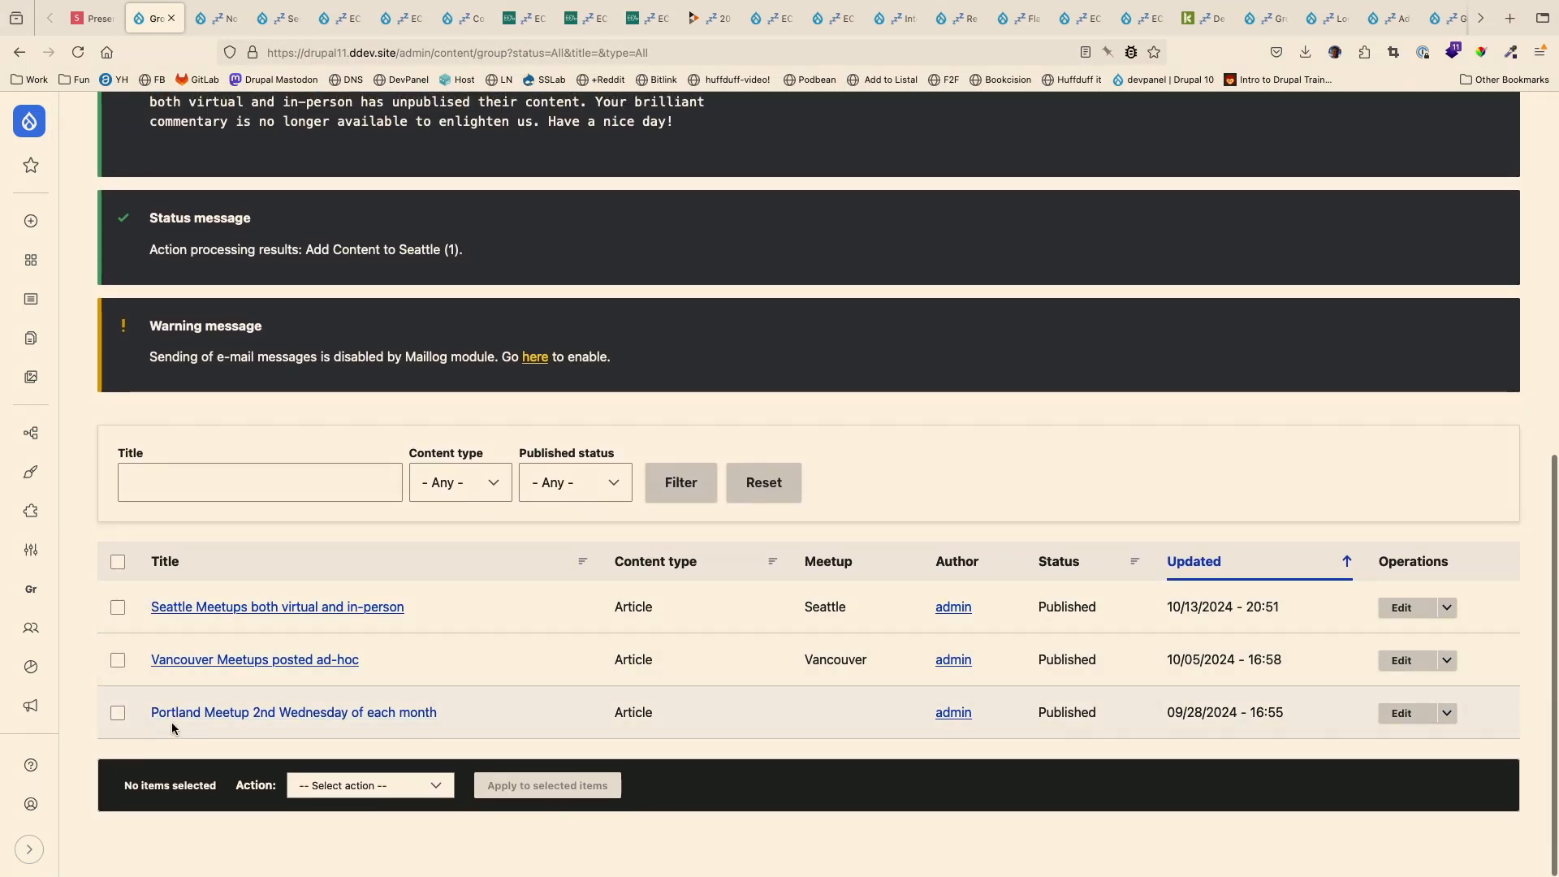
- Select the article "Portland Meetup 2nd Wednesday of each month" and examine the available bulk actions at 133% page zoom
{"action": "left_click", "coordinate": [118, 713]}
{"action": "left_click", "coordinate": [357, 785]}
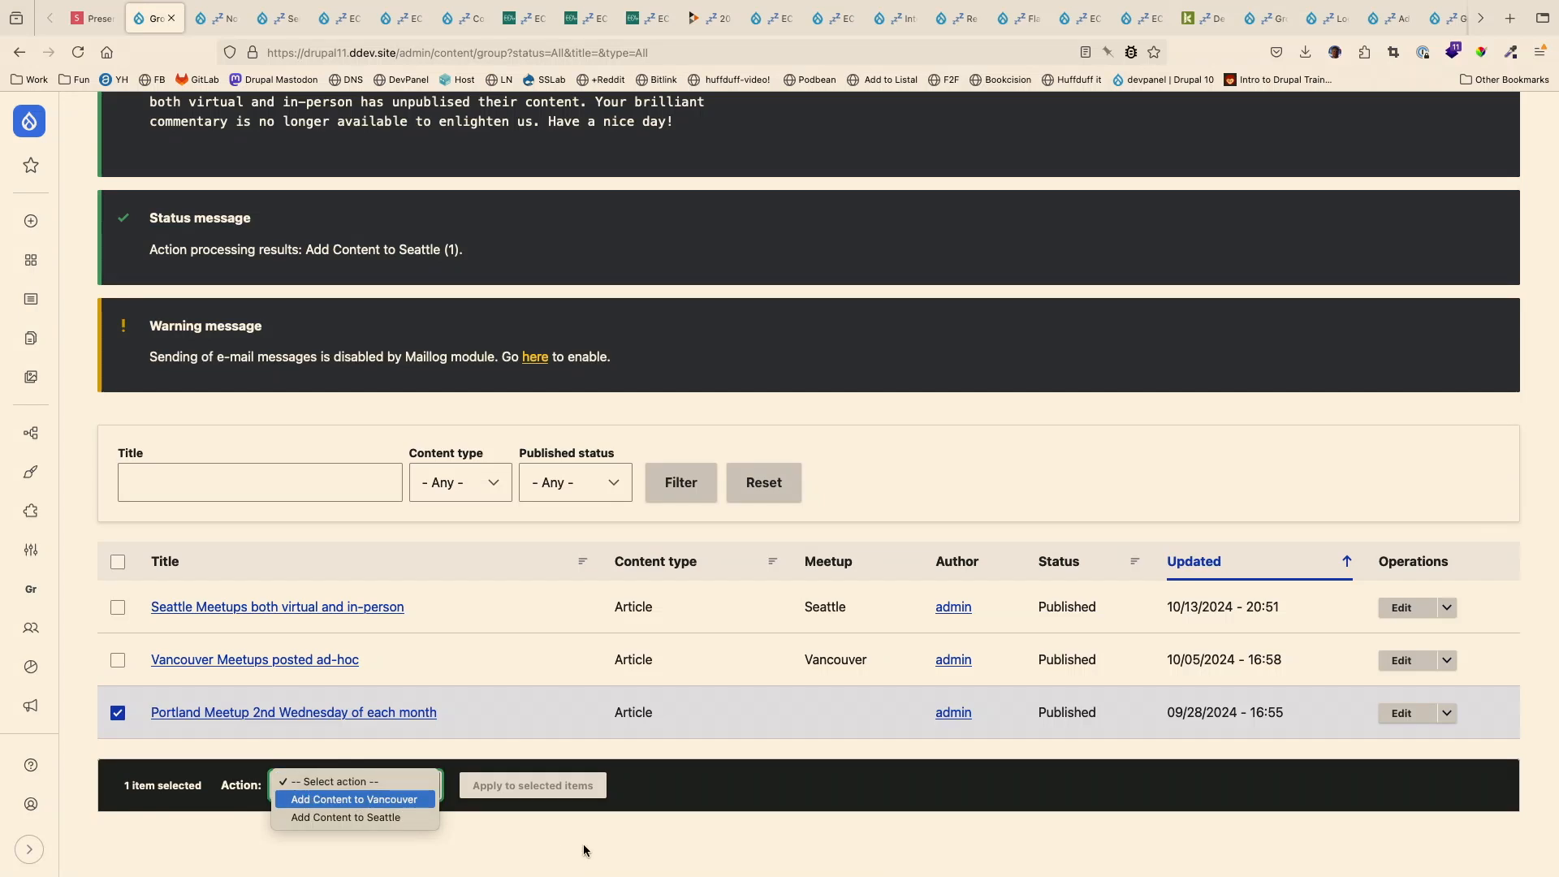
{"action": "key", "text": "Escape"}
{"action": "key", "text": "super+plus"}
{"action": "key", "text": "super+plus"}
{"action": "scroll", "coordinate": [583, 849], "scroll_direction": "down", "scroll_amount": 2}
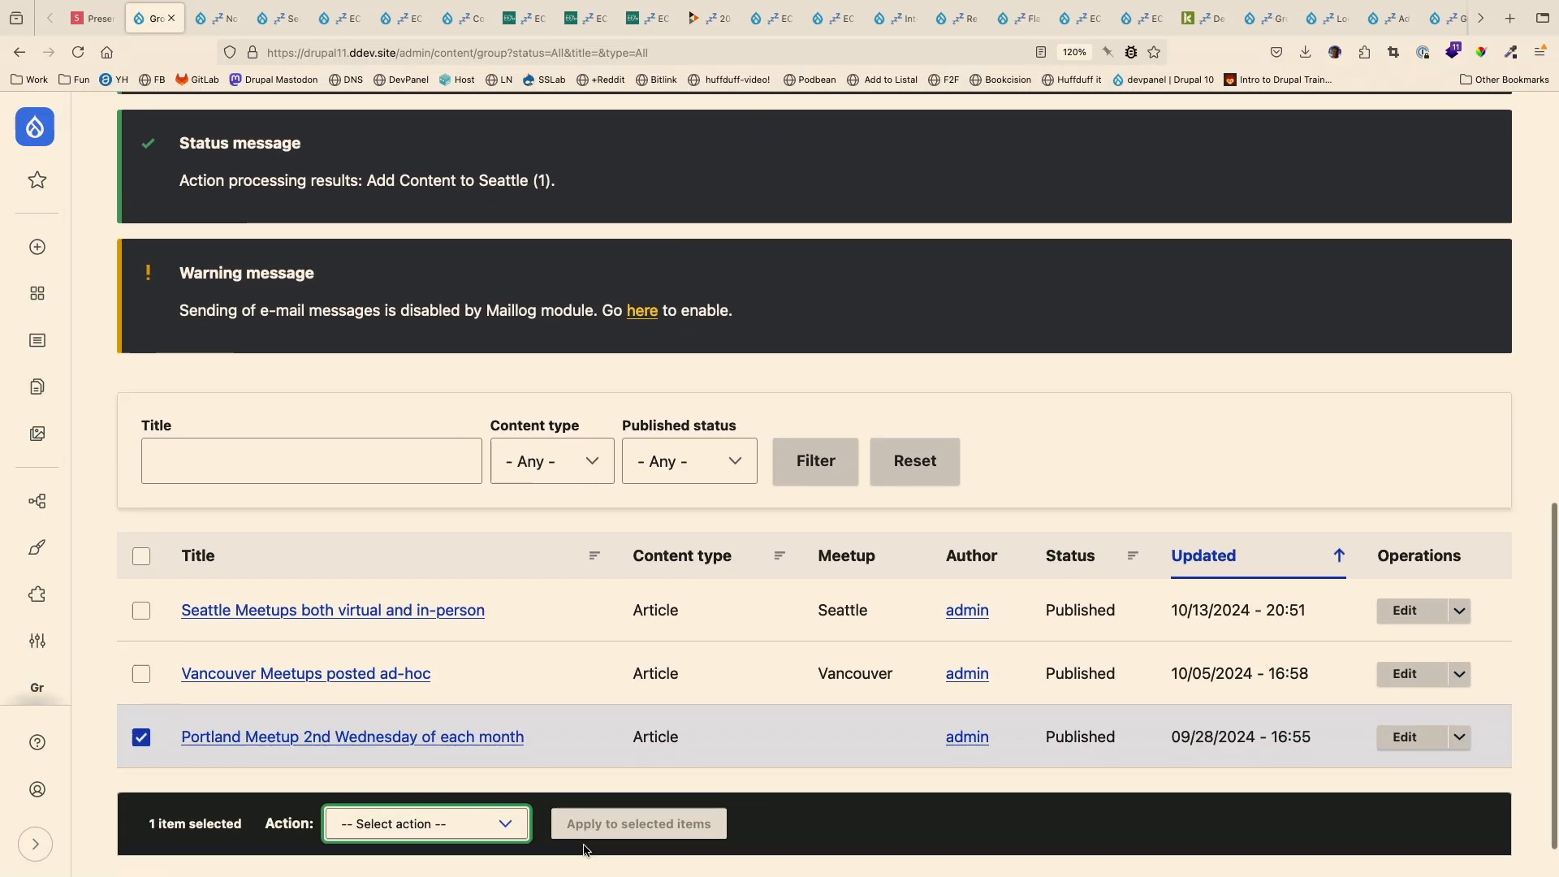
{"action": "key", "text": "super+plus"}
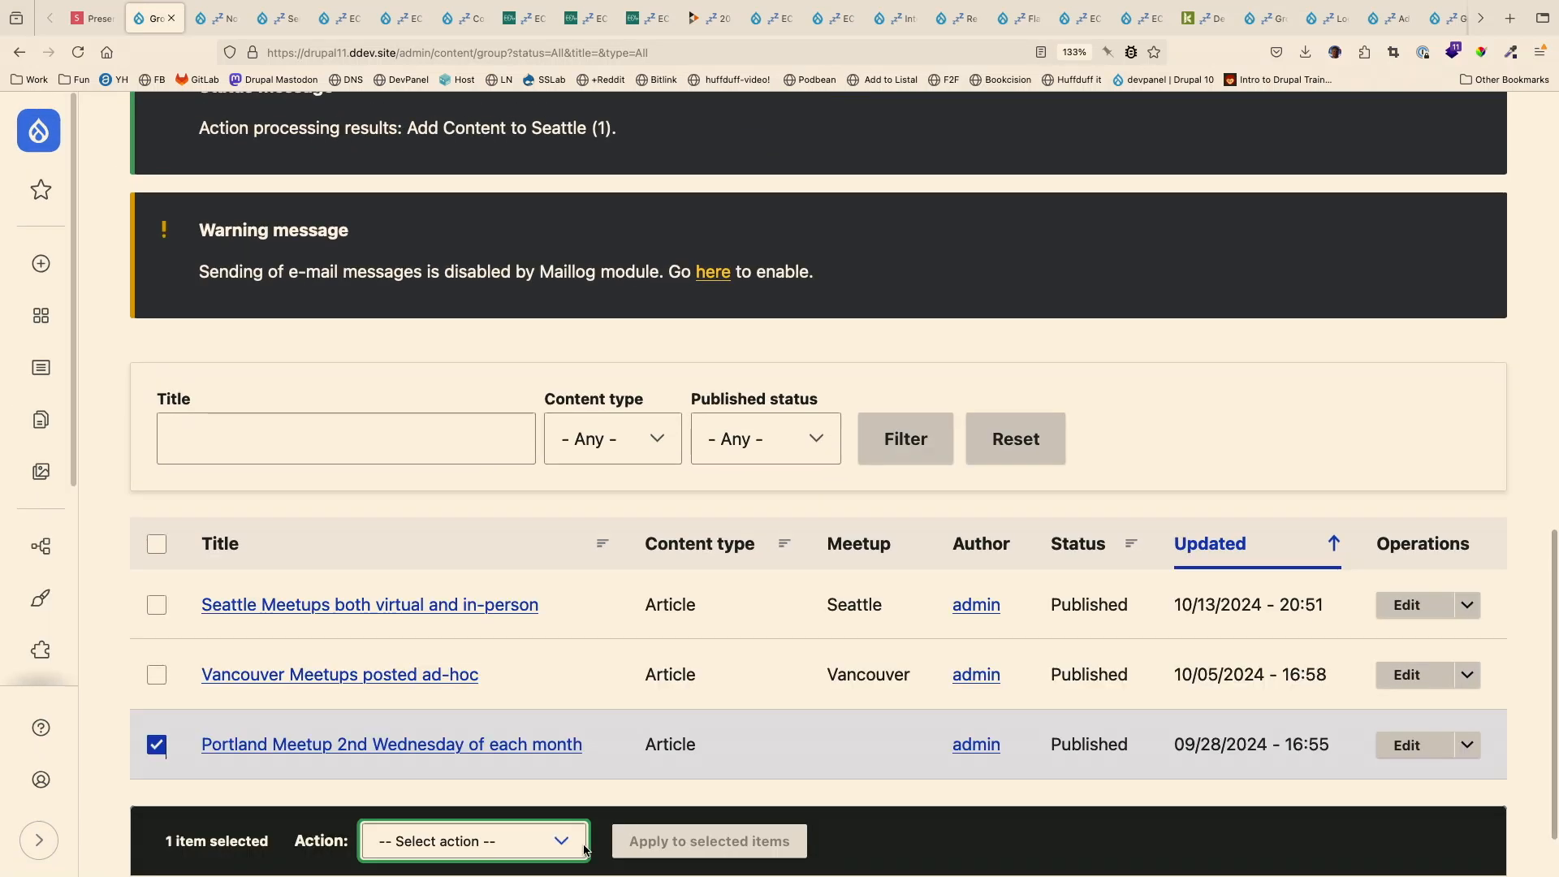
{"action": "scroll", "coordinate": [584, 849], "scroll_direction": "down", "scroll_amount": 2}
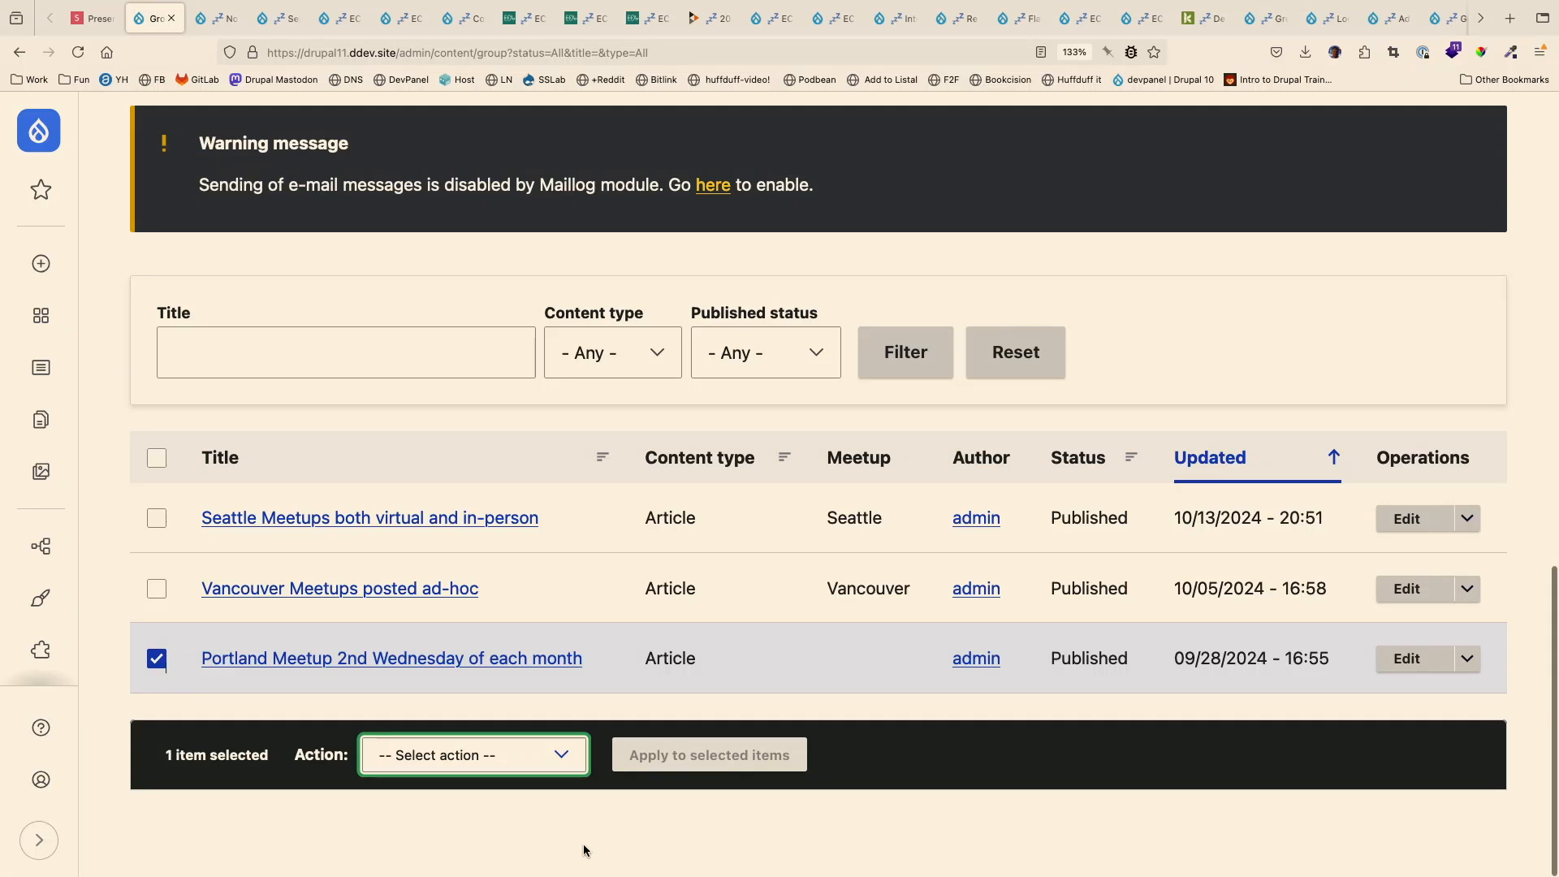
{"action": "left_click", "coordinate": [511, 755]}
{"action": "left_click", "coordinate": [529, 768]}
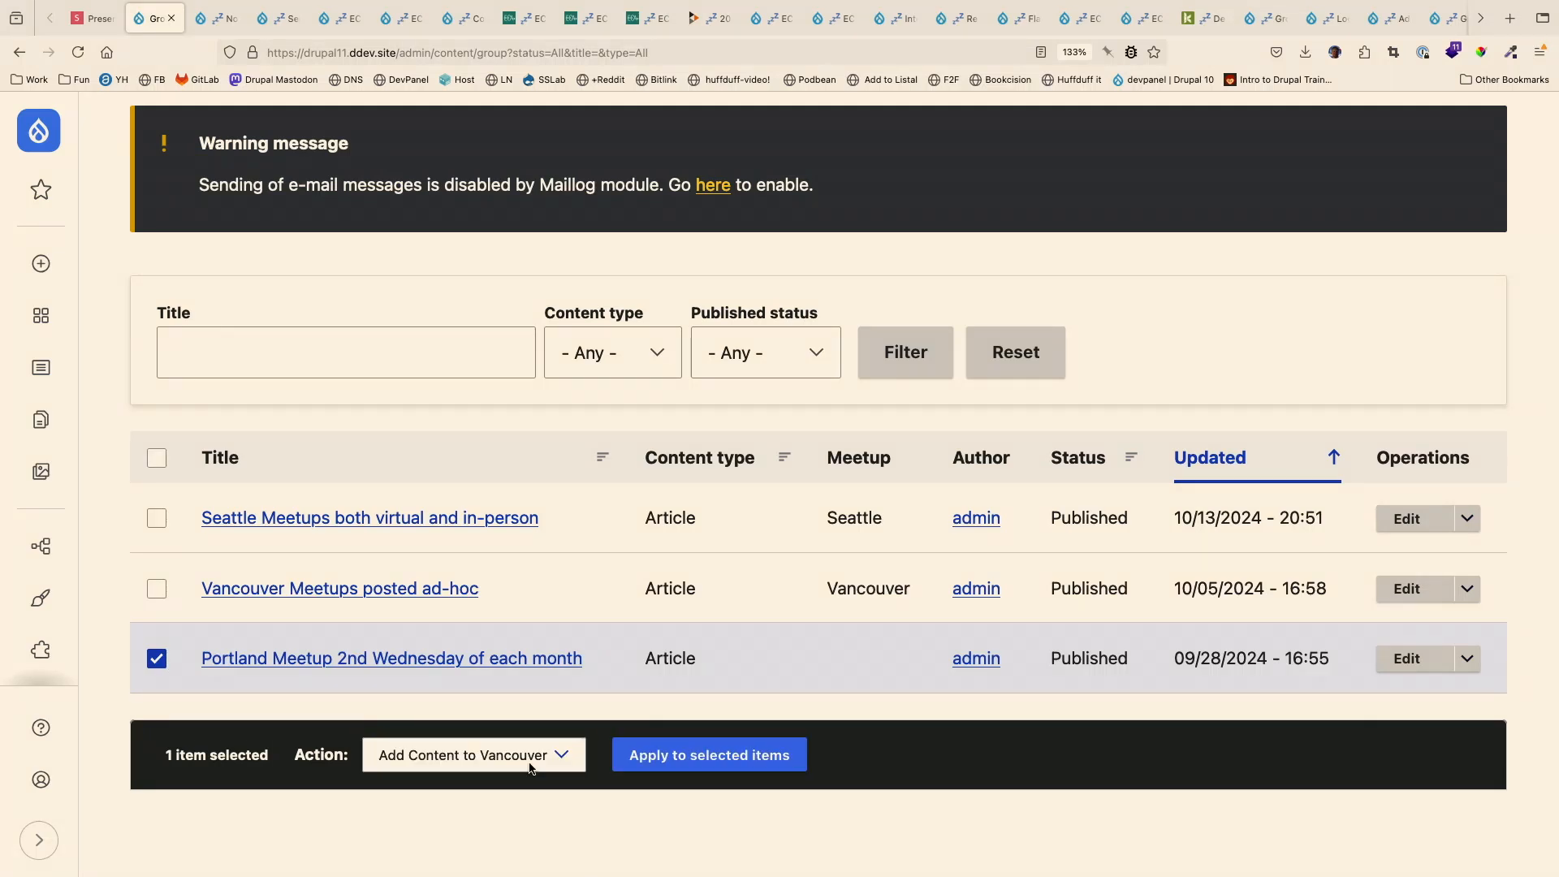
{"action": "left_click", "coordinate": [529, 768]}
{"action": "left_click", "coordinate": [505, 818]}
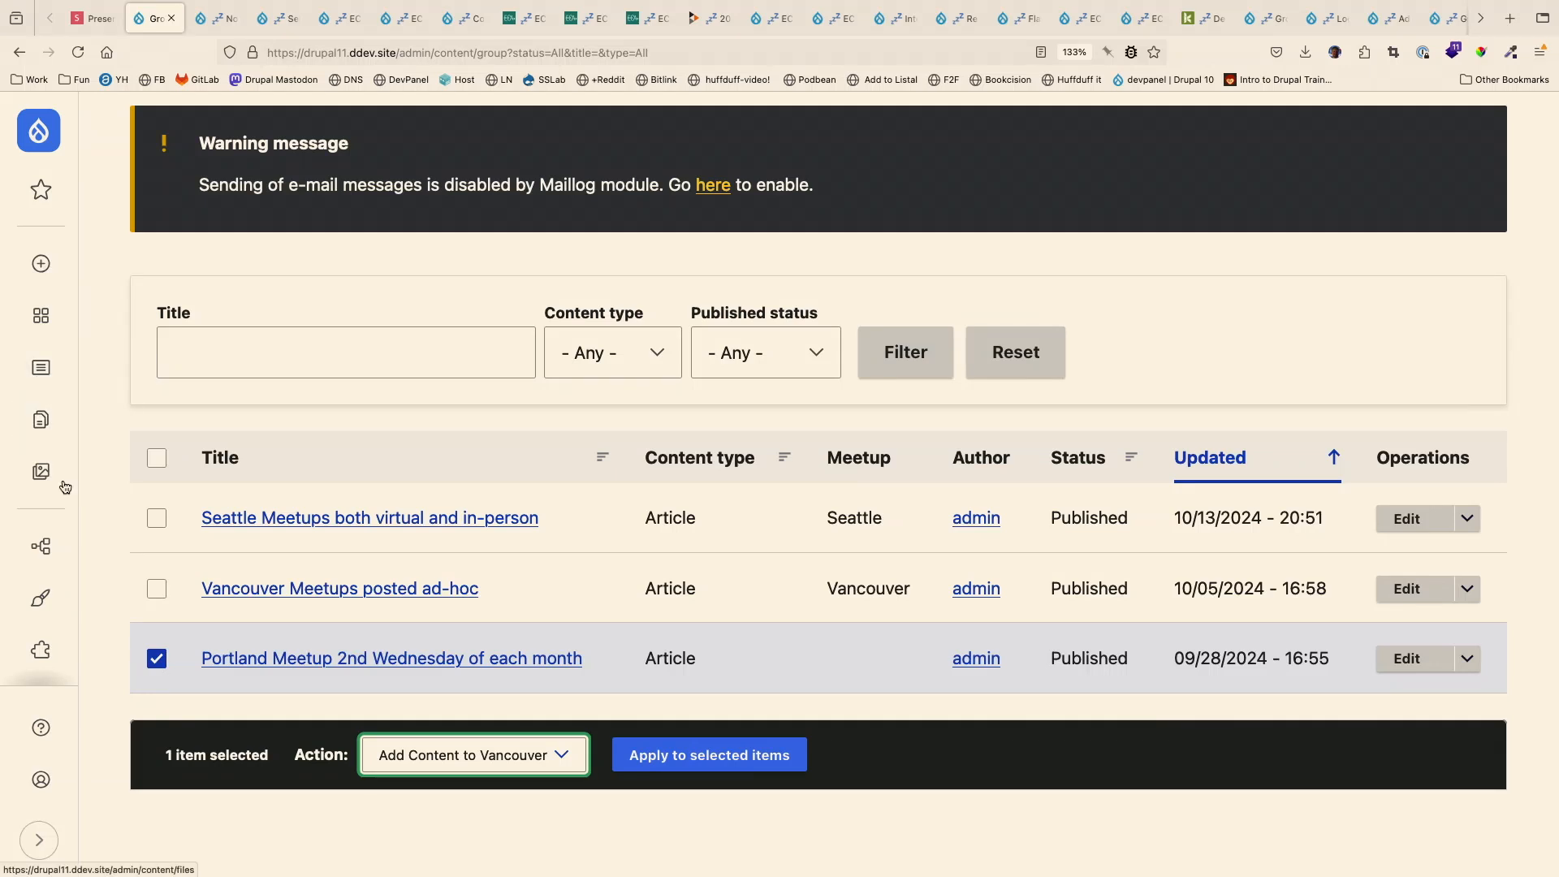
- Open the list of ECA models in the Workflow configuration
{"action": "scroll", "coordinate": [40, 598], "scroll_direction": "down", "scroll_amount": 3}
{"action": "left_click", "coordinate": [45, 573]}
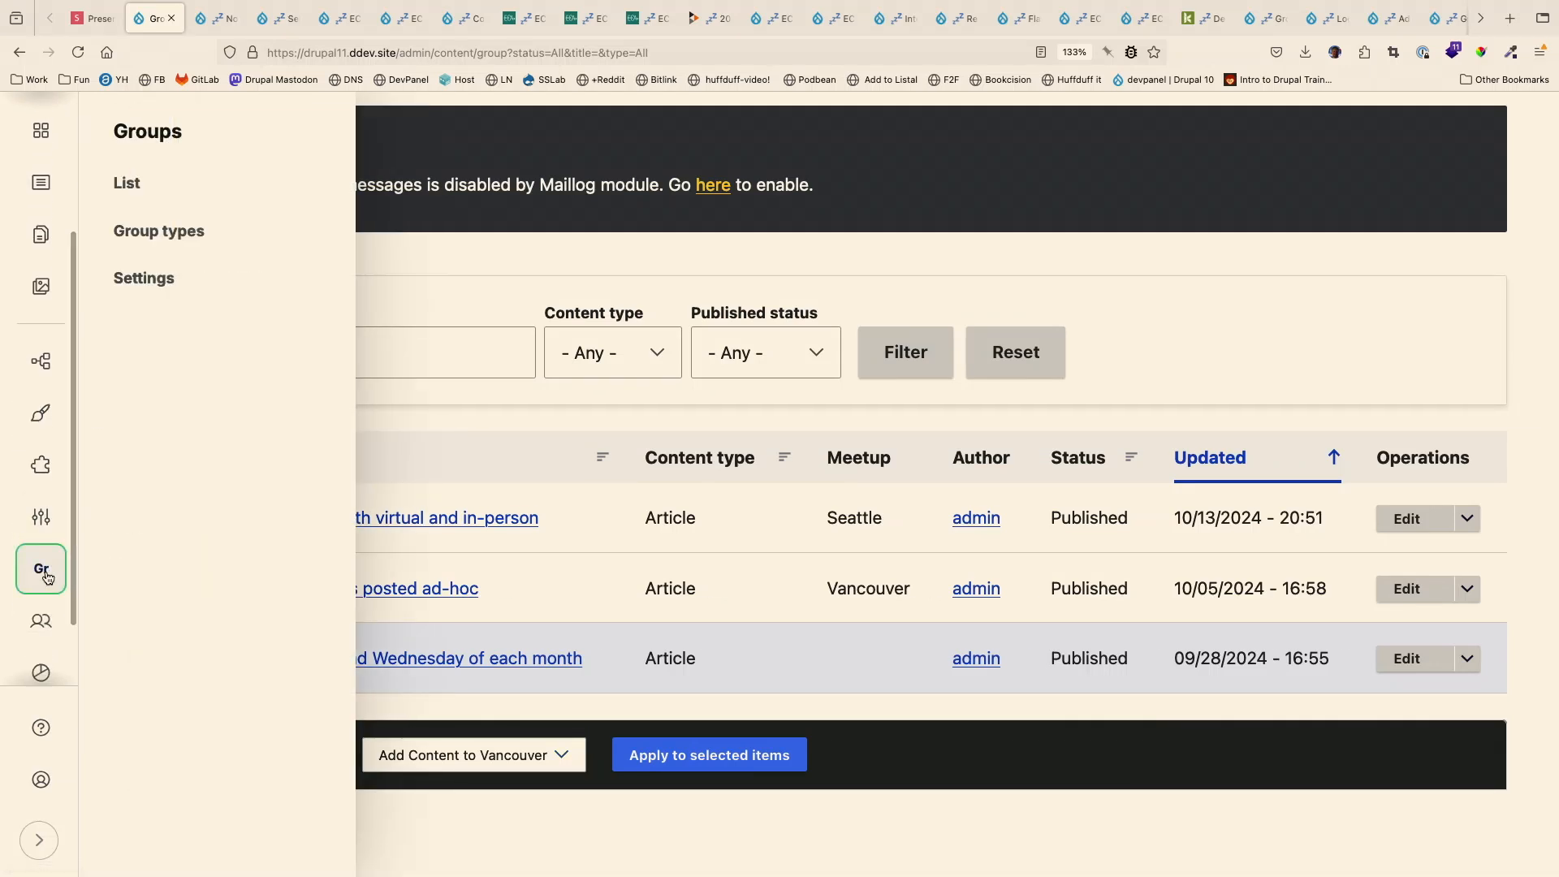
{"action": "scroll", "coordinate": [28, 594], "scroll_direction": "down", "scroll_amount": 2}
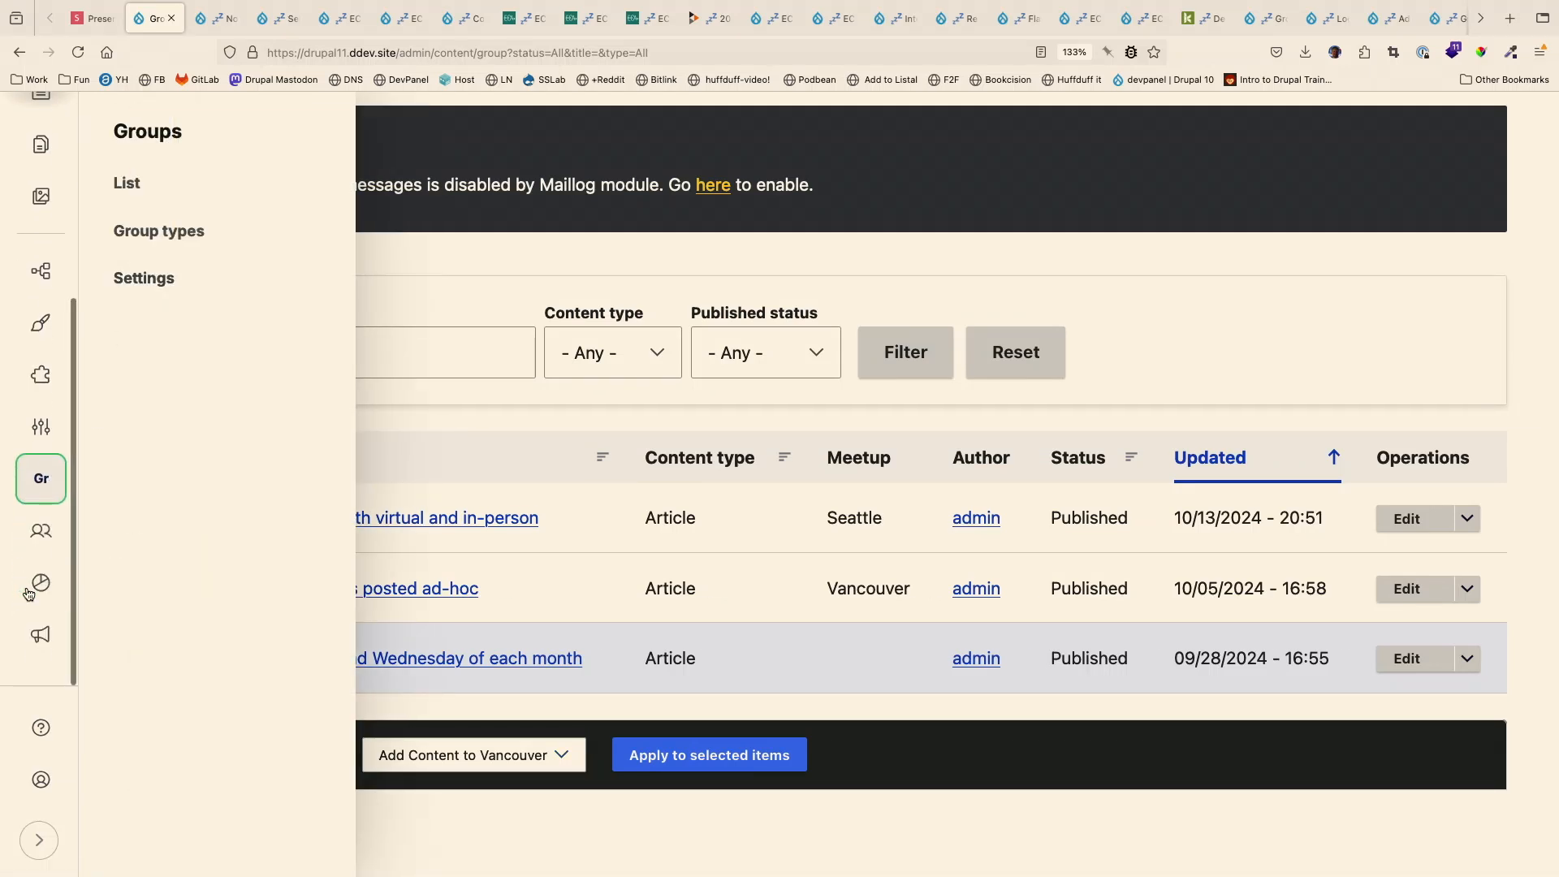
{"action": "mouse_move", "coordinate": [41, 434]}
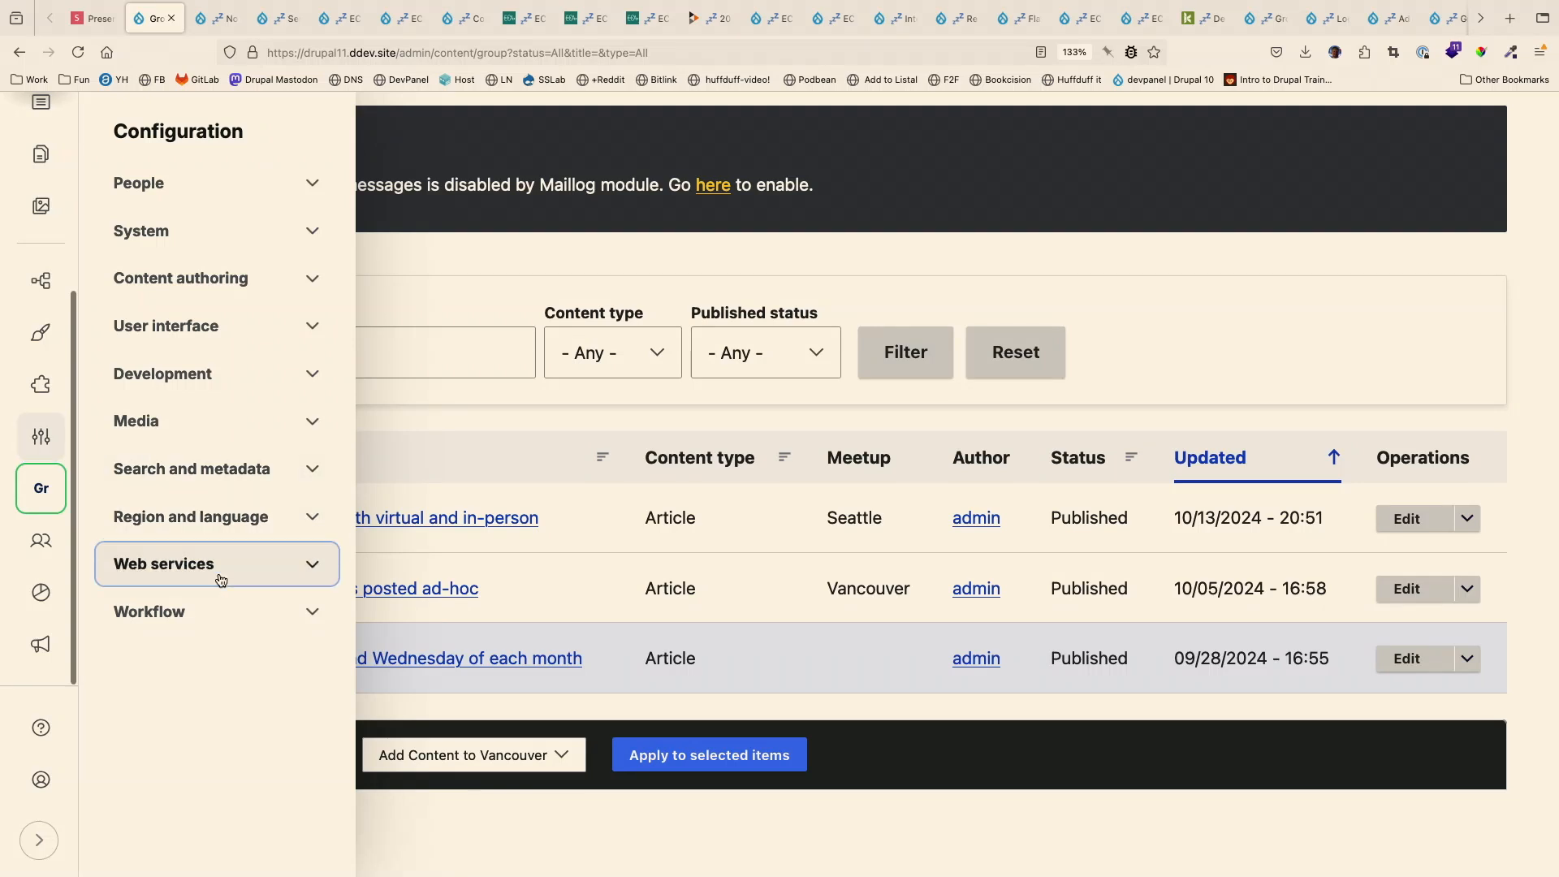
{"action": "left_click", "coordinate": [228, 611]}
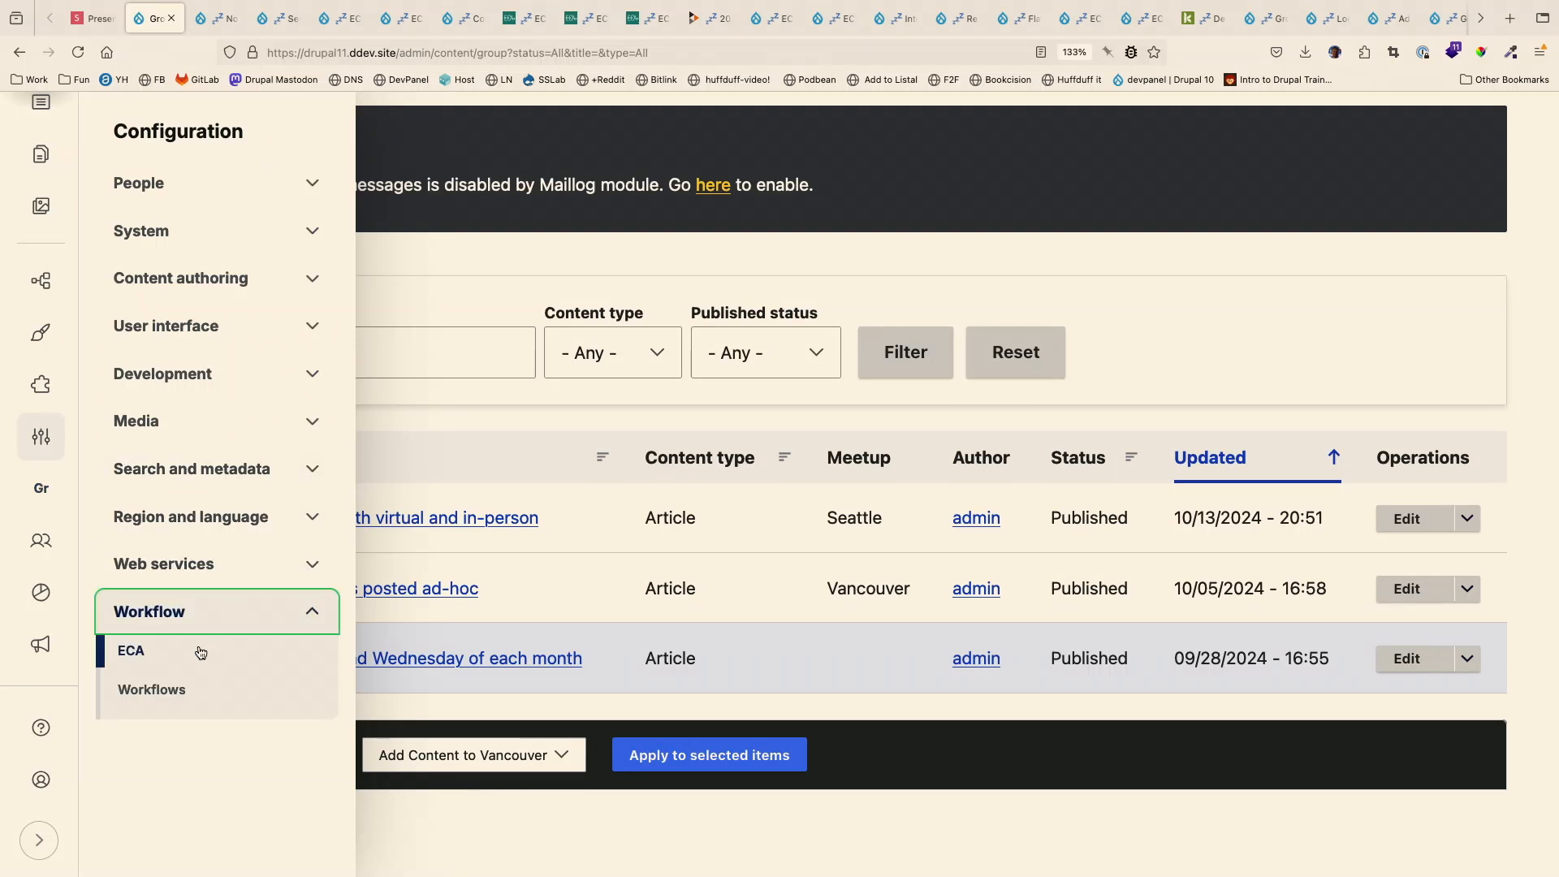
{"action": "left_click", "coordinate": [199, 646]}
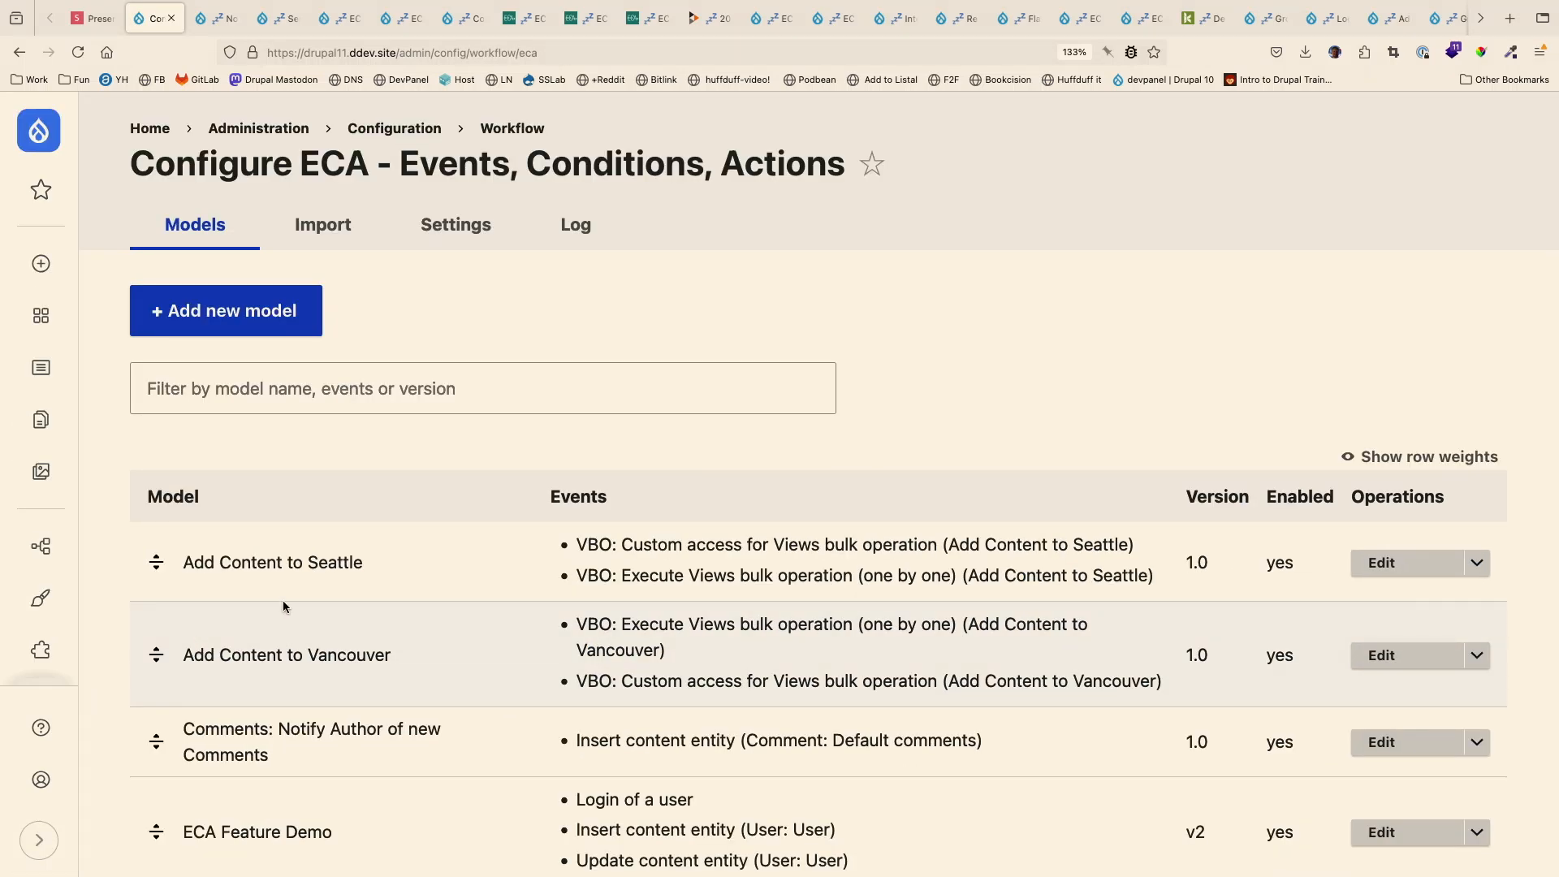
- Clone the ECA model "Add Content to Seattle" and open the clone for editing
{"action": "left_click", "coordinate": [1476, 562]}
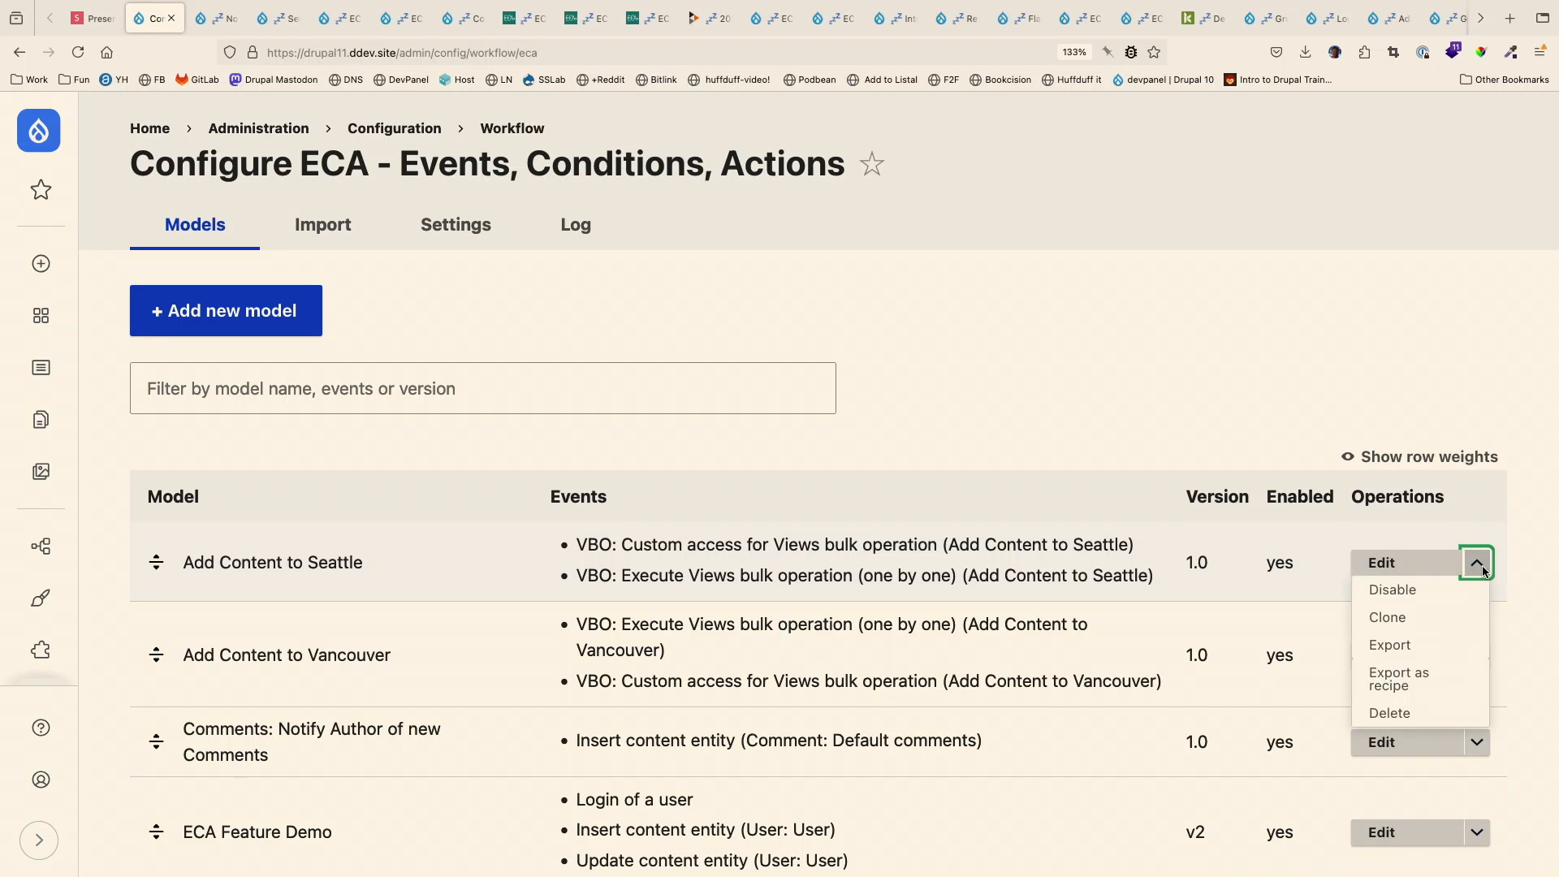
{"action": "left_click", "coordinate": [1406, 617]}
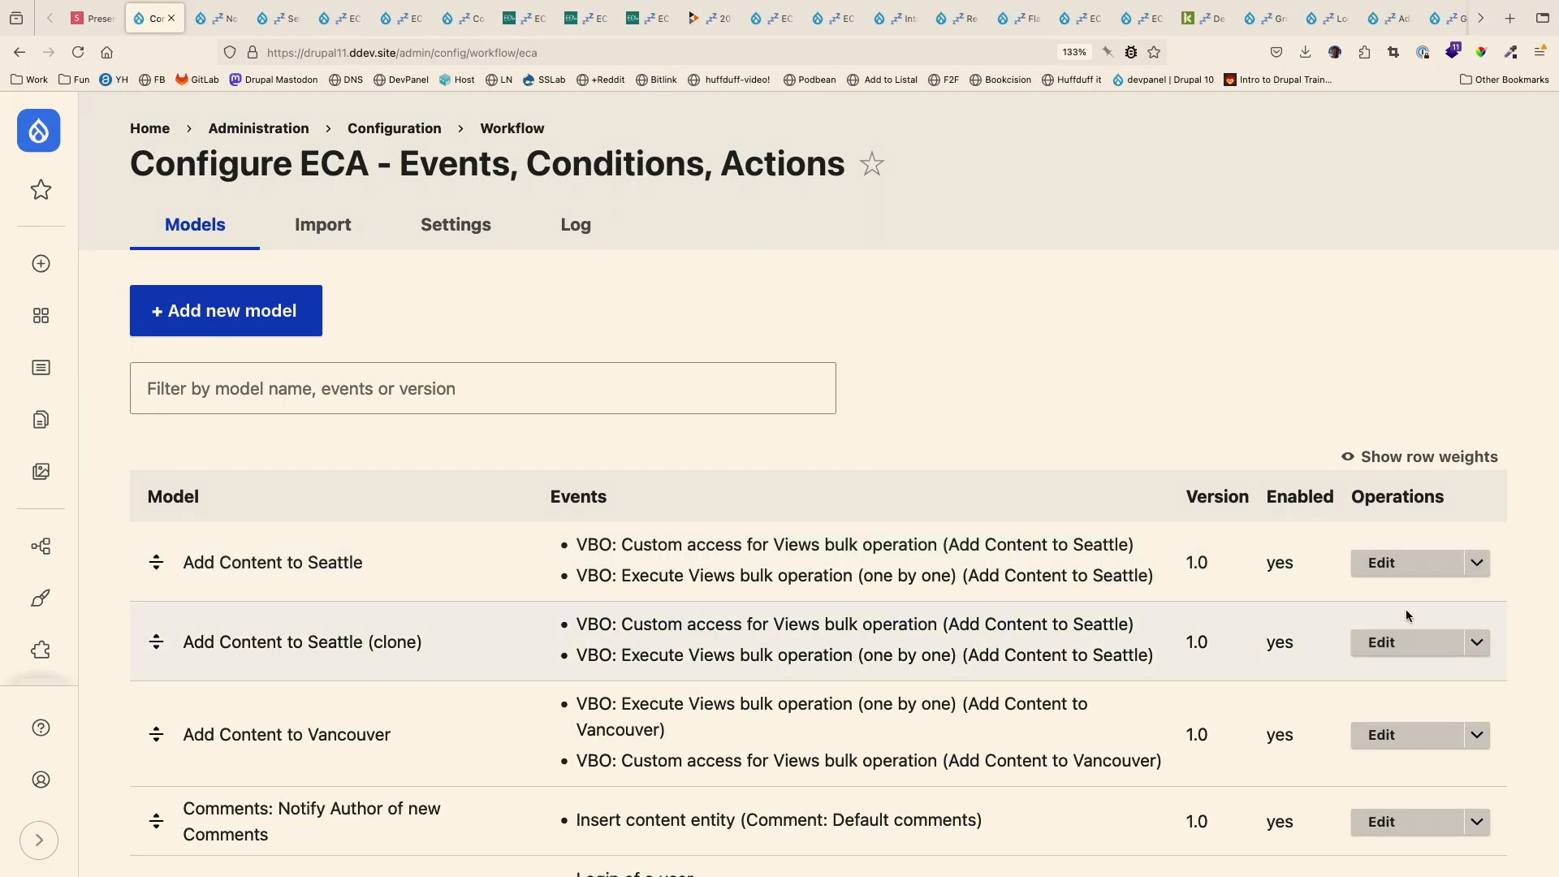
{"action": "left_click", "coordinate": [1423, 642]}
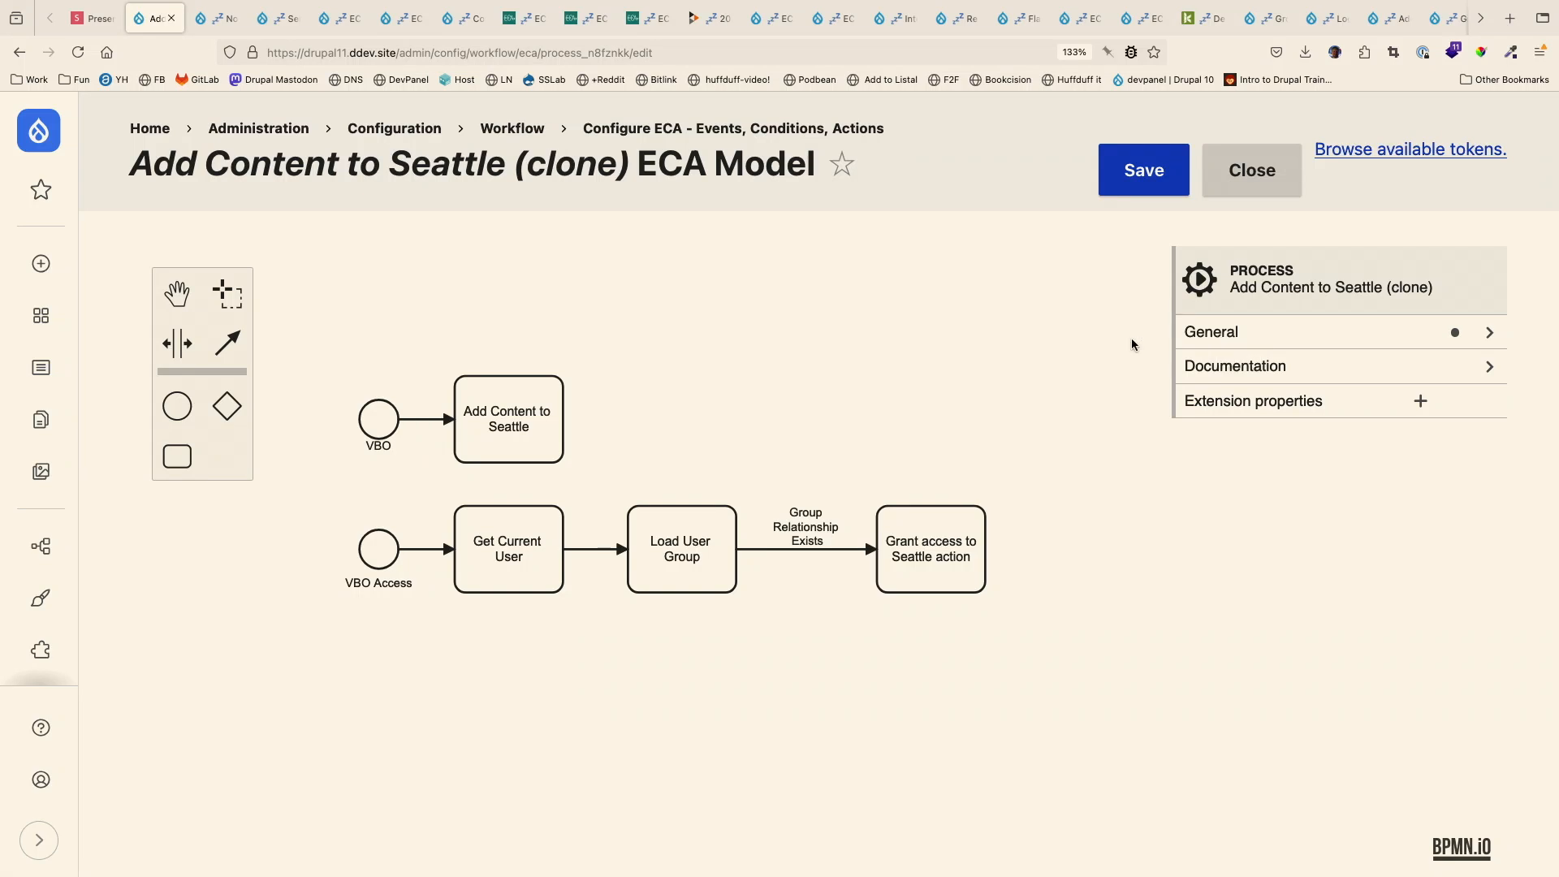
- Check the custom properties of the VBO event and open the general properties of the cloned model
{"action": "left_click", "coordinate": [382, 414]}
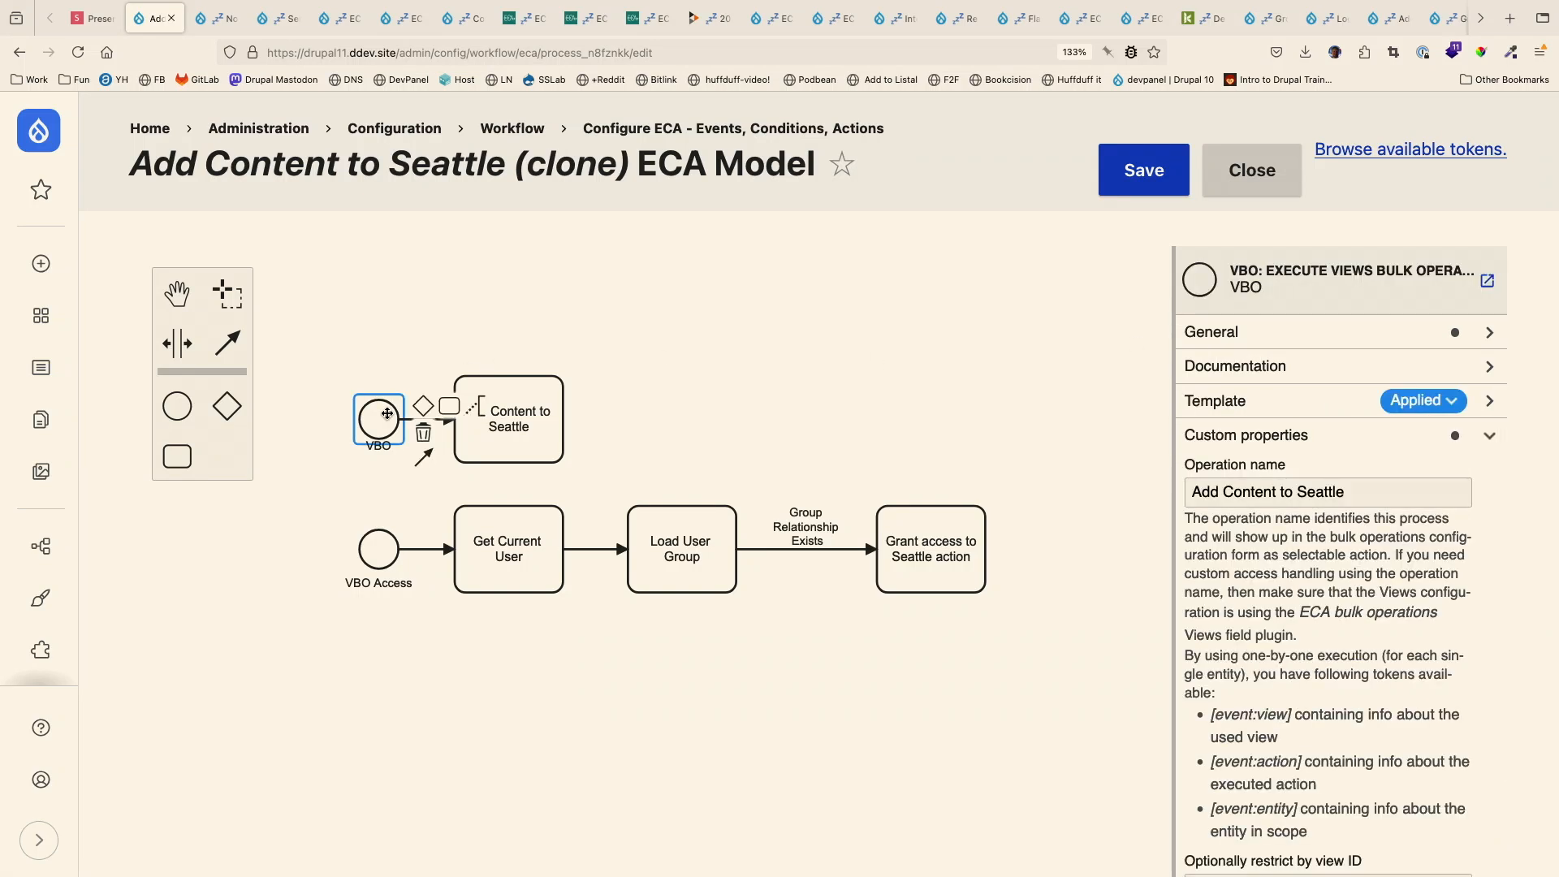
{"action": "left_click", "coordinate": [837, 321]}
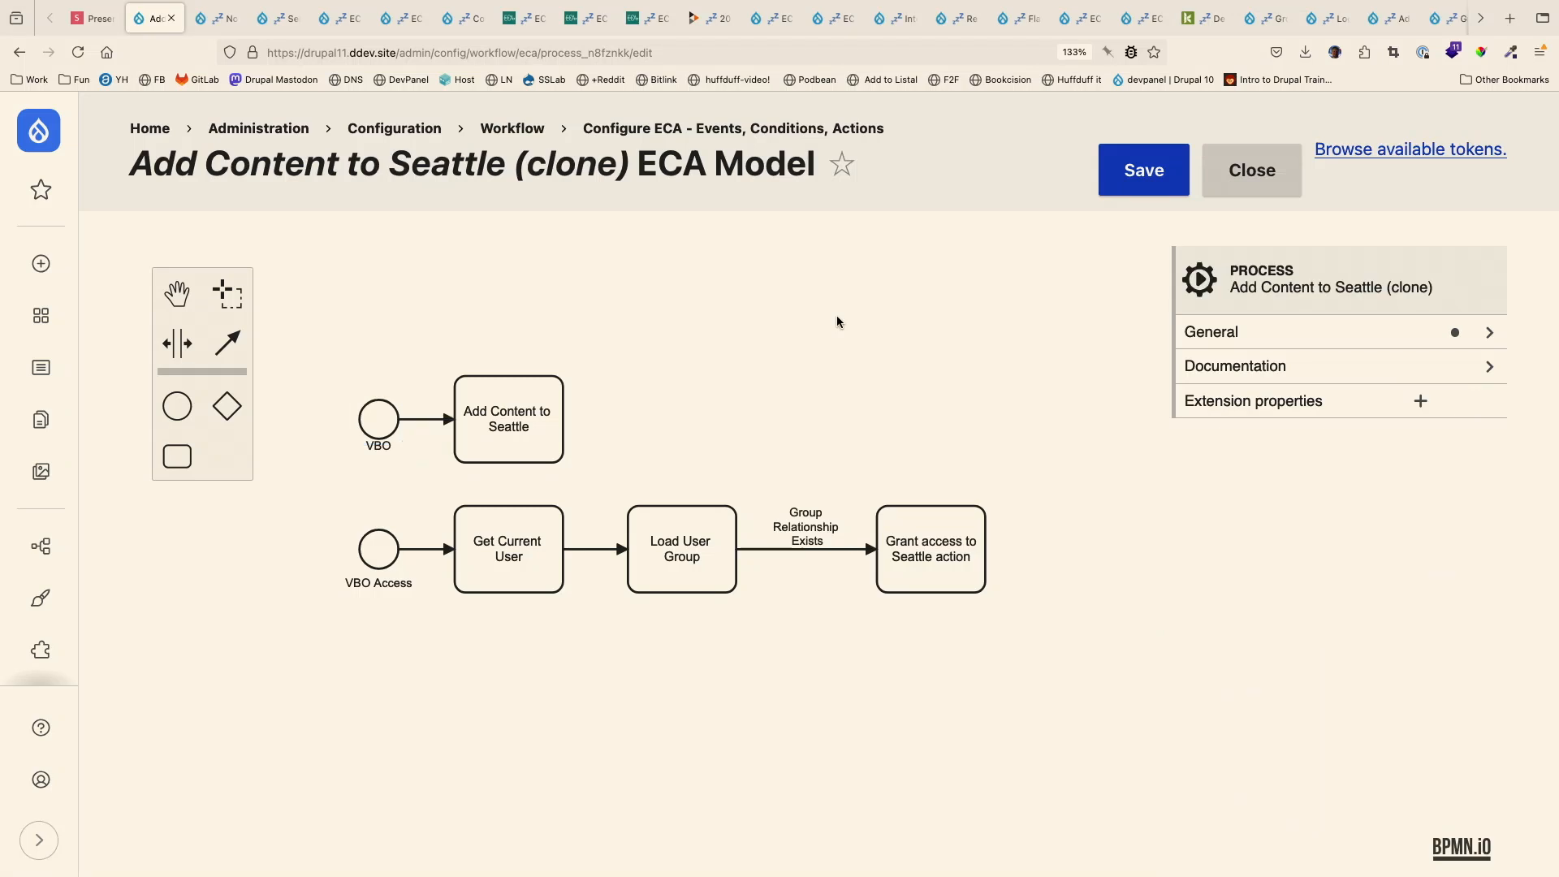
{"action": "left_click", "coordinate": [1312, 331]}
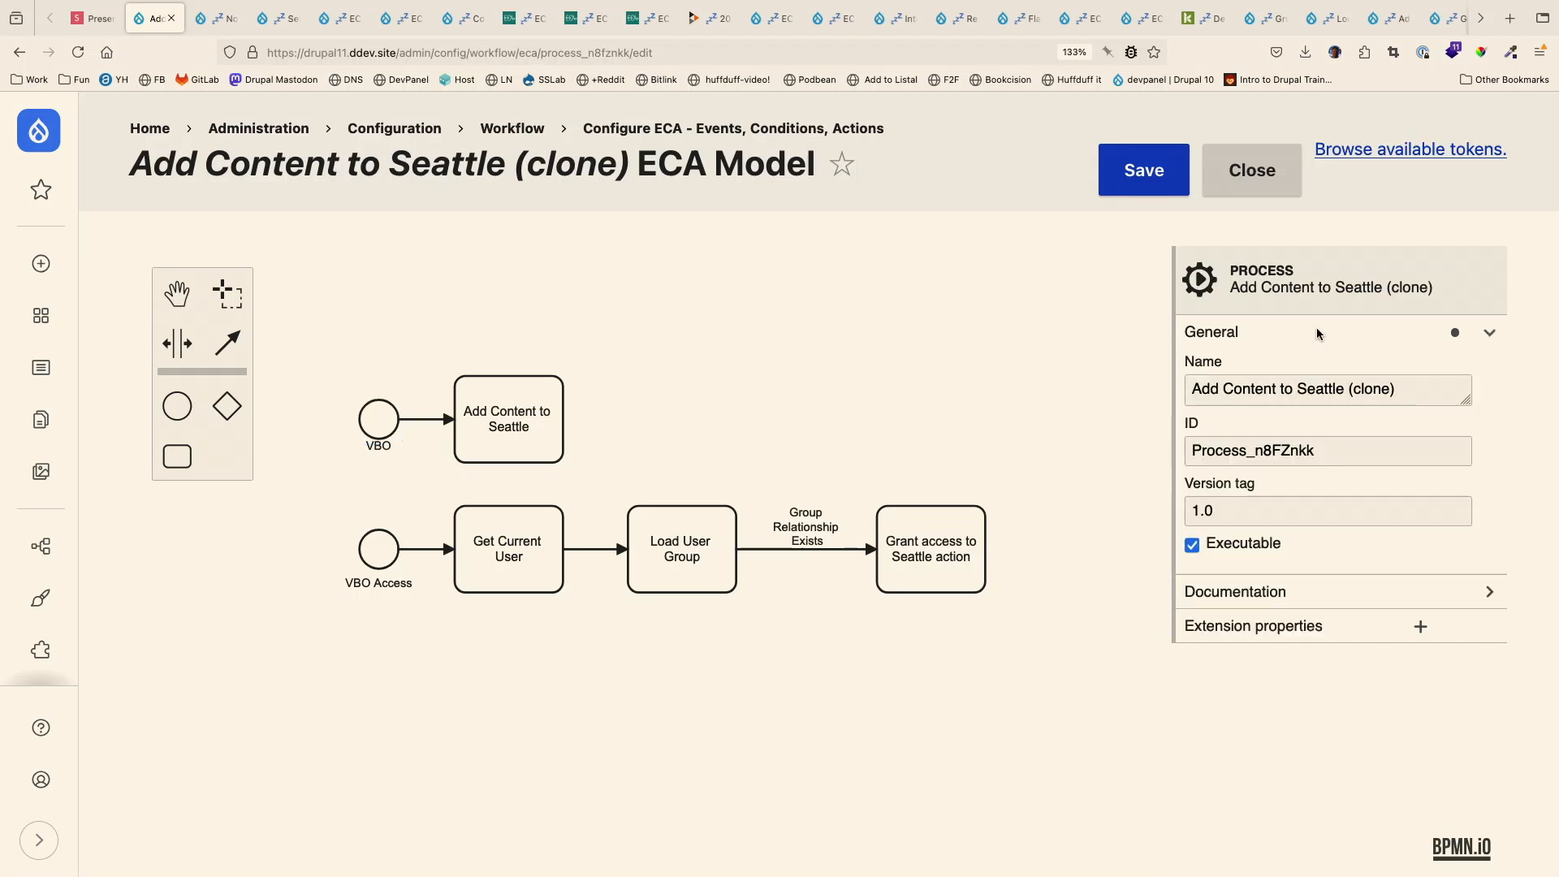
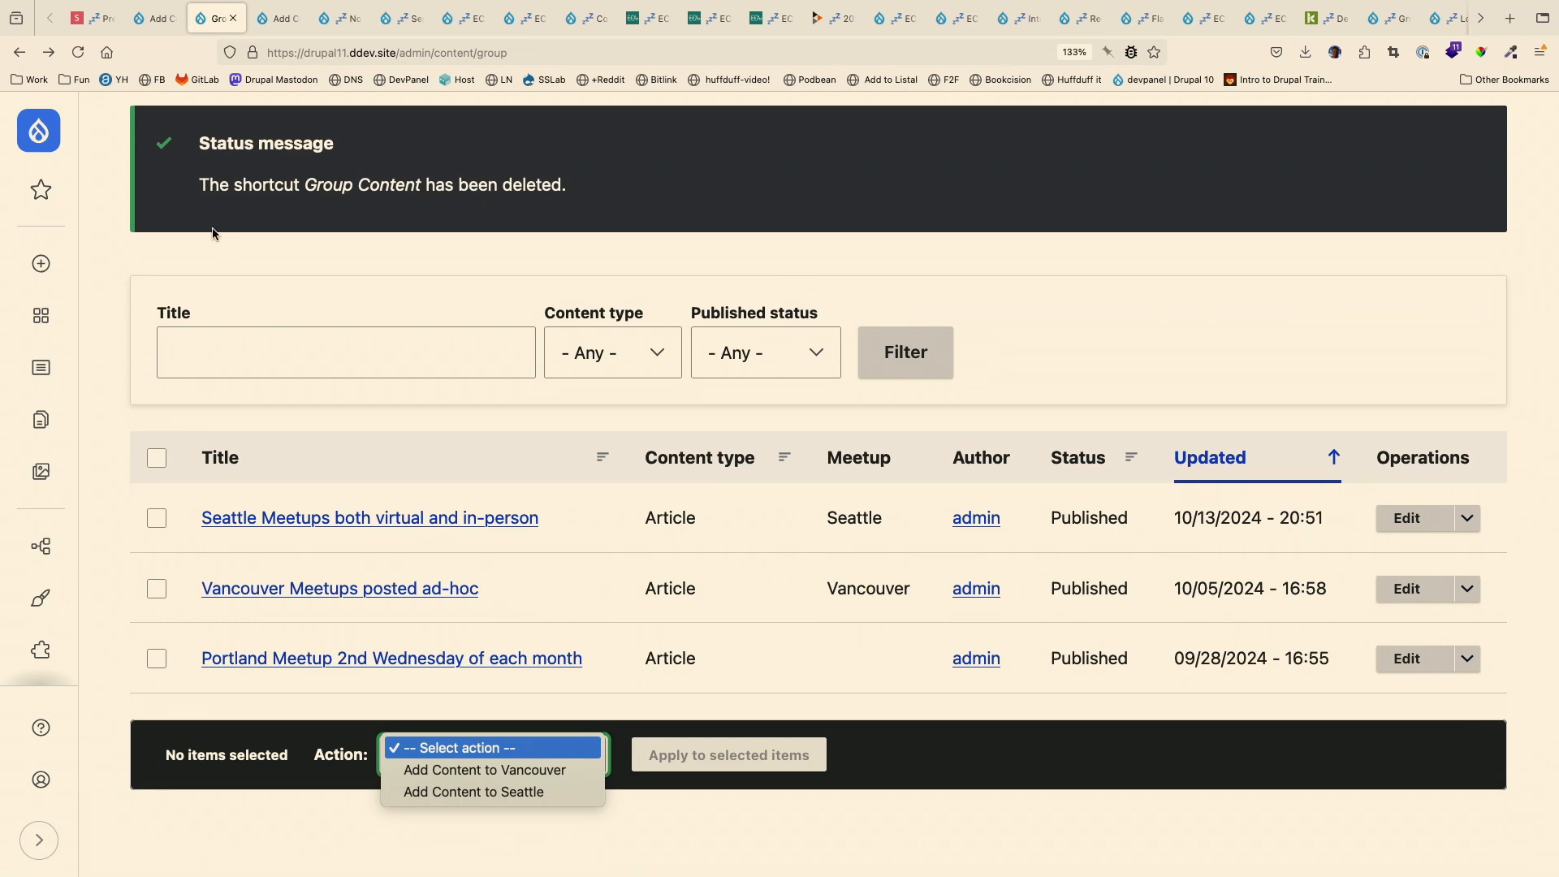
- Return to the cloned ECA model and check the property values of the Load User Group action
{"action": "left_click", "coordinate": [144, 20]}
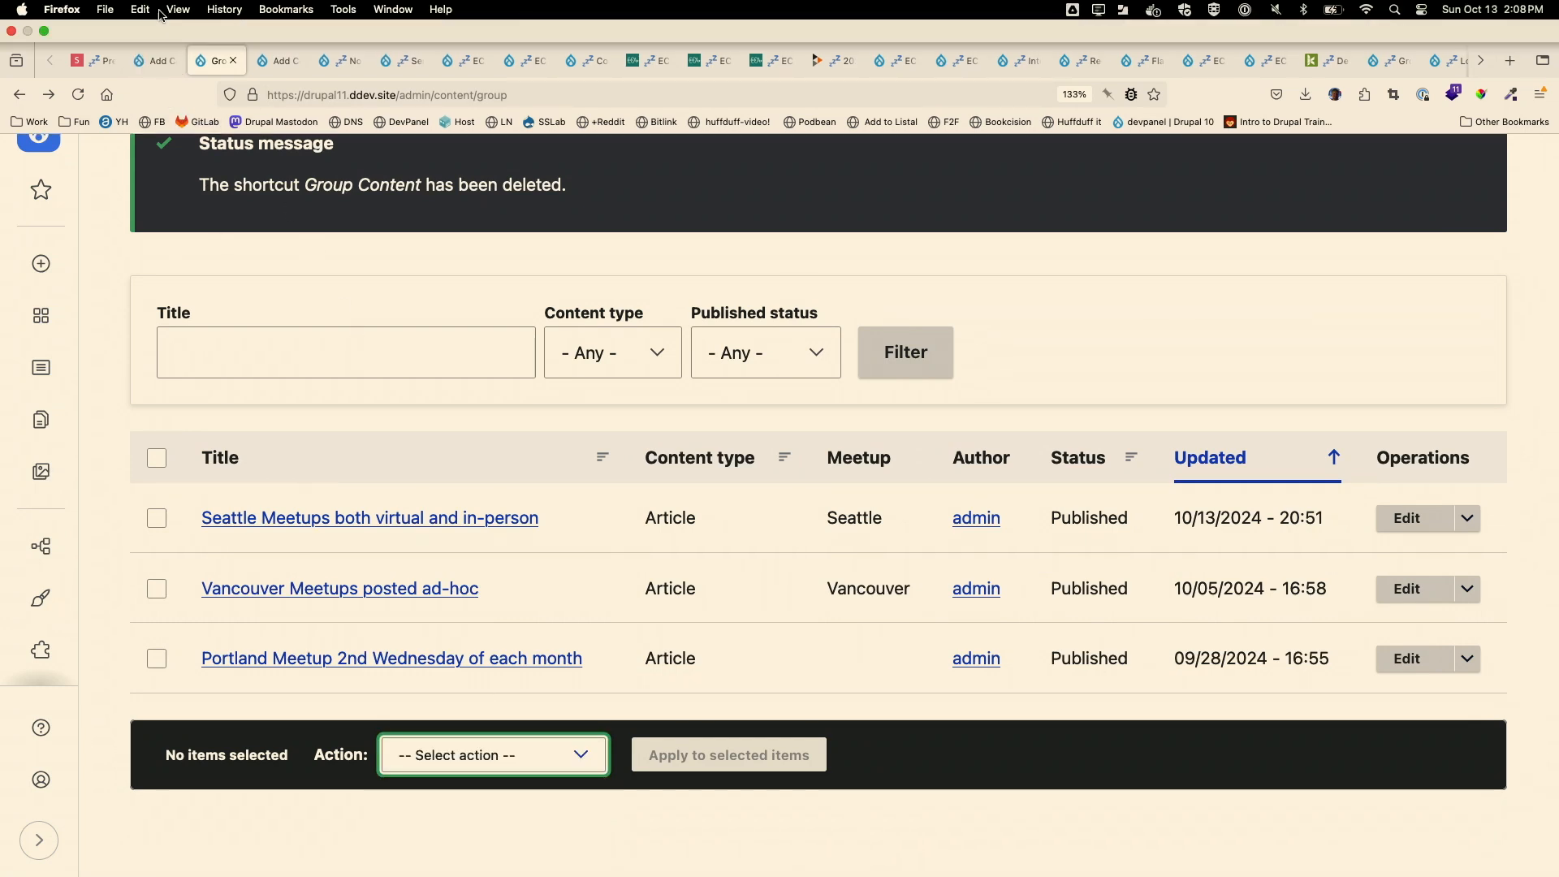
{"action": "left_click", "coordinate": [155, 61]}
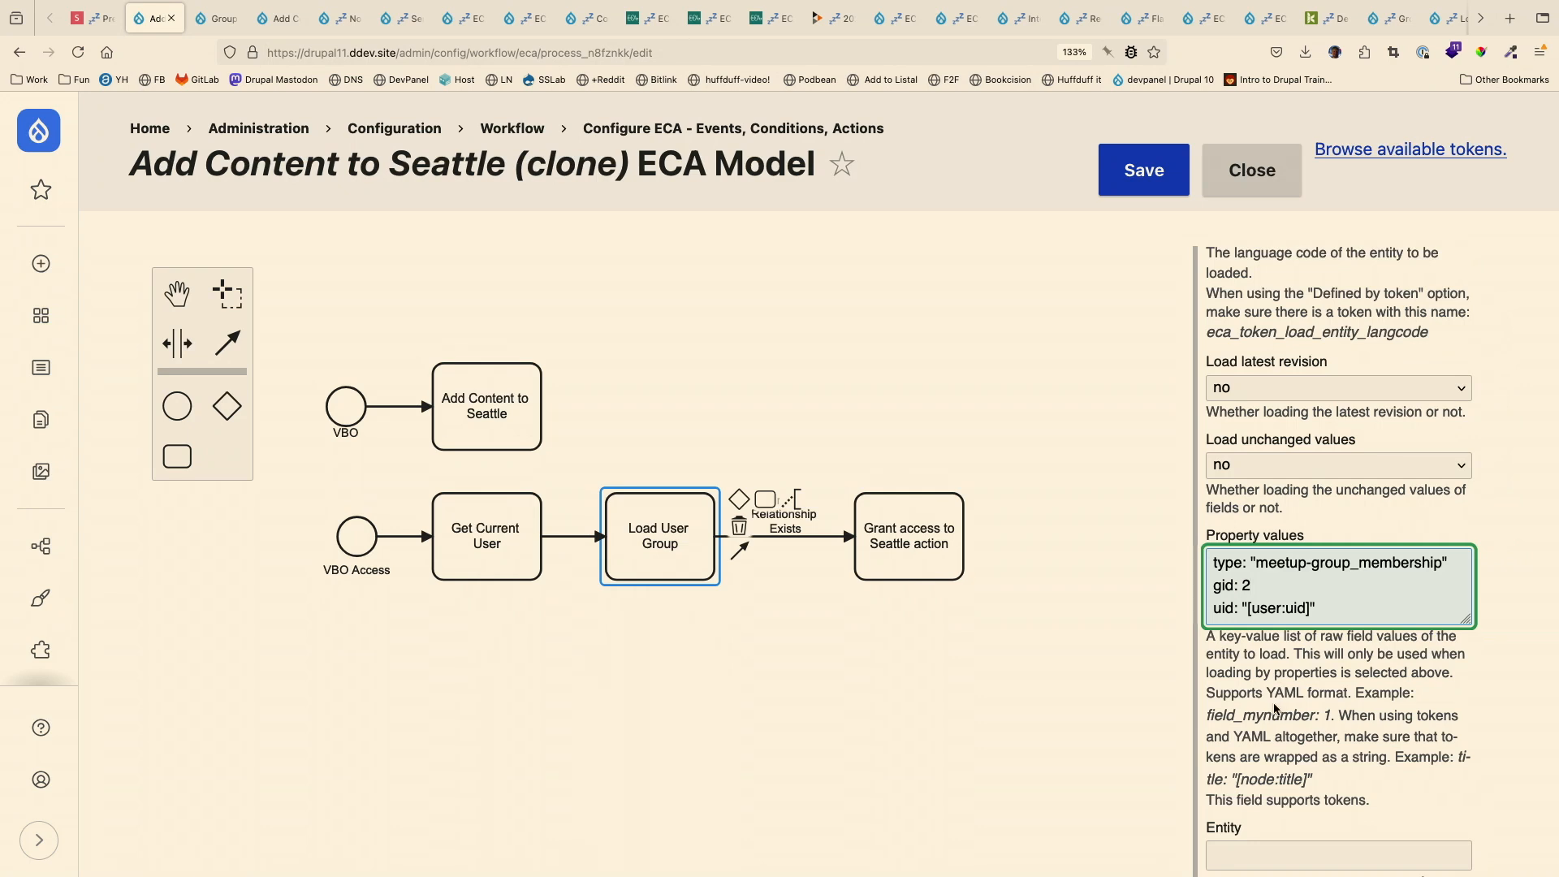
{"action": "scroll", "coordinate": [1234, 587], "scroll_direction": "down", "scroll_amount": 3}
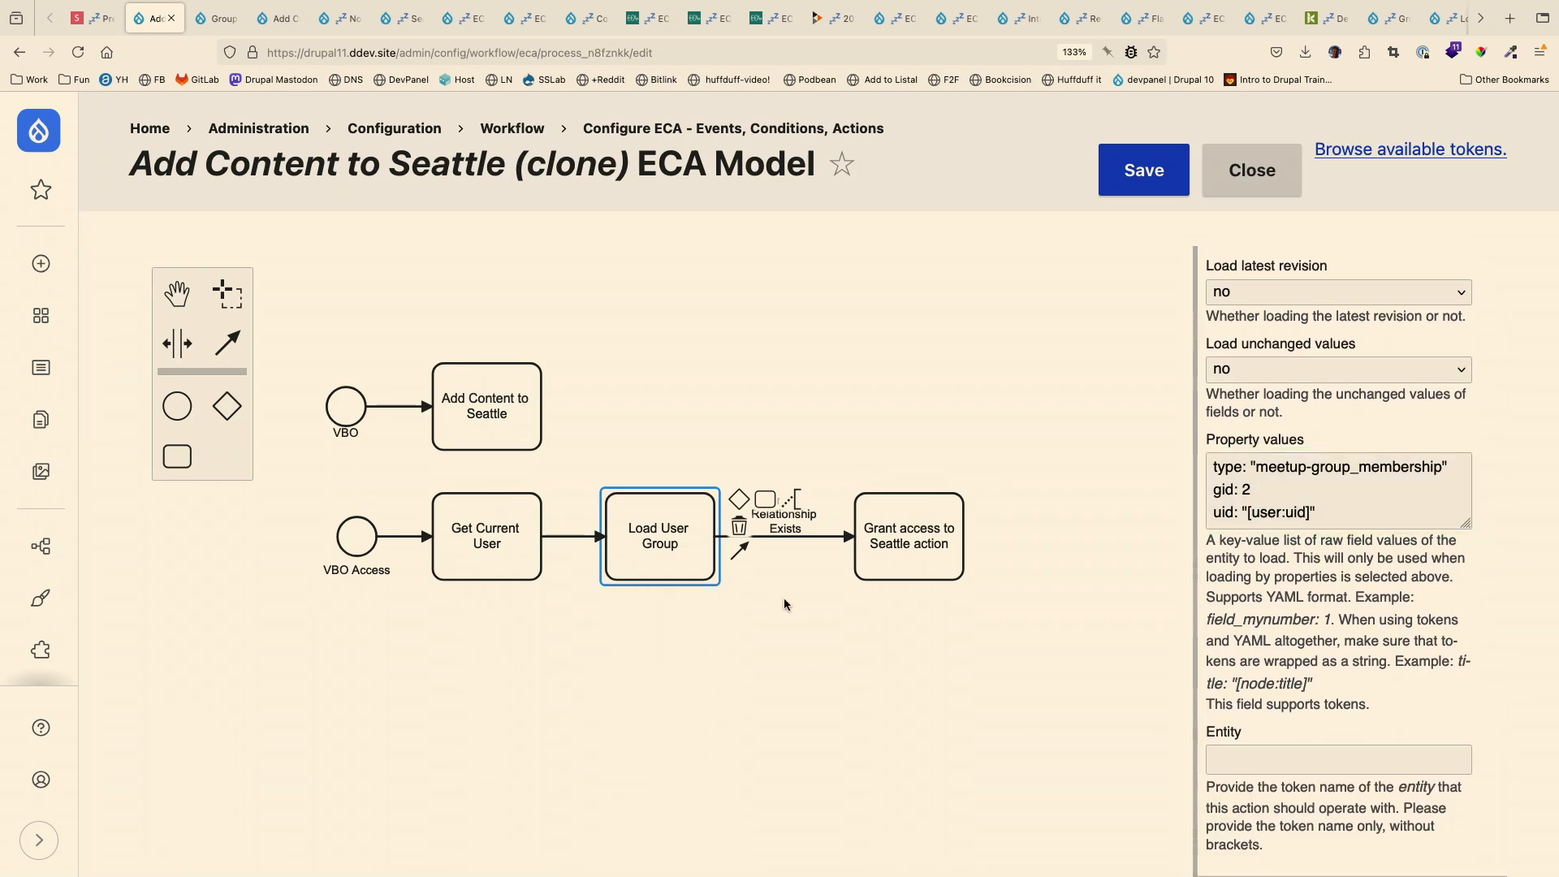
- Check the custom properties of the Grant access to Seattle action and save the cloned model
{"action": "left_click", "coordinate": [782, 598]}
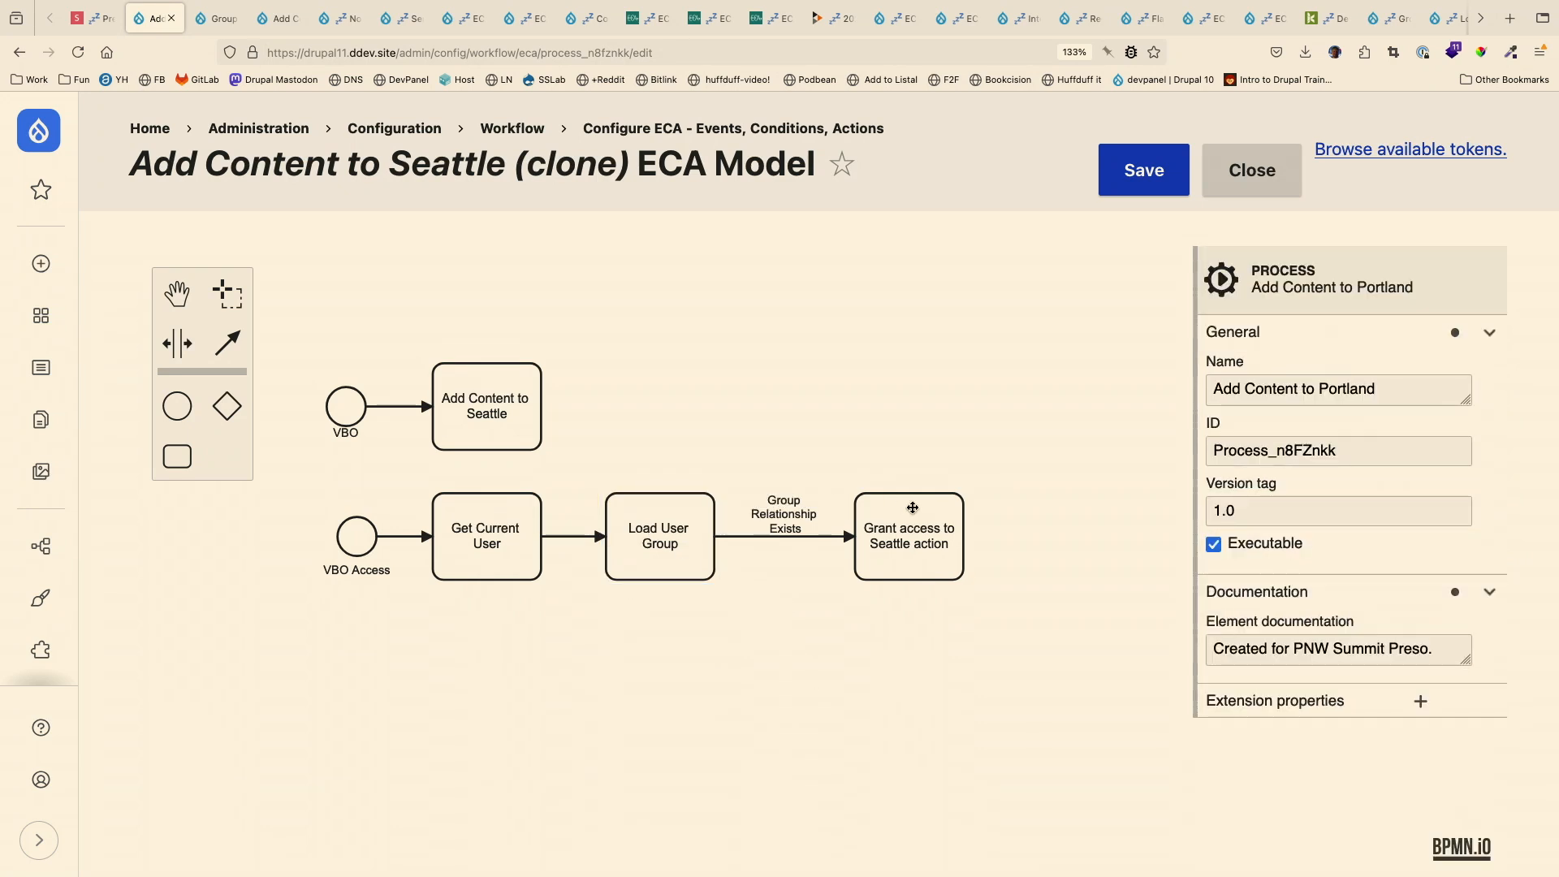
{"action": "left_click", "coordinate": [932, 532]}
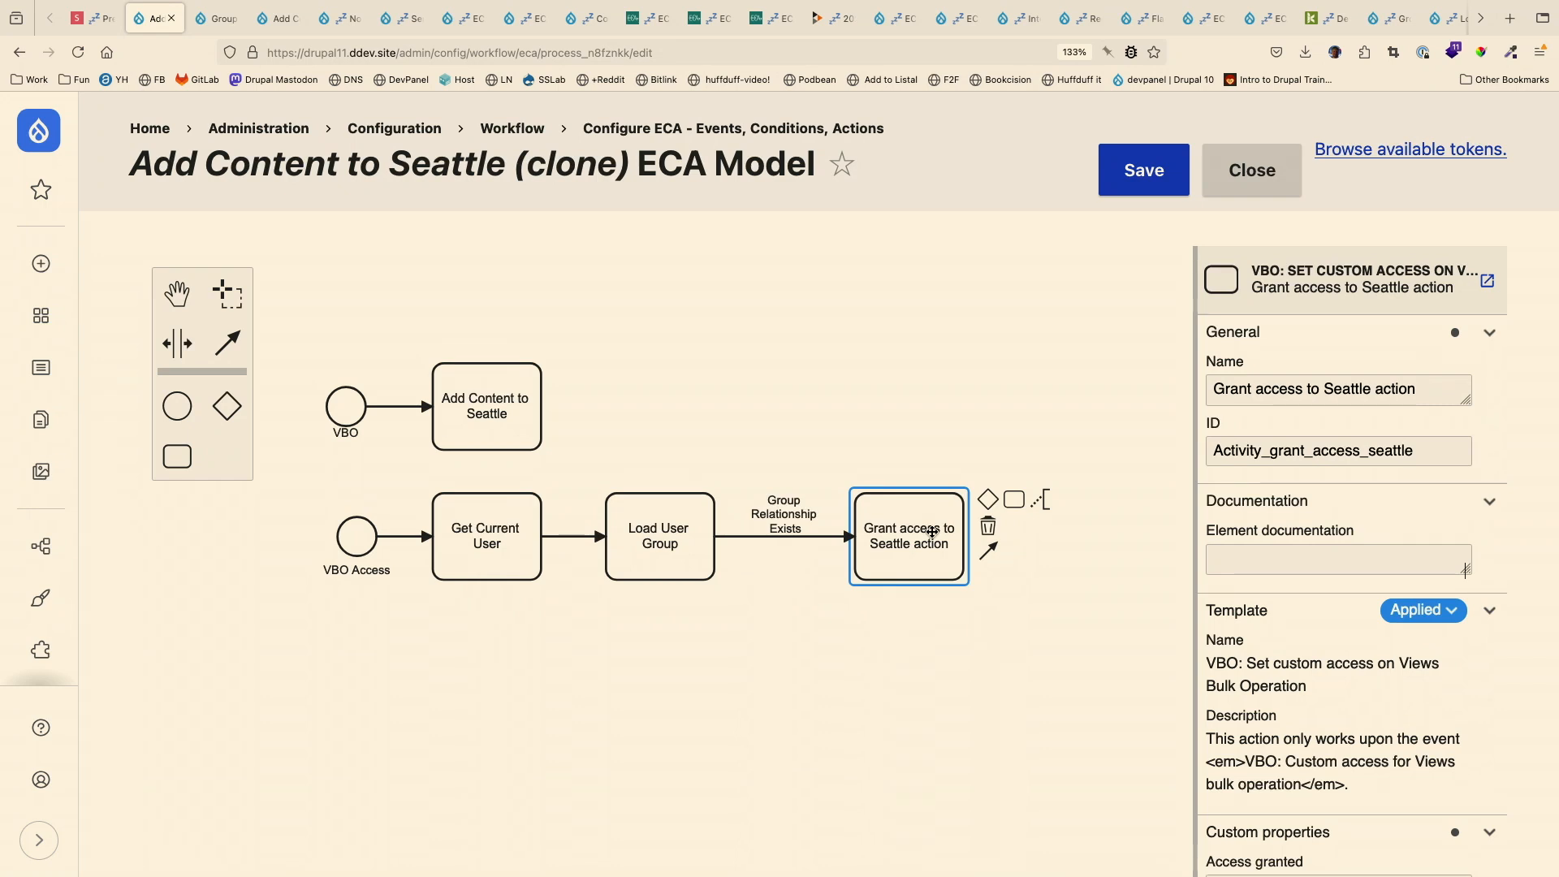
{"action": "scroll", "coordinate": [1255, 487], "scroll_direction": "down", "scroll_amount": 1}
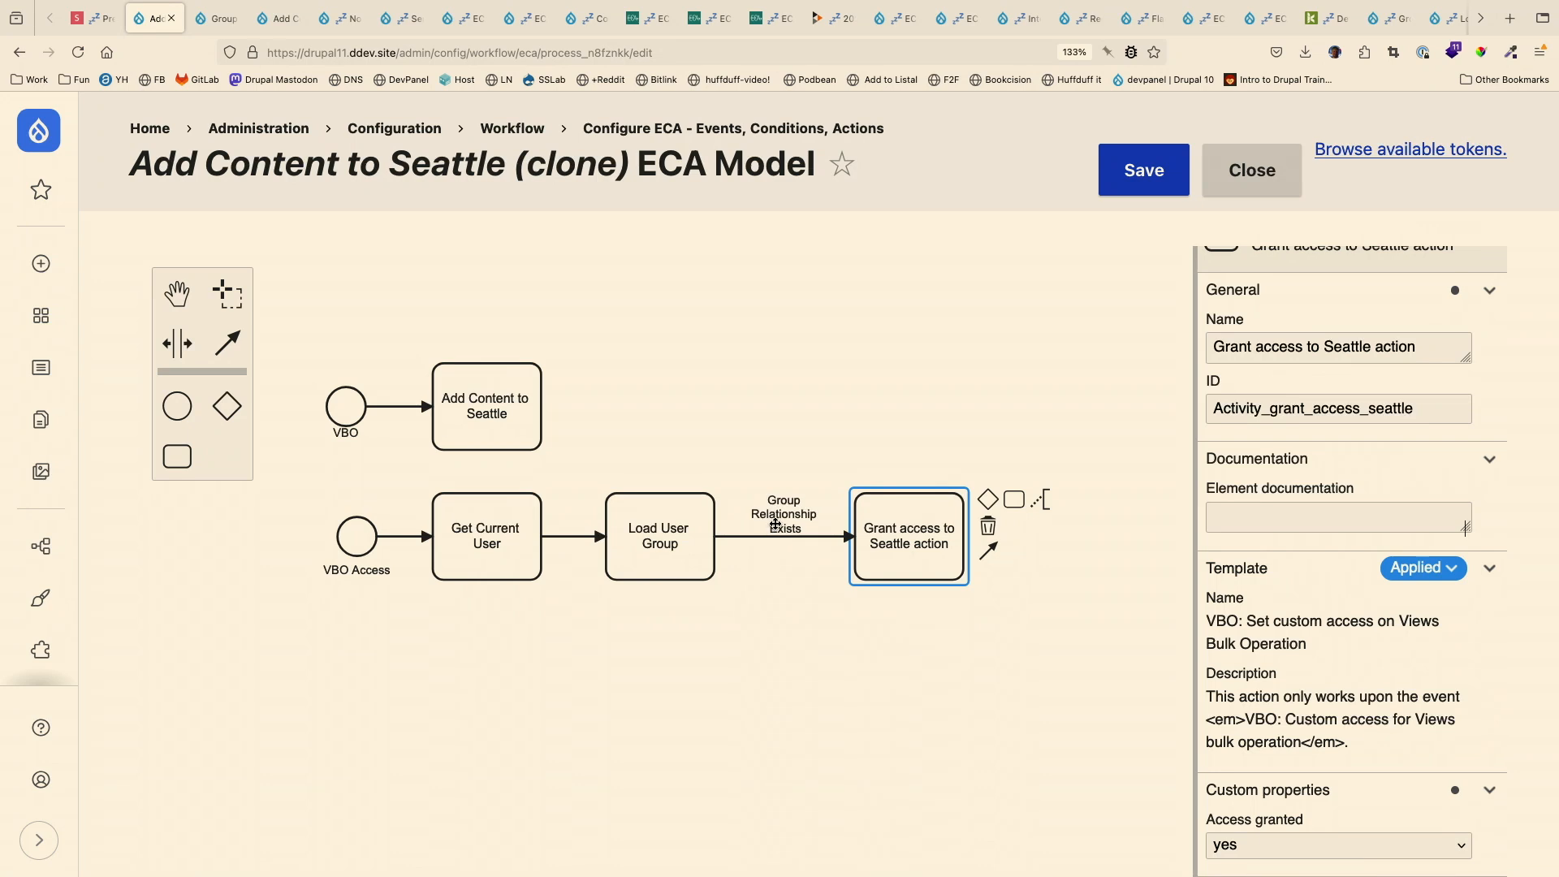
{"action": "left_click", "coordinate": [1126, 179]}
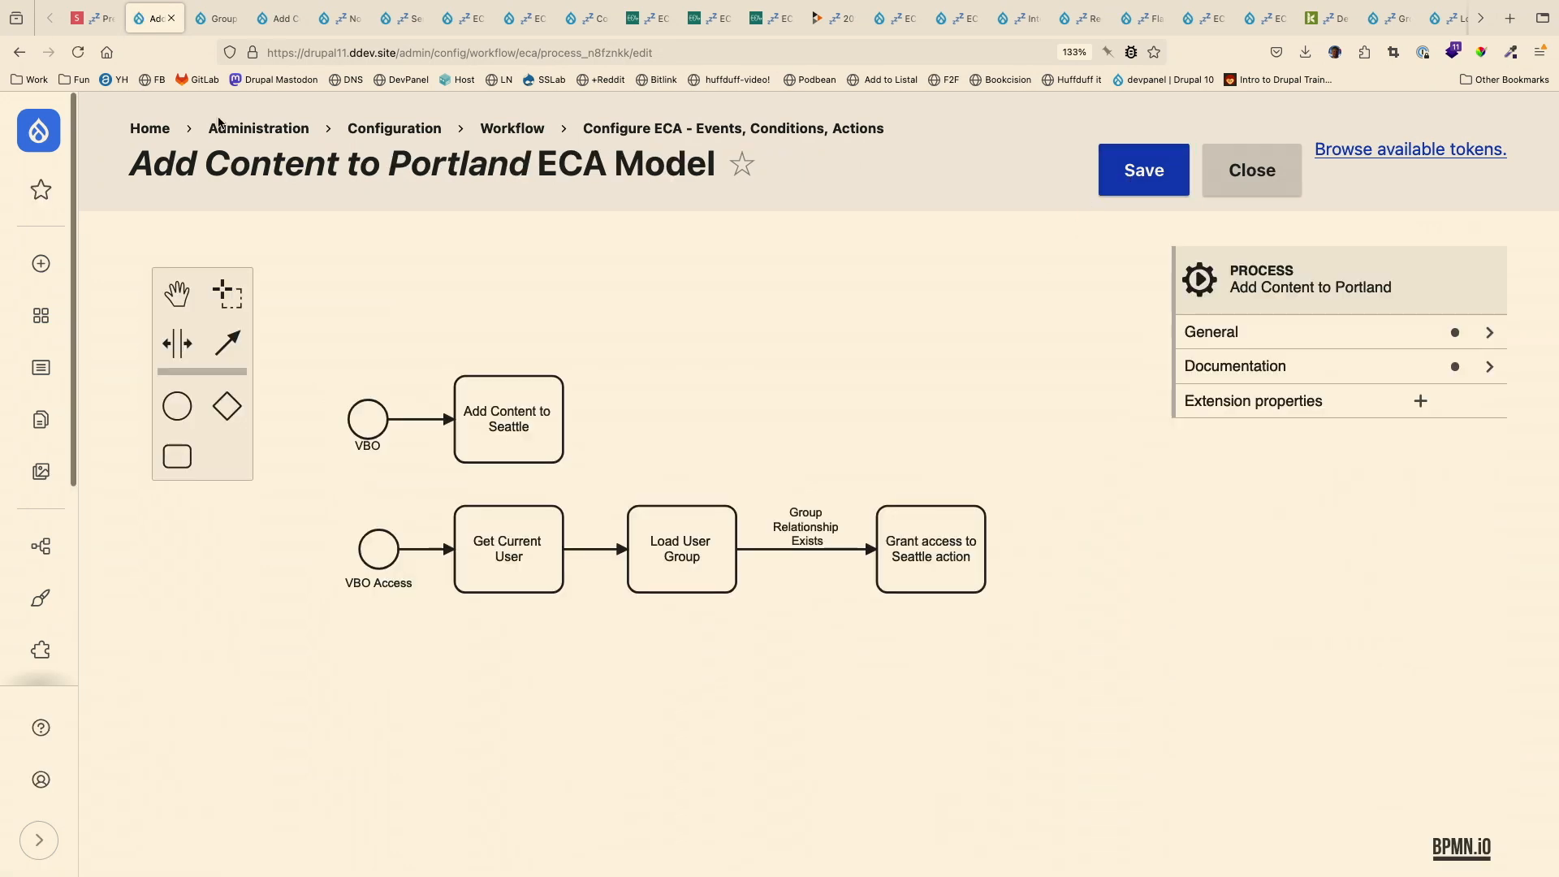
- Go to the Group Content page, check the available bulk actions and choose Add Content to Vancouver
{"action": "left_click", "coordinate": [216, 19]}
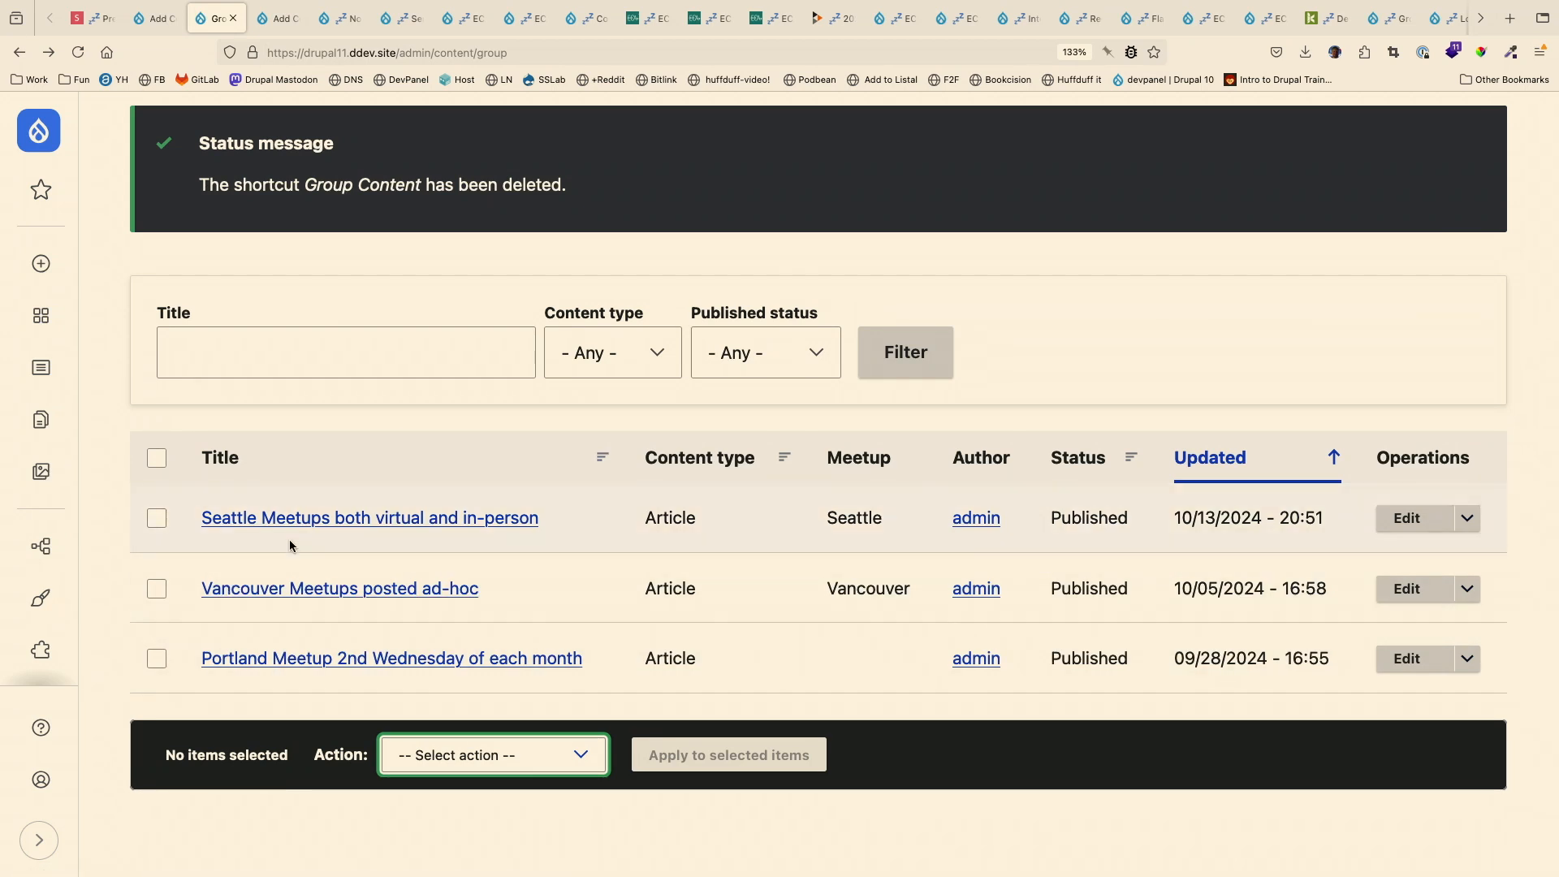
{"action": "left_click", "coordinate": [433, 754]}
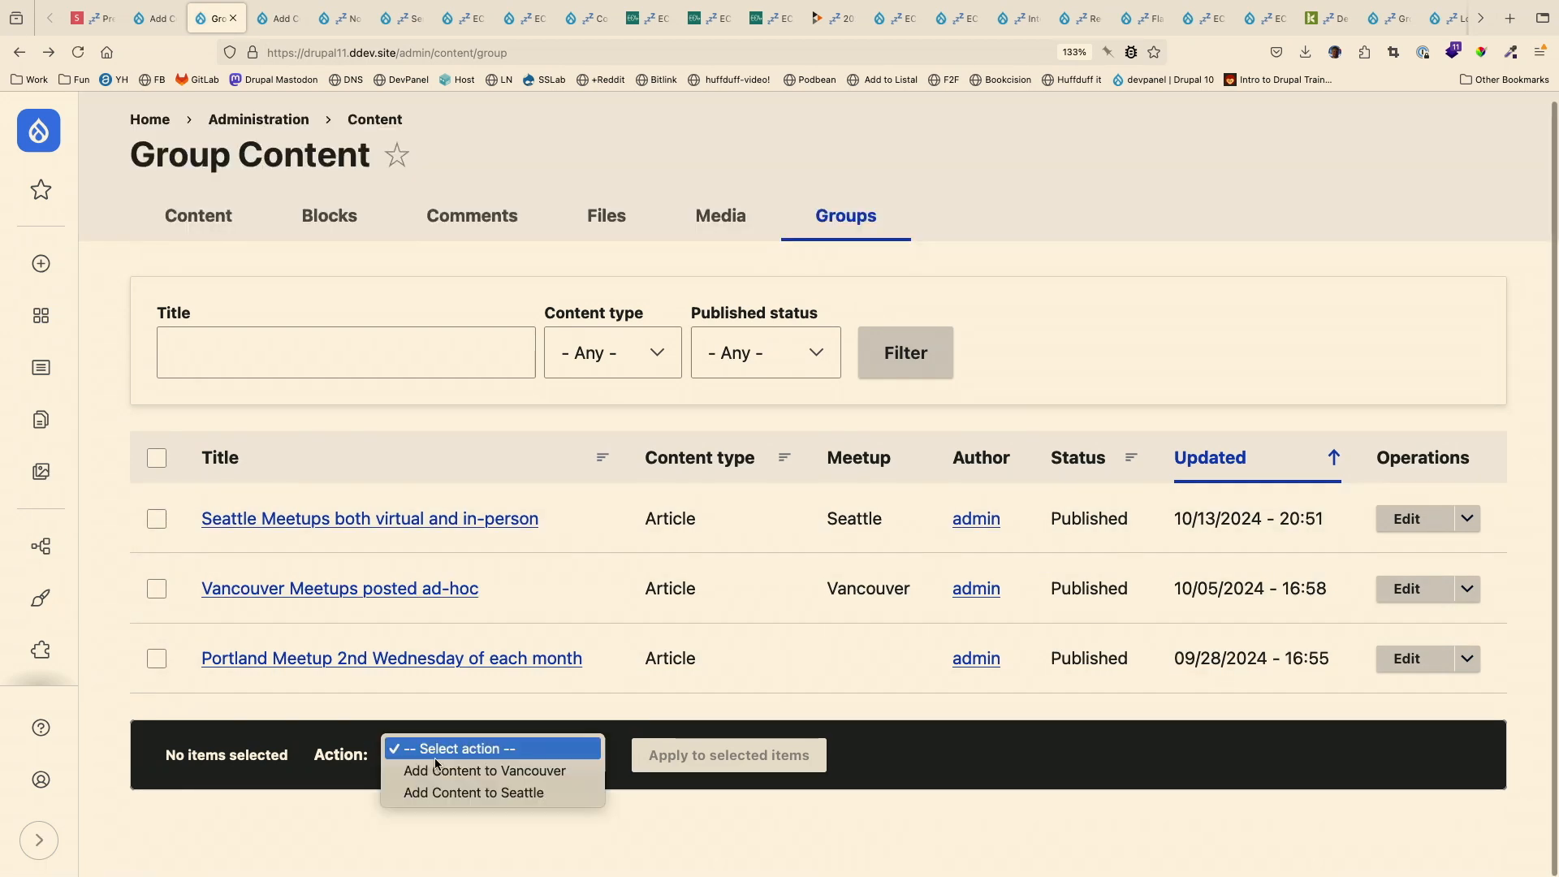
{"action": "left_click", "coordinate": [438, 769]}
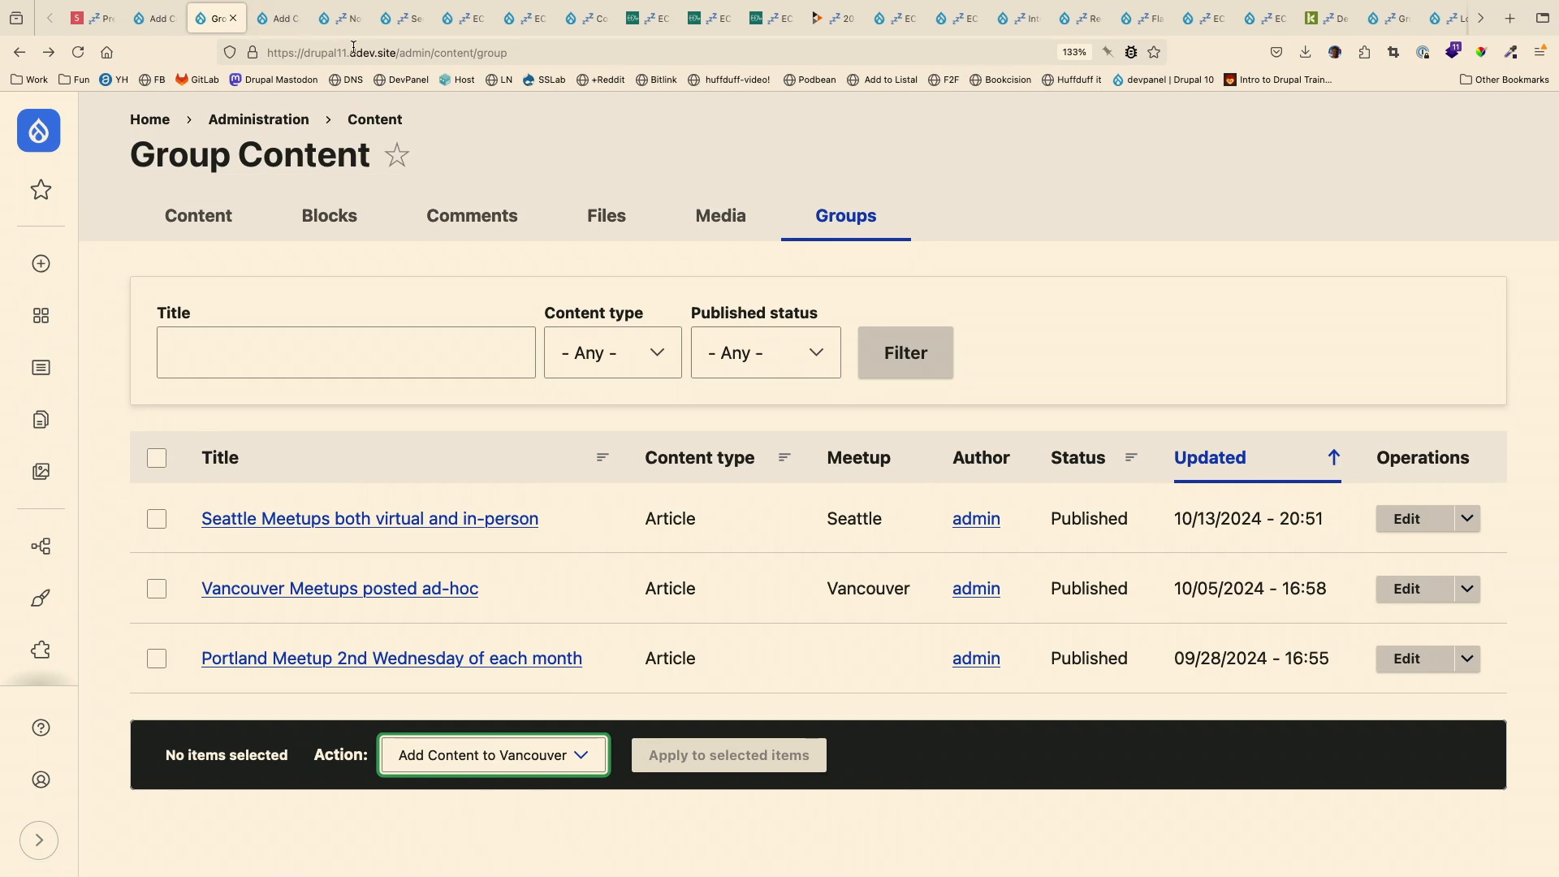
- Switch to the iTerm2 terminal and rebuild the Drupal cache with drush cr
{"action": "key", "text": "super+Tab"}
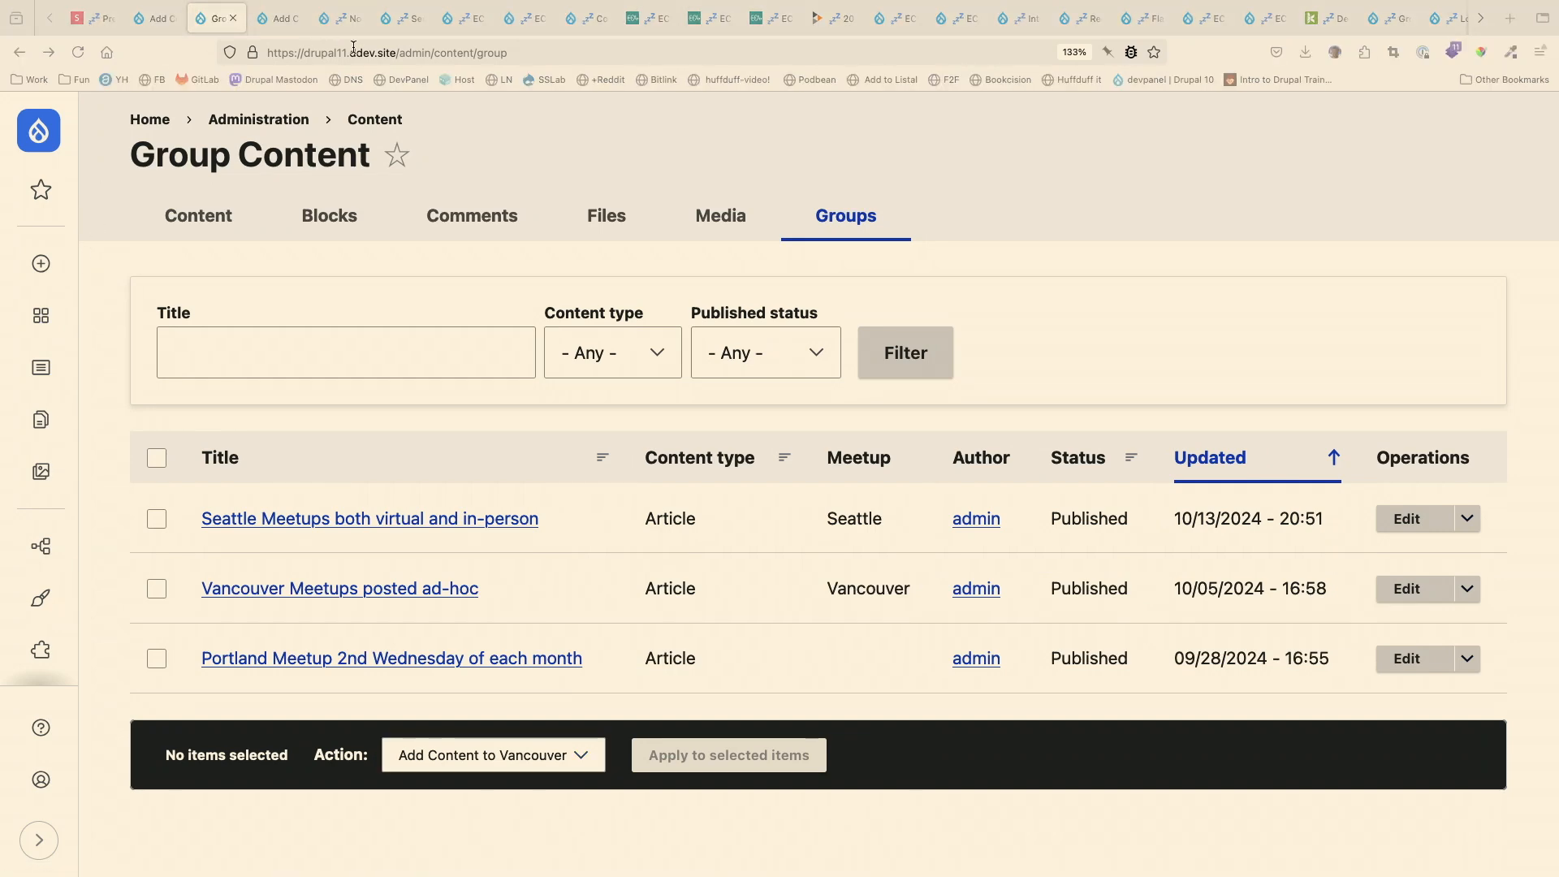
{"action": "key", "text": "ctrl+Left"}
{"action": "key", "text": "ctrl+grave"}
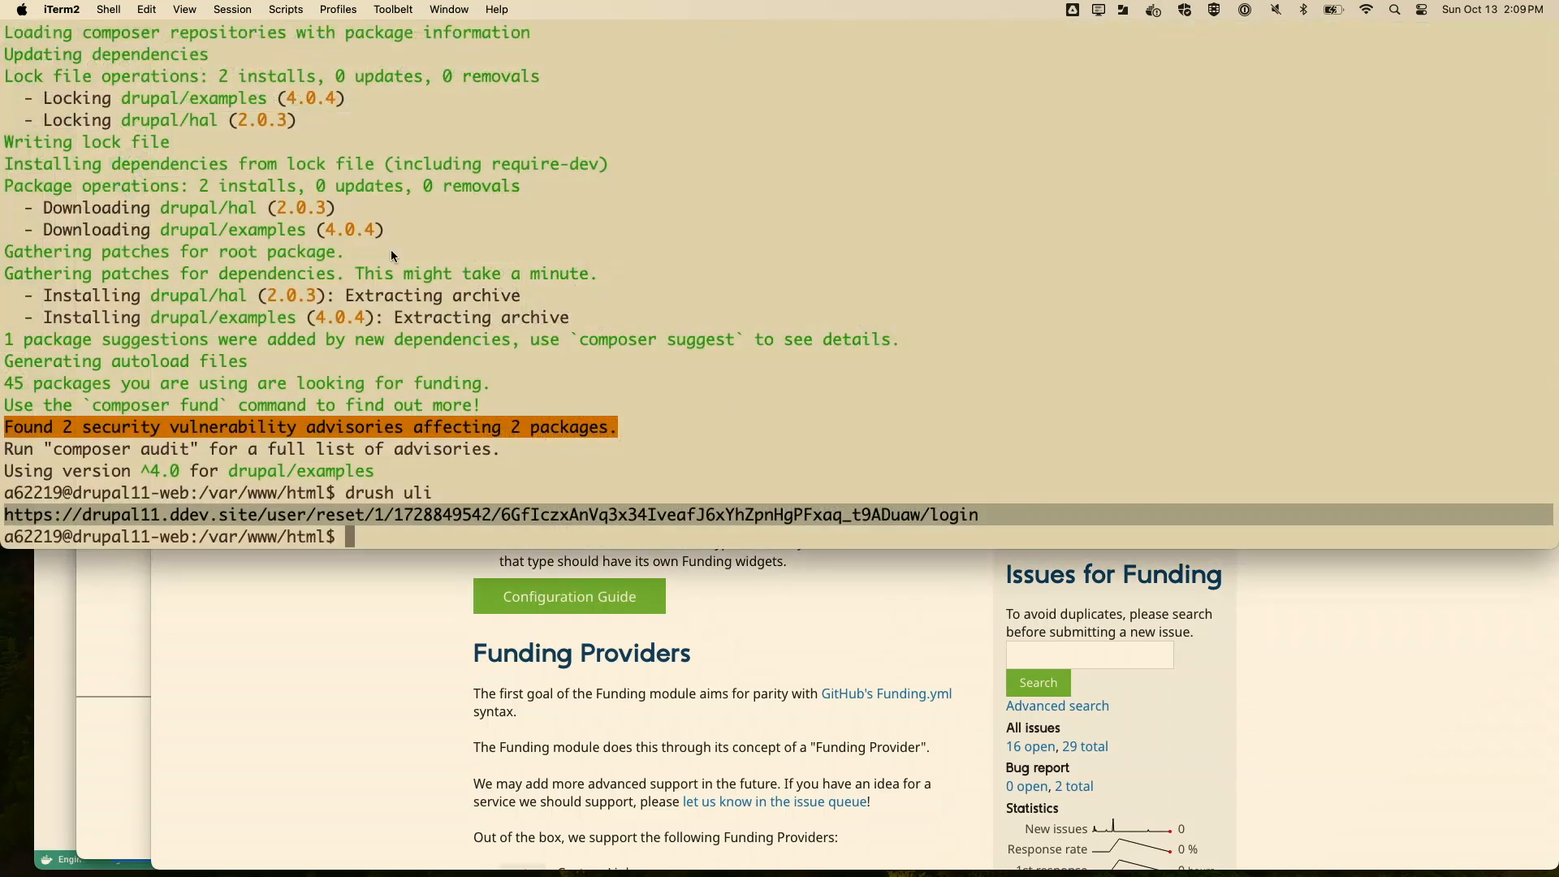
{"action": "type", "text": "drush cr"}
{"action": "key", "text": "Return"}
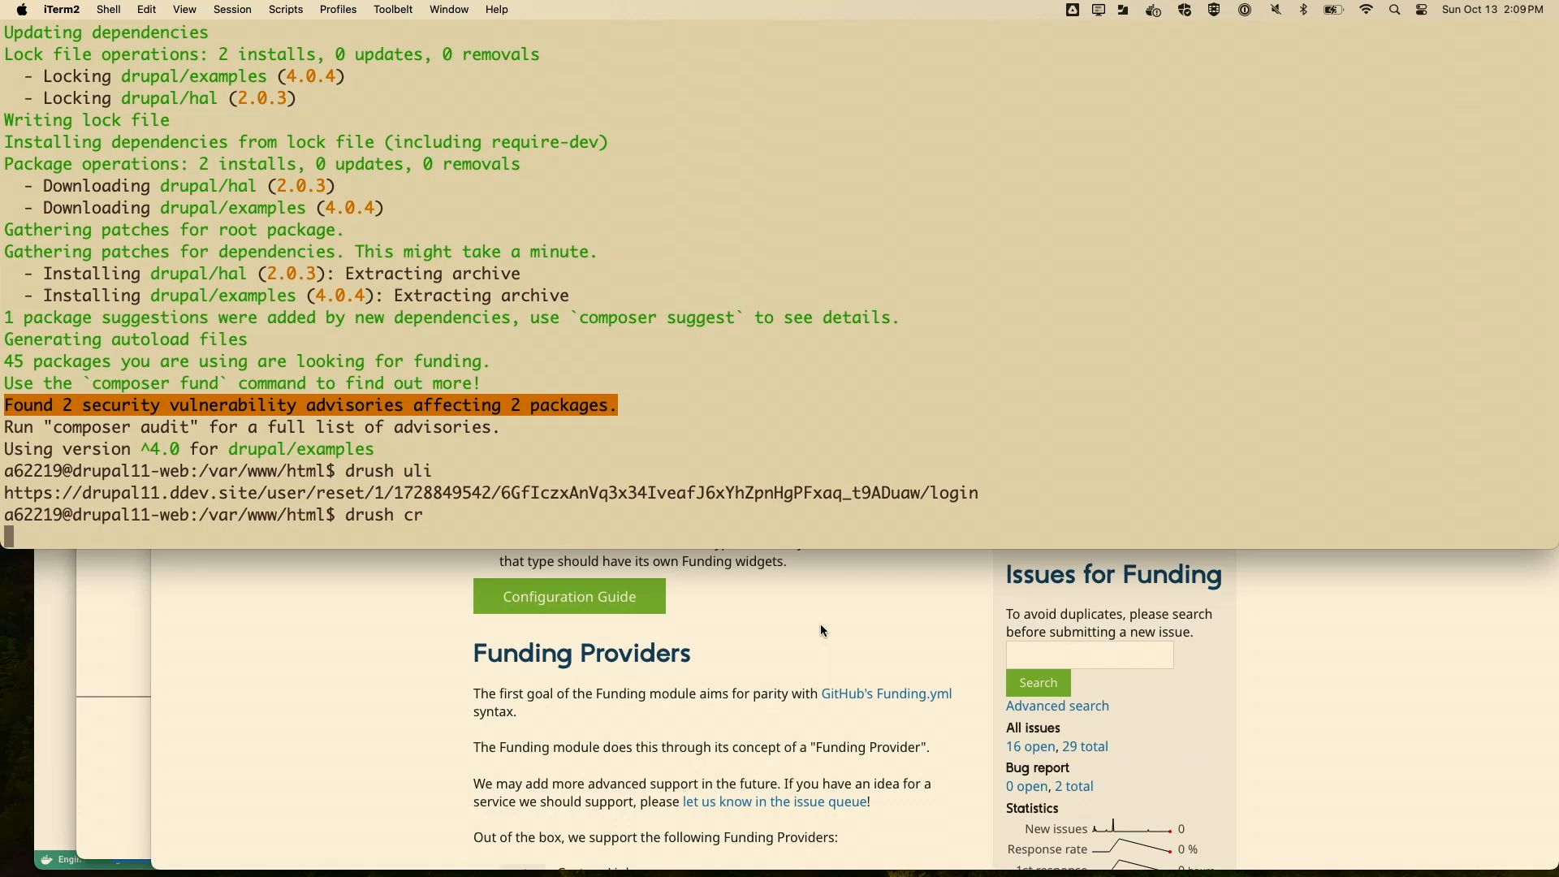
- Switch back to Firefox, reload the Group Content page and check its bulk action list again
{"action": "key", "text": "ctrl+Right"}
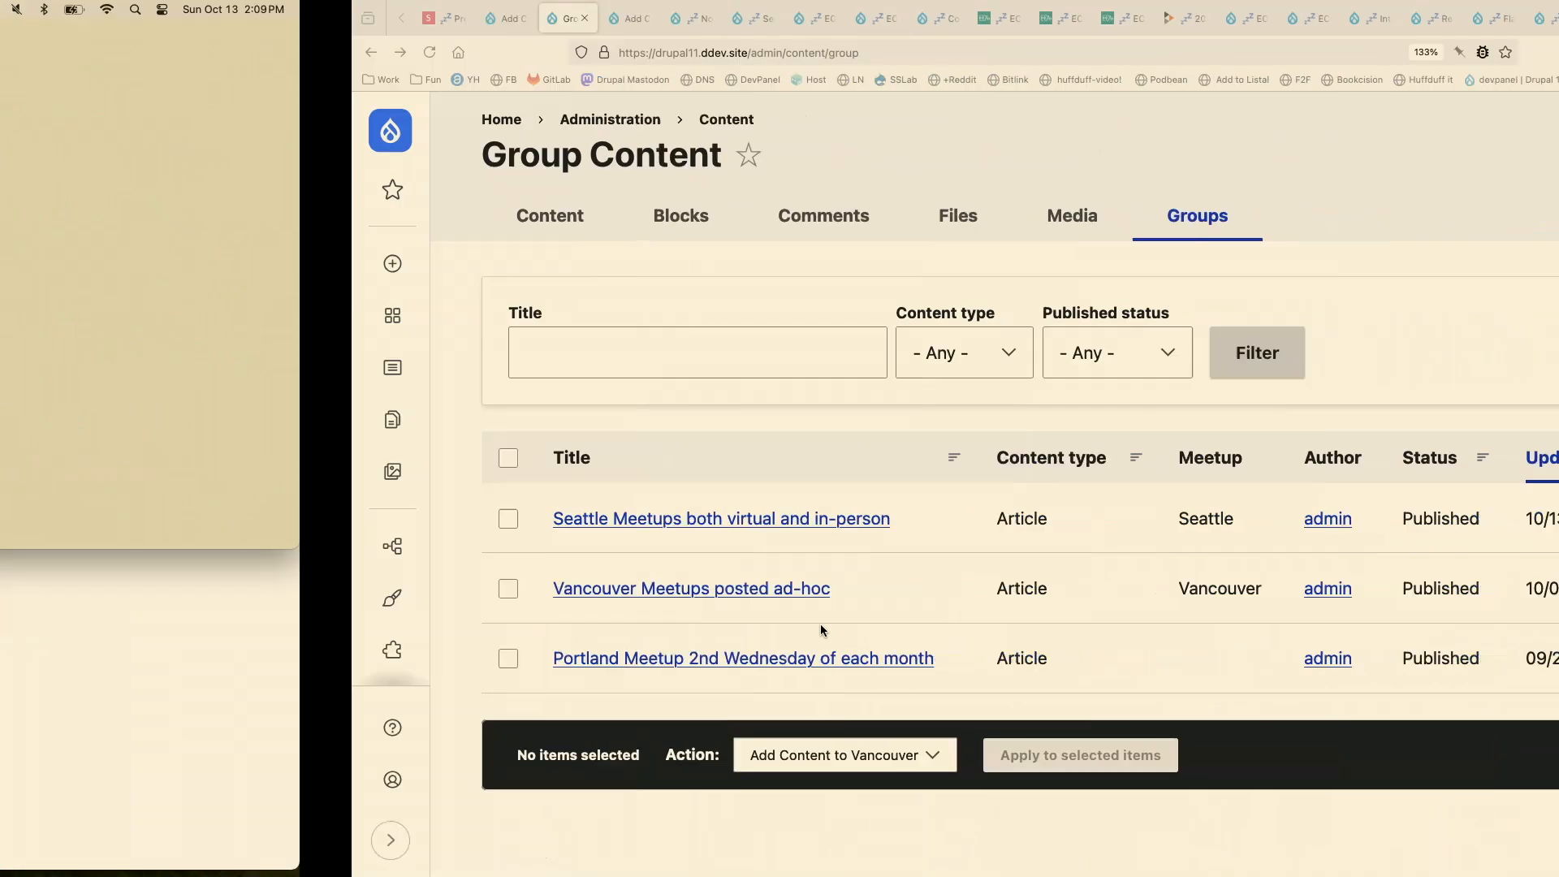
{"action": "left_click", "coordinate": [78, 52]}
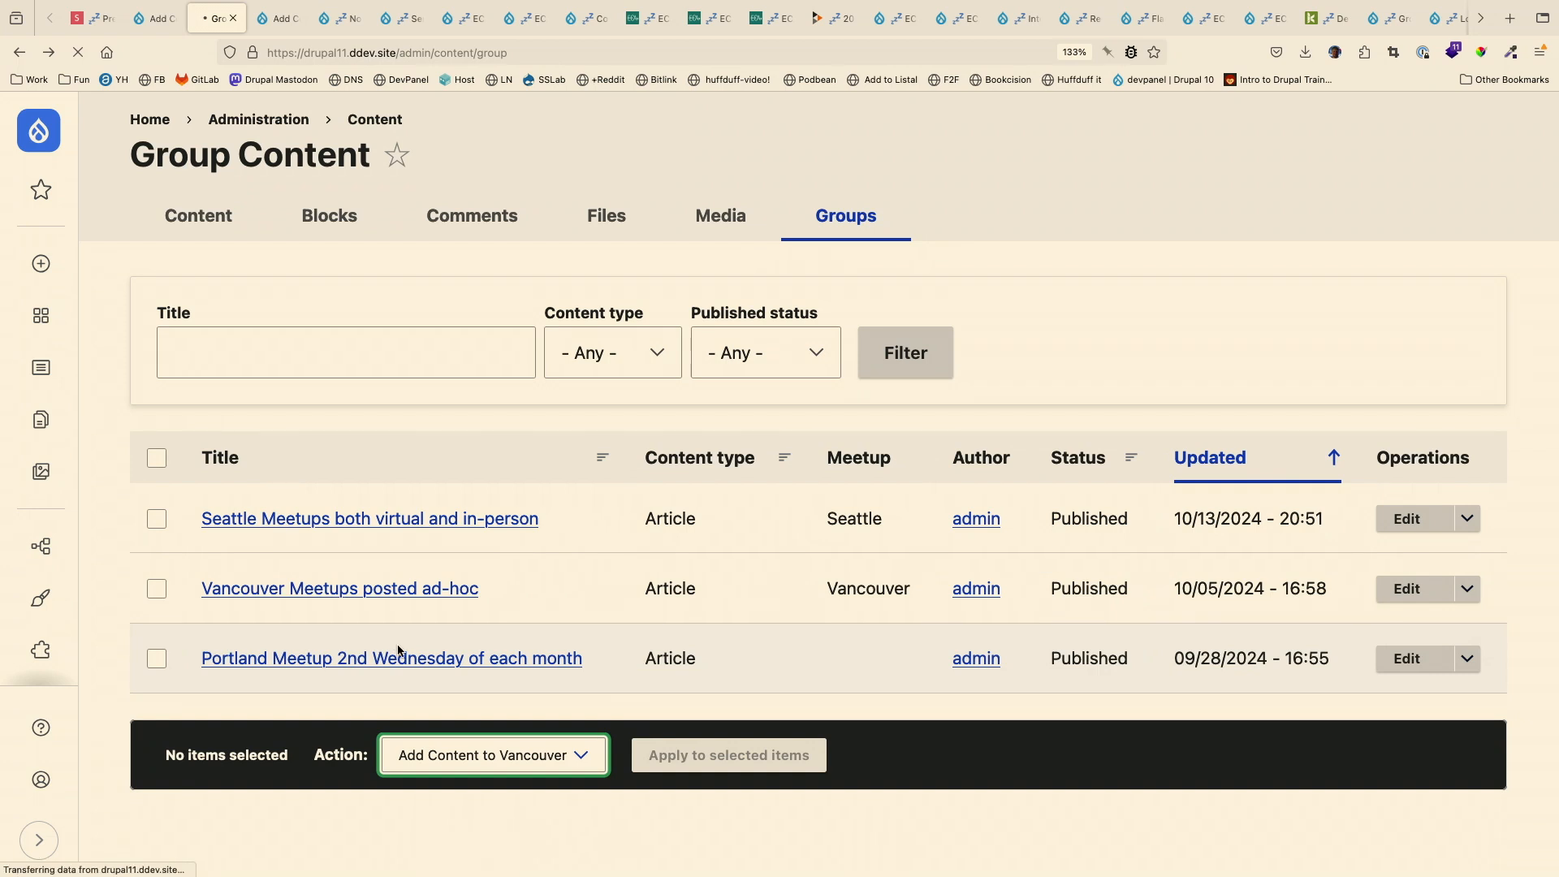
{"action": "left_click", "coordinate": [509, 755]}
{"action": "left_click", "coordinate": [509, 754]}
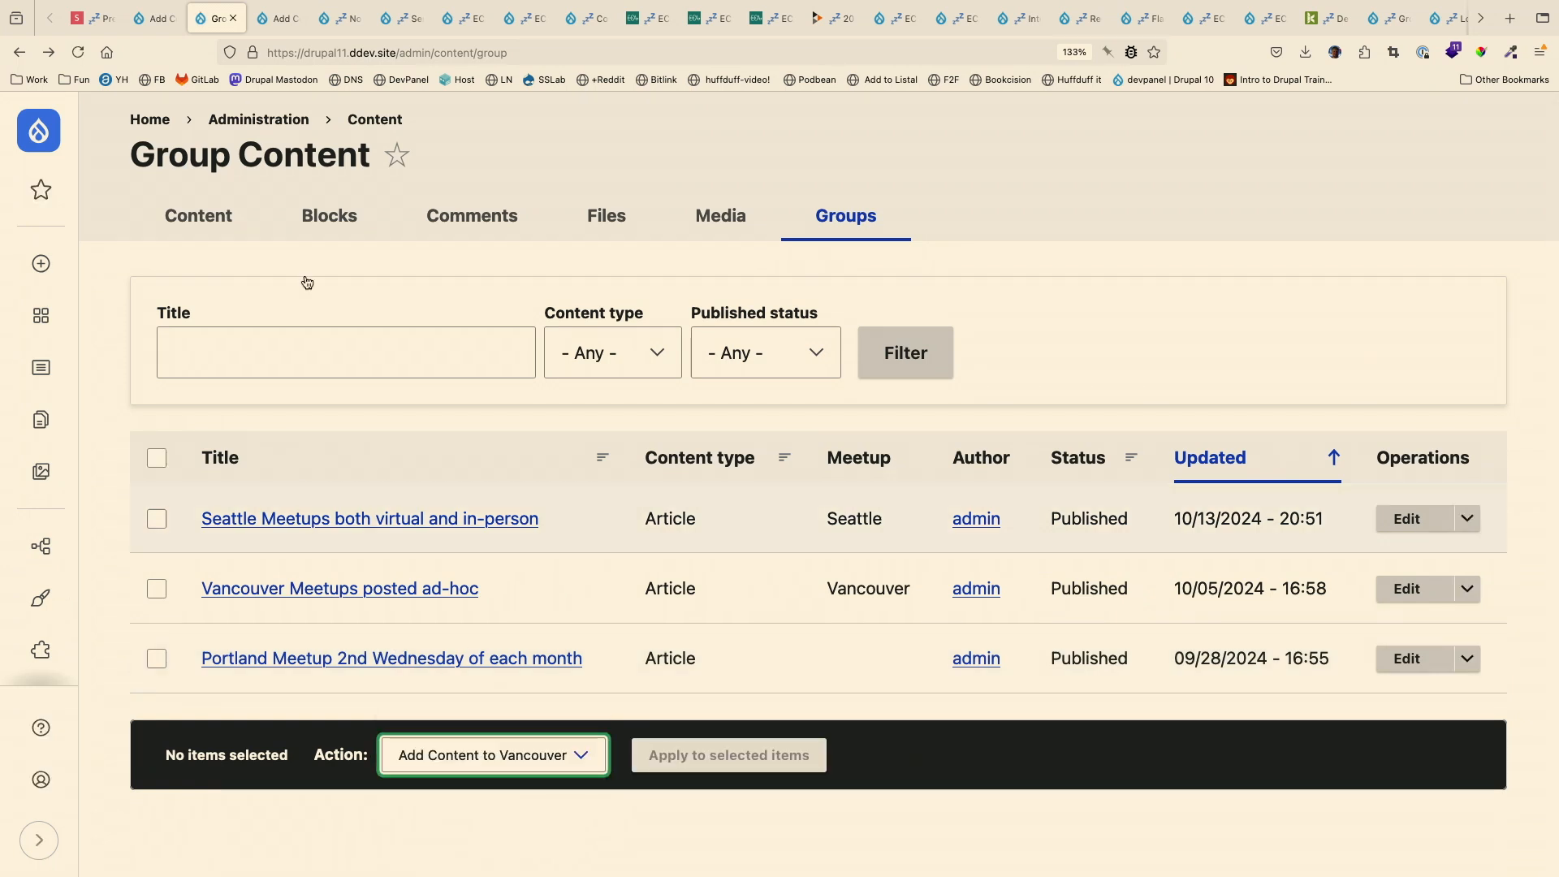
- Return to the Add Content to Portland ECA model and save it again
{"action": "left_click", "coordinate": [154, 18]}
{"action": "left_click", "coordinate": [1131, 194]}
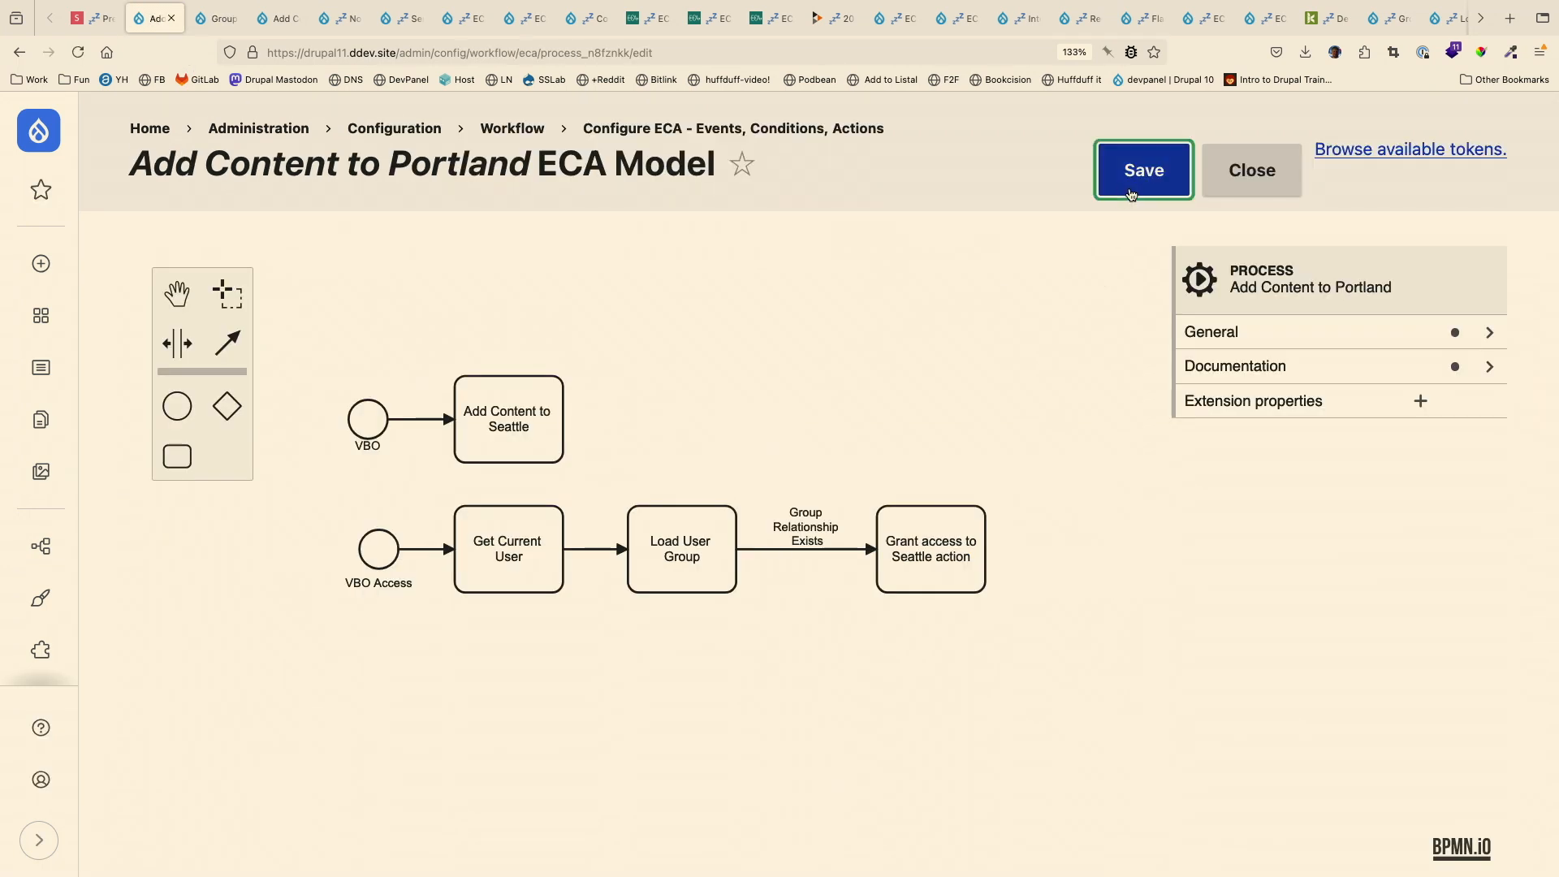
{"action": "left_click", "coordinate": [270, 29]}
{"action": "left_click", "coordinate": [150, 23]}
- Check the operation name in the VBO event's custom properties
{"action": "scroll", "coordinate": [307, 272], "scroll_direction": "up", "scroll_amount": 1}
{"action": "left_click", "coordinate": [514, 277]}
{"action": "left_click", "coordinate": [359, 419]}
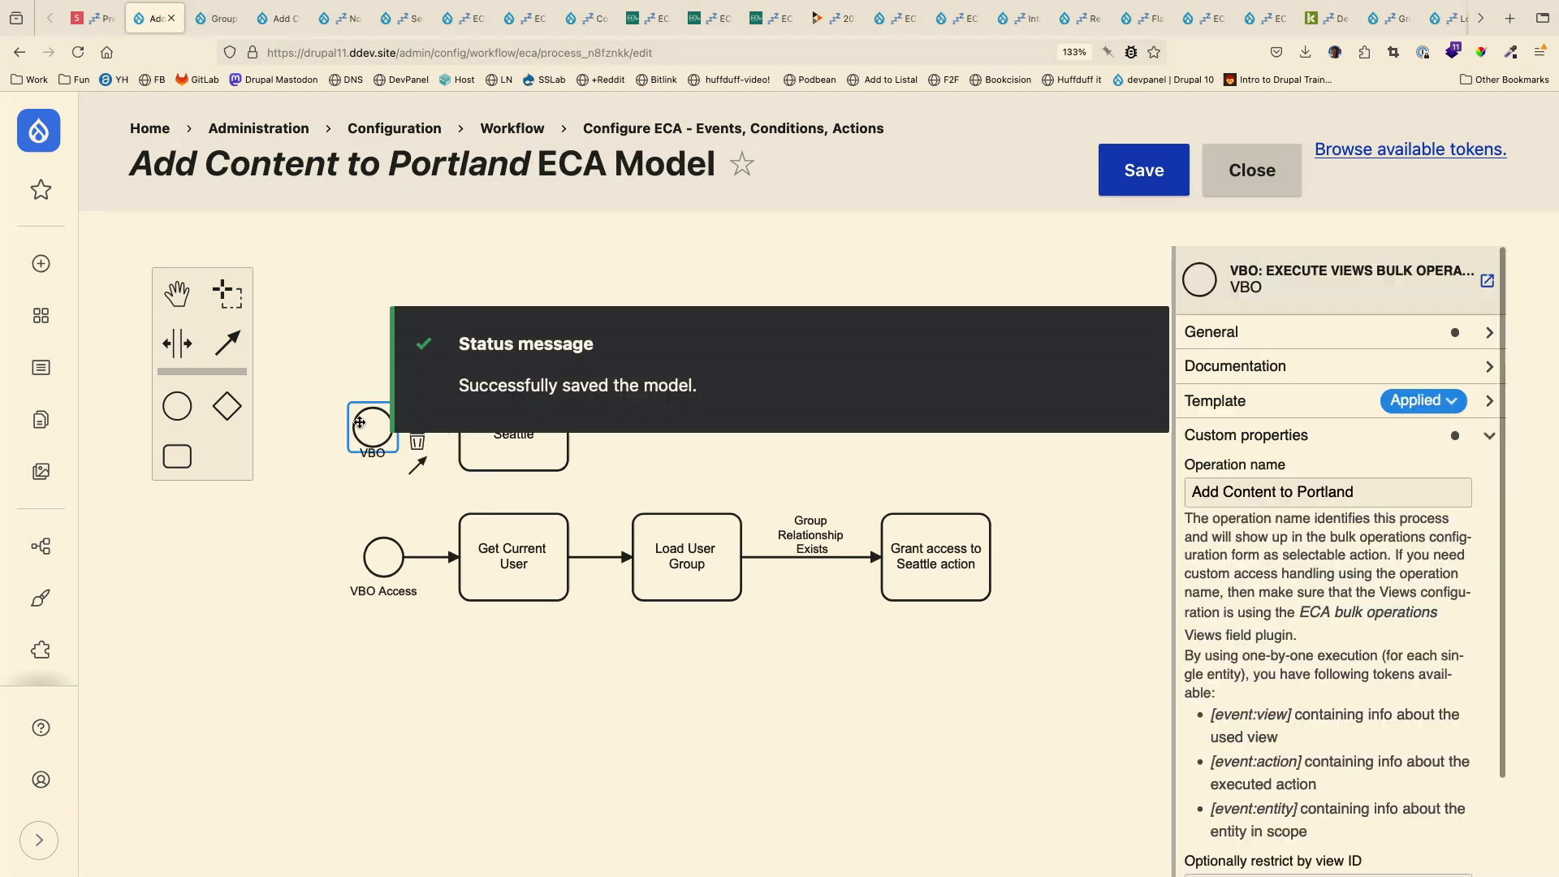
- Rename the group content action connected to the VBO event as "Add Content to Portland"
{"action": "left_click", "coordinate": [498, 452]}
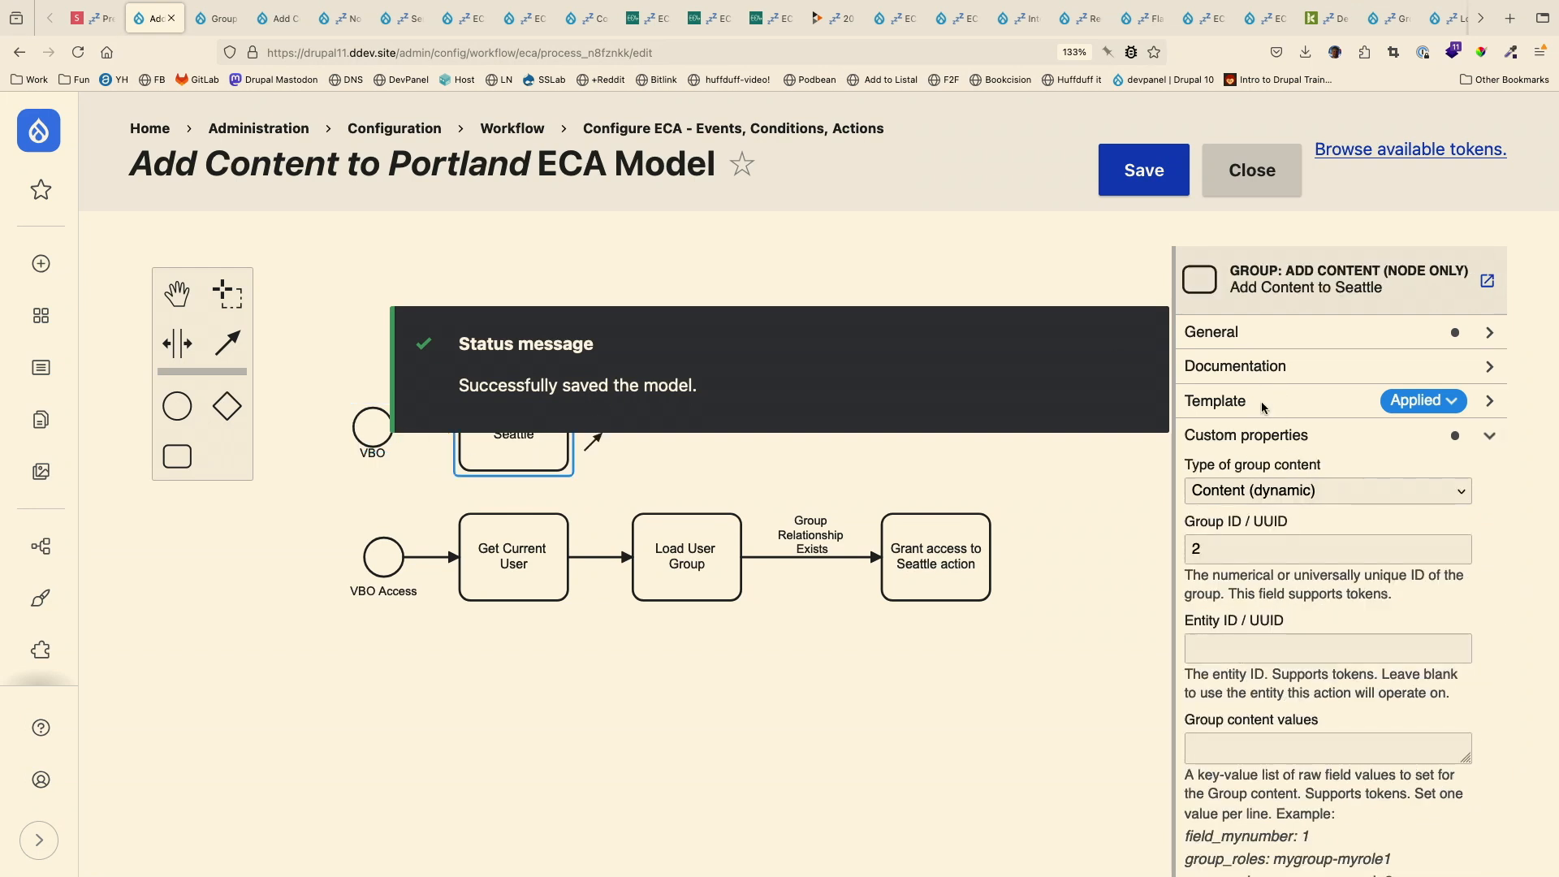
{"action": "left_click", "coordinate": [1489, 332]}
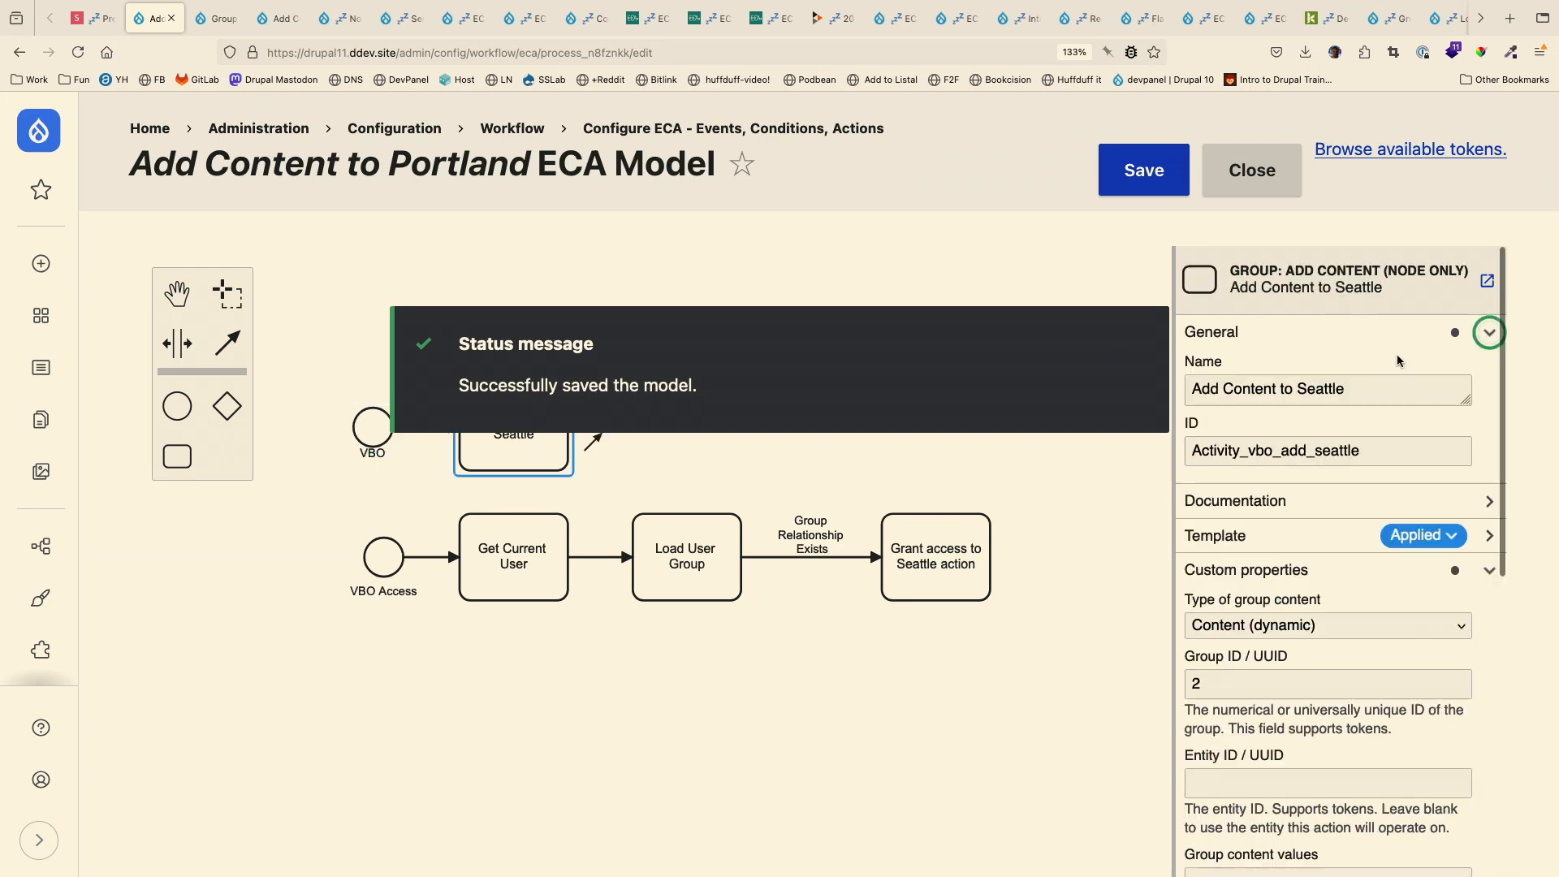
{"action": "left_click", "coordinate": [1294, 391]}
{"action": "key", "text": "BackSpace"}
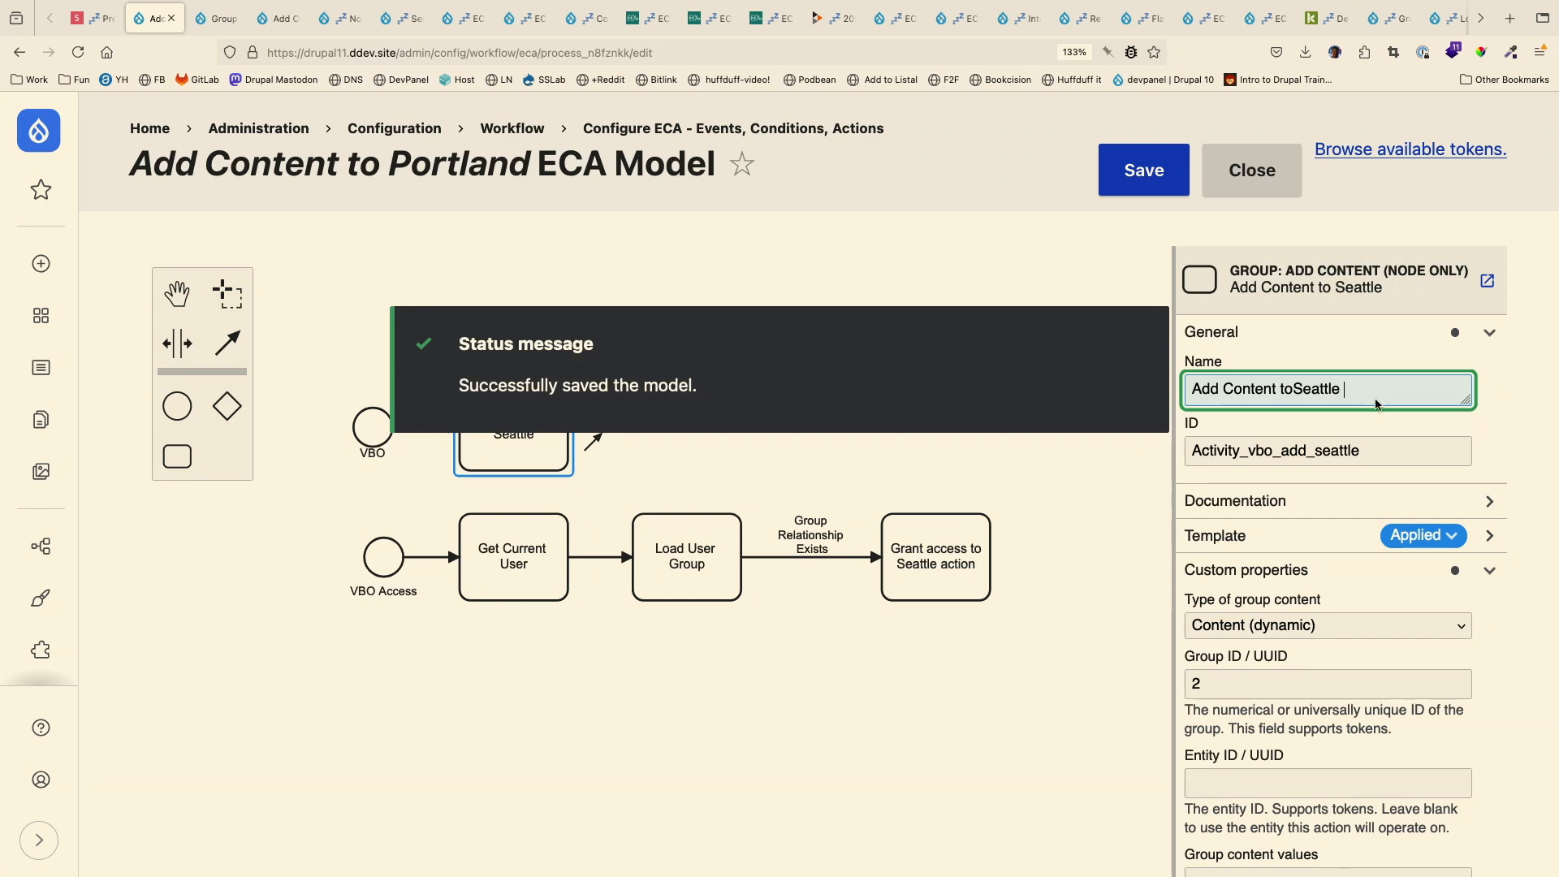
{"action": "key", "text": "Delete"}
{"action": "key", "text": "Delete"}
{"action": "key", "text": "Delete"}
{"action": "key", "text": "Delete"}
{"action": "key", "text": "Delete"}
{"action": "key", "text": "Delete"}
{"action": "key", "text": "Delete"}
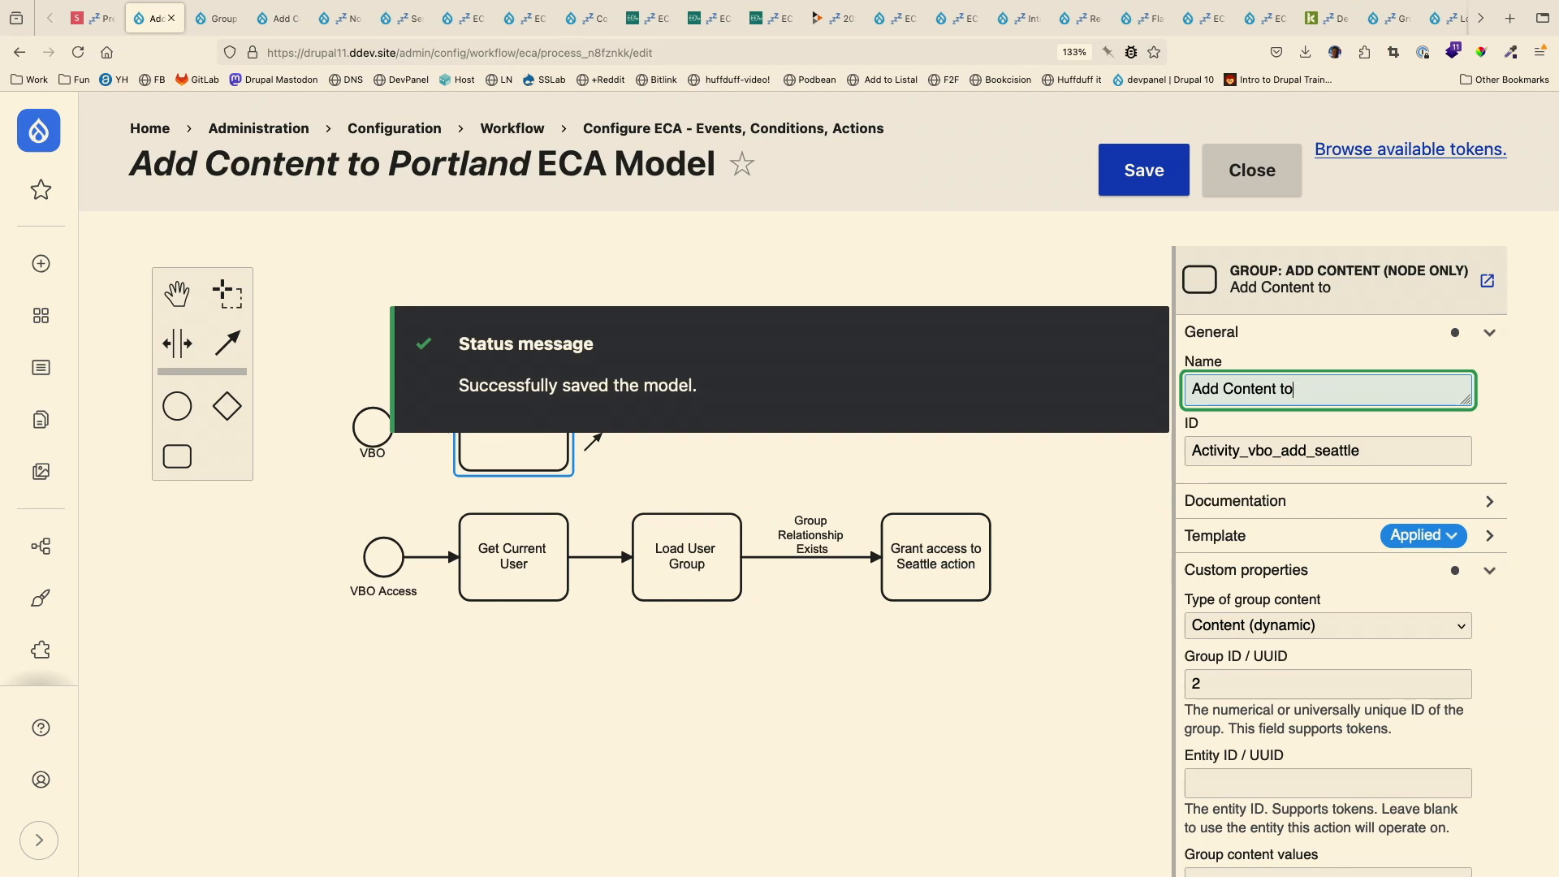
{"action": "type", "text": "Portland"}
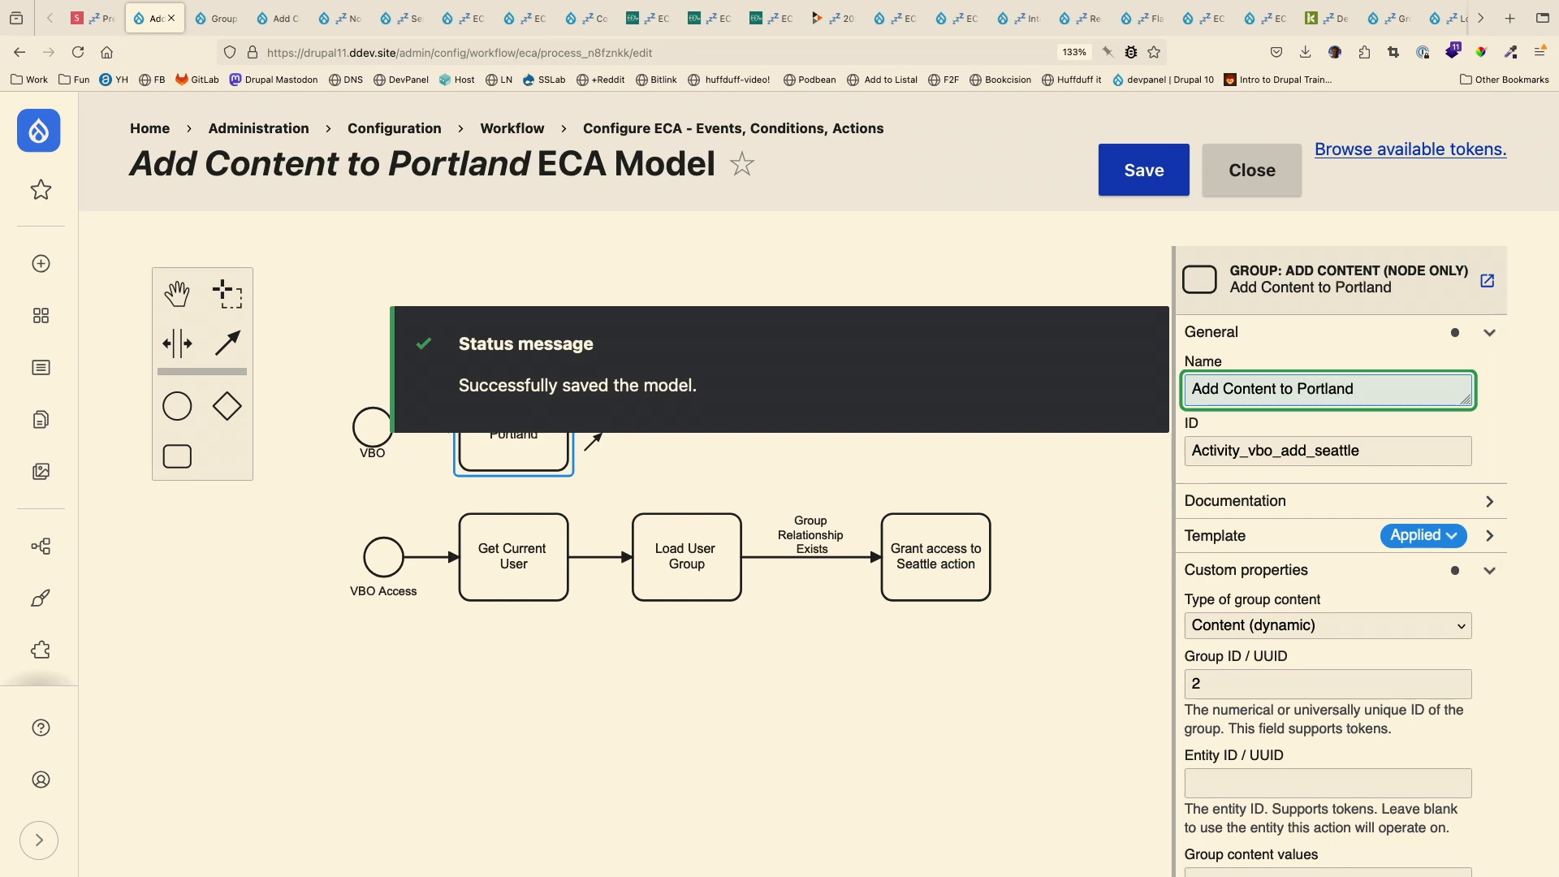
{"action": "left_click", "coordinate": [990, 257]}
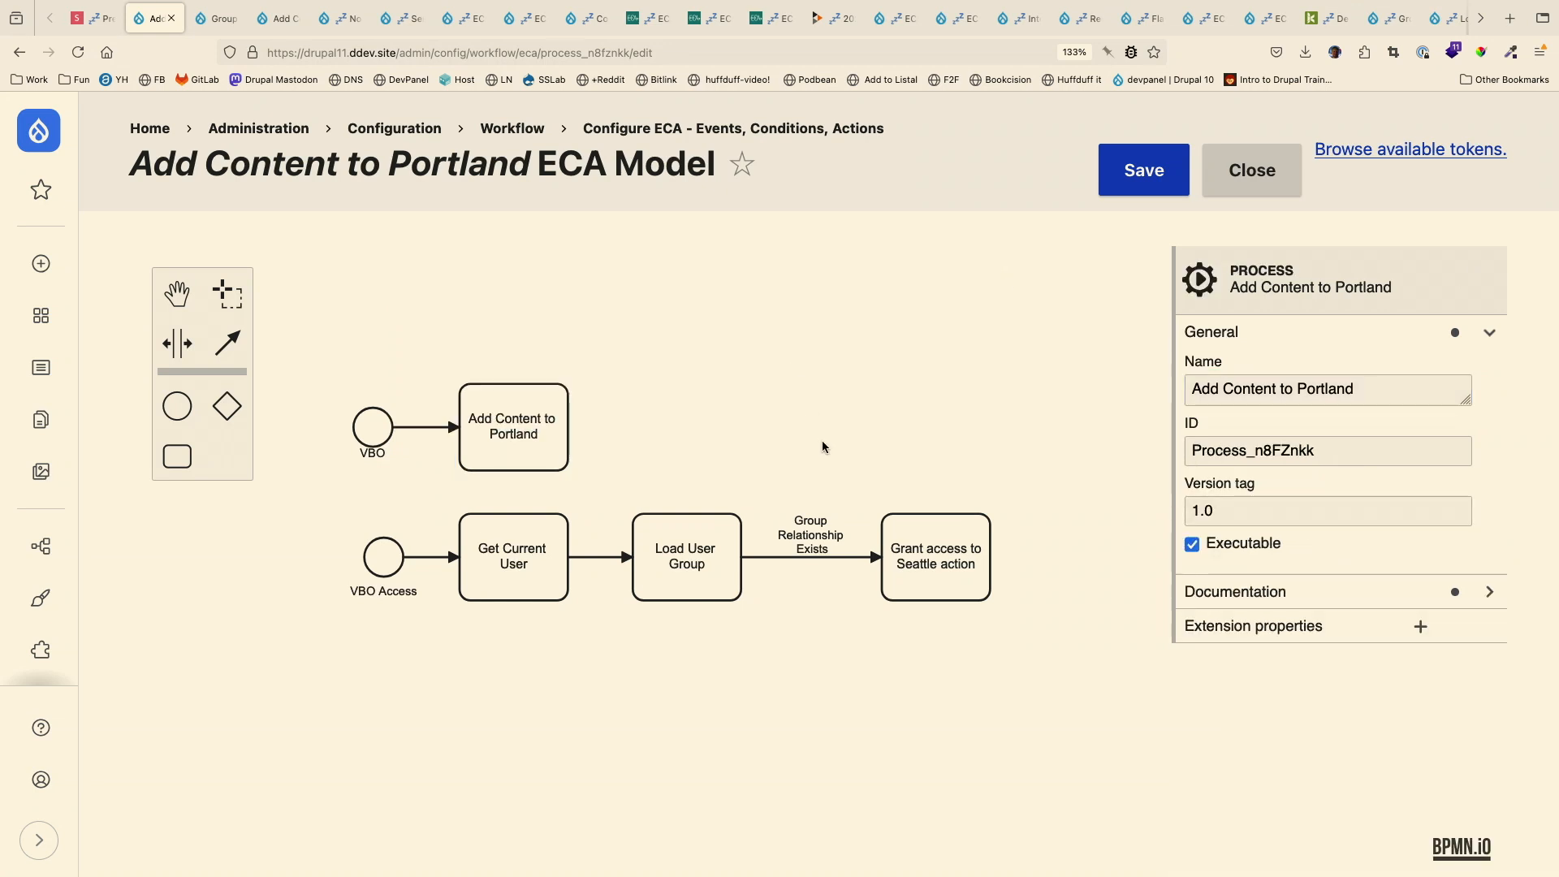
- Select the VBO event in the Portland model and examine its ID
{"action": "left_click", "coordinate": [373, 427]}
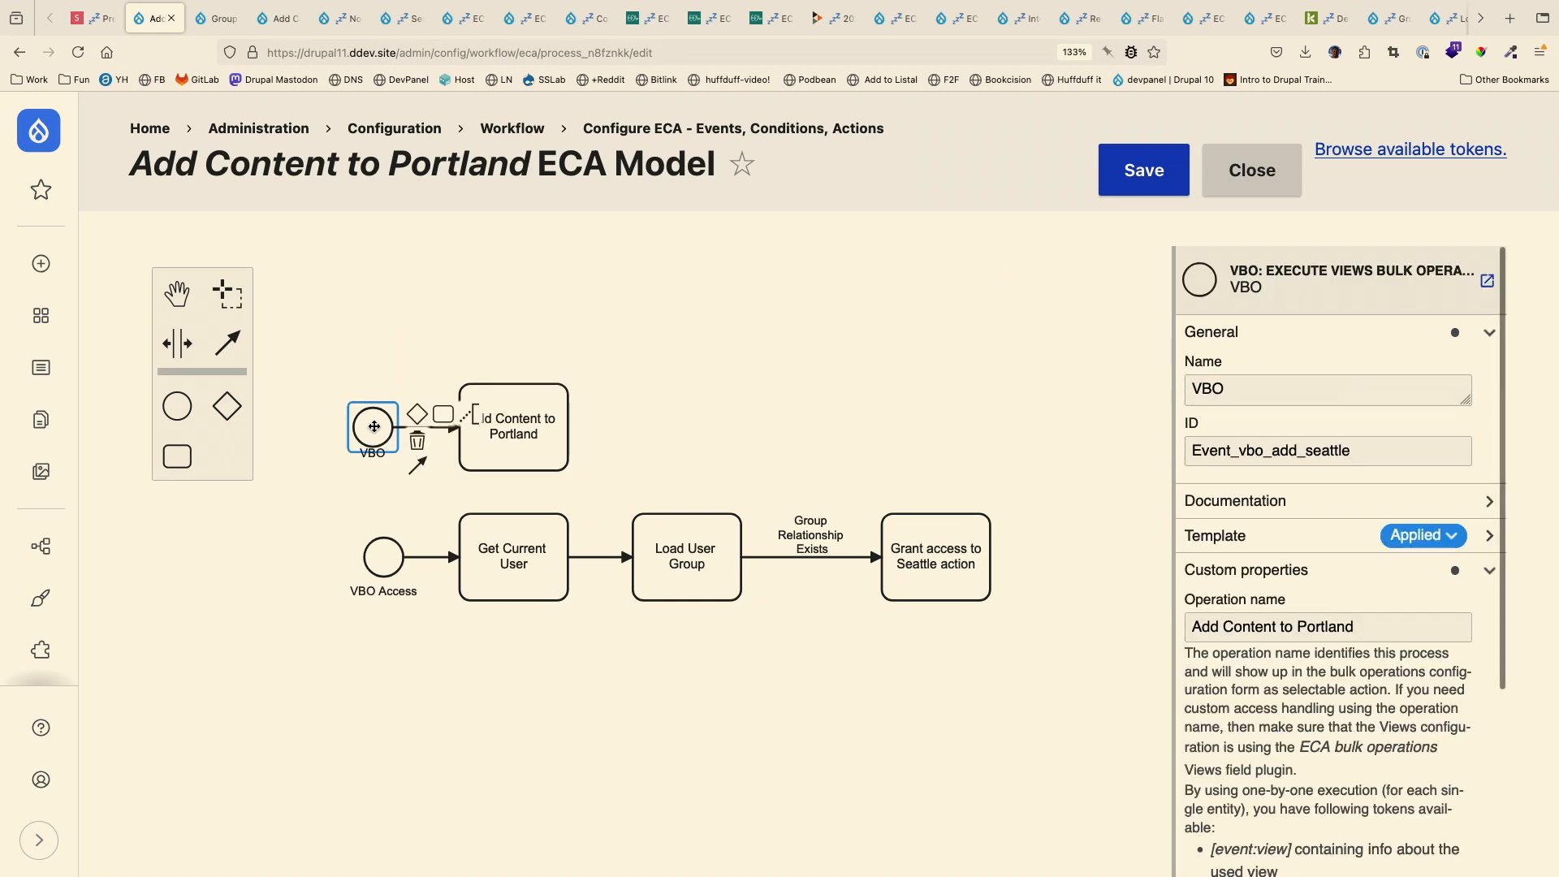
{"action": "left_click_drag", "start_coordinate": [1307, 455], "coordinate": [1384, 458]}
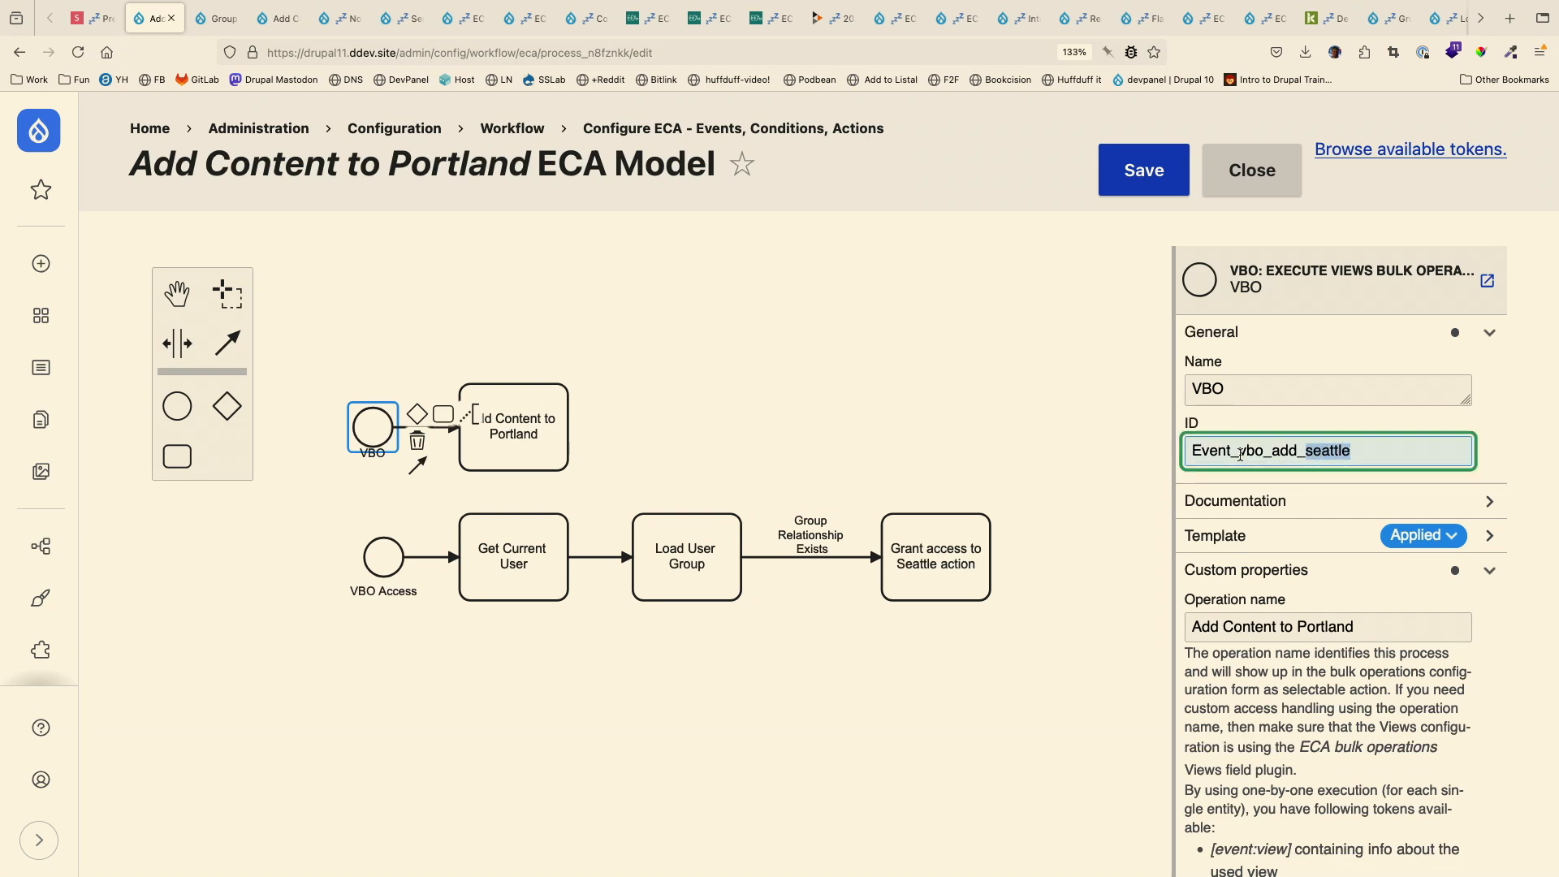
{"action": "left_click_drag", "start_coordinate": [1368, 457], "coordinate": [1210, 440]}
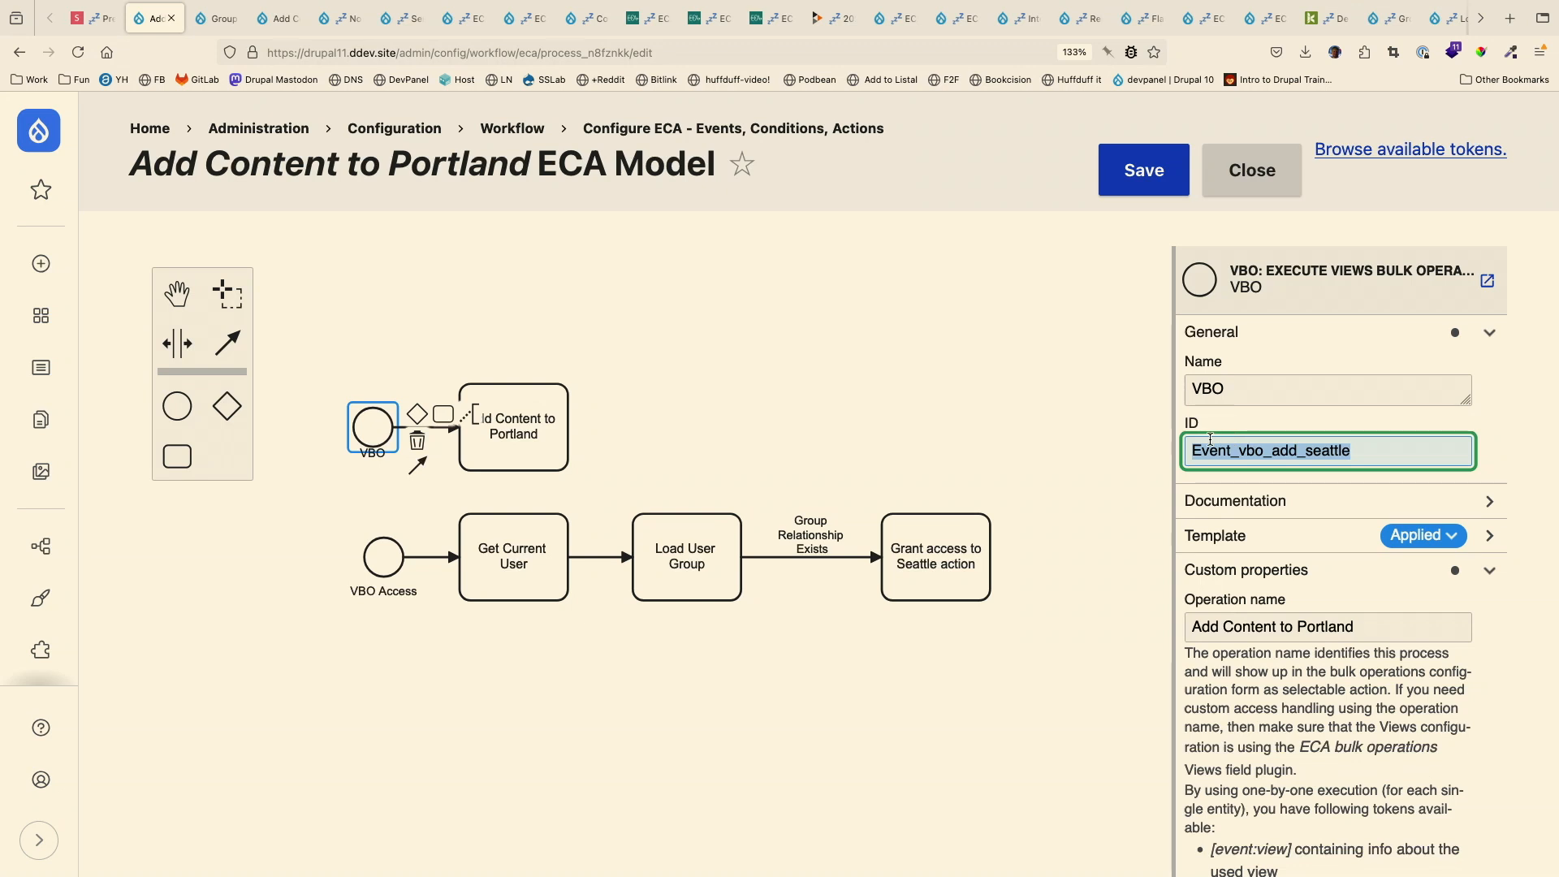
{"action": "double_click", "coordinate": [1313, 455]}
{"action": "left_click", "coordinate": [1314, 454]}
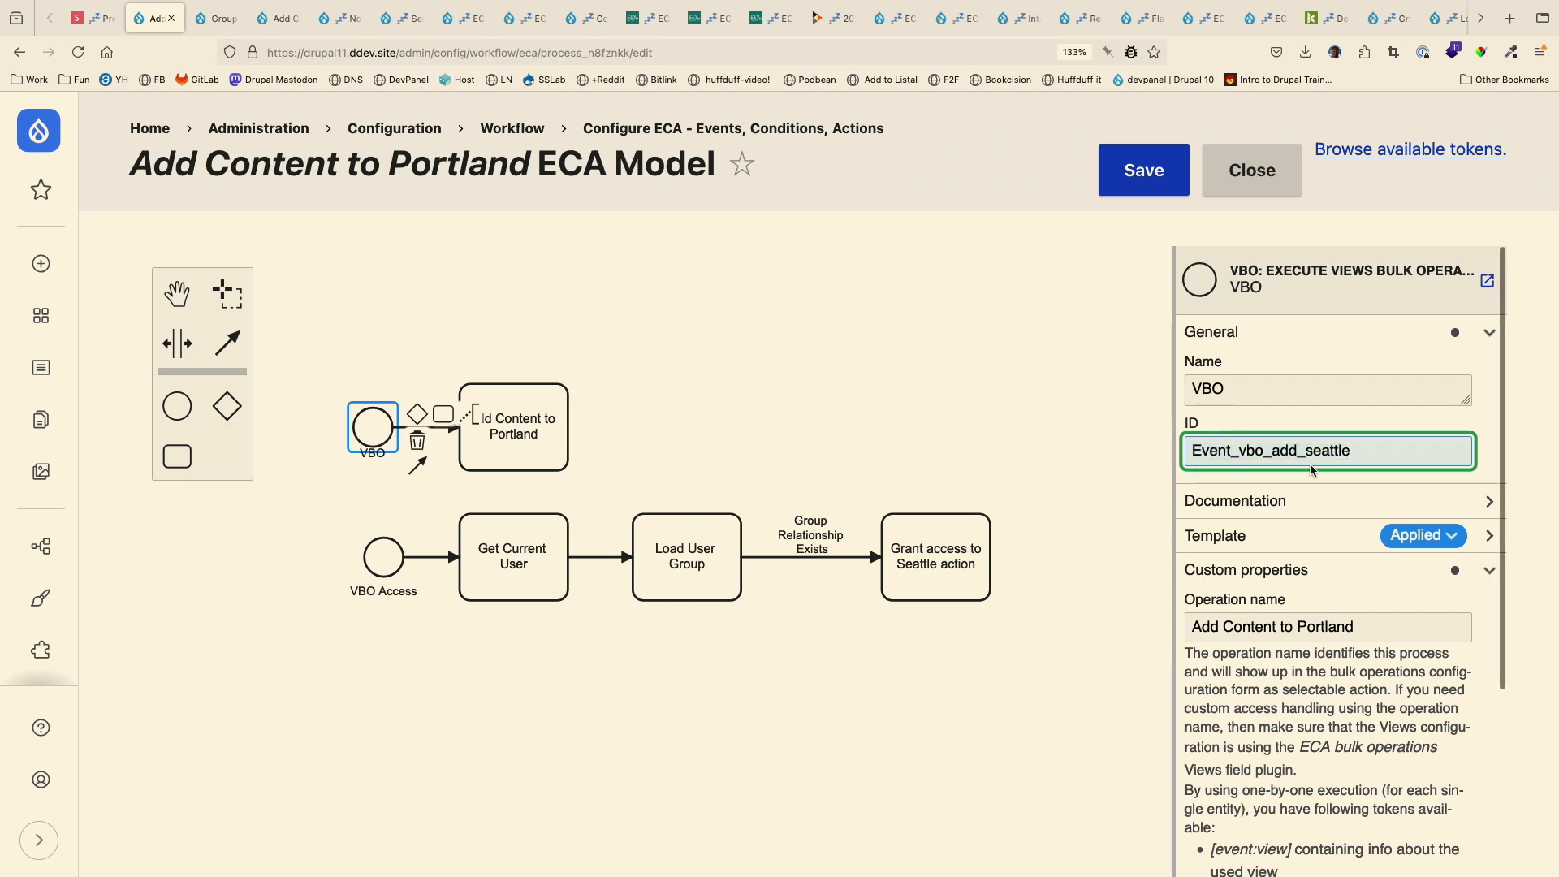
{"action": "left_click_drag", "start_coordinate": [1307, 450], "coordinate": [1369, 447]}
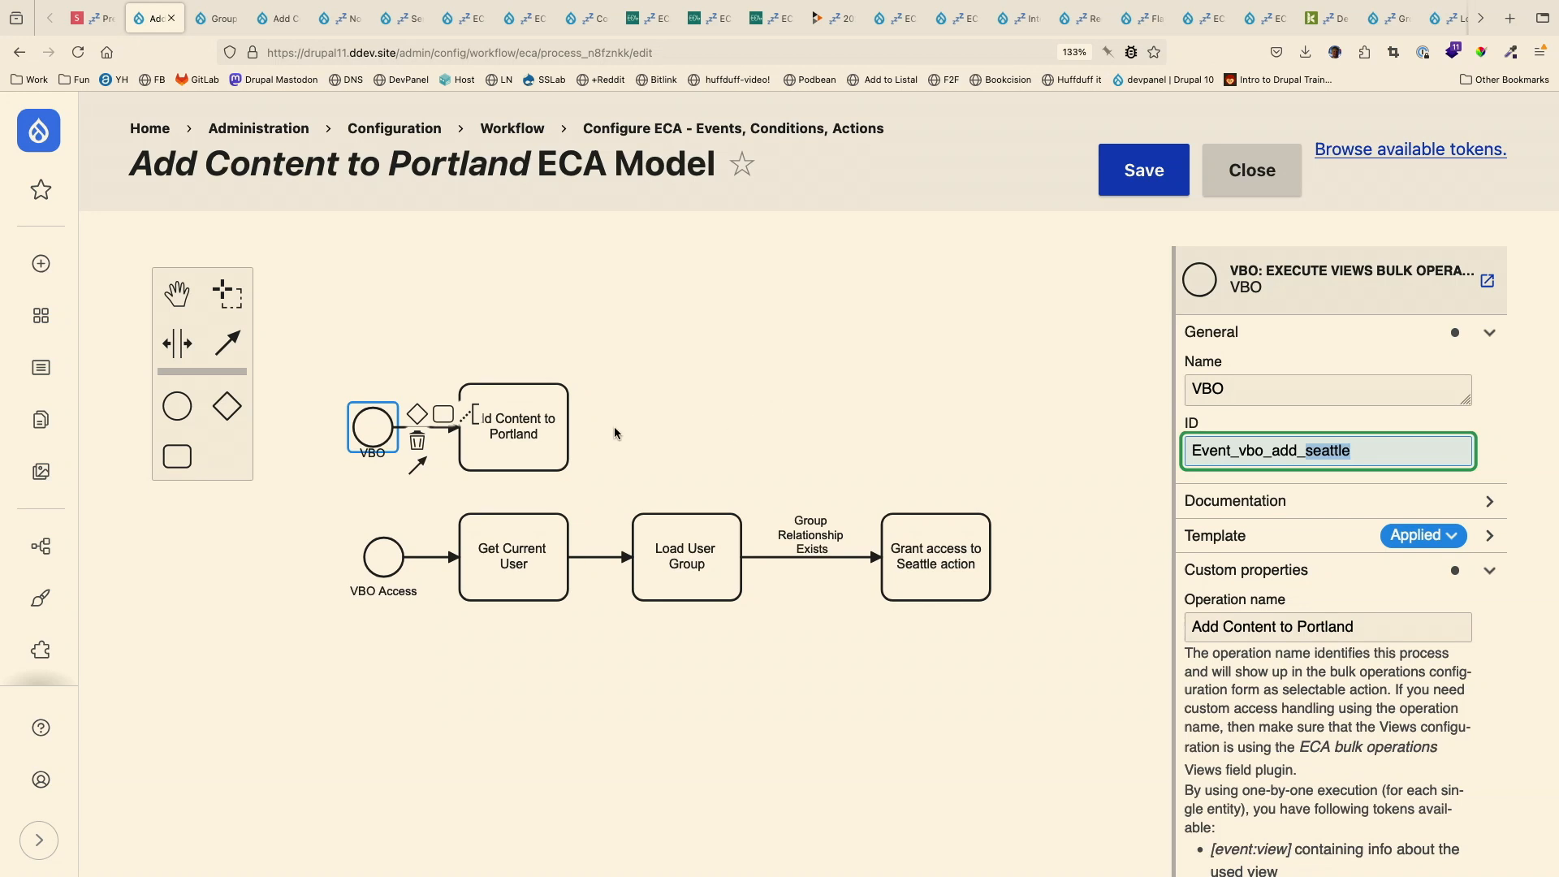
- Compare the operation names of the VBO Access and VBO events, and save the Portland model
{"action": "left_click", "coordinate": [395, 566]}
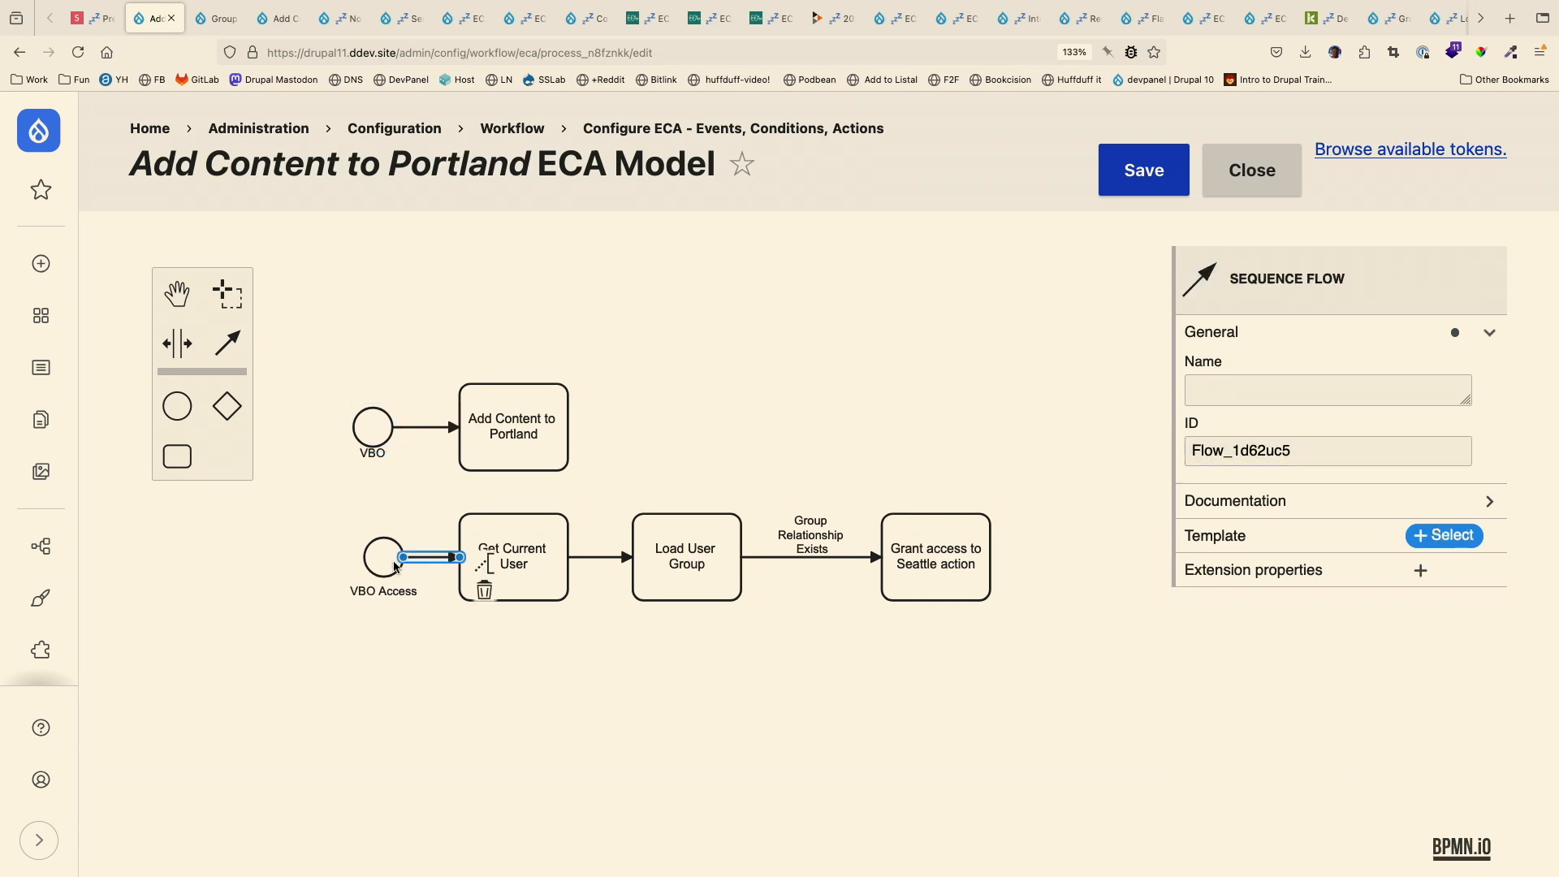
{"action": "left_click", "coordinate": [375, 573]}
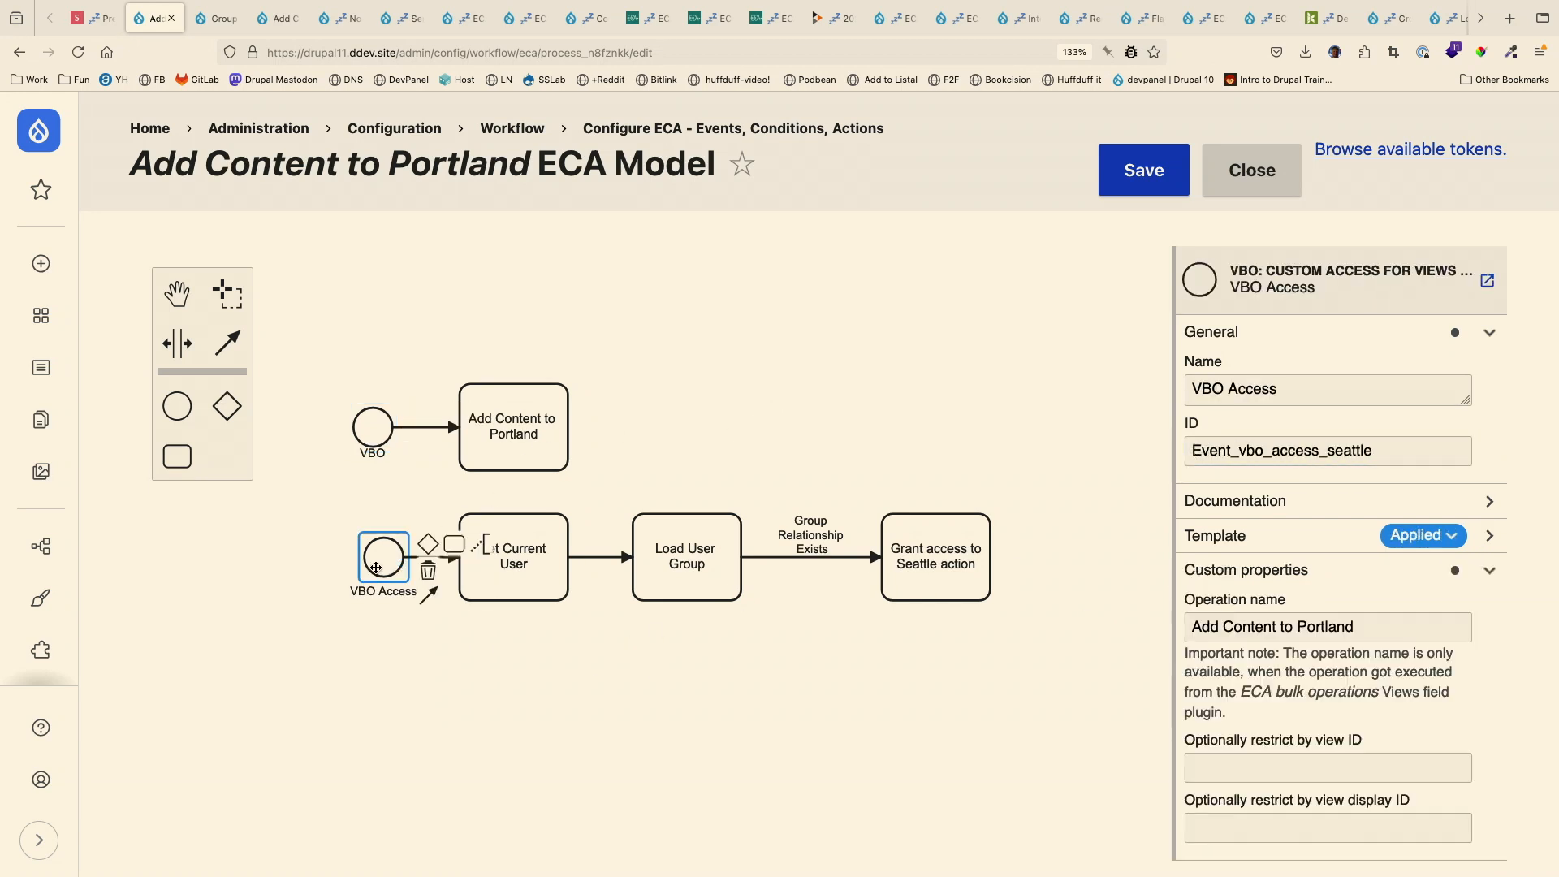
{"action": "triple_click", "coordinate": [1265, 617]}
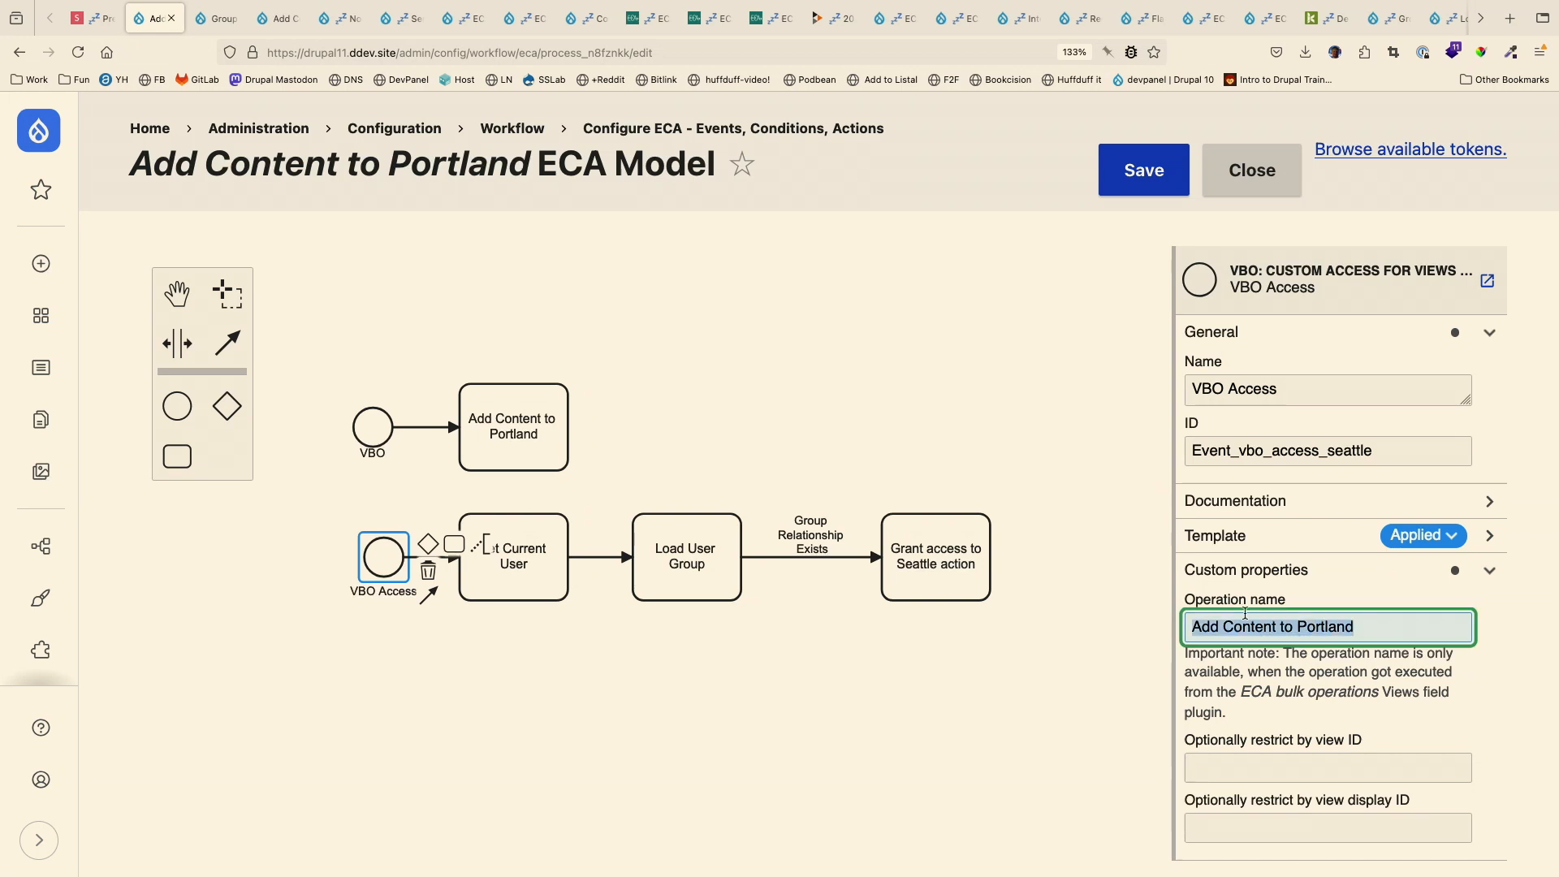
{"action": "left_click", "coordinate": [375, 428]}
{"action": "triple_click", "coordinate": [1345, 616]}
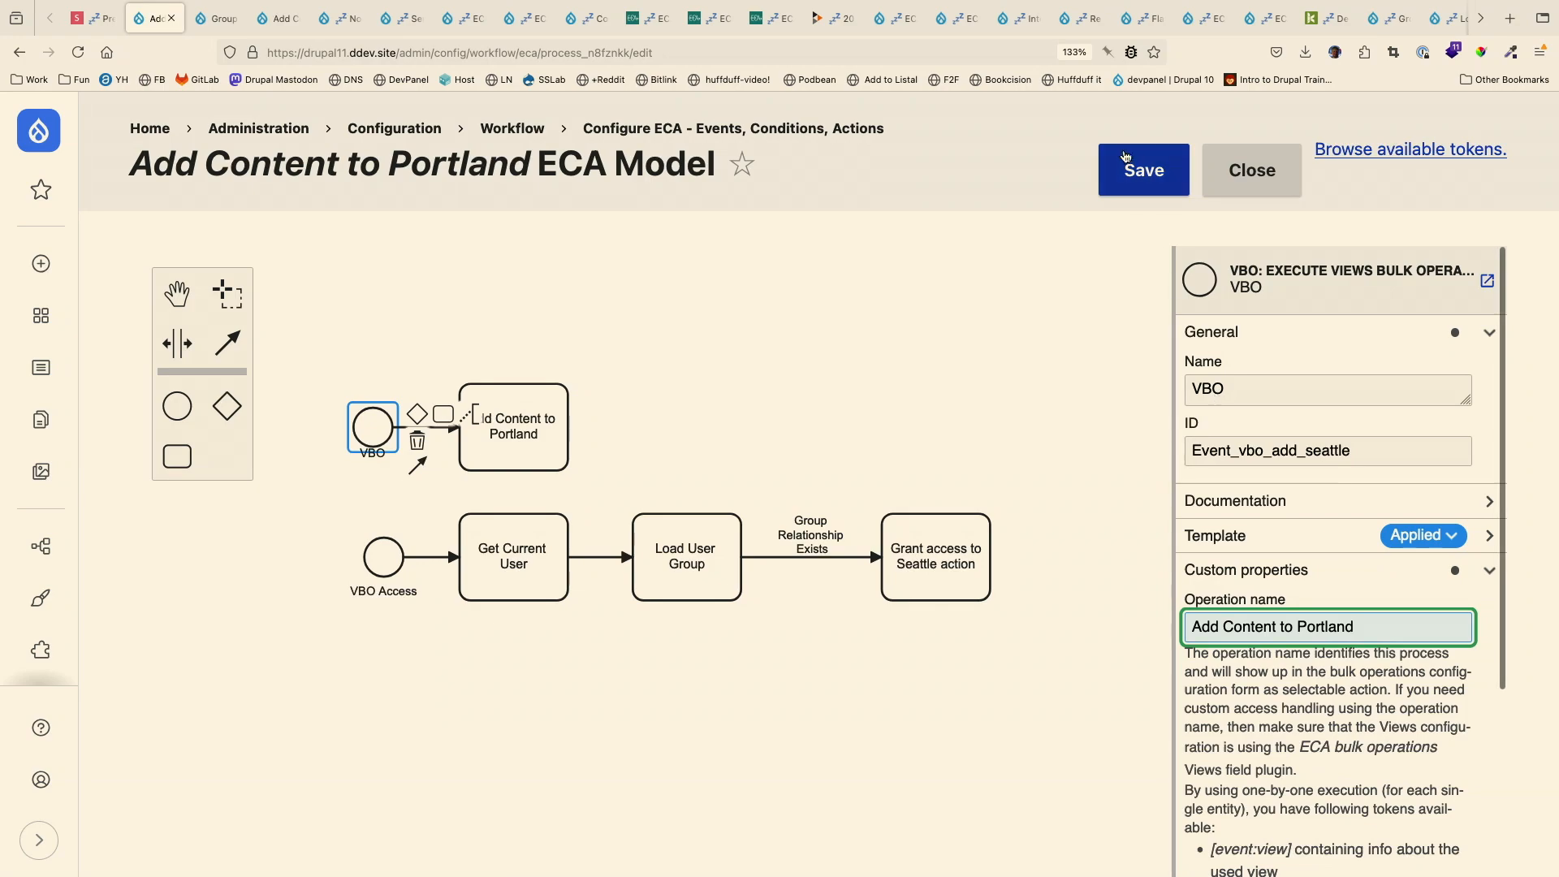
{"action": "left_click", "coordinate": [1125, 175]}
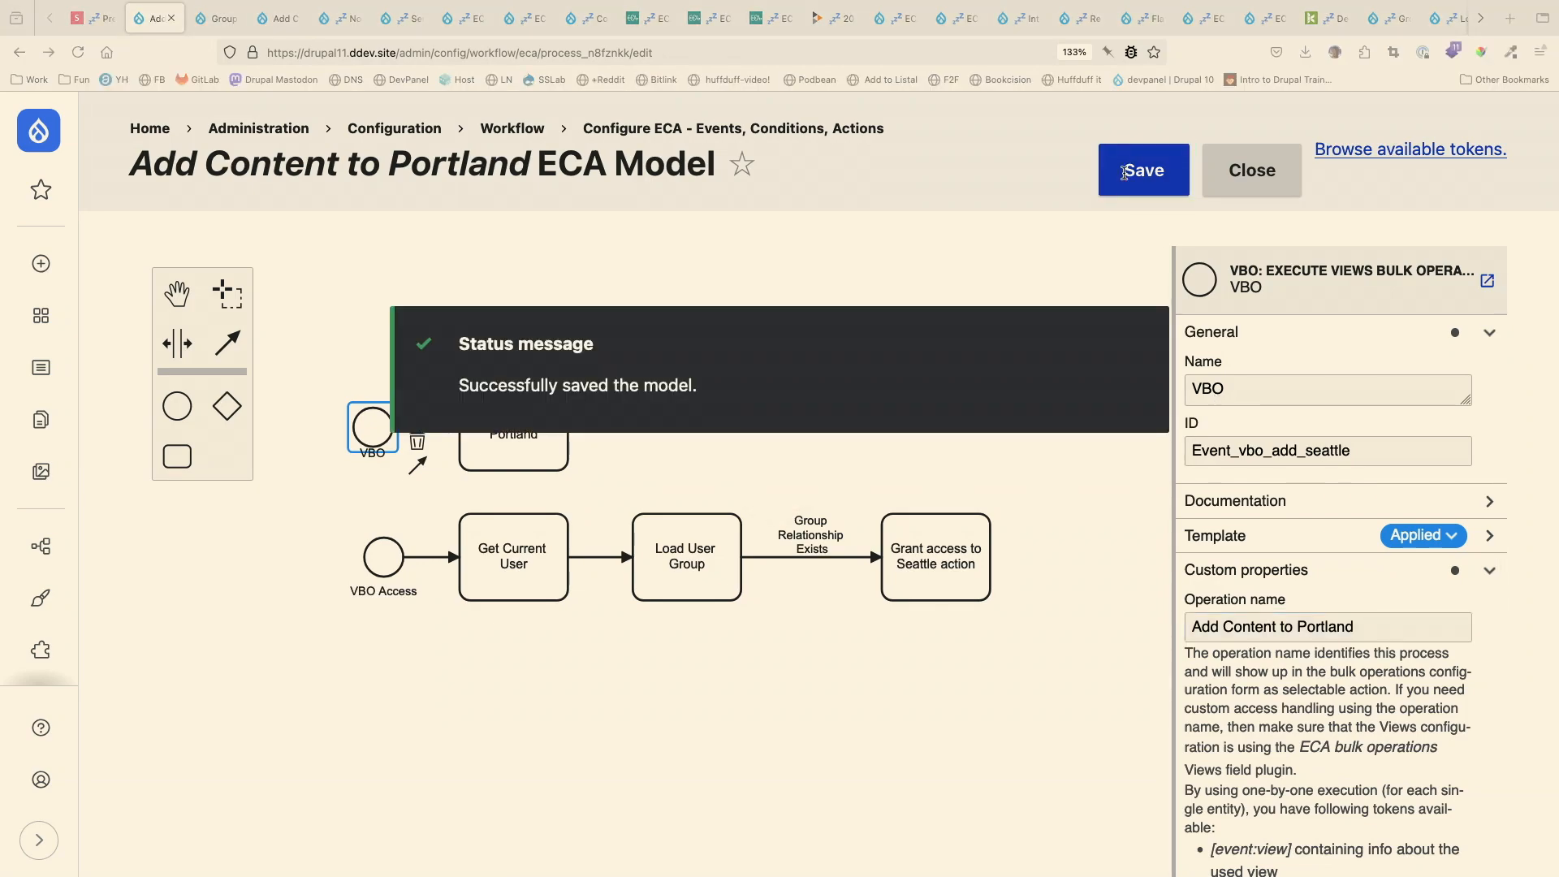
- Switch to iTerm2, rebuild the Drupal cache by rerunning drush cr, and return to the browser
{"action": "key", "text": "super+Tab"}
{"action": "key", "text": "Up"}
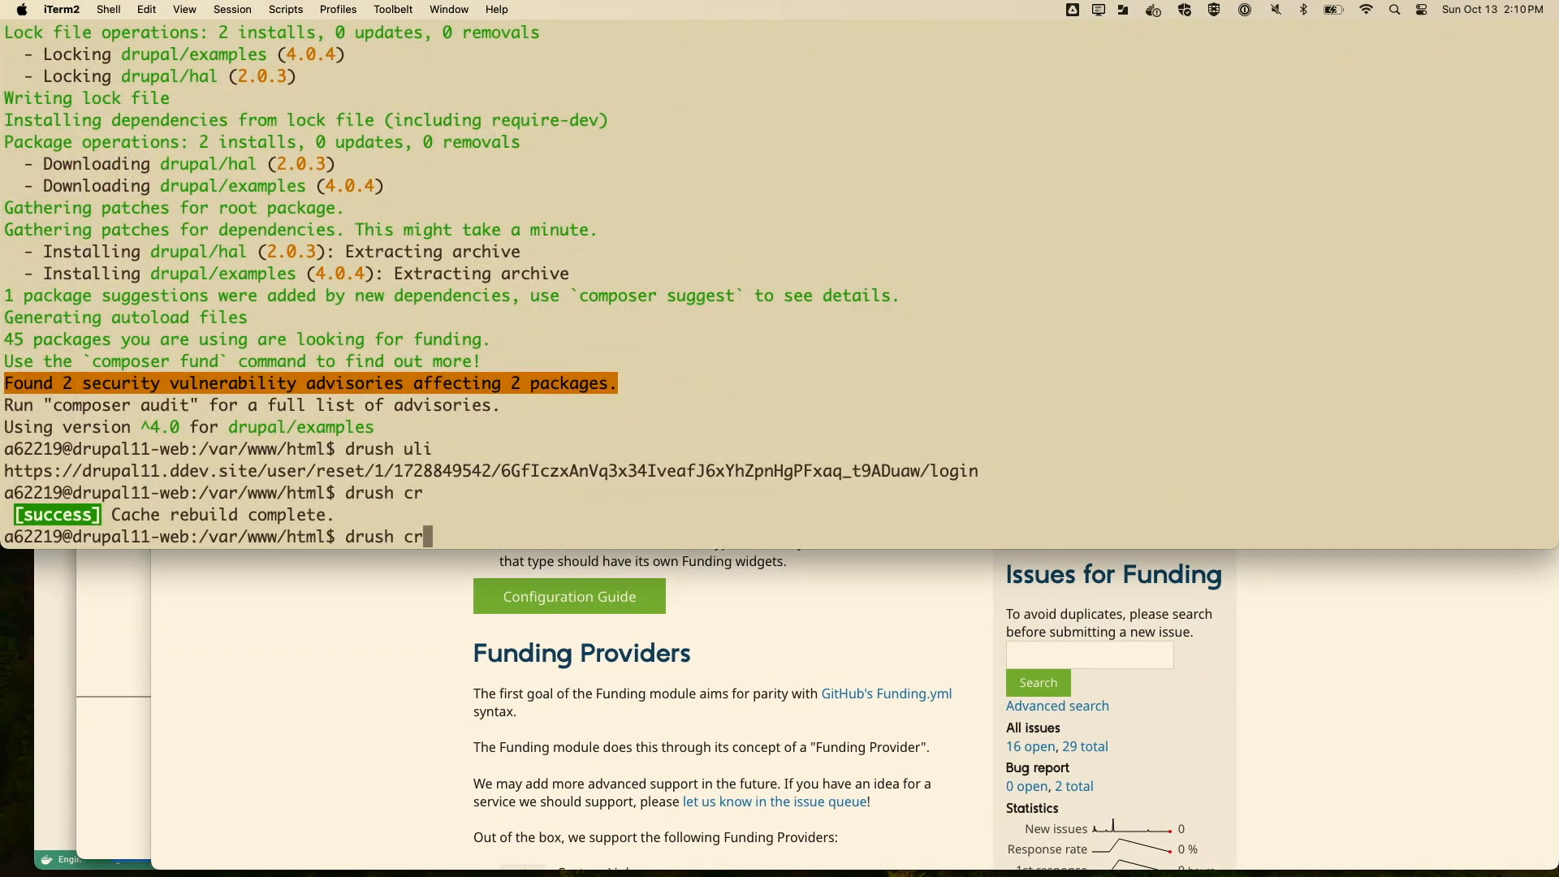
{"action": "key", "text": "Return"}
{"action": "key", "text": "super+Tab"}
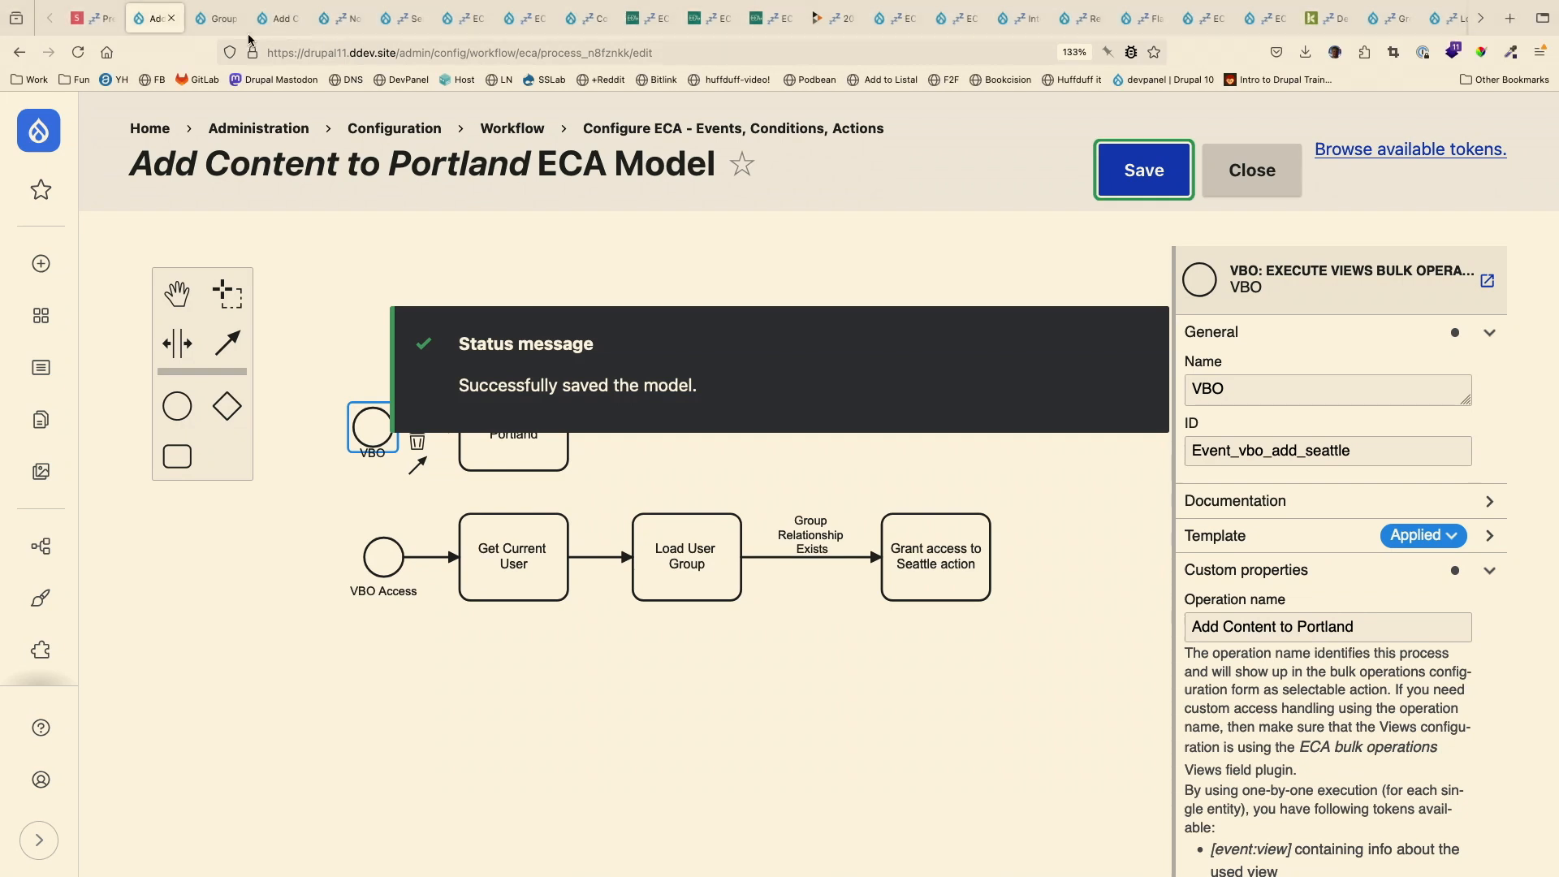
- Reload the Group Content page and check which bulk actions are offered
{"action": "left_click", "coordinate": [224, 25]}
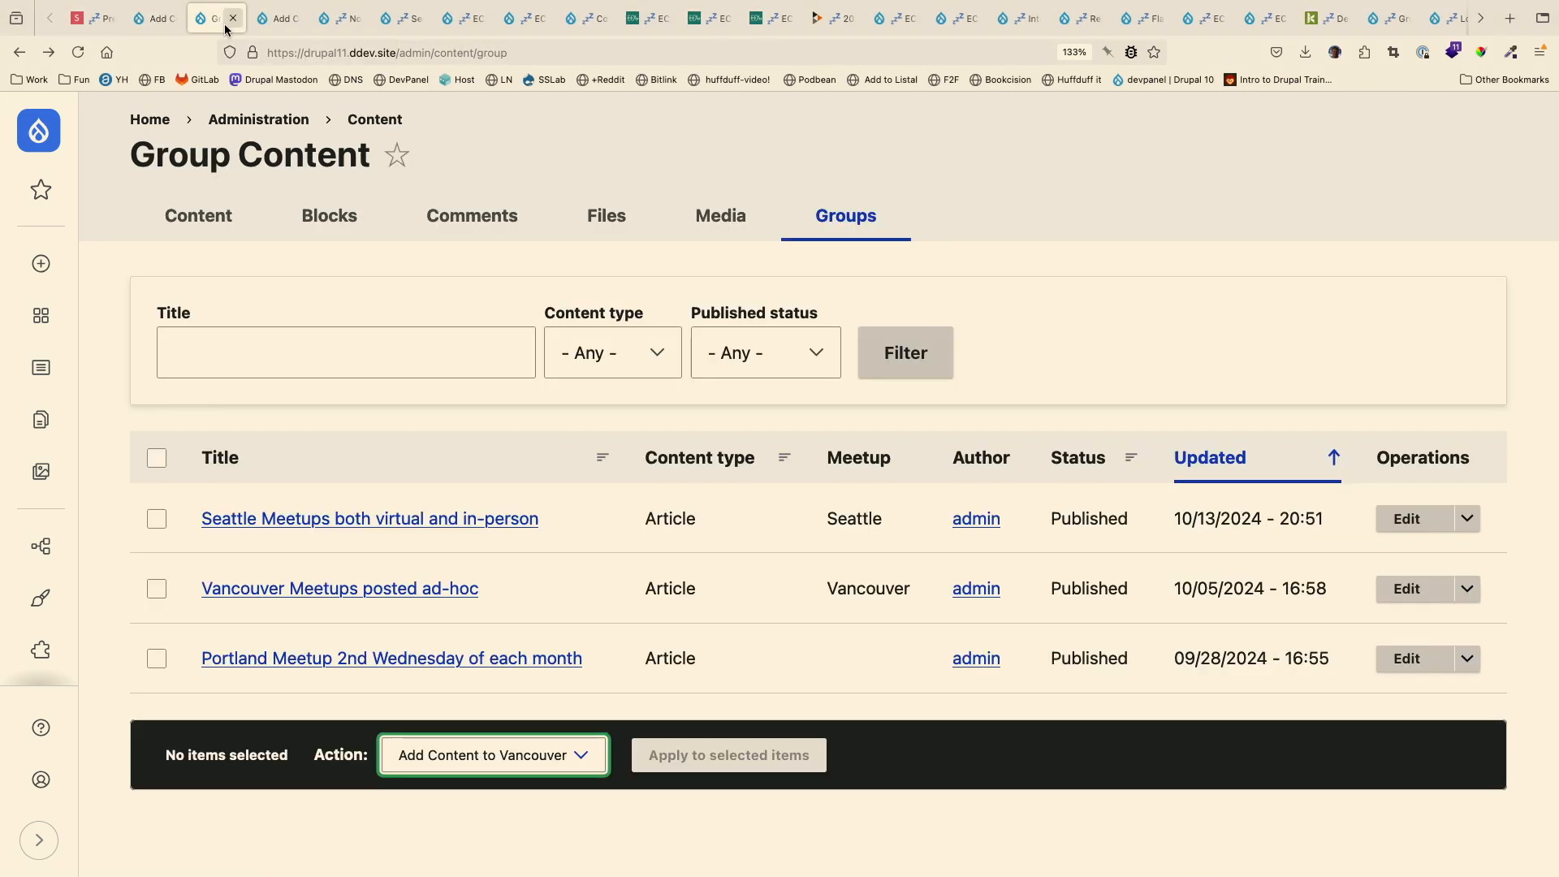
{"action": "left_click", "coordinate": [77, 58]}
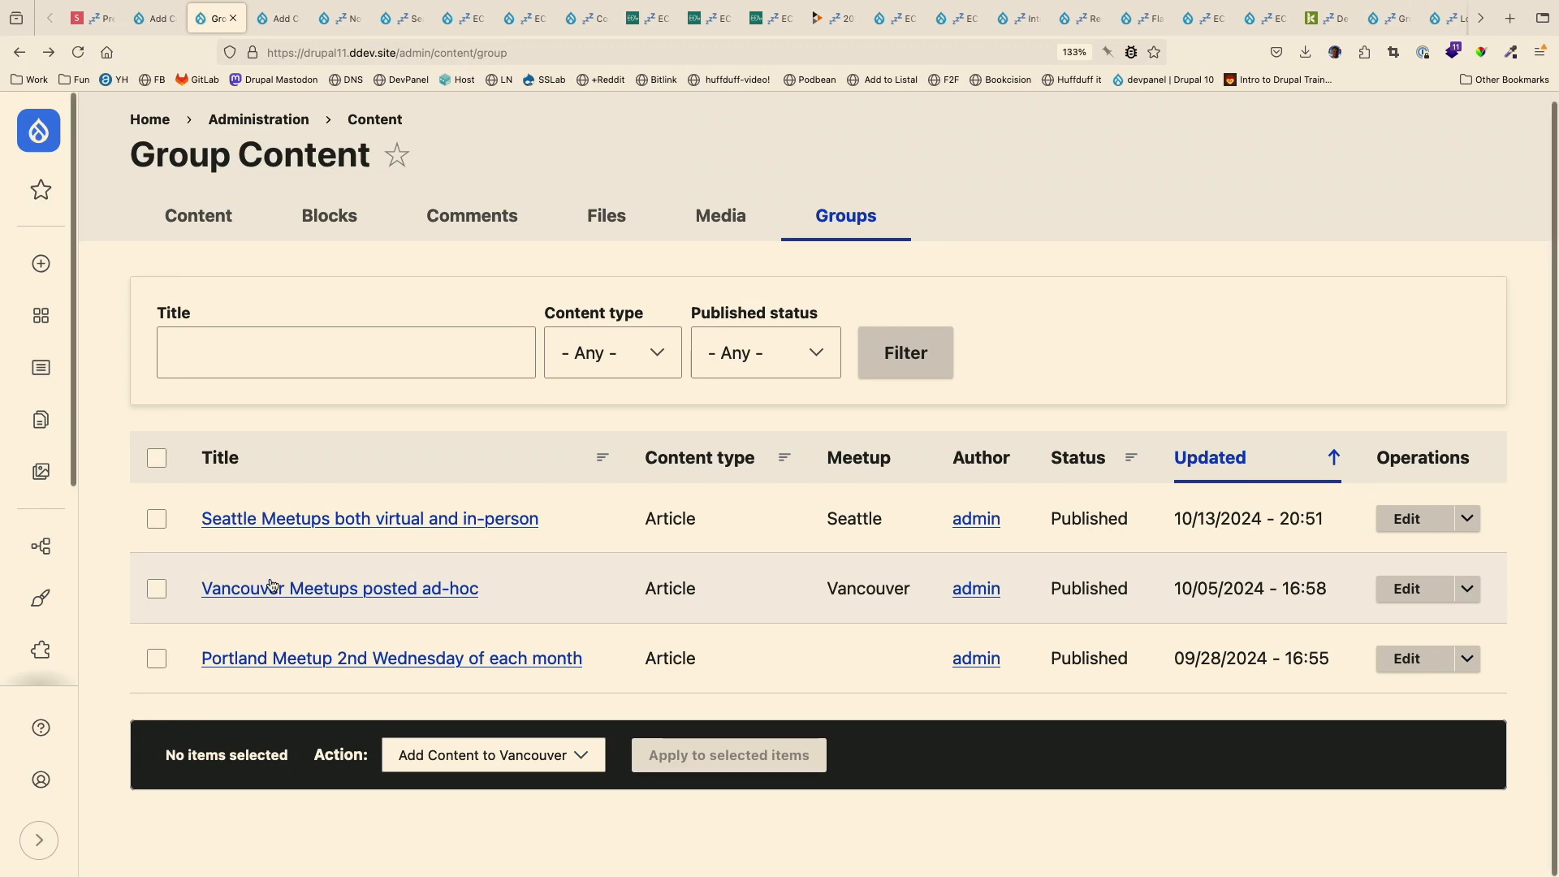
{"action": "left_click", "coordinate": [504, 763]}
{"action": "key", "text": "Escape"}
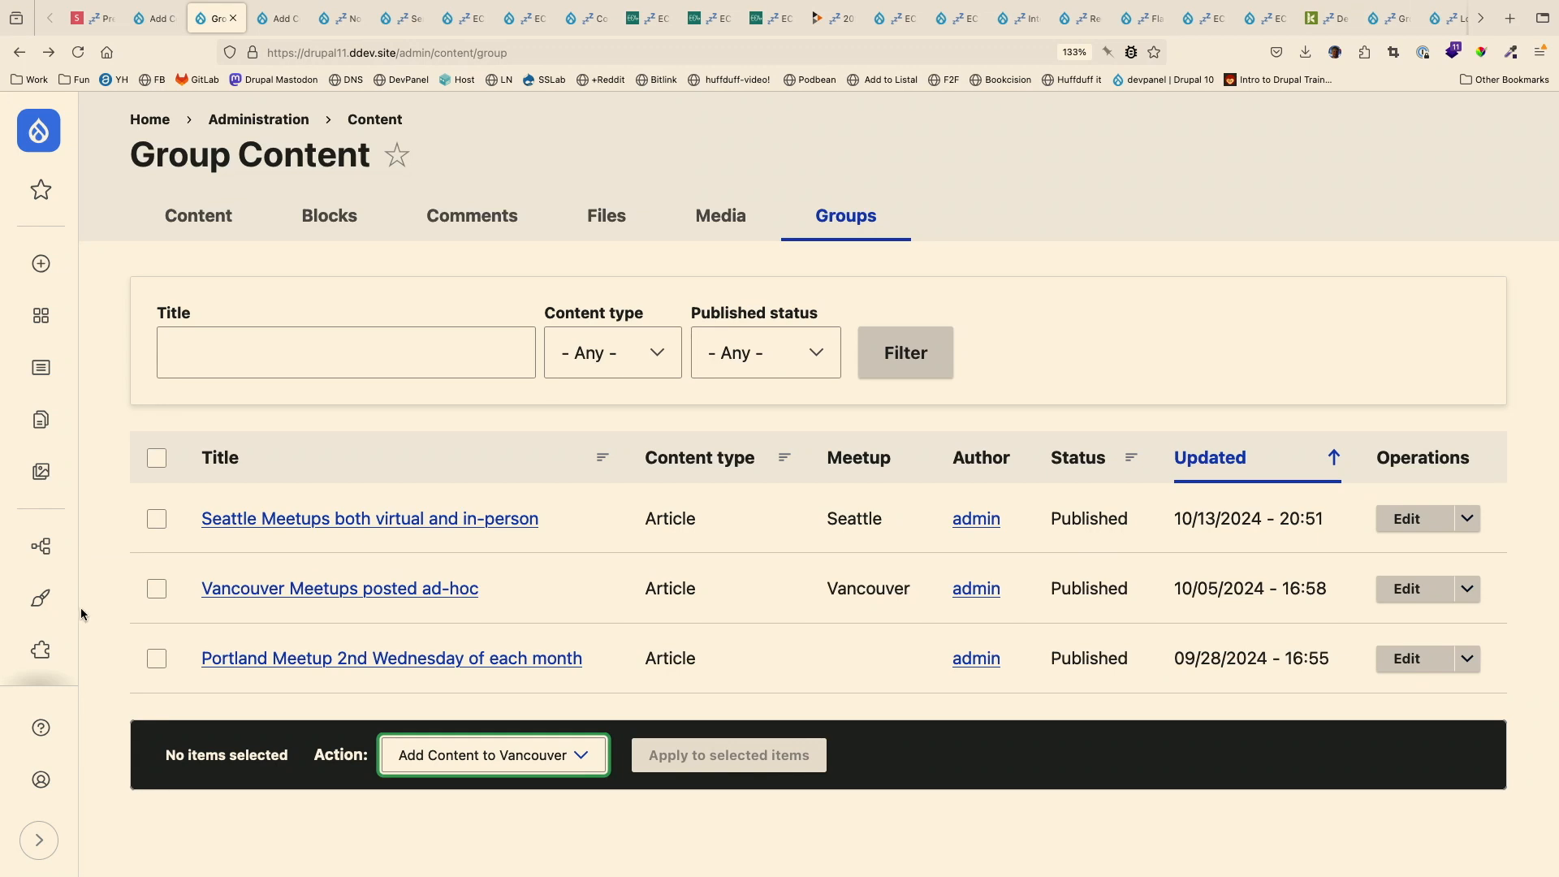
- Open the list of groups and review the members of the Portland group
{"action": "scroll", "coordinate": [49, 646], "scroll_direction": "down", "scroll_amount": 1}
{"action": "scroll", "coordinate": [49, 647], "scroll_direction": "down", "scroll_amount": 3}
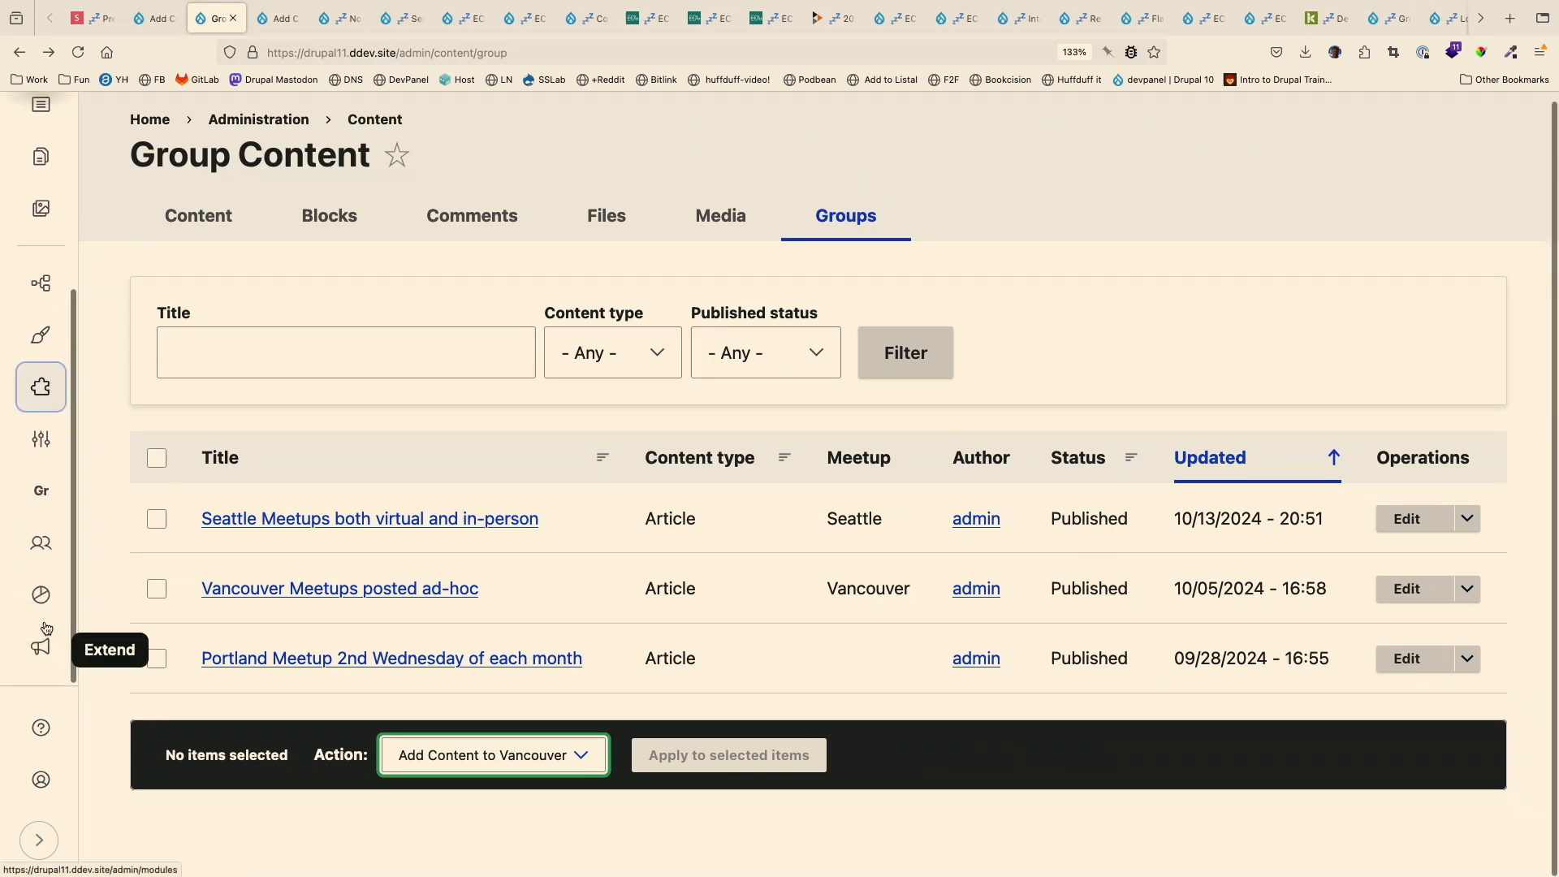
{"action": "left_click", "coordinate": [49, 491]}
{"action": "left_click", "coordinate": [154, 192]}
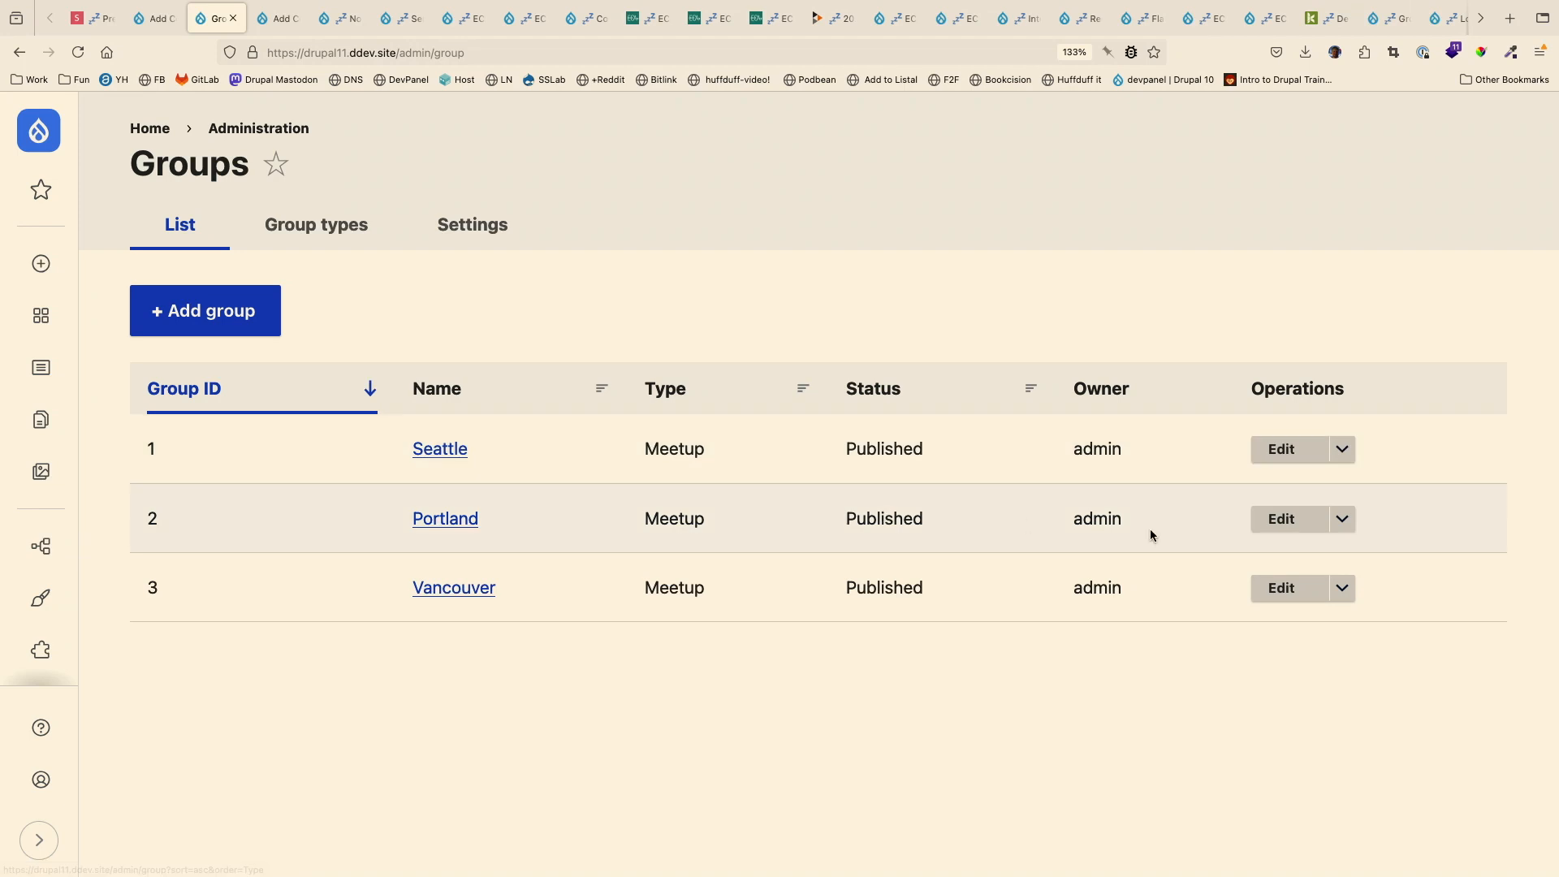
{"action": "left_click", "coordinate": [1340, 513]}
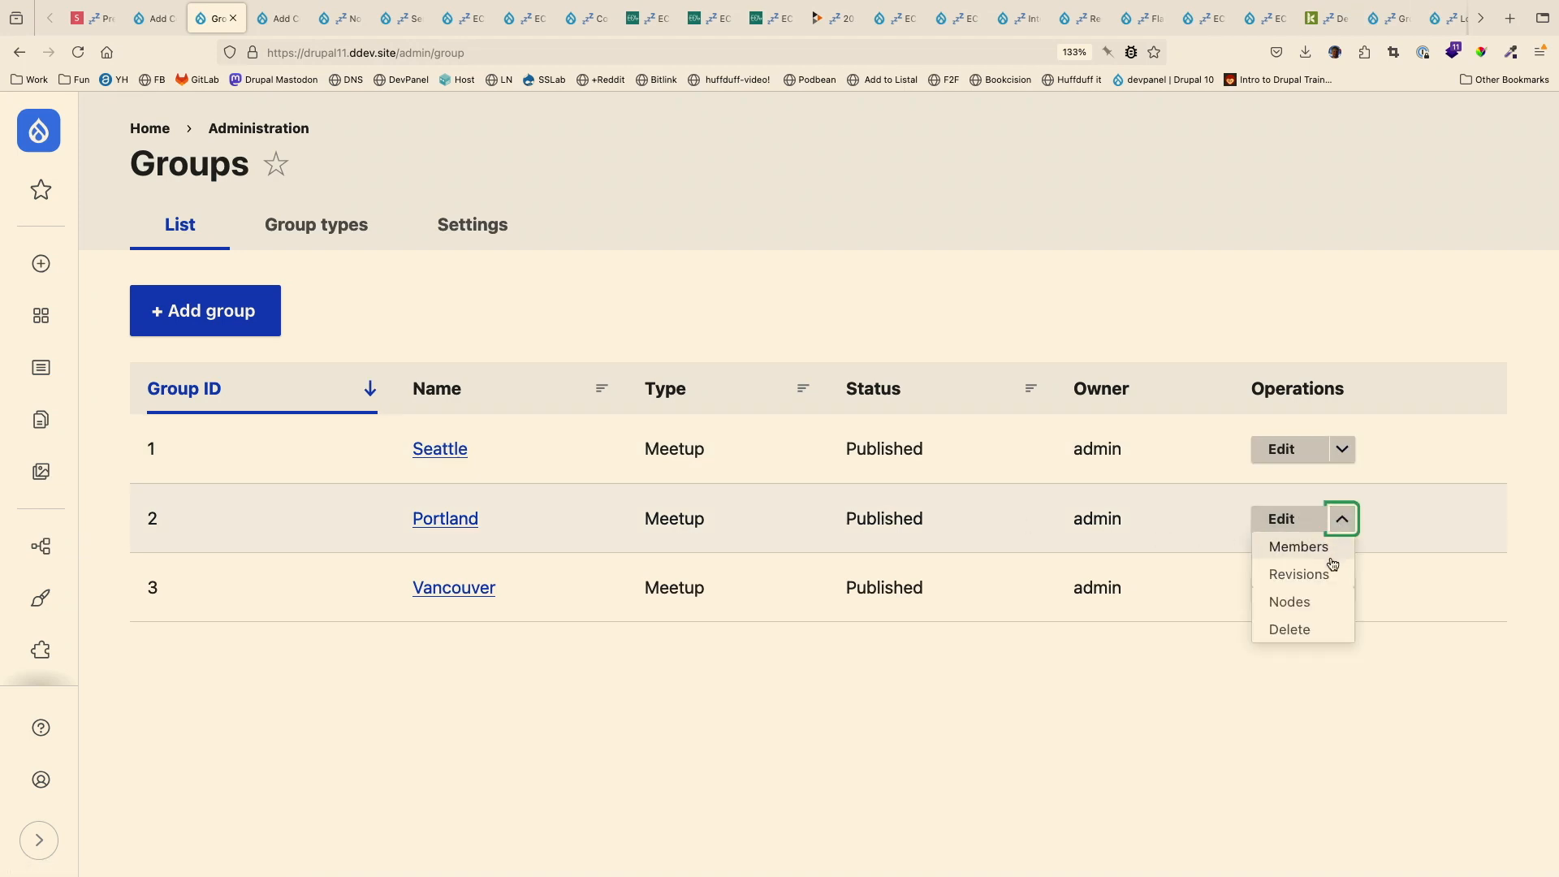
{"action": "left_click", "coordinate": [1320, 551]}
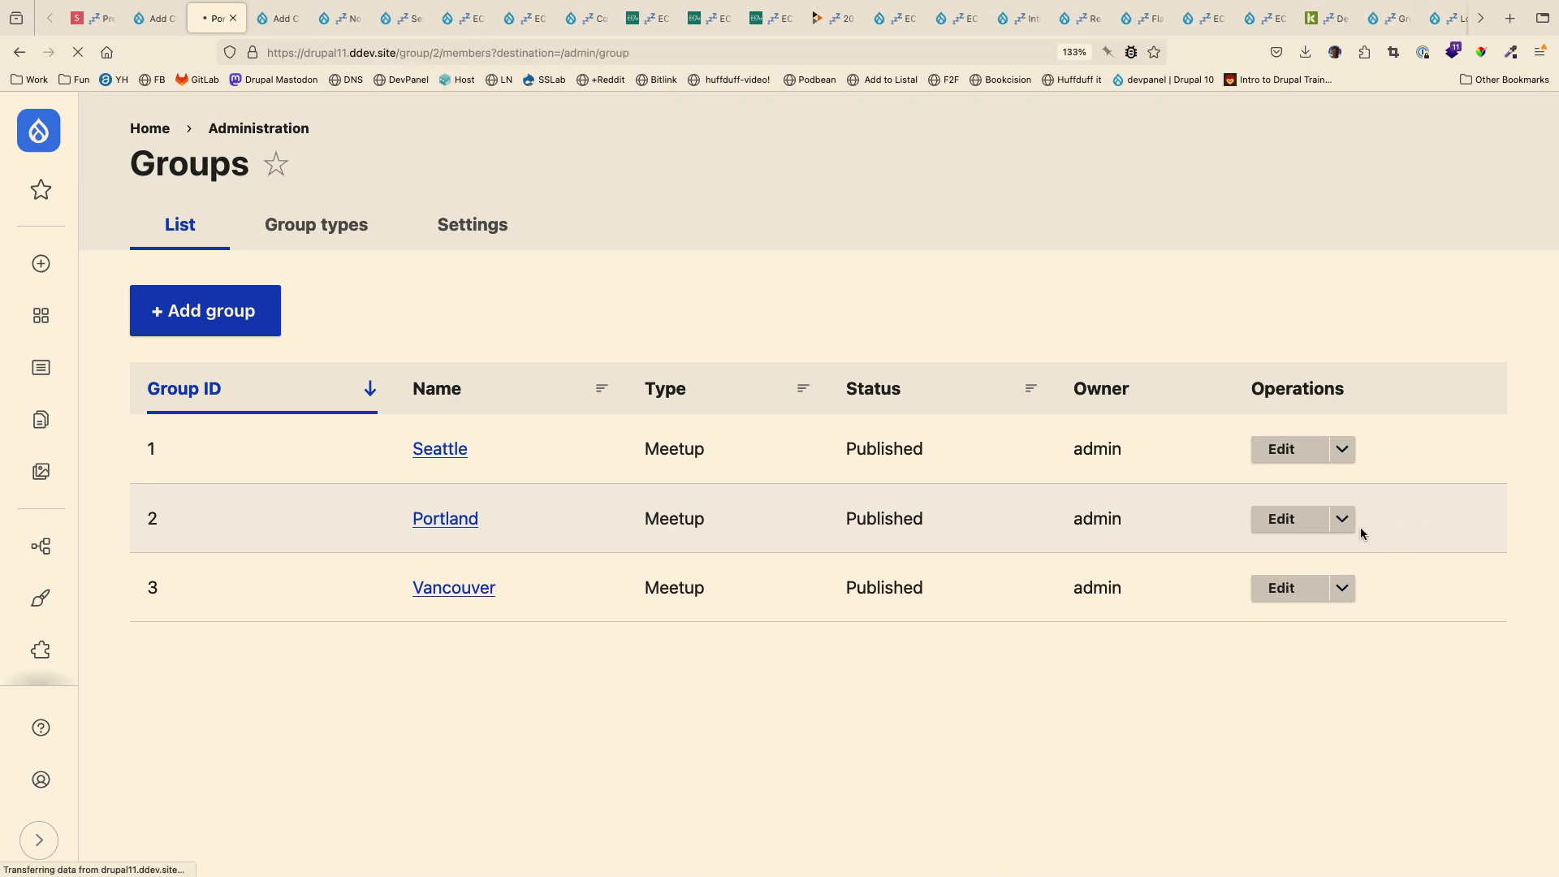
{"action": "scroll", "coordinate": [1199, 609], "scroll_direction": "down", "scroll_amount": 5}
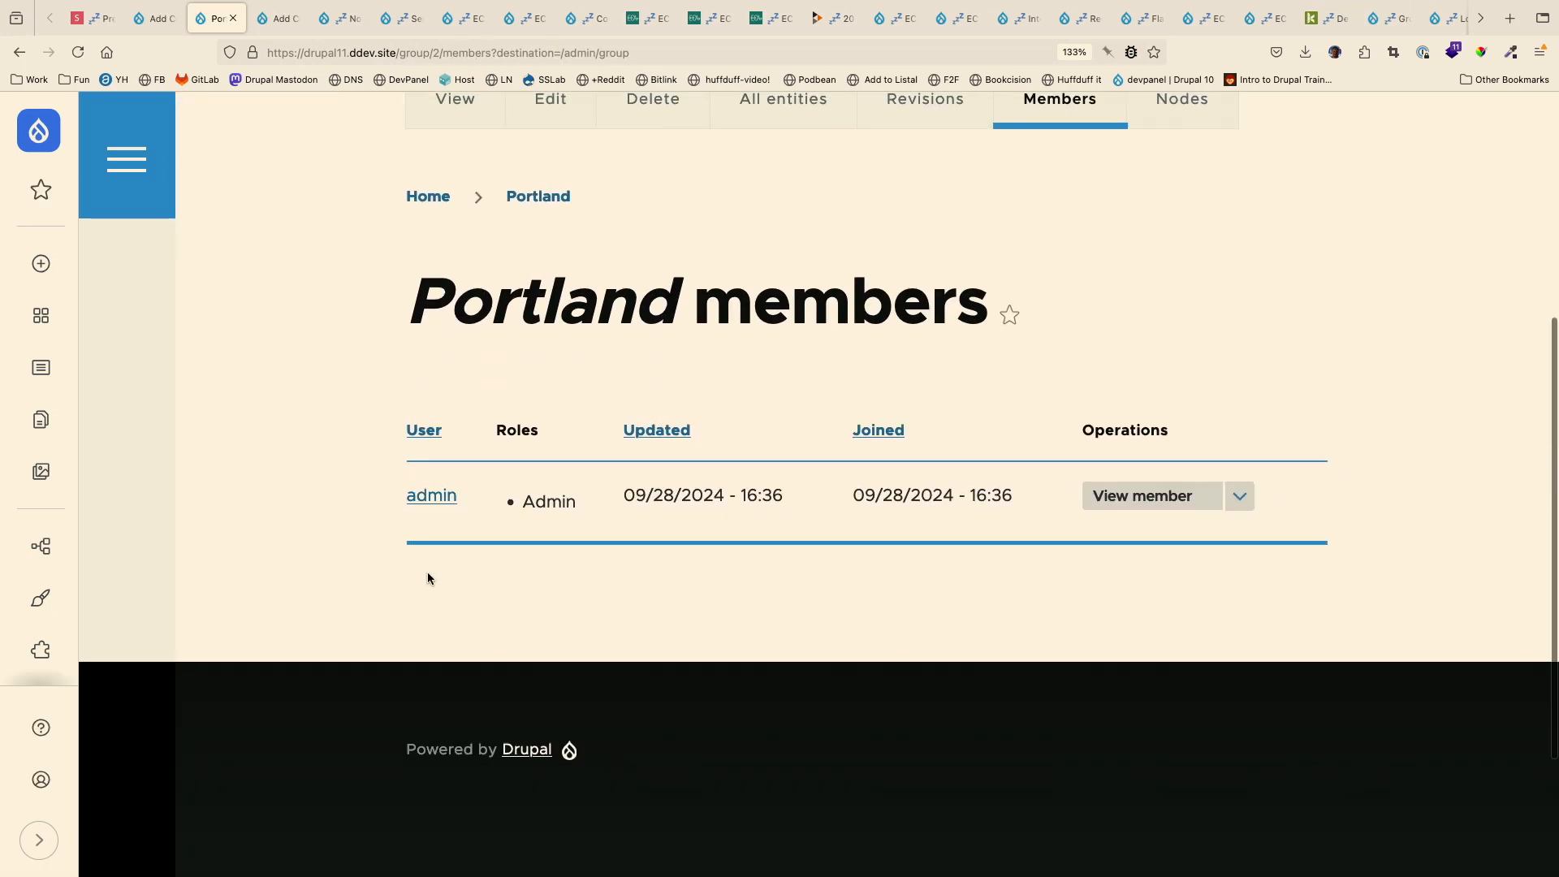
- Return to the Group Content page, reload it and inspect the bulk action choices again
{"action": "left_click", "coordinate": [19, 52]}
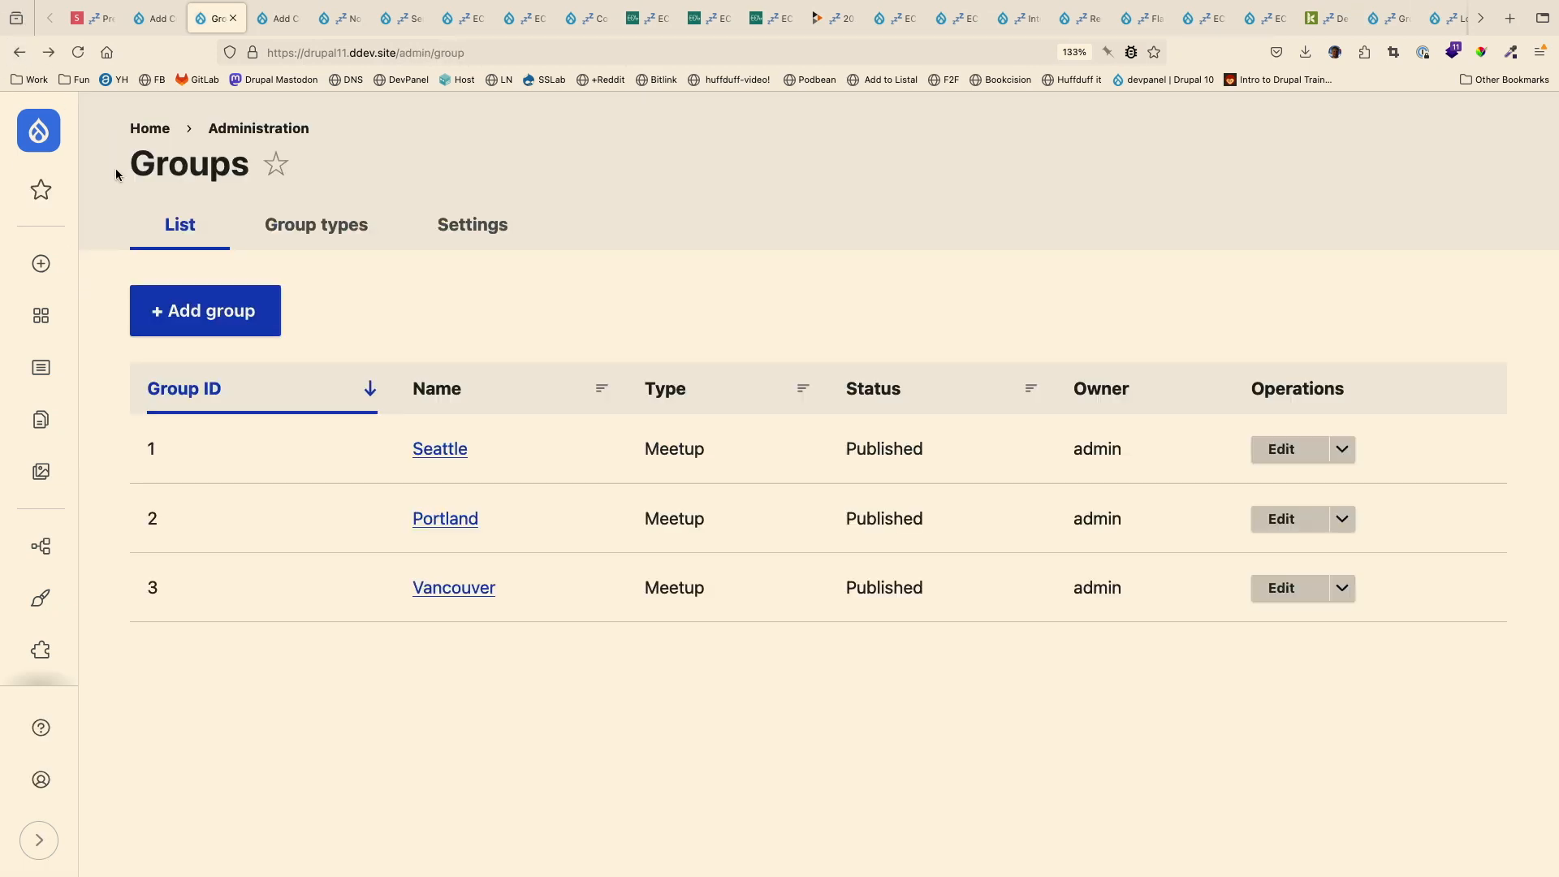
{"action": "left_click", "coordinate": [19, 52]}
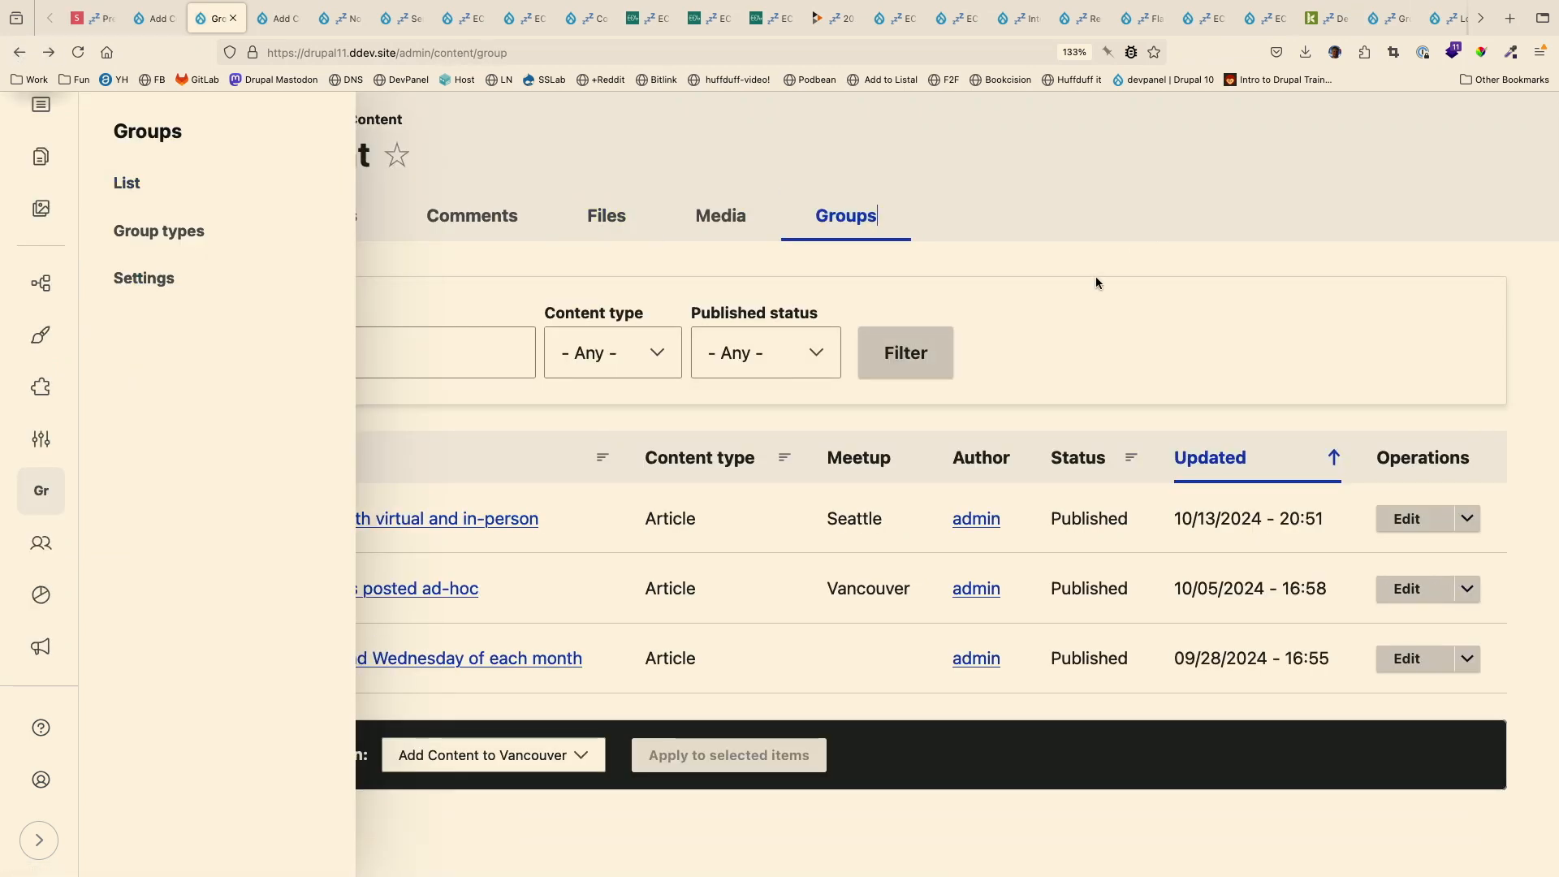
{"action": "left_click", "coordinate": [586, 766]}
{"action": "left_click", "coordinate": [601, 765]}
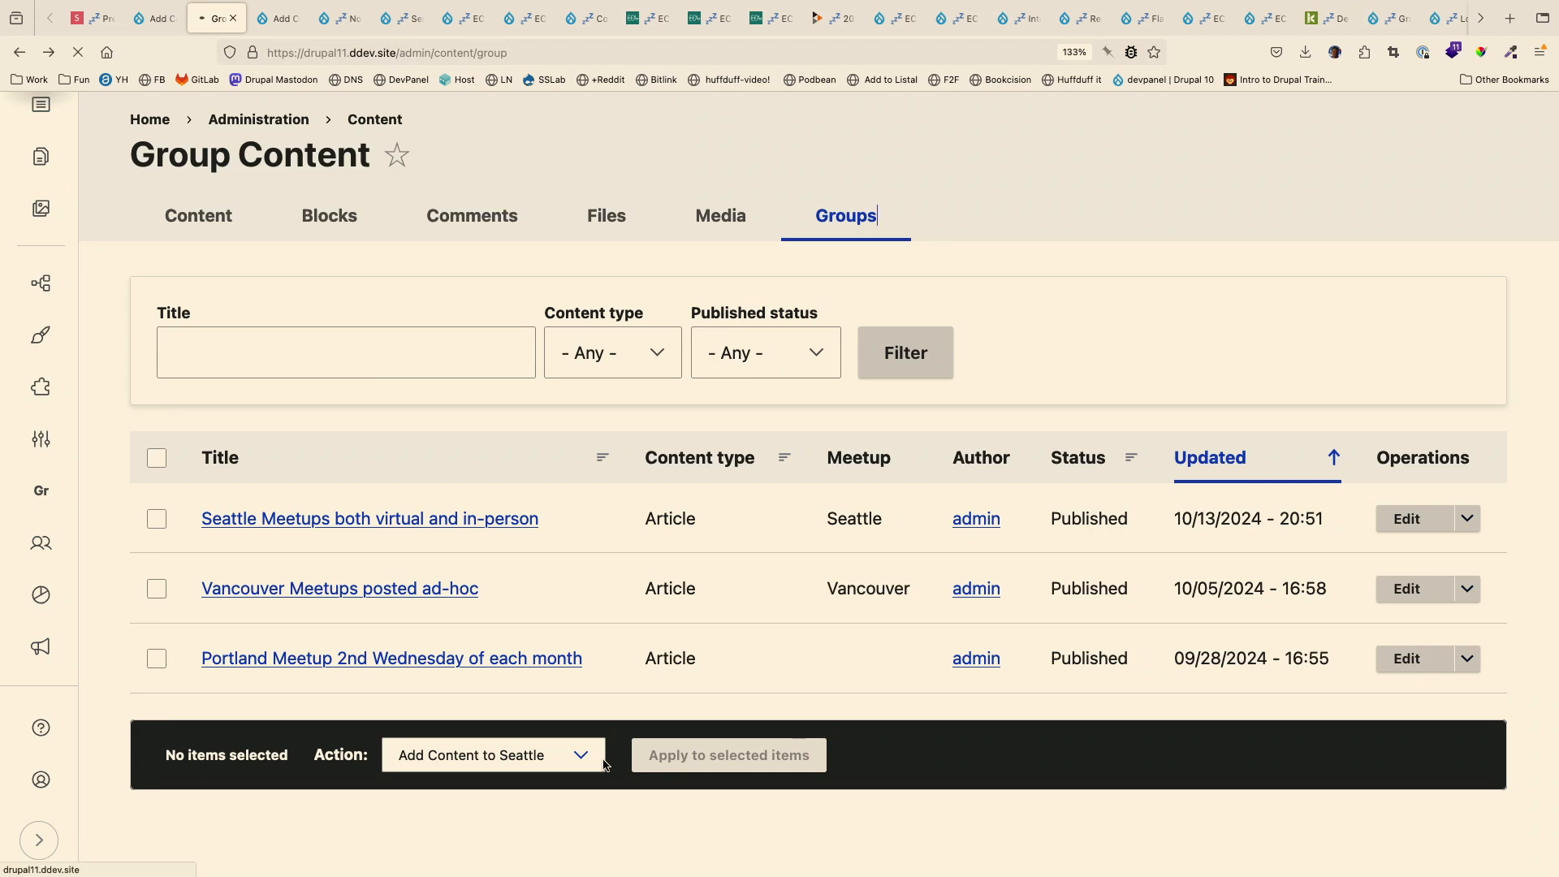
{"action": "left_click", "coordinate": [591, 766]}
{"action": "left_click", "coordinate": [591, 766]}
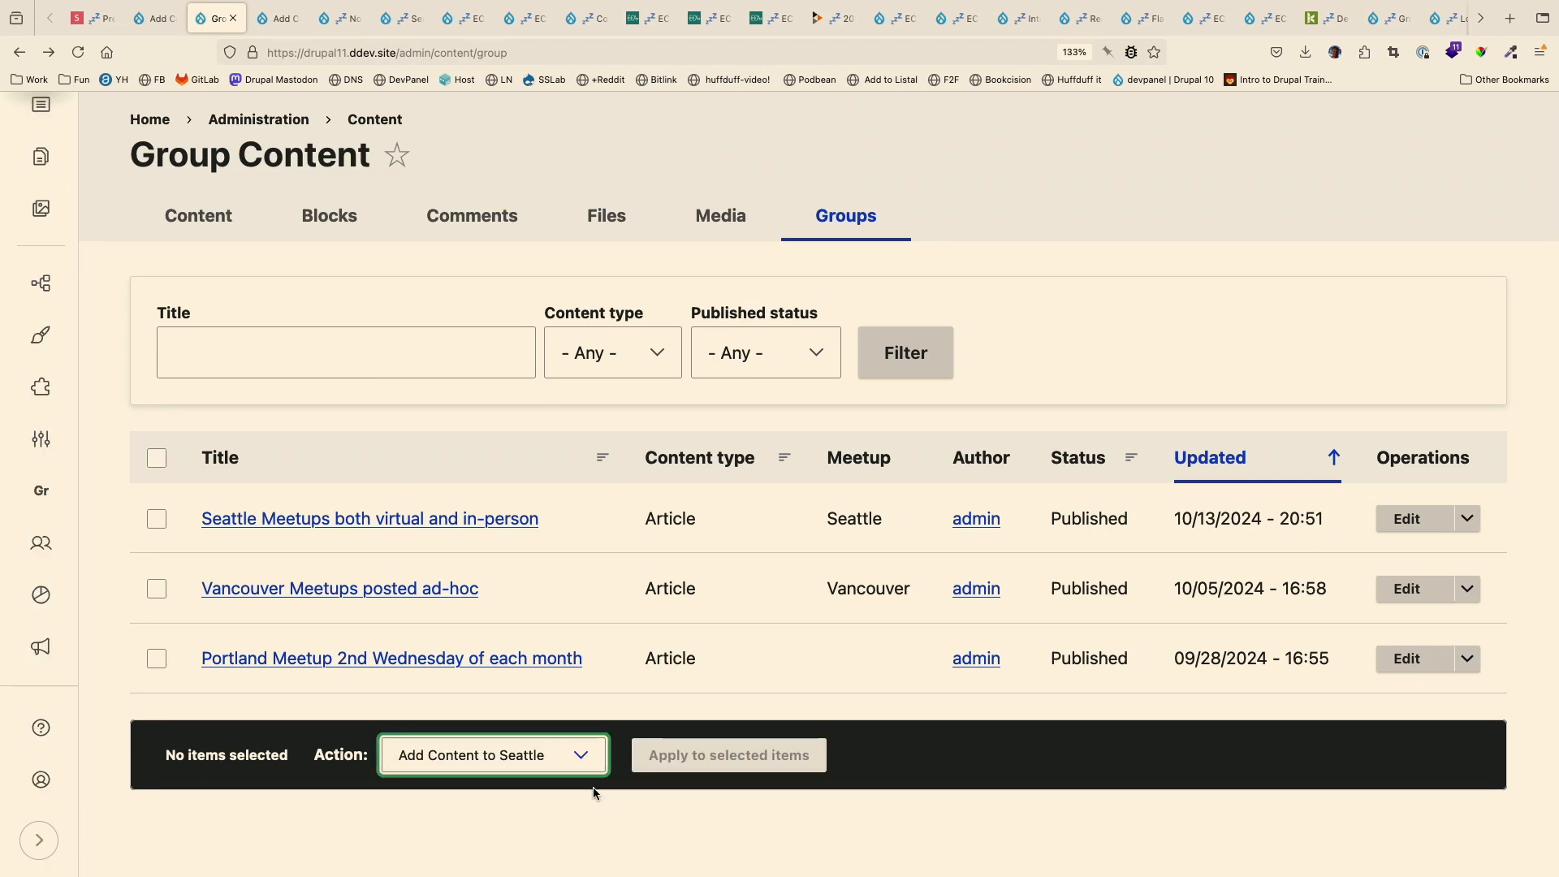
- Go back to the Portland ECA model and recheck the properties of the VBO and VBO Access events
{"action": "left_click", "coordinate": [155, 18]}
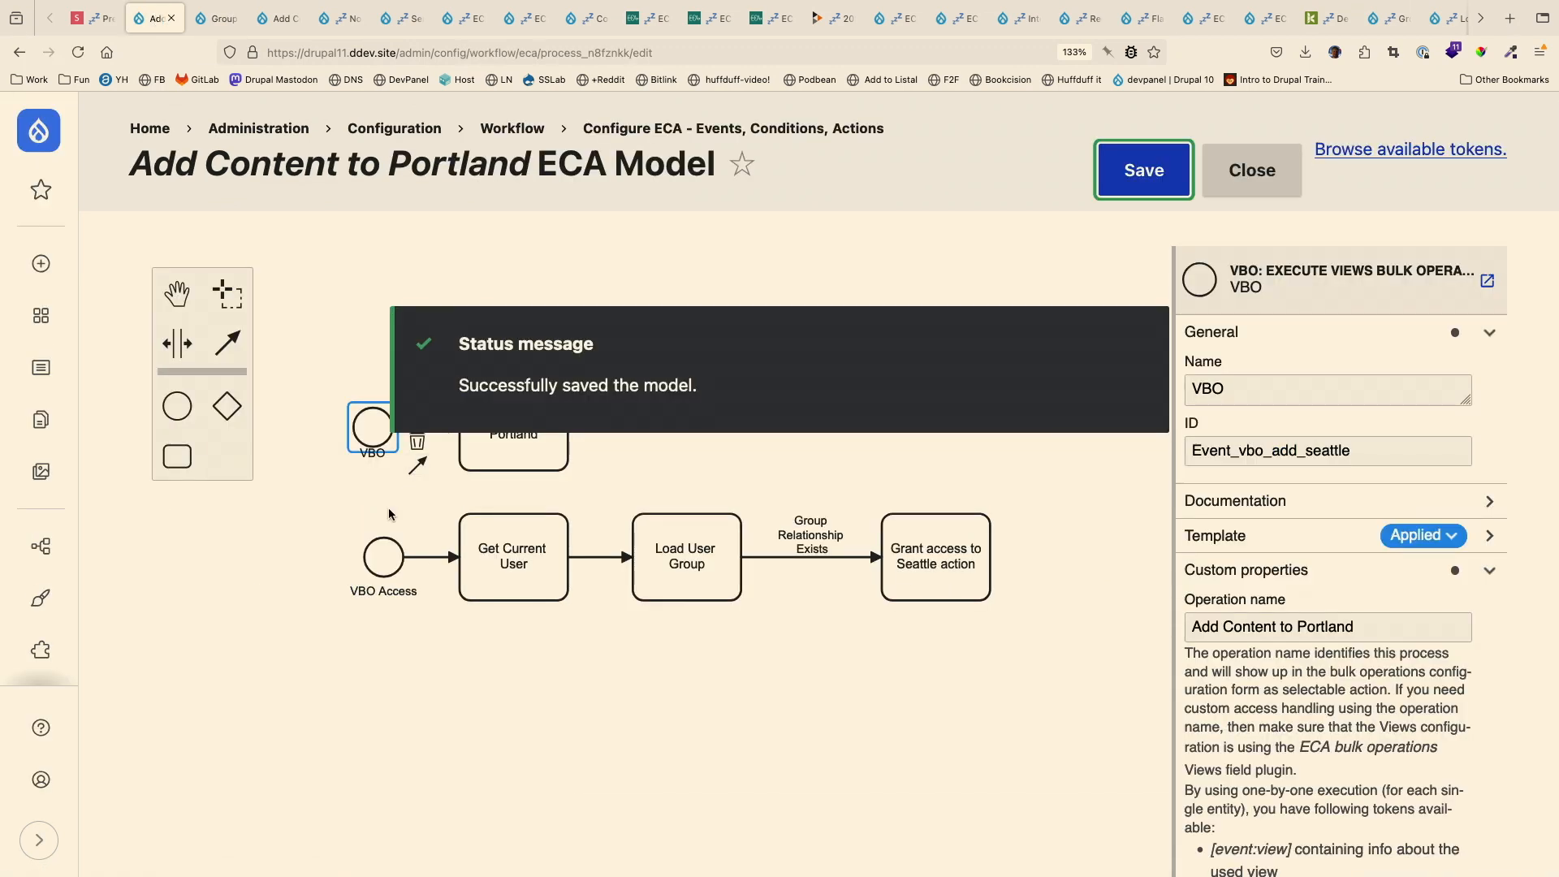
{"action": "left_click", "coordinate": [320, 566]}
{"action": "left_click", "coordinate": [354, 435]}
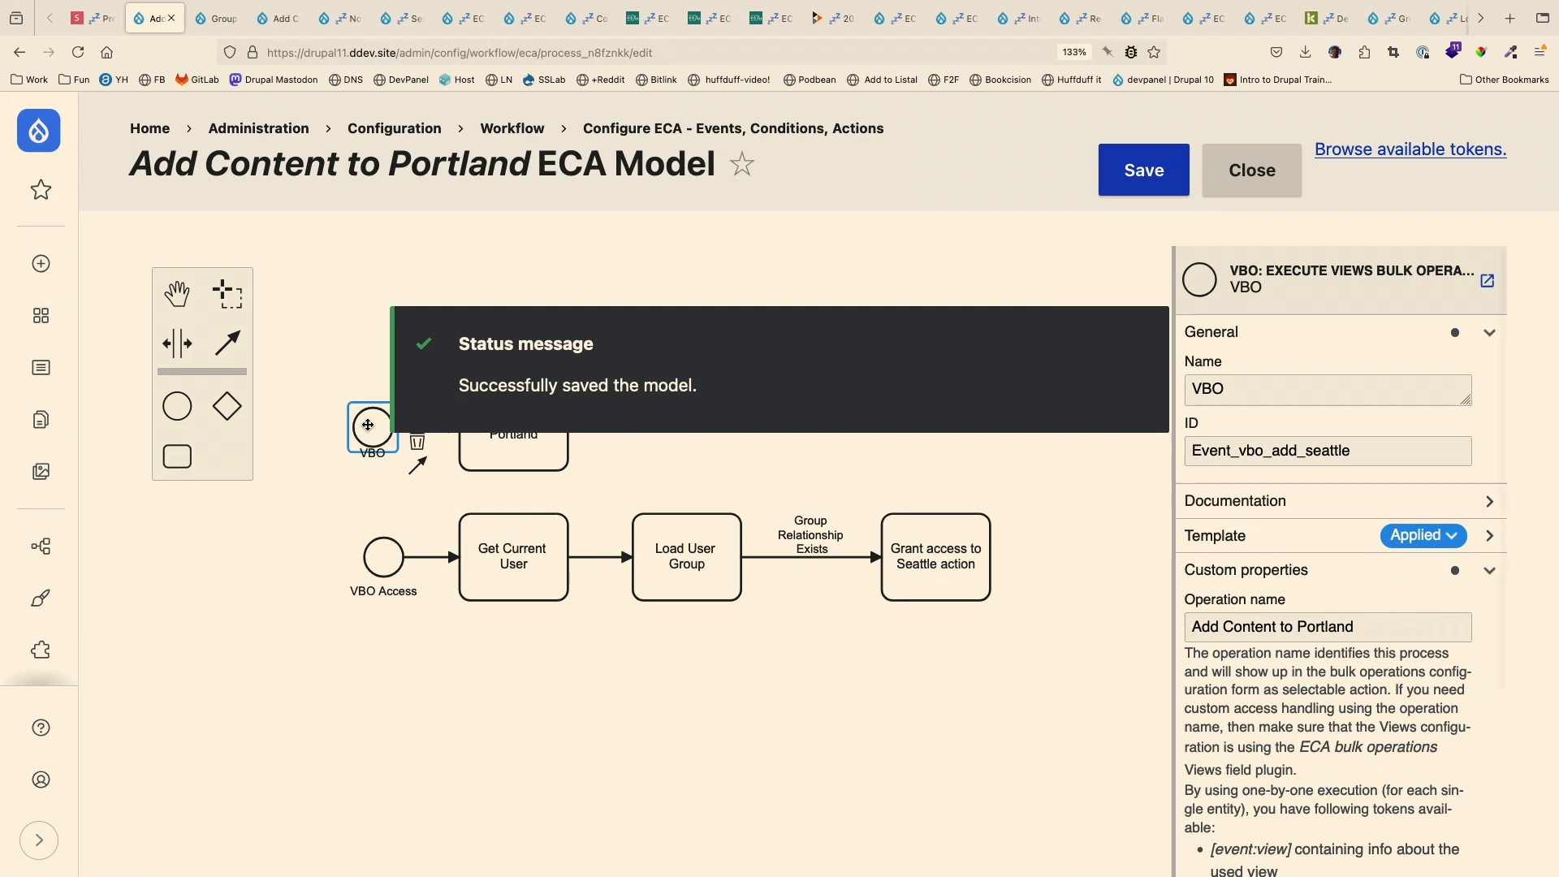
{"action": "left_click", "coordinate": [393, 570]}
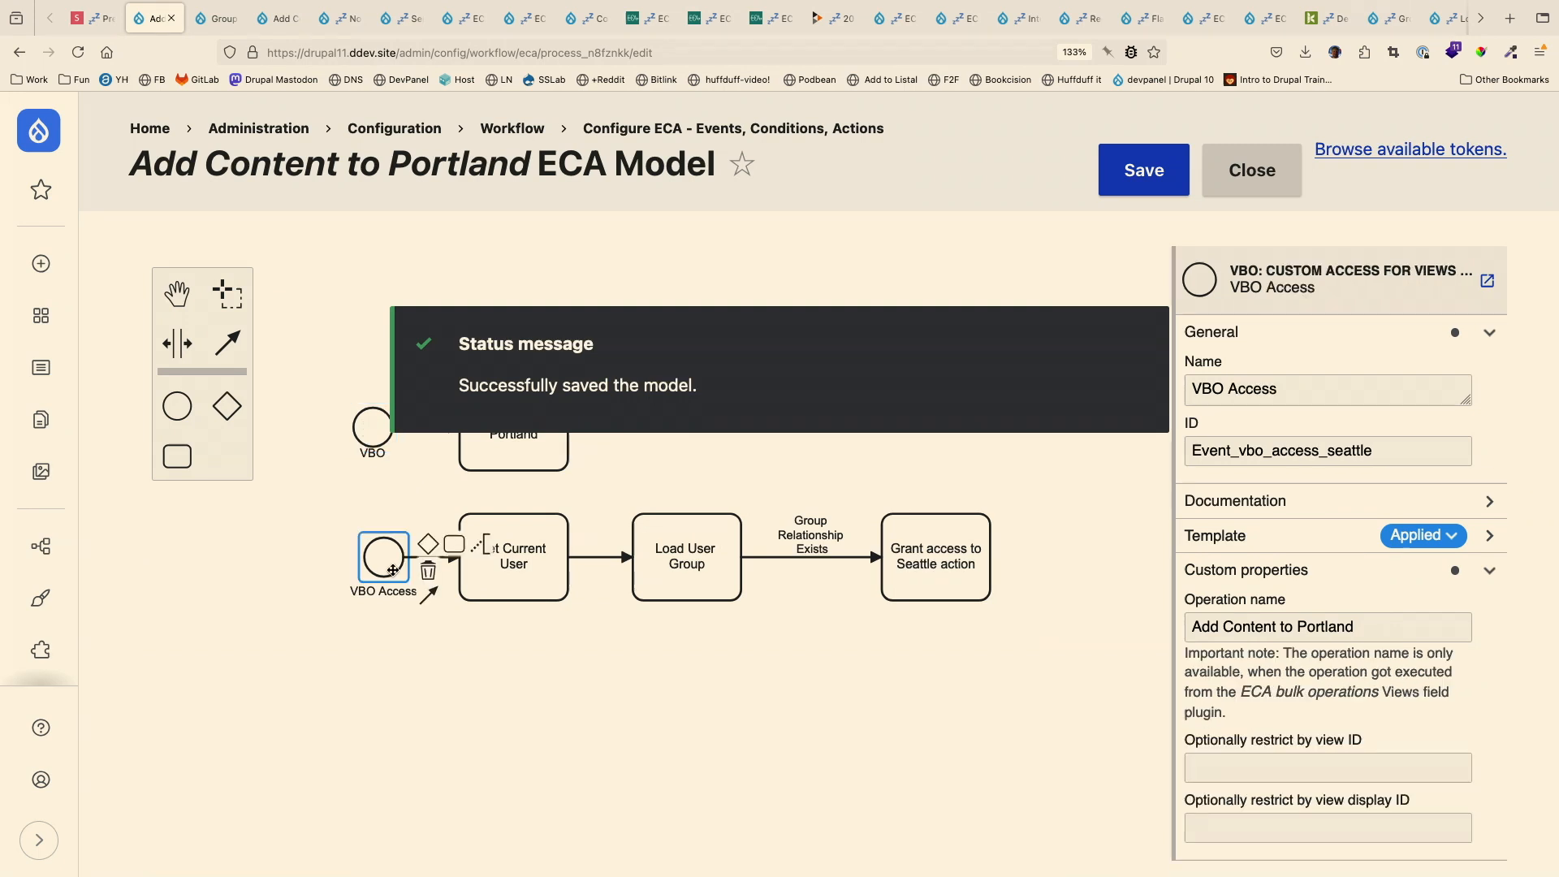
{"action": "left_click", "coordinate": [339, 512]}
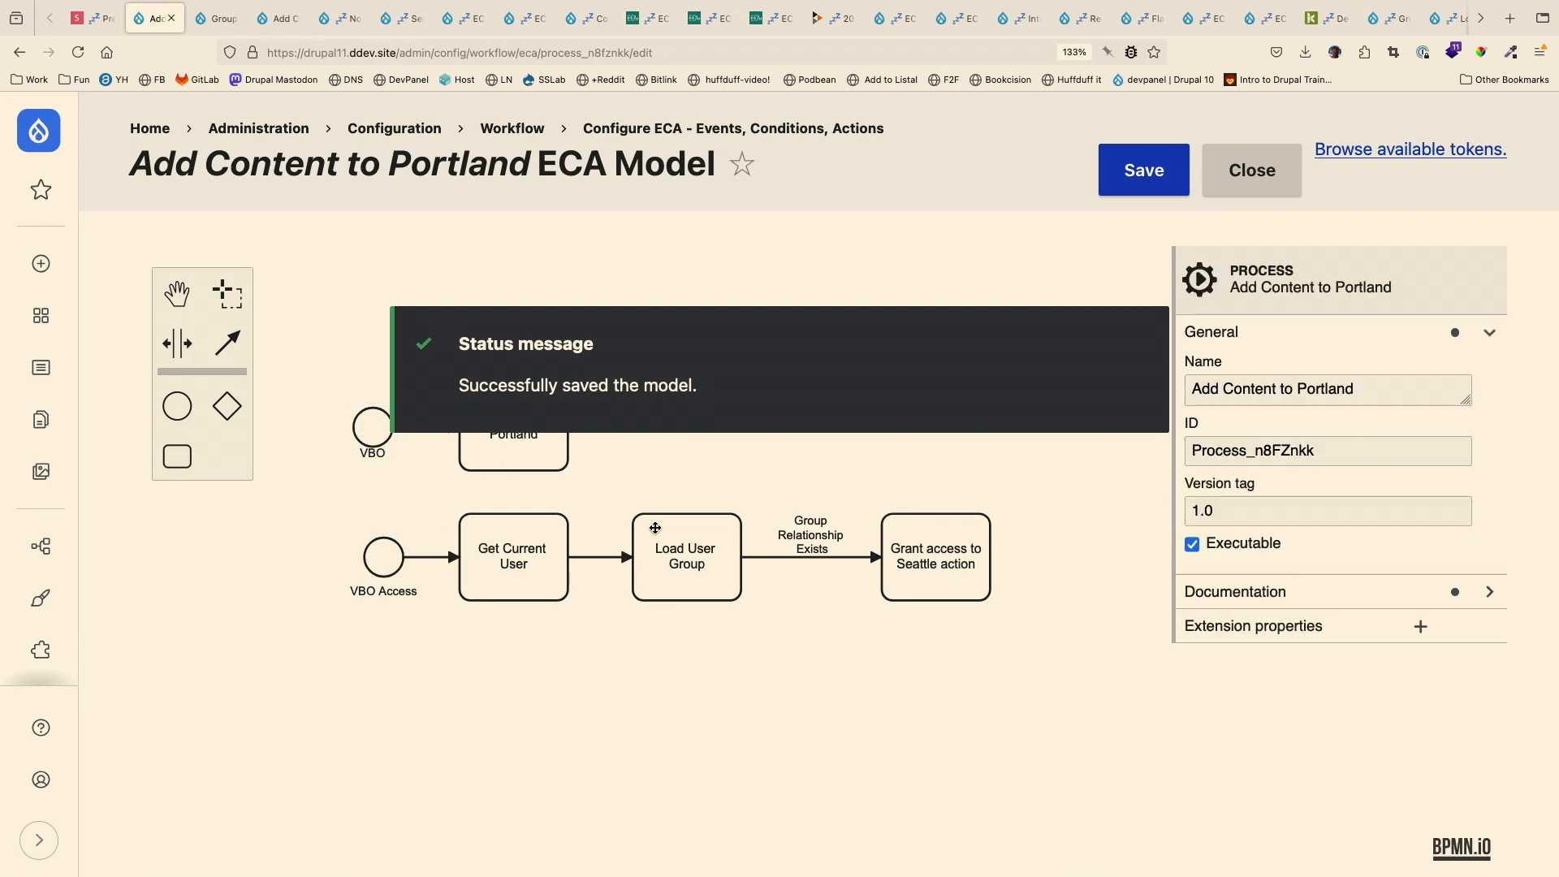
- Examine the properties of the Get Current User and Load User Group actions in the Portland model
{"action": "left_click", "coordinate": [511, 562]}
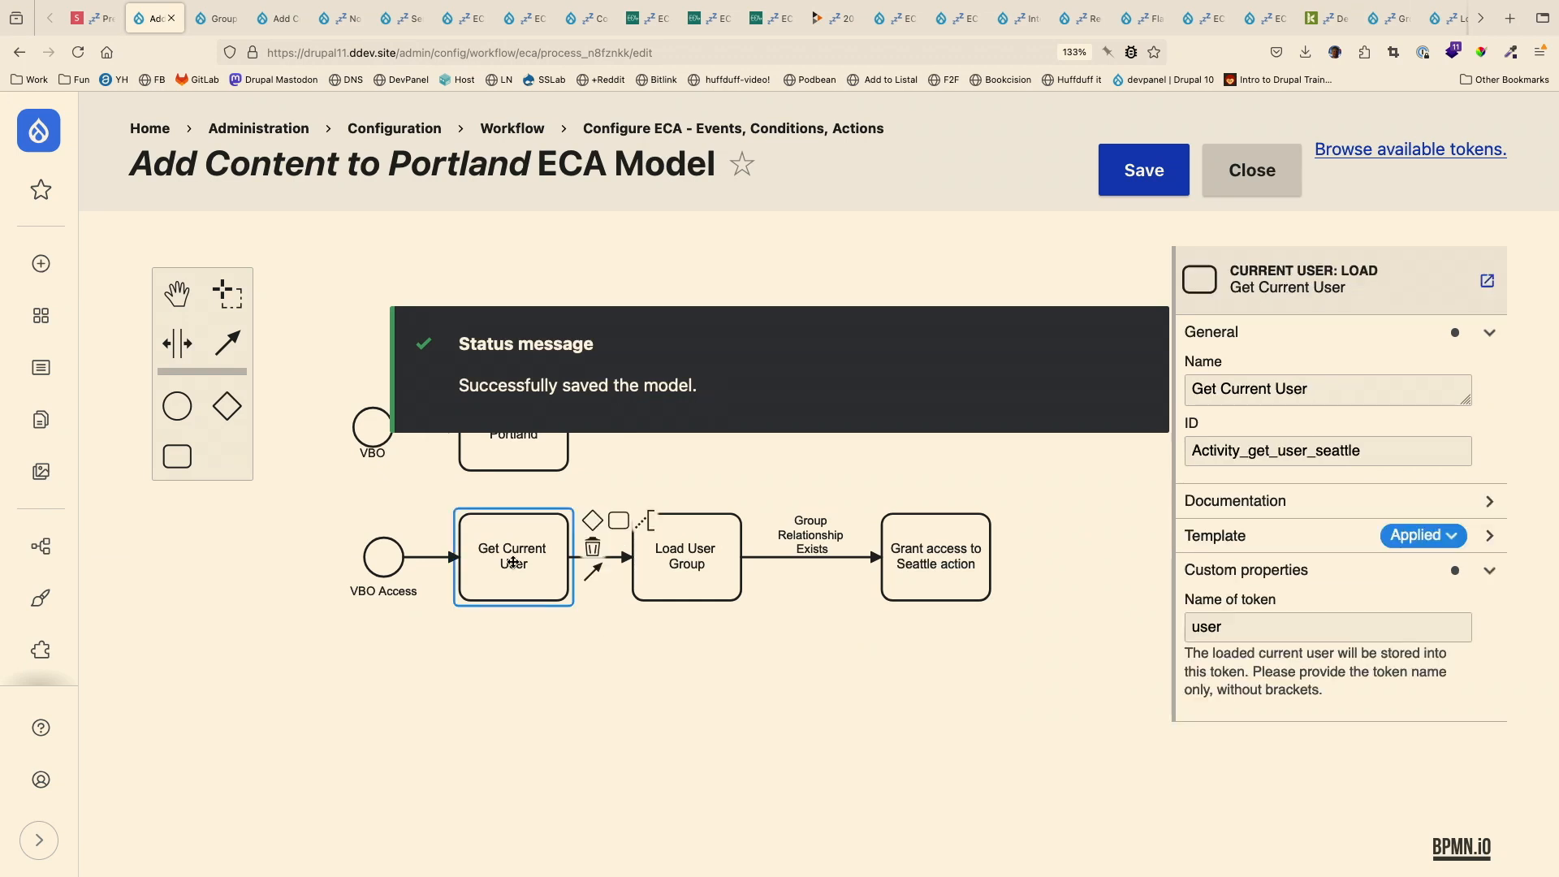
{"action": "left_click", "coordinate": [669, 573]}
{"action": "scroll", "coordinate": [776, 670], "scroll_direction": "down", "scroll_amount": 2}
{"action": "scroll", "coordinate": [1425, 694], "scroll_direction": "down", "scroll_amount": 3}
{"action": "scroll", "coordinate": [1424, 694], "scroll_direction": "down", "scroll_amount": 3}
{"action": "scroll", "coordinate": [991, 665], "scroll_direction": "up", "scroll_amount": 2}
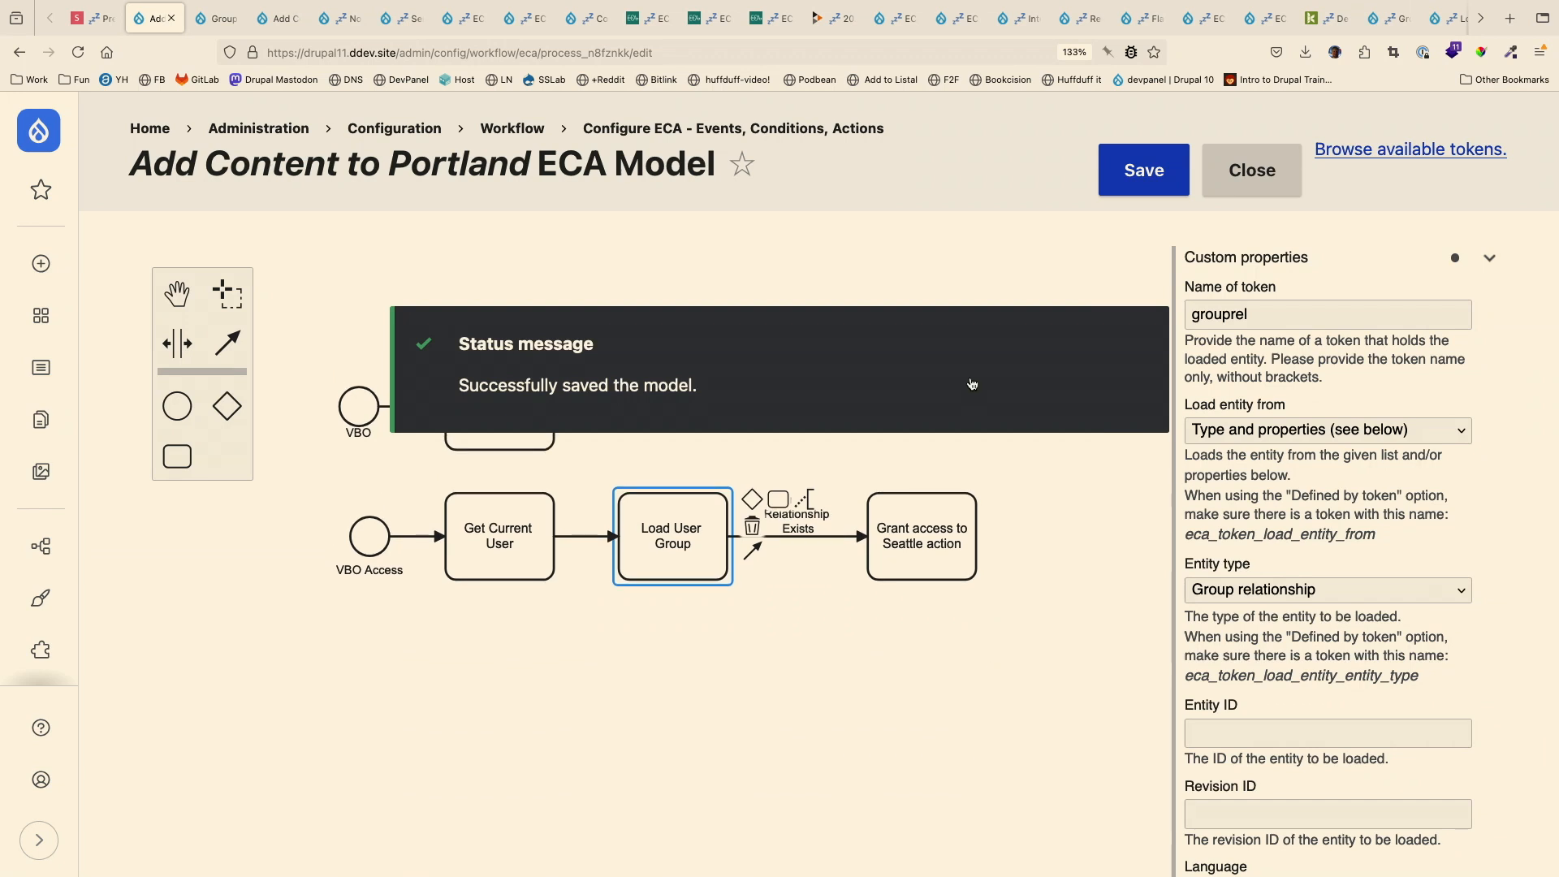
- Compare the token name of the Load User Group action with the one checked by the Group Relationship Exists condition
{"action": "left_click", "coordinate": [779, 572]}
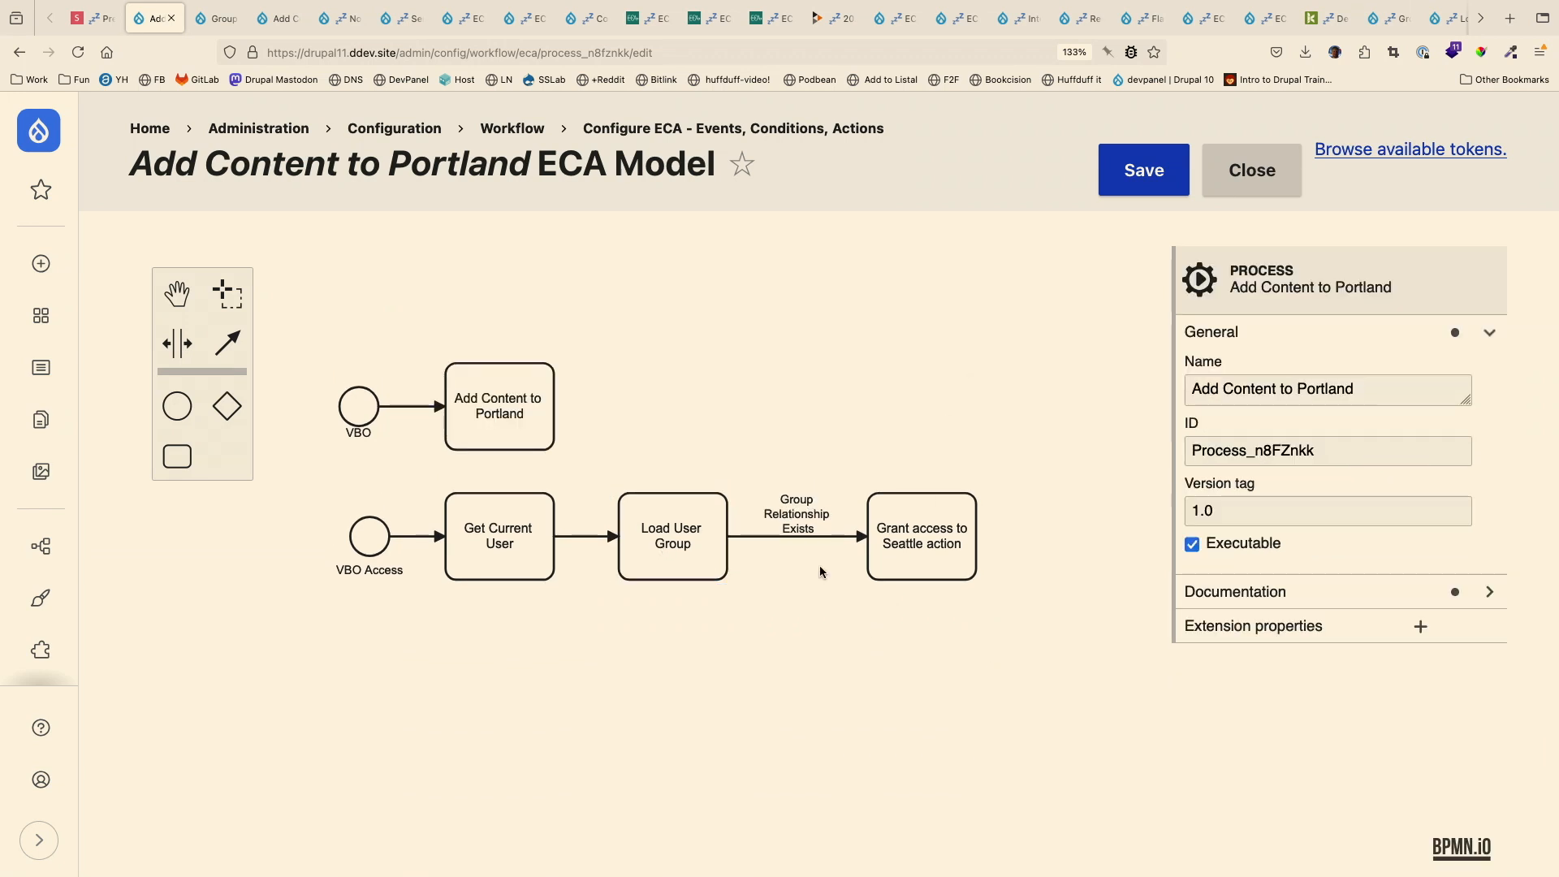
{"action": "left_click", "coordinate": [909, 539]}
{"action": "left_click", "coordinate": [781, 511]}
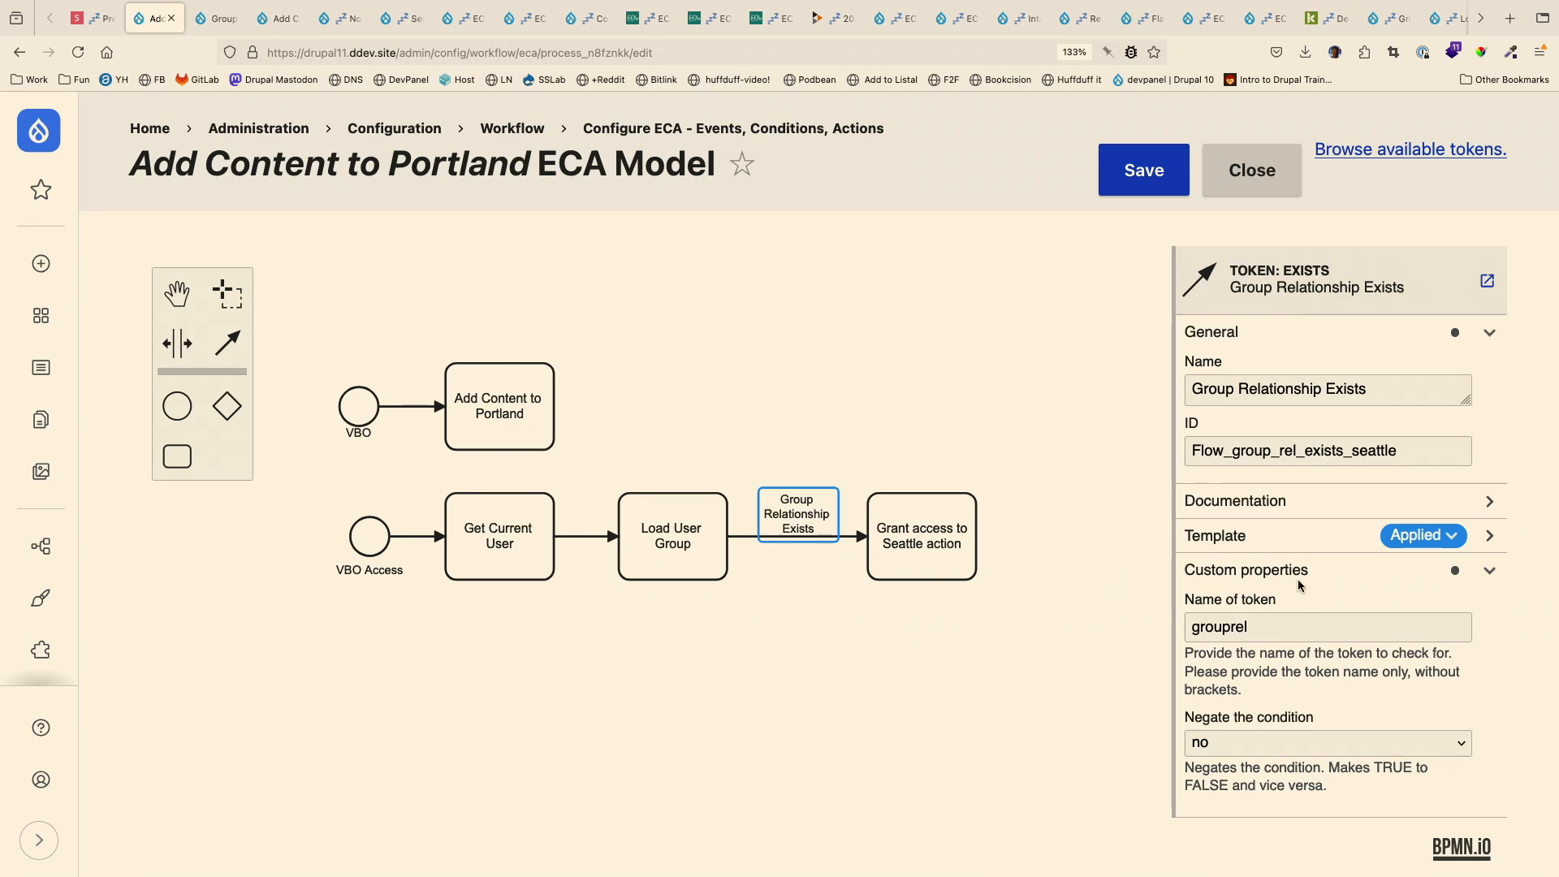
{"action": "left_click", "coordinate": [701, 537]}
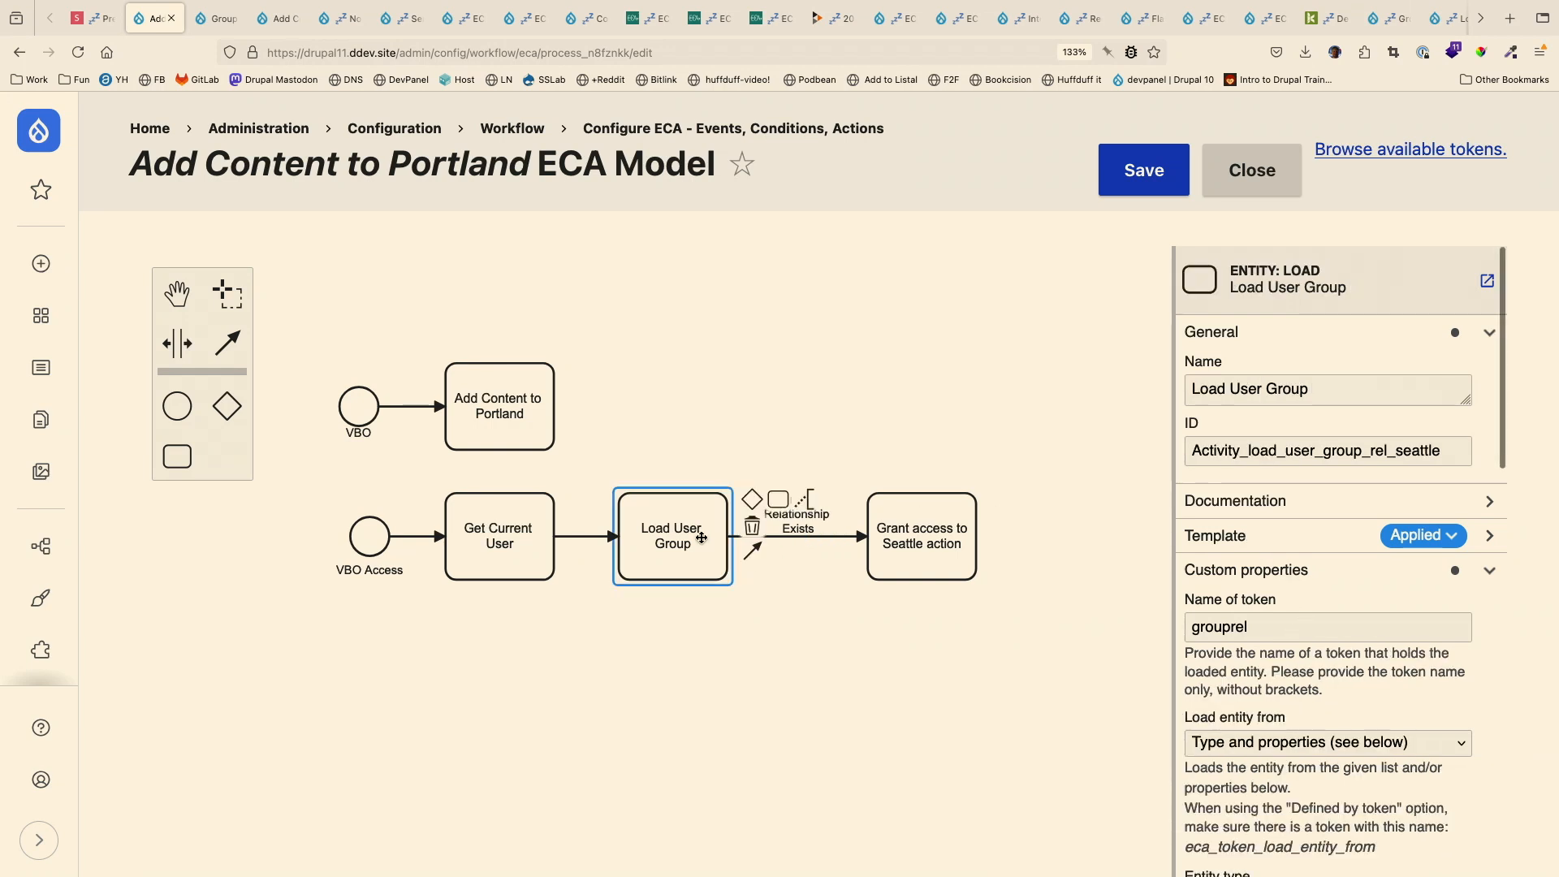
{"action": "scroll", "coordinate": [701, 537], "scroll_direction": "left", "scroll_amount": 1}
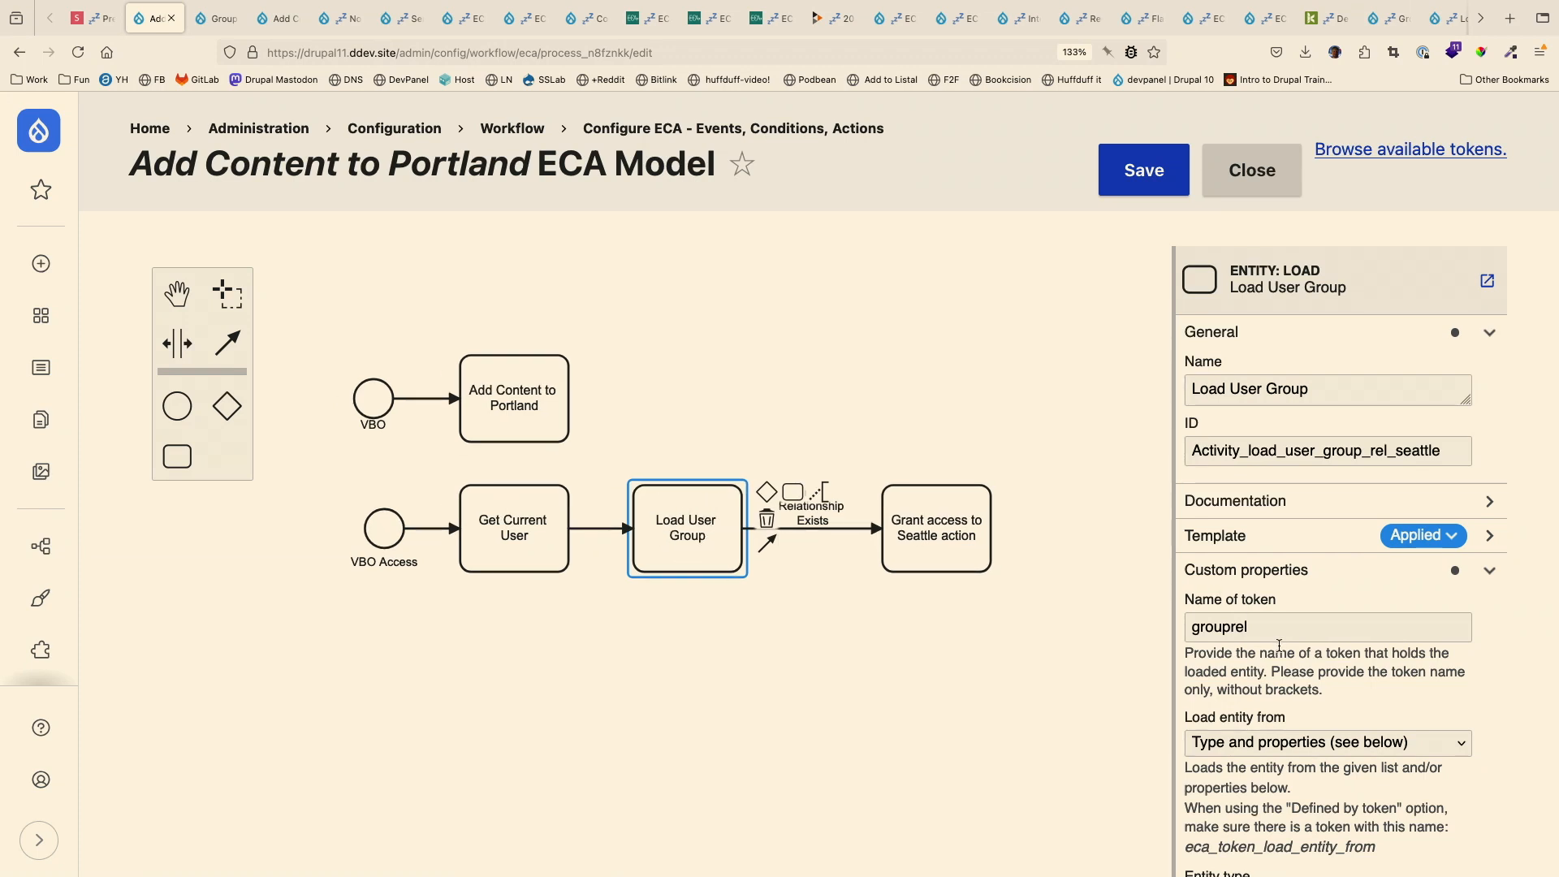
{"action": "left_click_drag", "start_coordinate": [1255, 626], "coordinate": [1178, 632]}
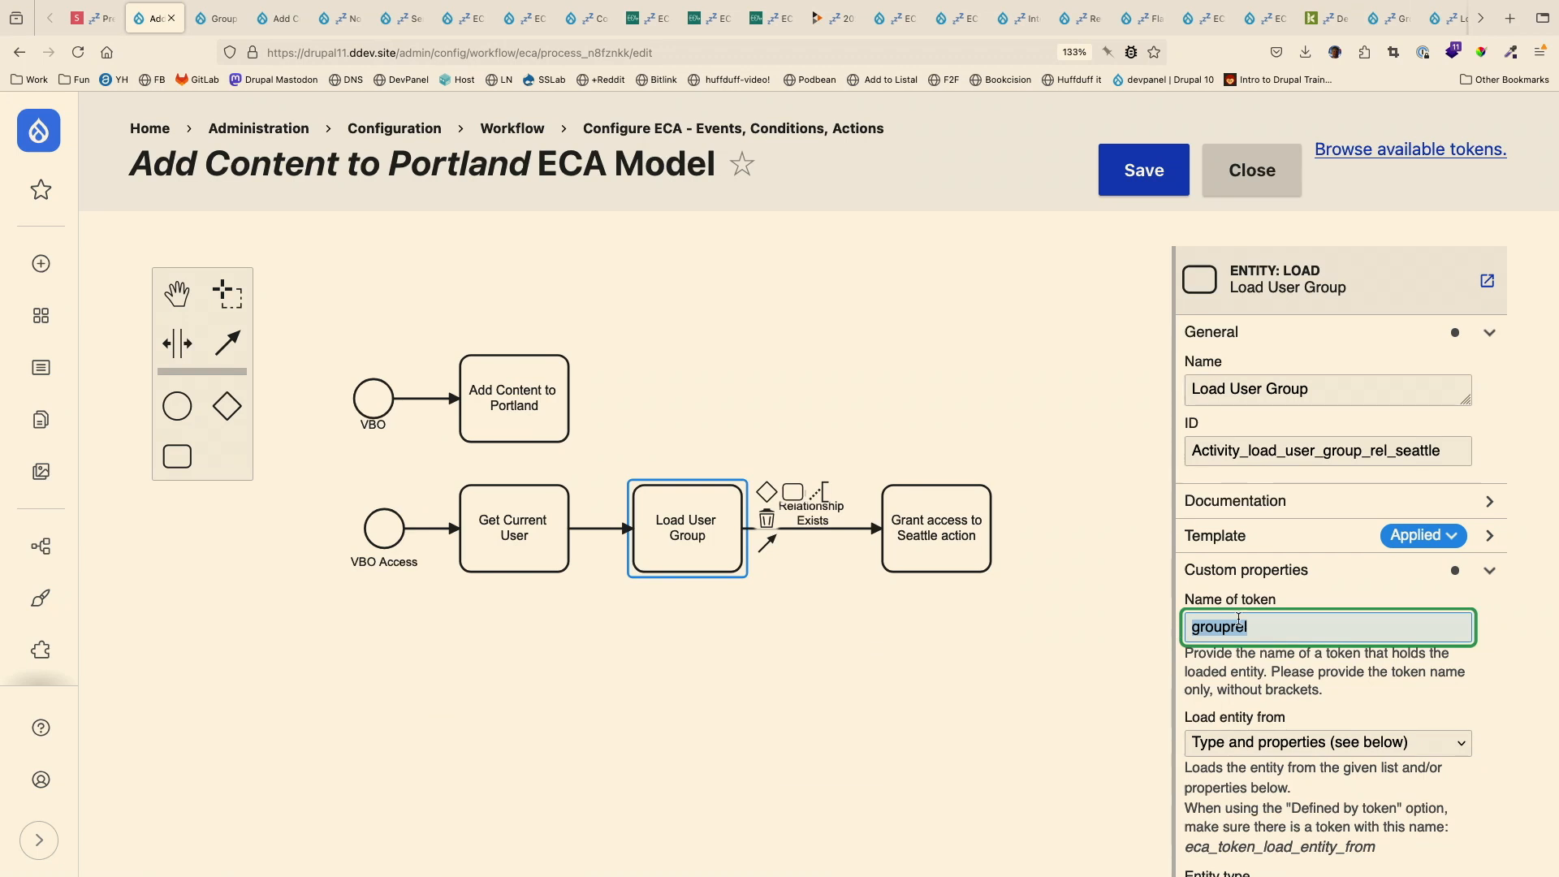
{"action": "left_click", "coordinate": [816, 615]}
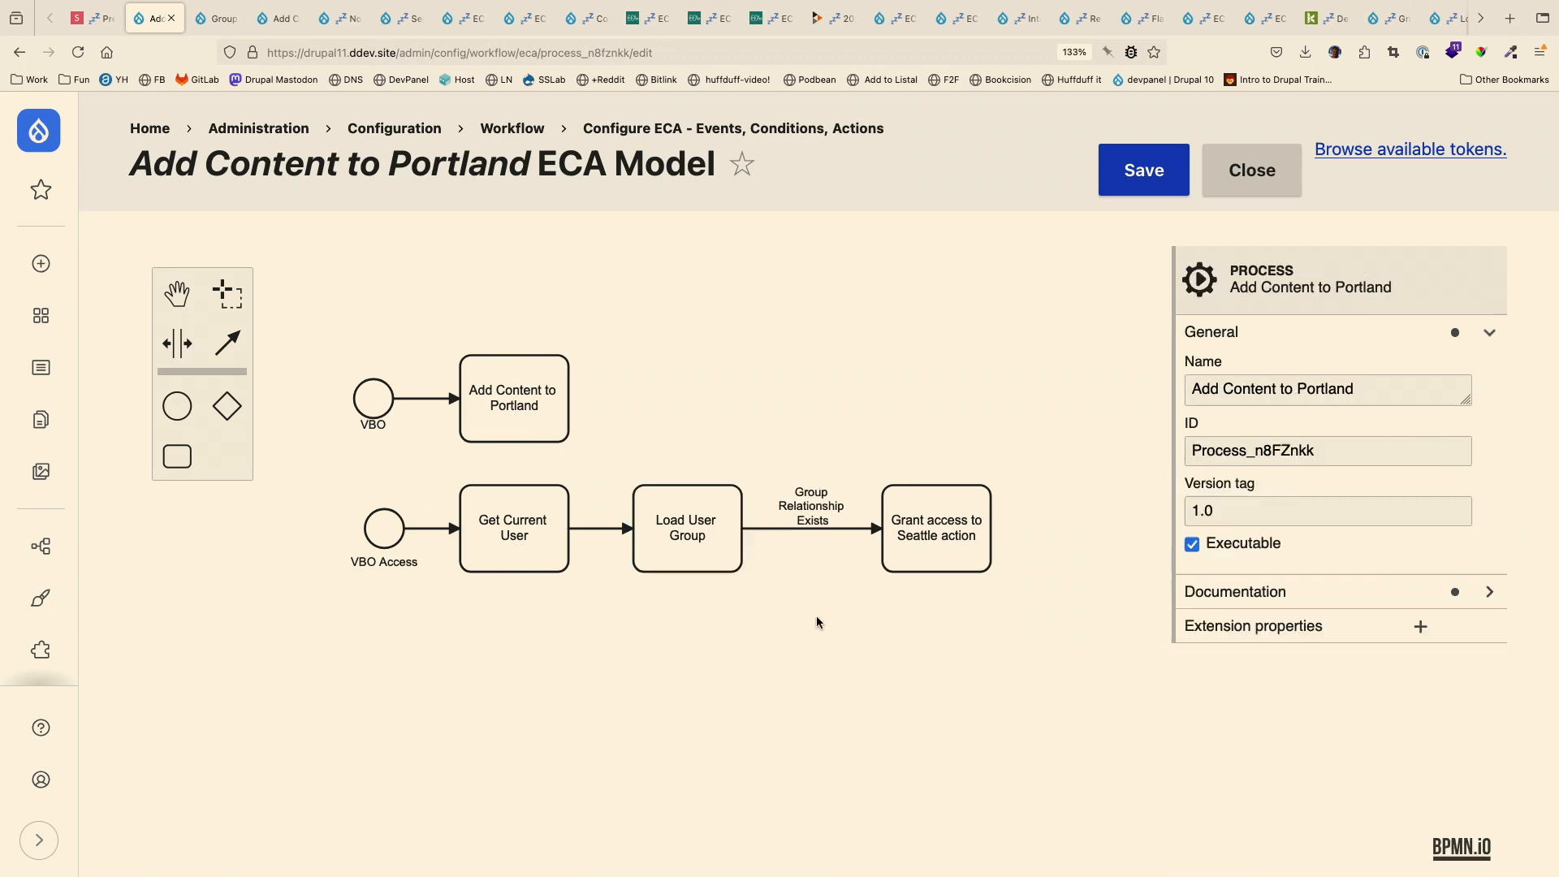
{"action": "left_click", "coordinate": [818, 513]}
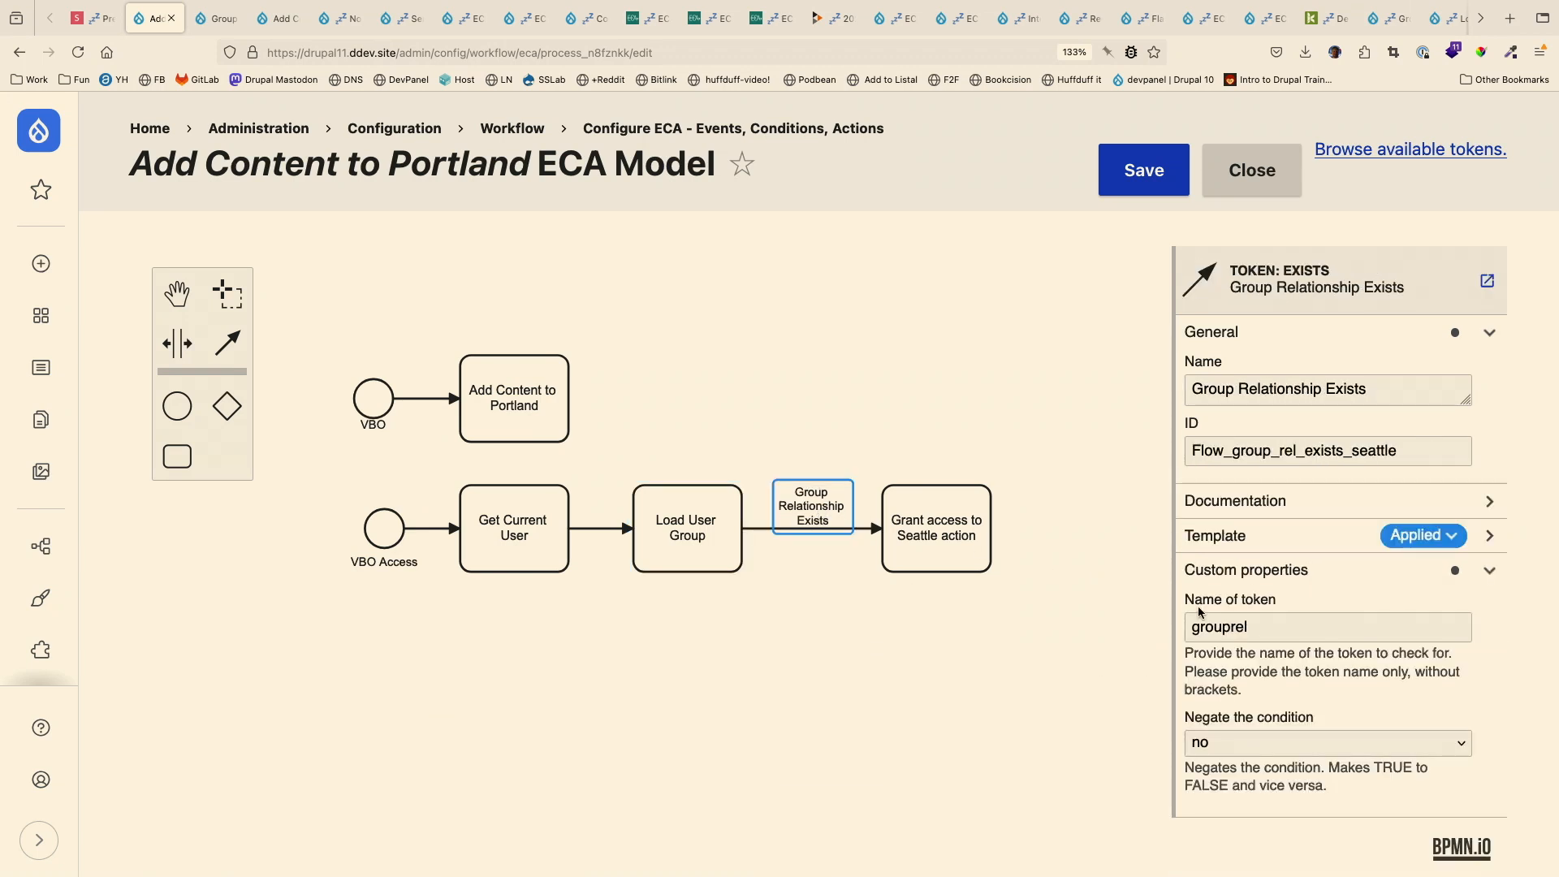
{"action": "left_click_drag", "start_coordinate": [1261, 631], "coordinate": [1195, 632]}
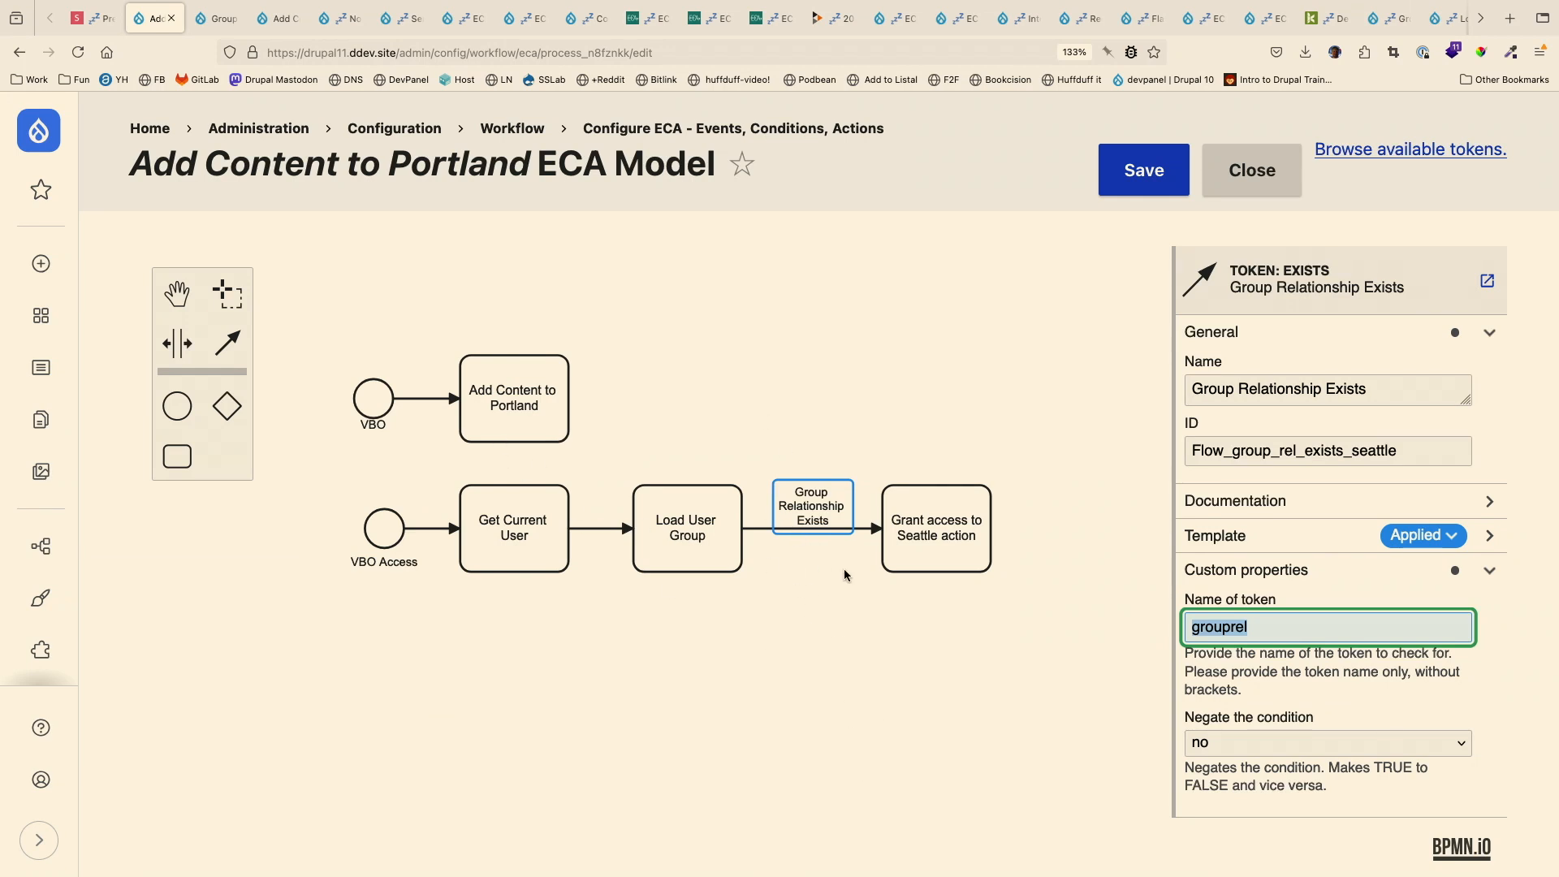
- Look through the bulk action choices on the Group Content page once more
{"action": "left_click", "coordinate": [216, 23]}
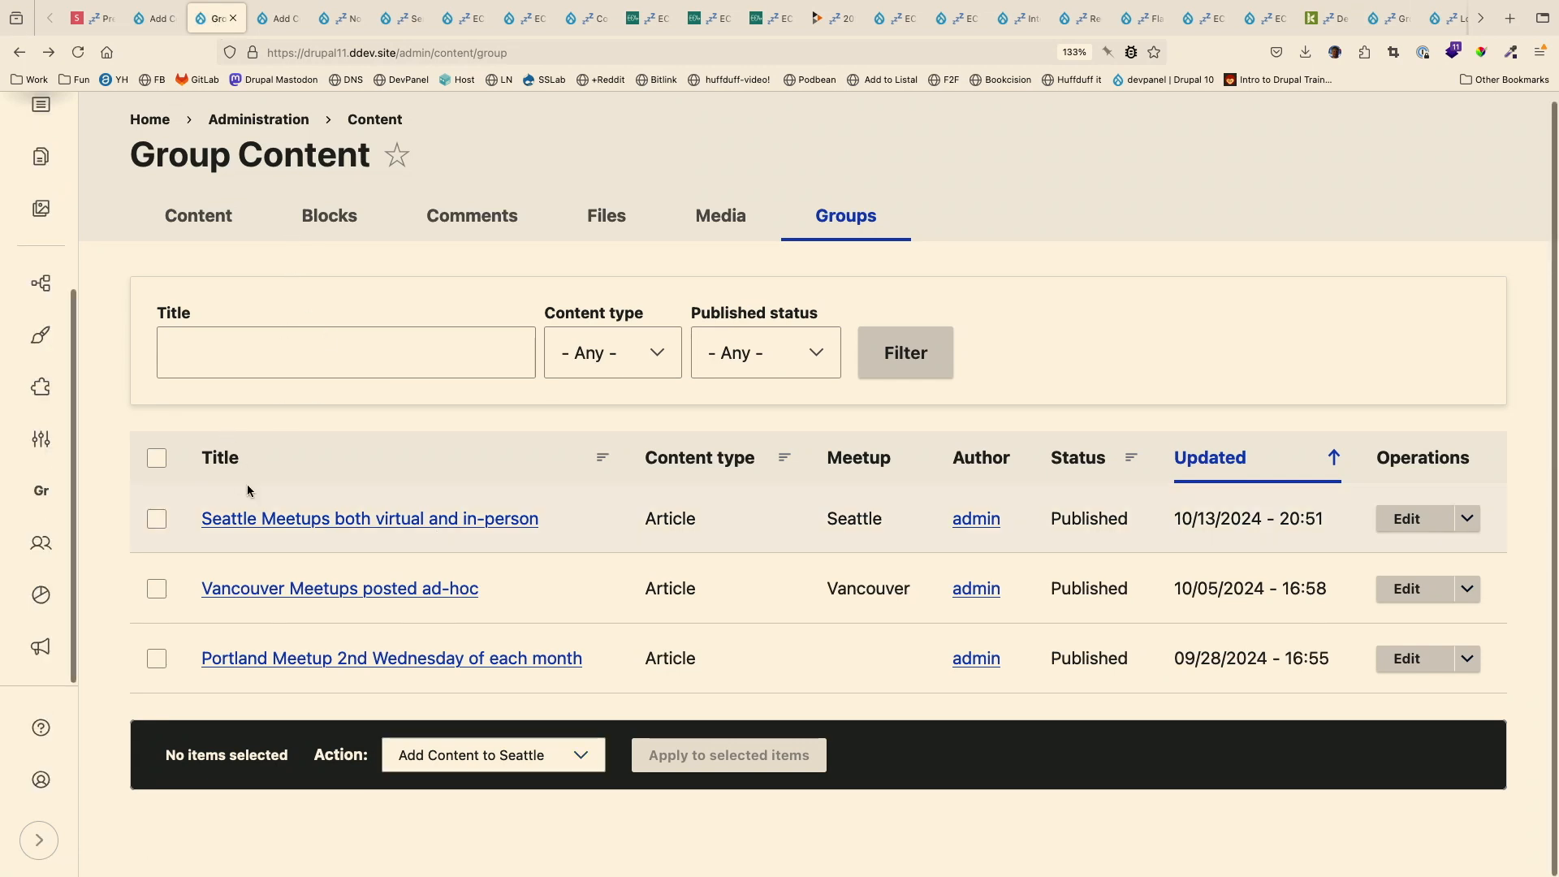
{"action": "left_click", "coordinate": [576, 754]}
{"action": "left_click", "coordinate": [582, 811]}
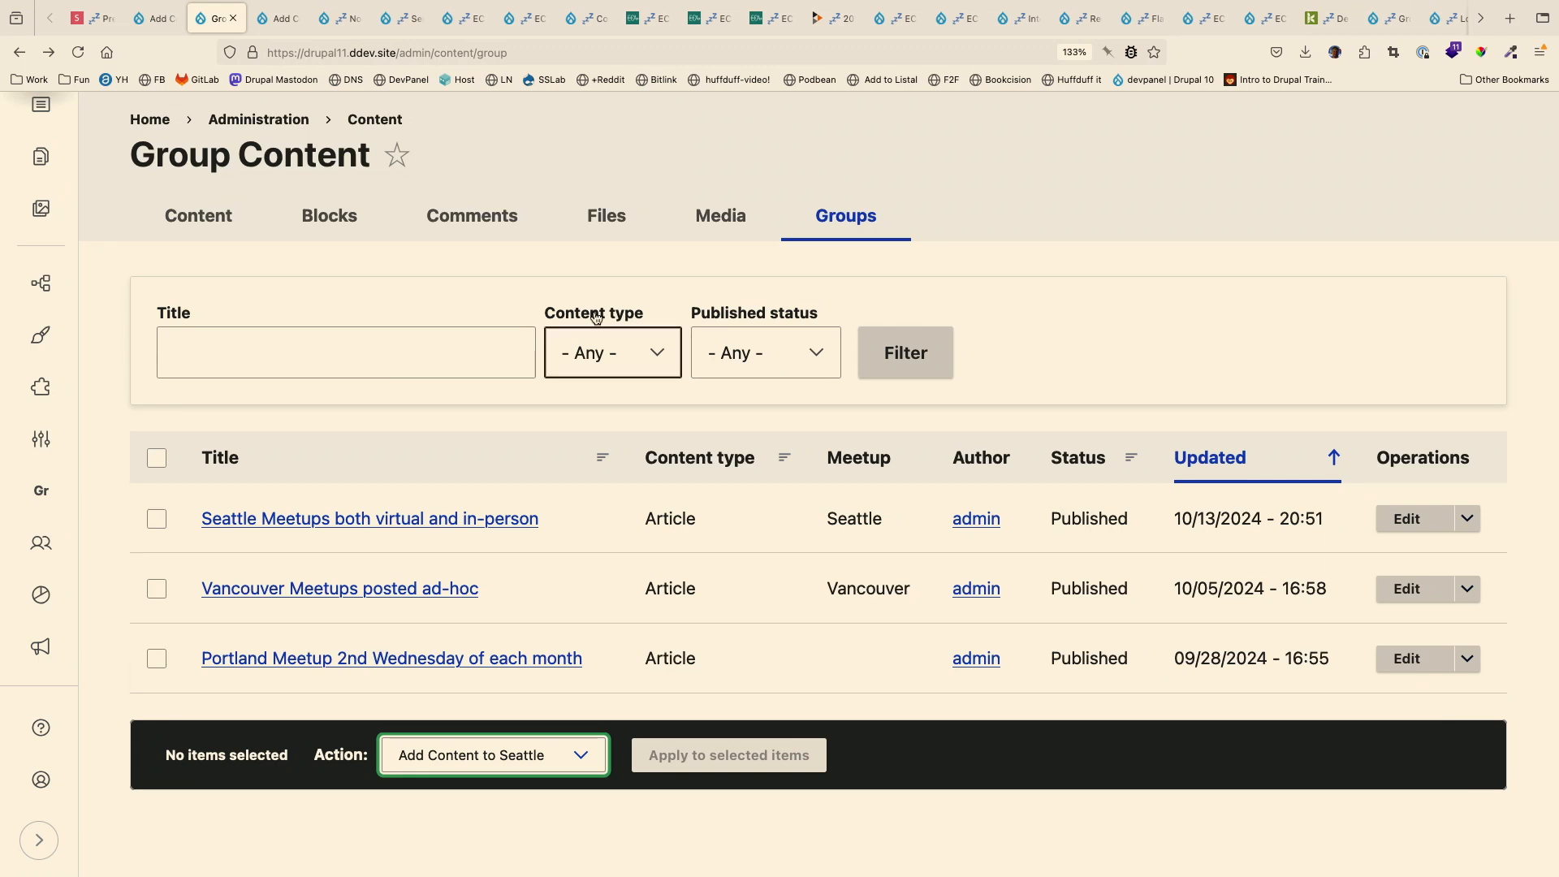
- Open the Group Content view for editing from the site's list of views
{"action": "scroll", "coordinate": [14, 500], "scroll_direction": "down", "scroll_amount": 1}
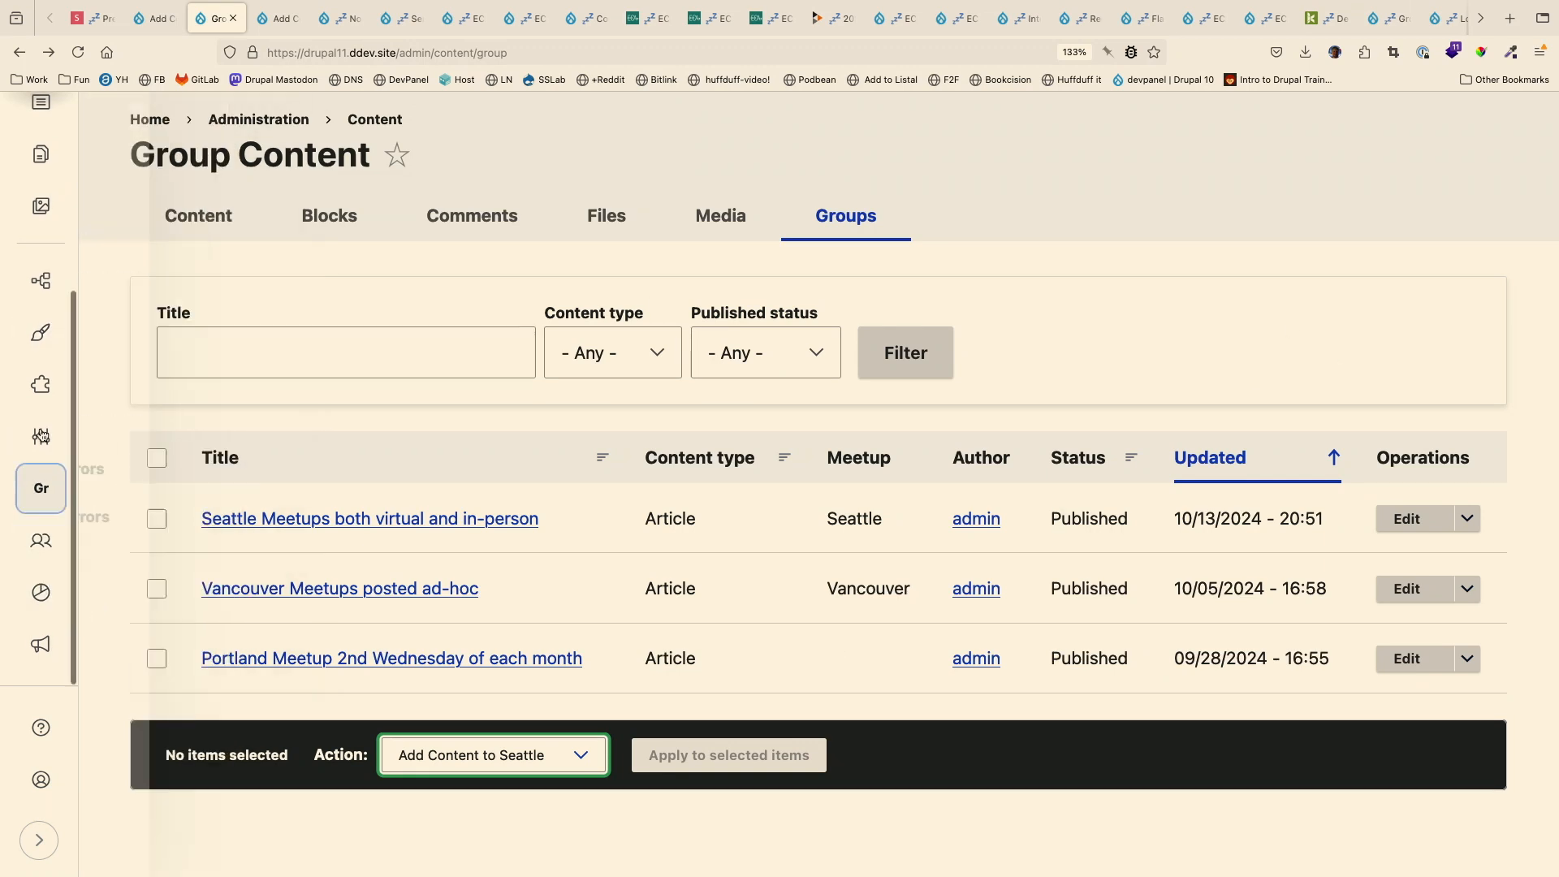
{"action": "mouse_move", "coordinate": [47, 435]}
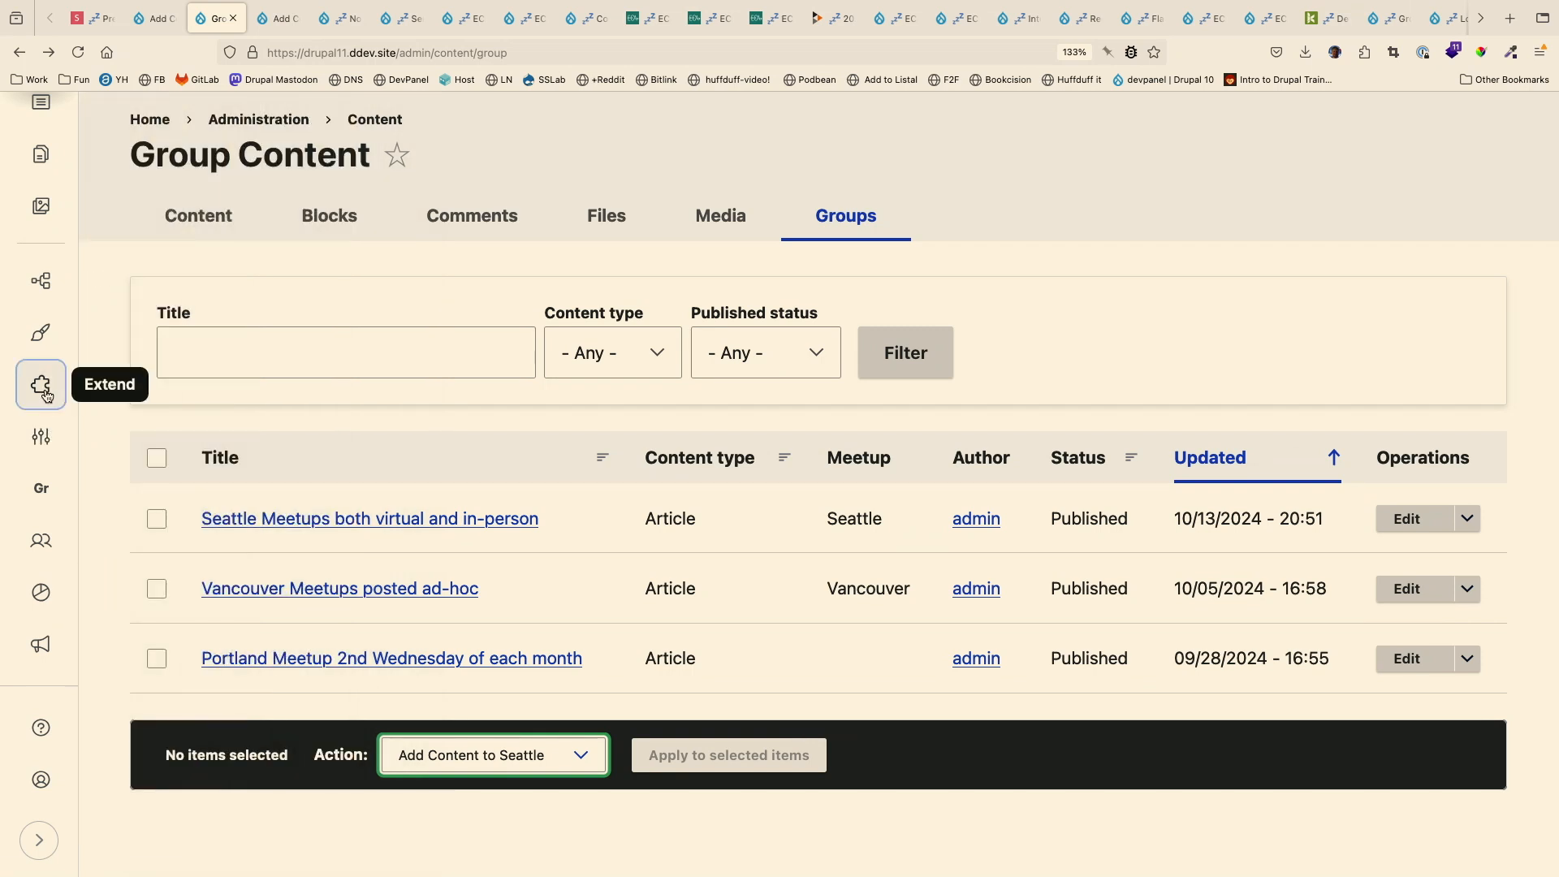
{"action": "mouse_move", "coordinate": [42, 280]}
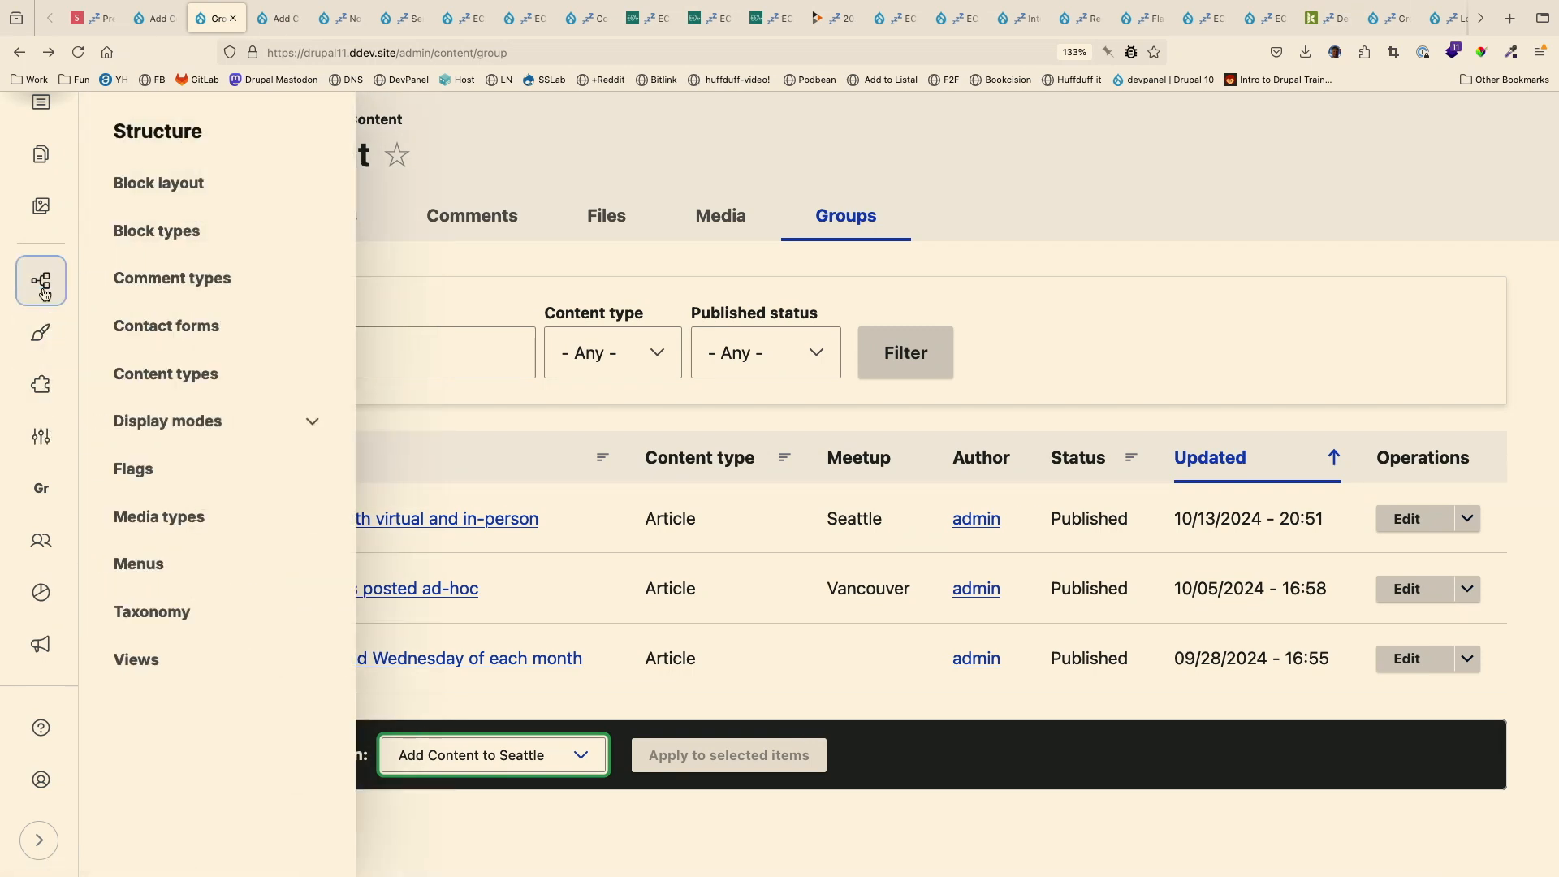
{"action": "left_click", "coordinate": [170, 664]}
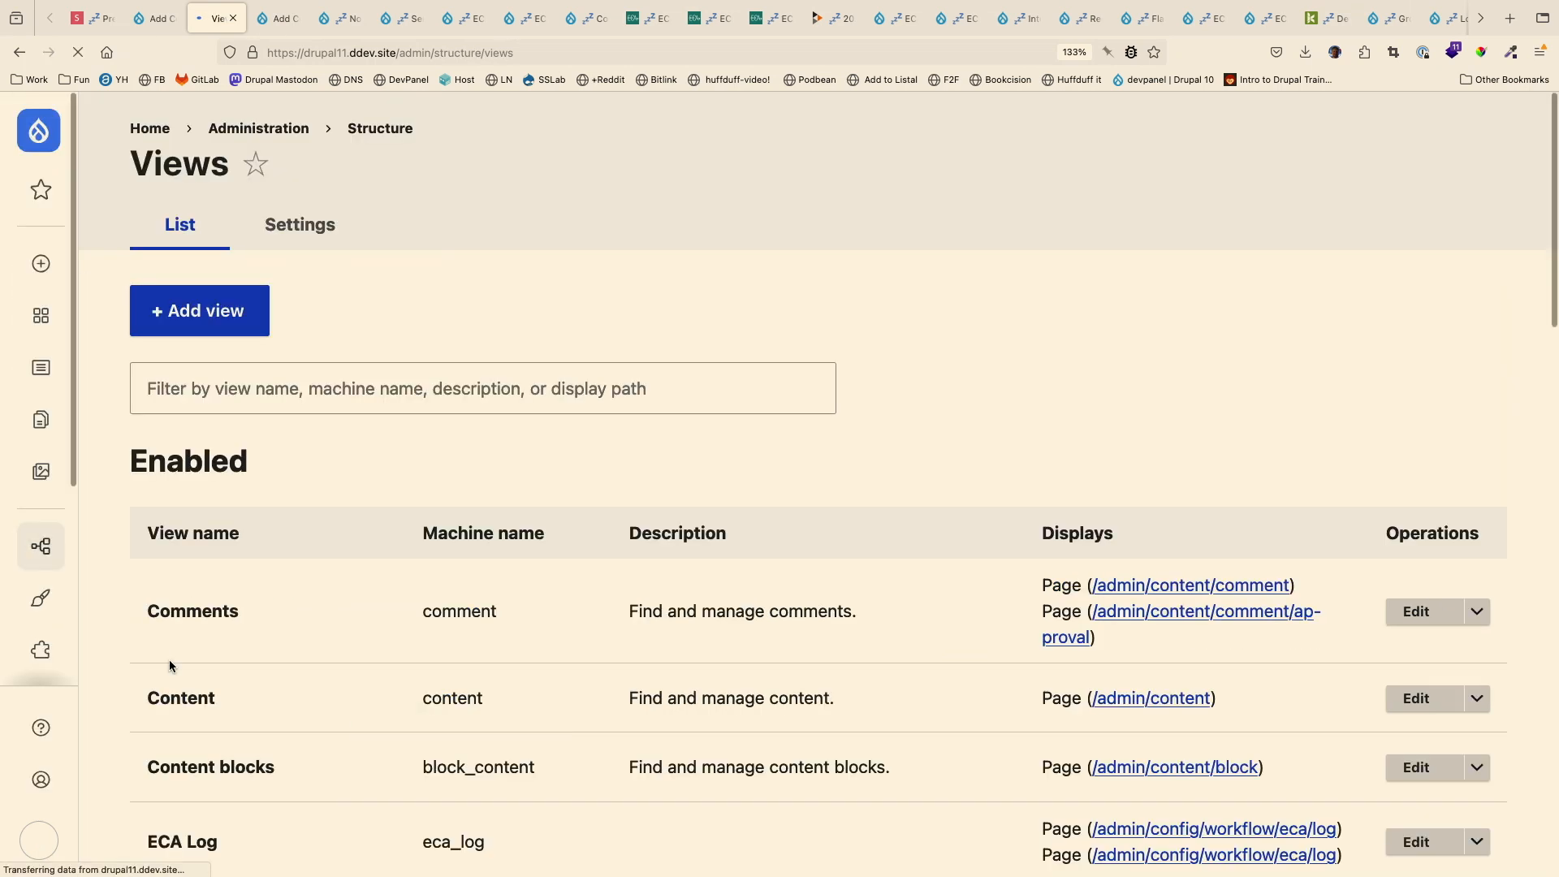
{"action": "scroll", "coordinate": [556, 630], "scroll_direction": "down", "scroll_amount": 8}
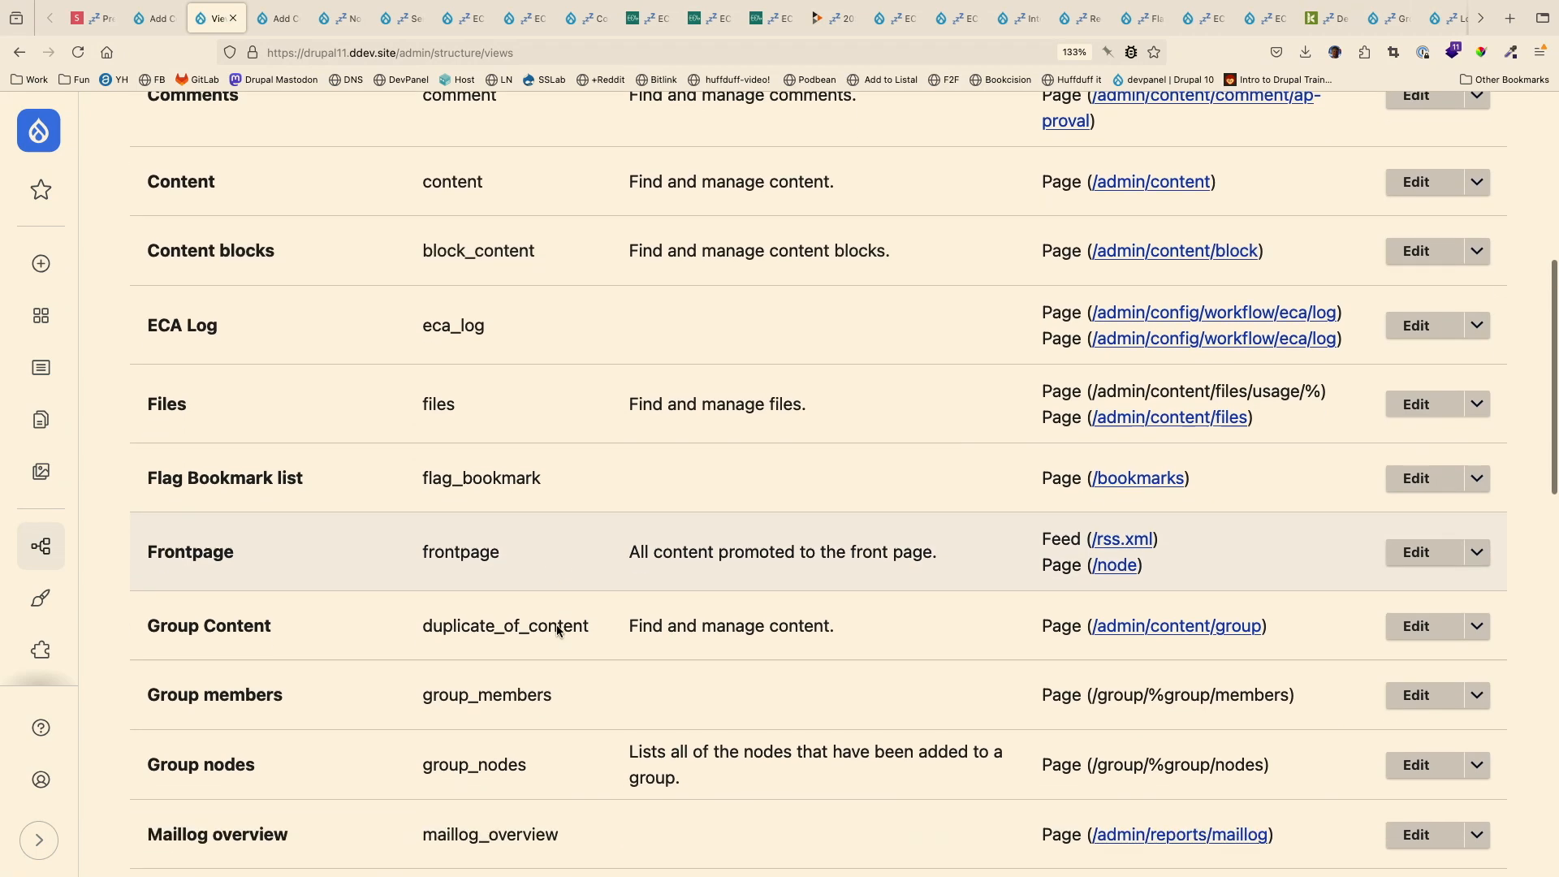
{"action": "left_click", "coordinate": [1428, 493]}
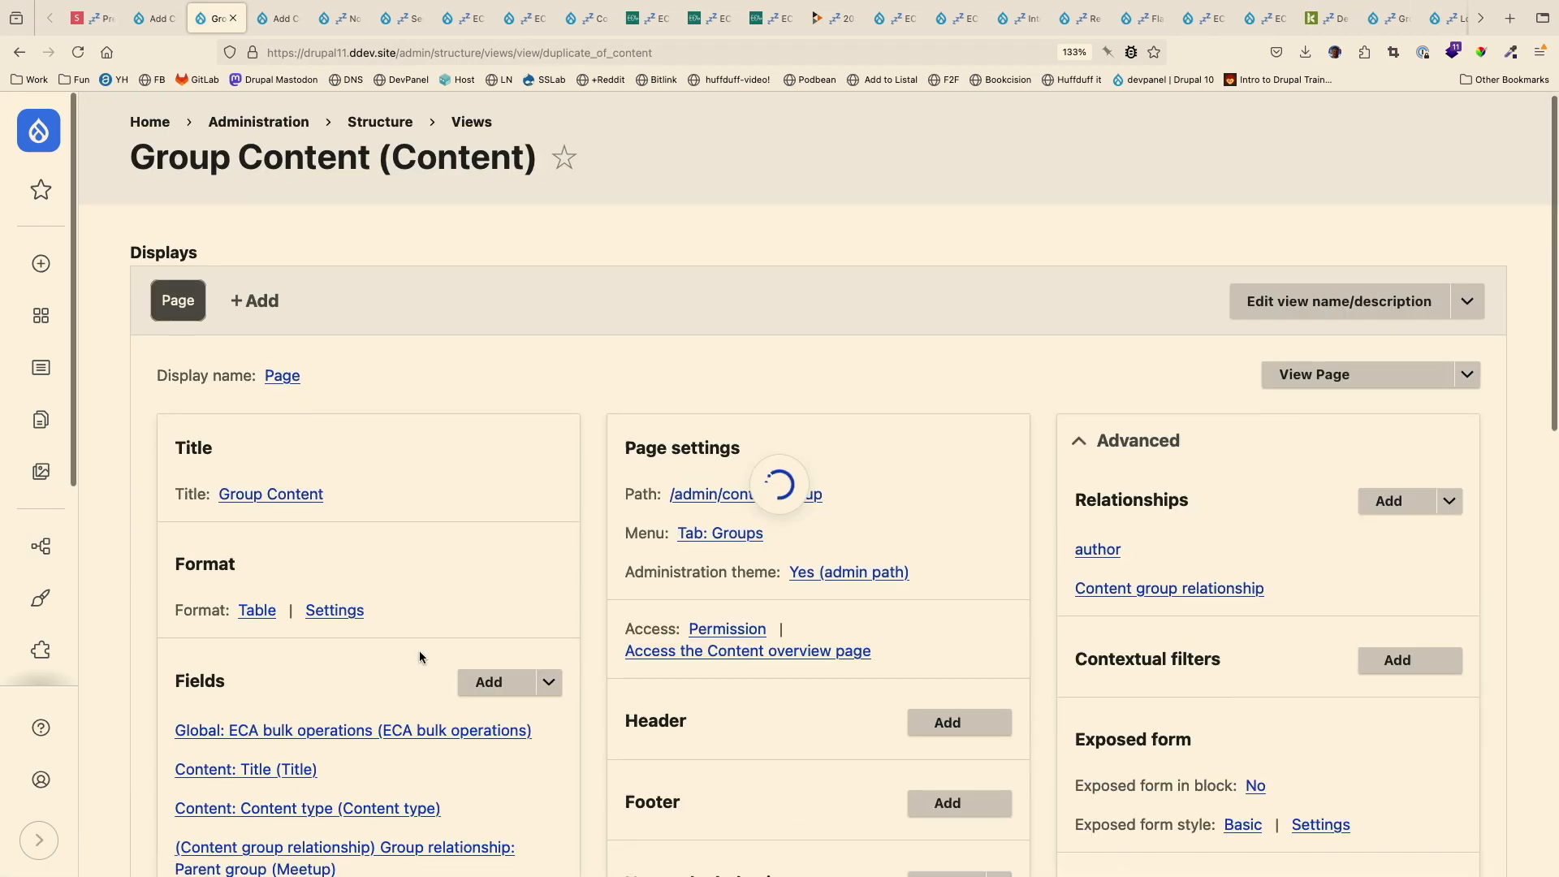
- Enable the Add Content to Portland action in the view's Global: ECA bulk operations field and apply the change
{"action": "scroll", "coordinate": [419, 650], "scroll_direction": "down", "scroll_amount": 6}
{"action": "left_click", "coordinate": [439, 263]}
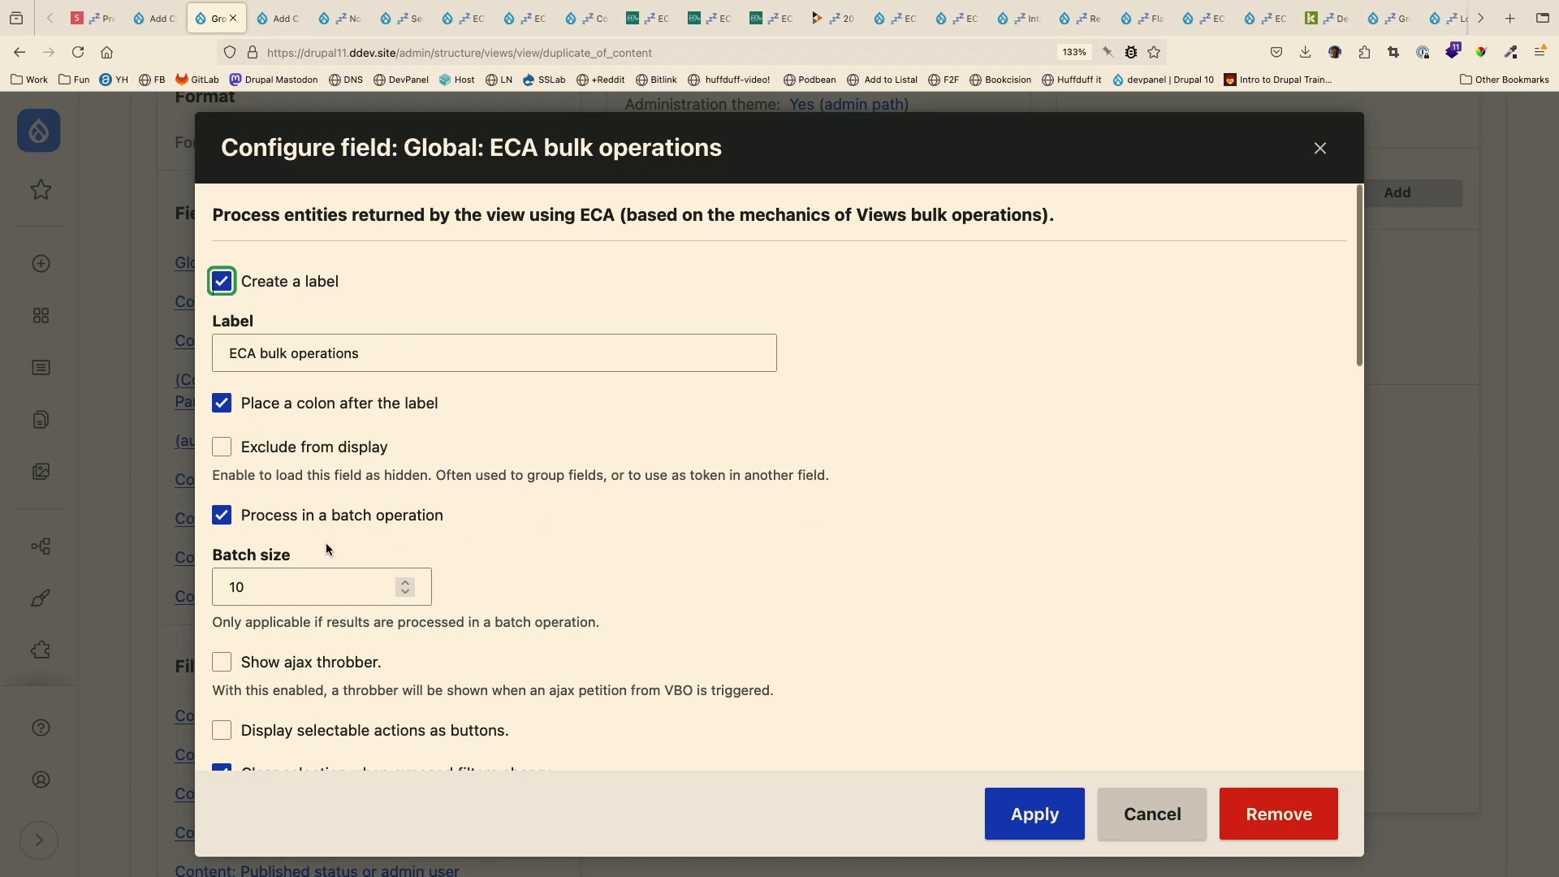
{"action": "scroll", "coordinate": [327, 549], "scroll_direction": "down", "scroll_amount": 10}
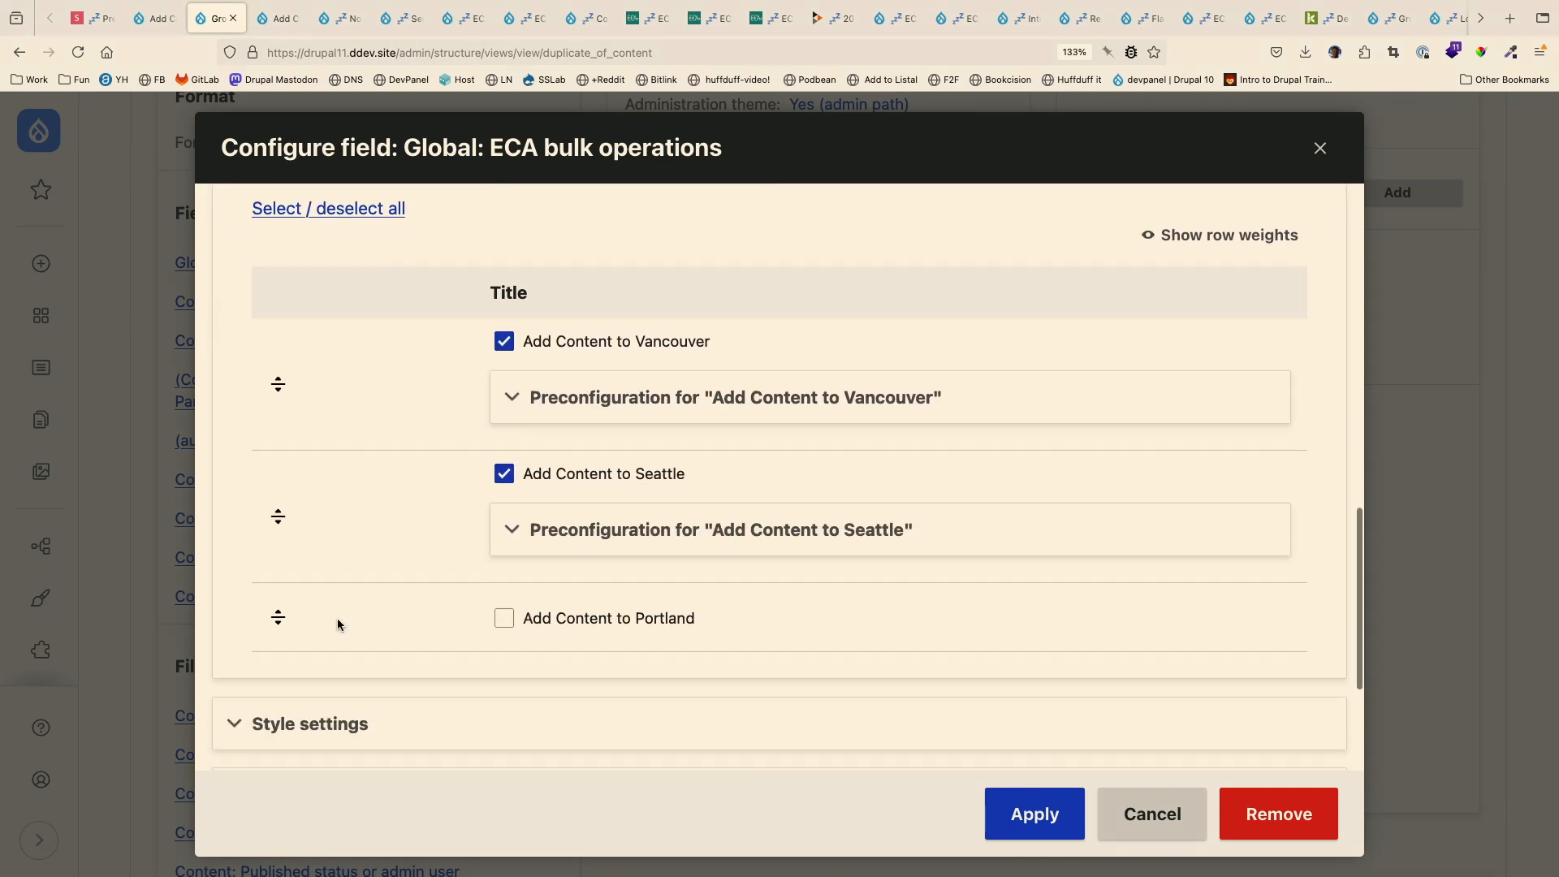
{"action": "left_click", "coordinate": [503, 579]}
{"action": "left_click", "coordinate": [1042, 818]}
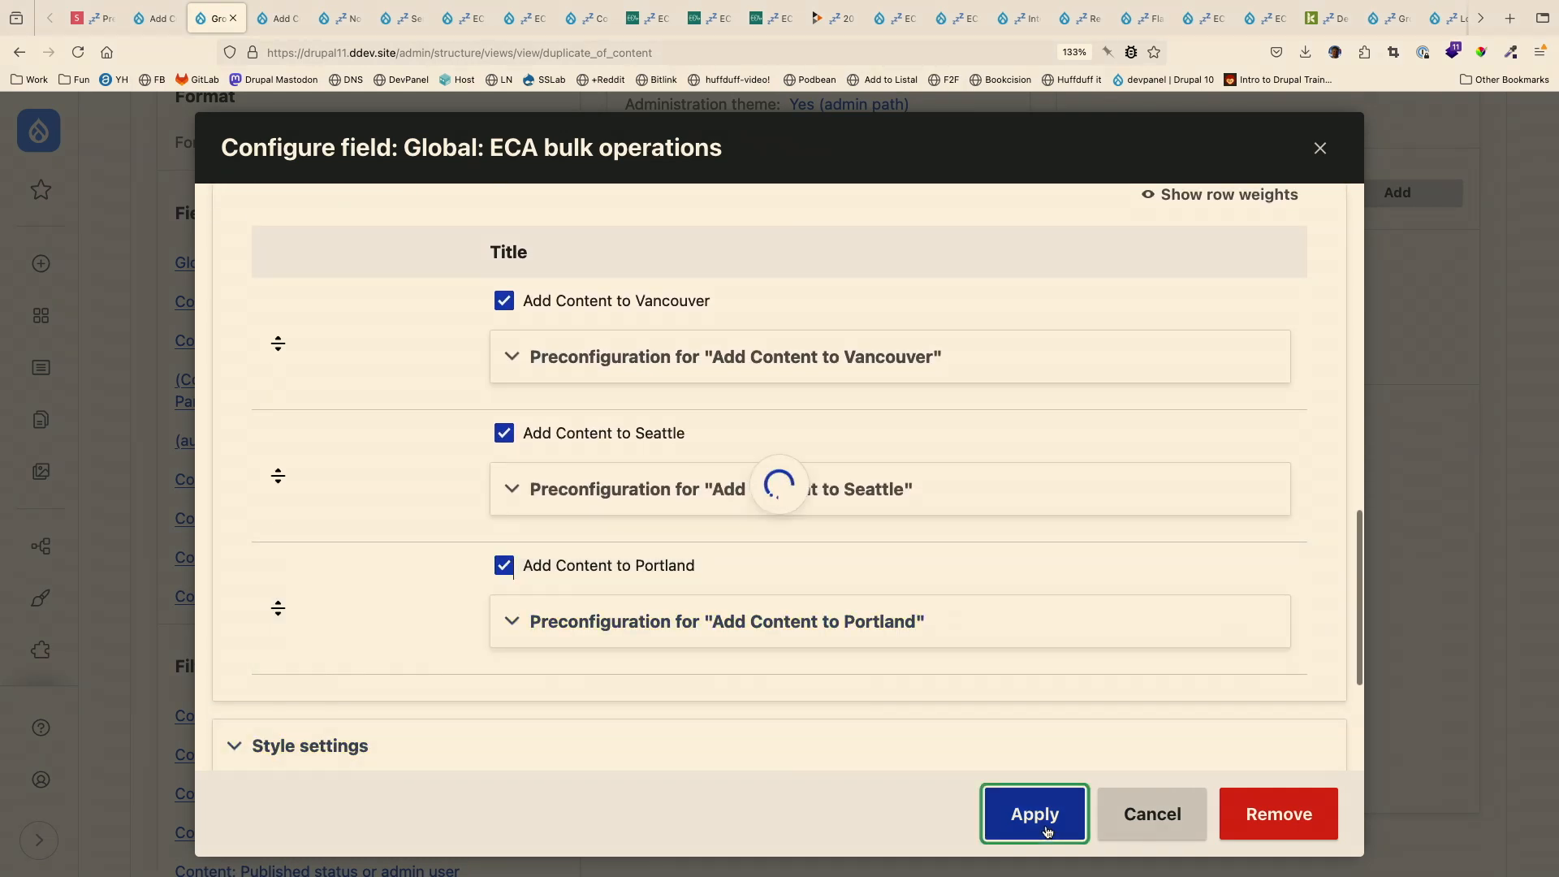
- Reopen the Global: ECA bulk operations field settings to point out the field's name, and close them again with the settings applied
{"action": "scroll", "coordinate": [375, 512], "scroll_direction": "up", "scroll_amount": 5}
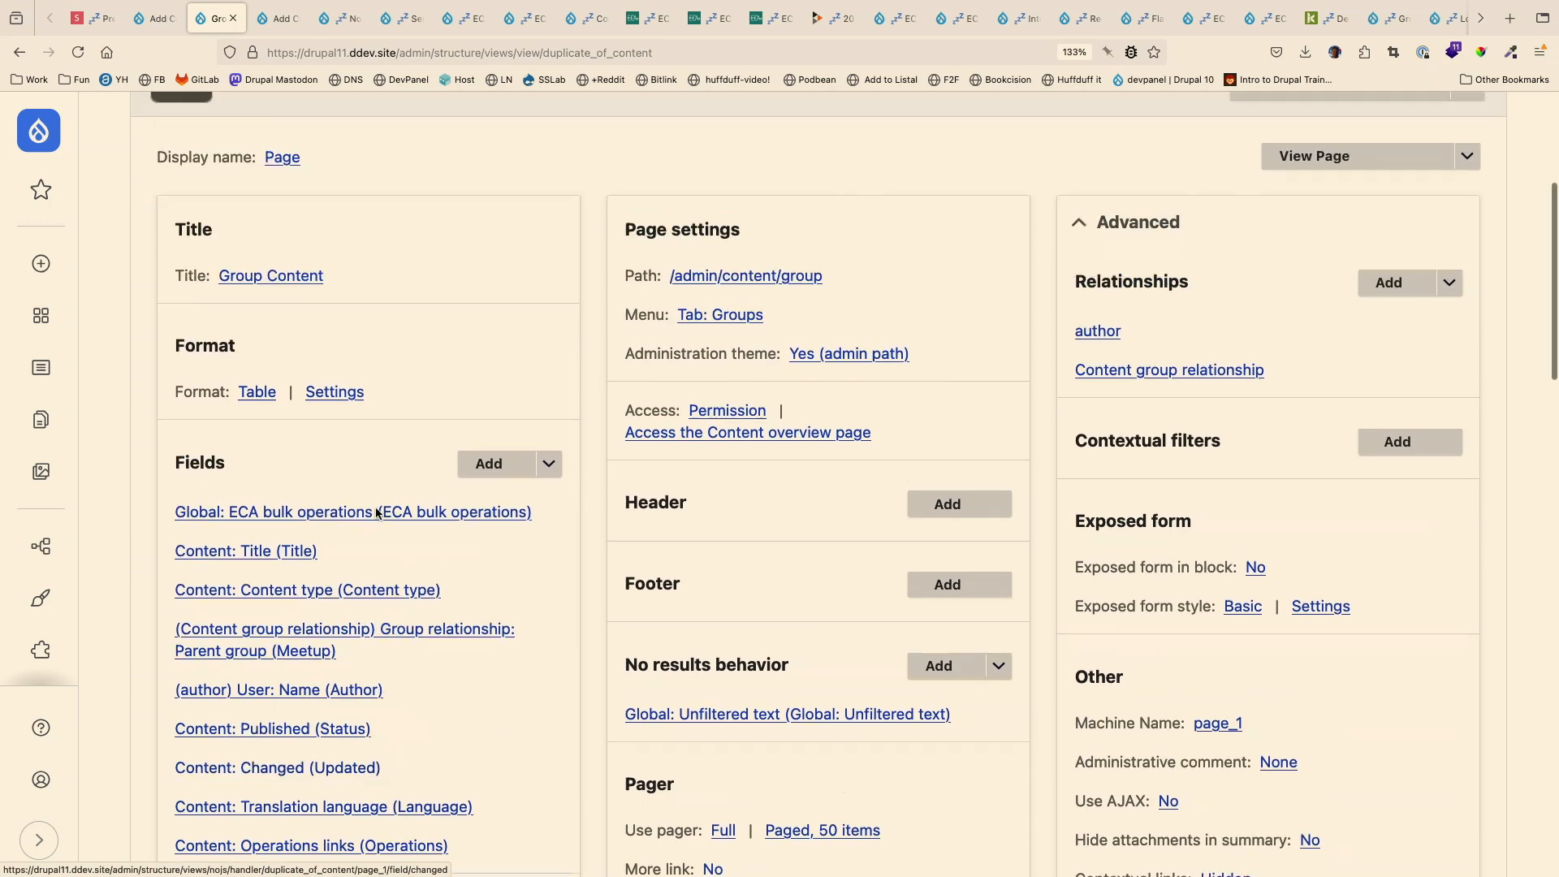
{"action": "scroll", "coordinate": [375, 512], "scroll_direction": "down", "scroll_amount": 3}
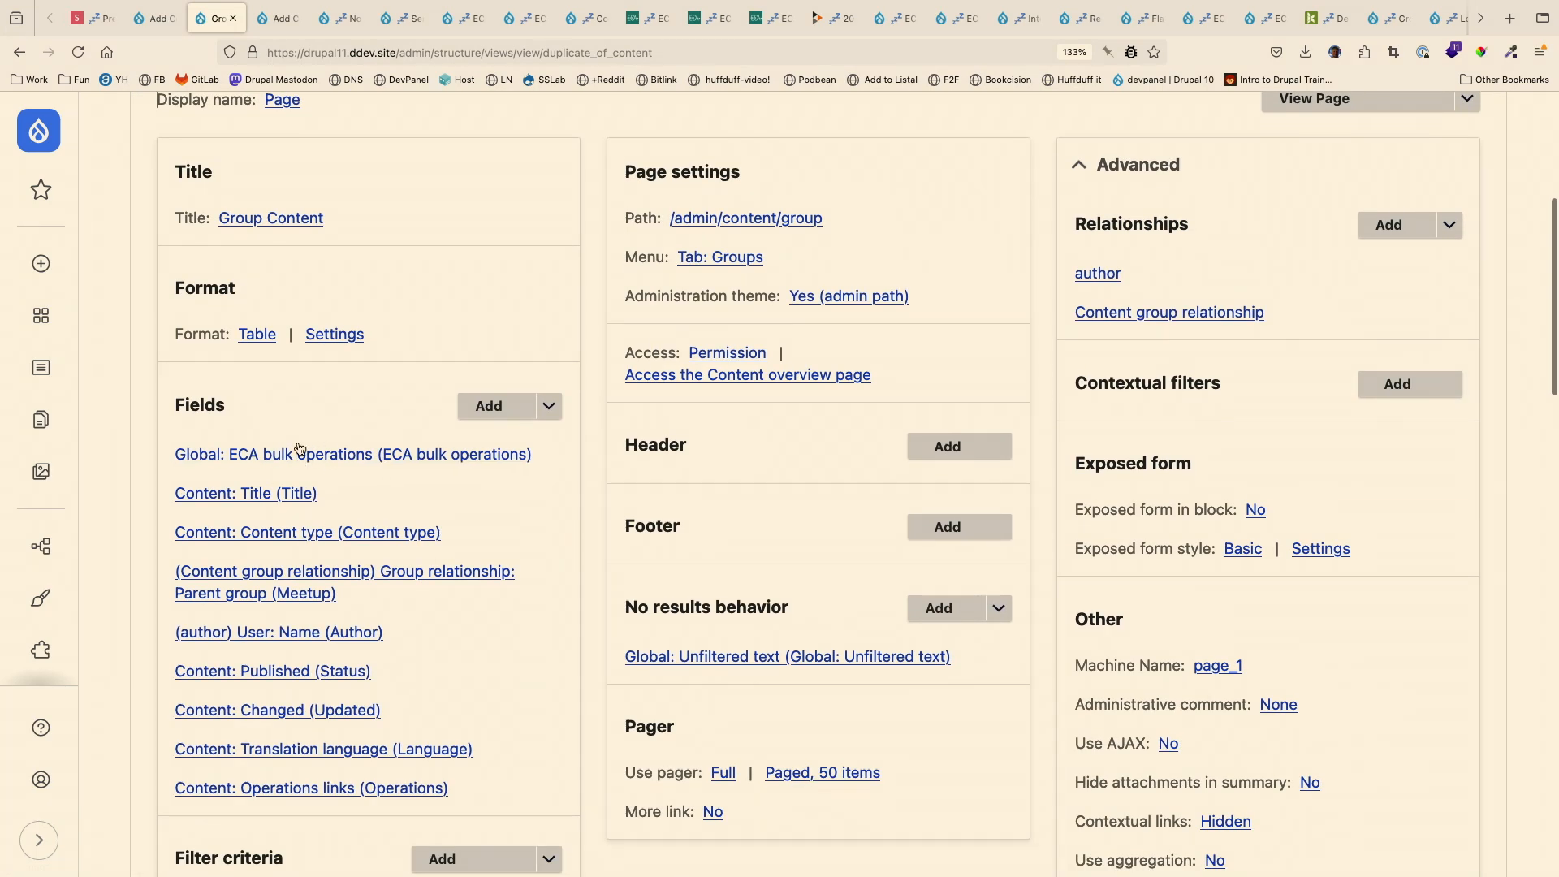
{"action": "left_click", "coordinate": [335, 456]}
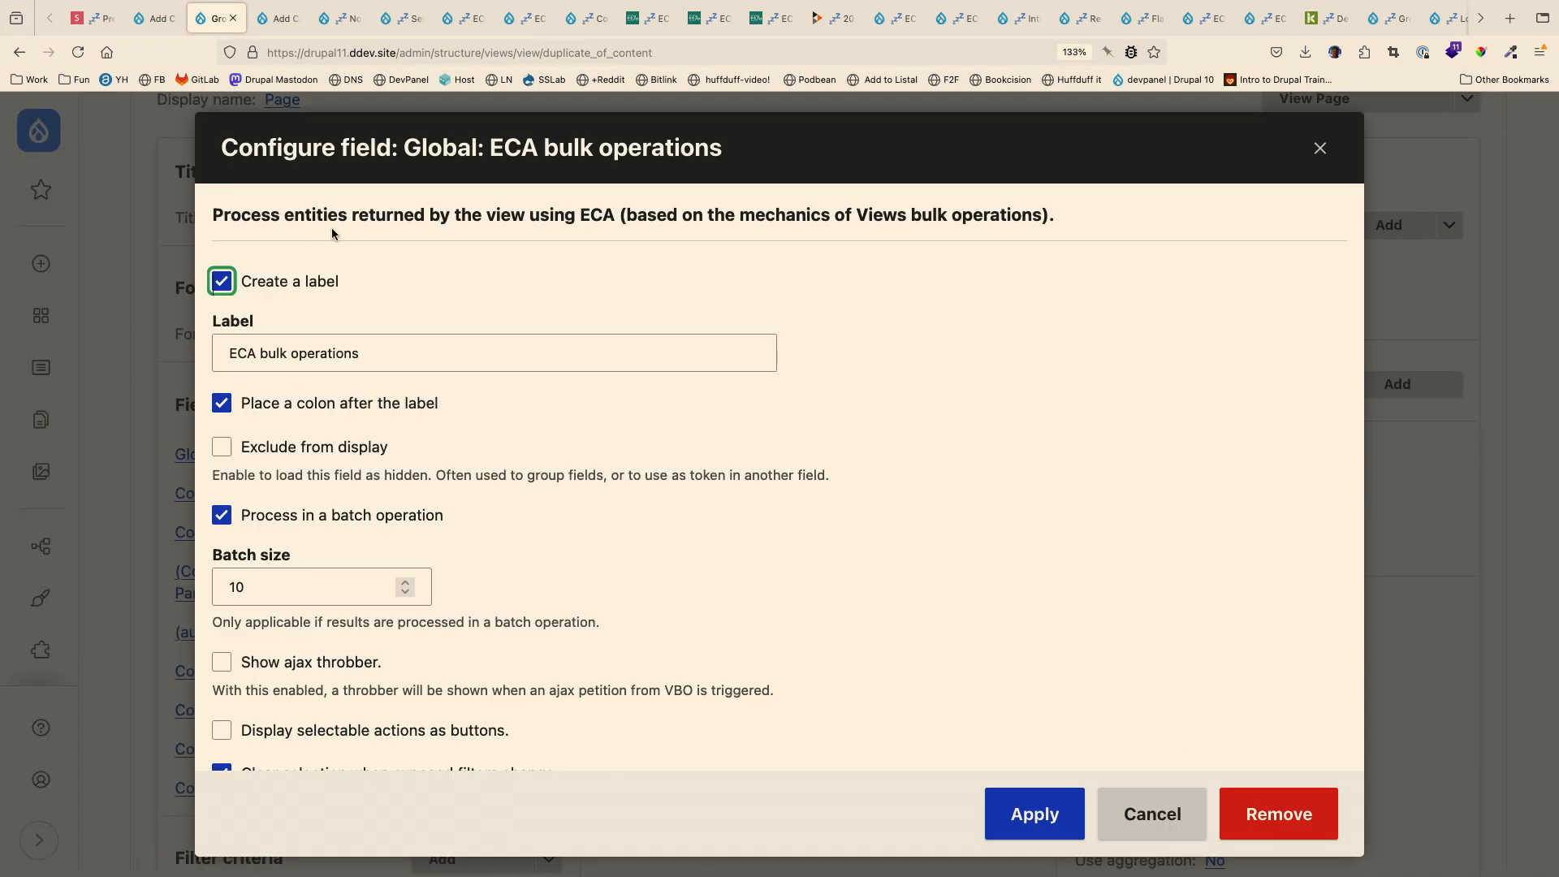
{"action": "left_click_drag", "start_coordinate": [492, 155], "coordinate": [642, 172]}
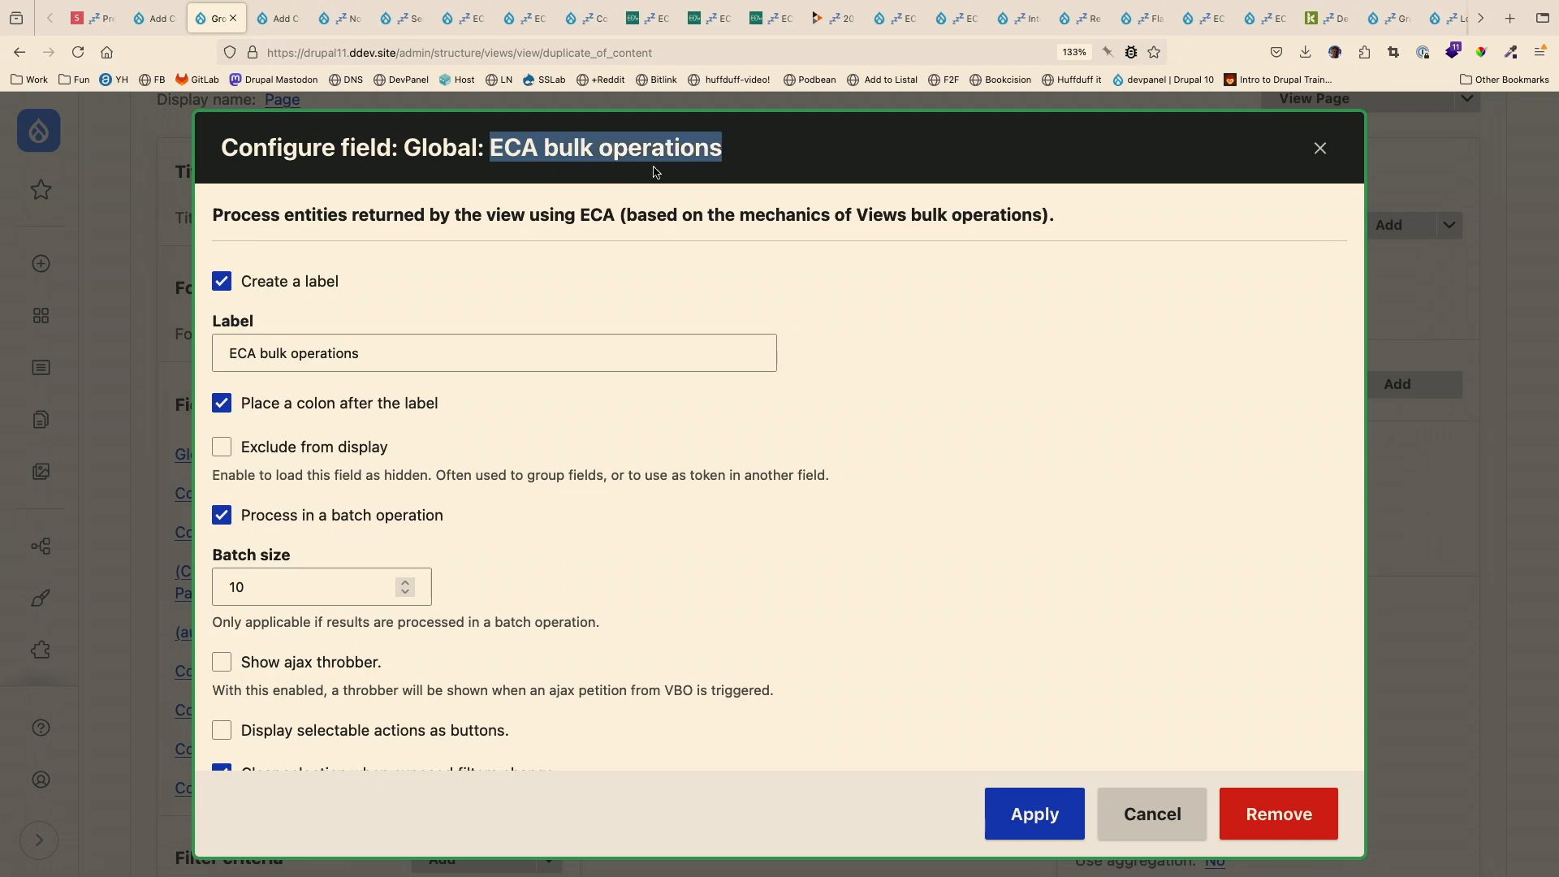
{"action": "left_click", "coordinate": [1035, 813]}
- Save the Group Content view and return to the Groups listing of the site's content
{"action": "scroll", "coordinate": [518, 514], "scroll_direction": "down", "scroll_amount": 10}
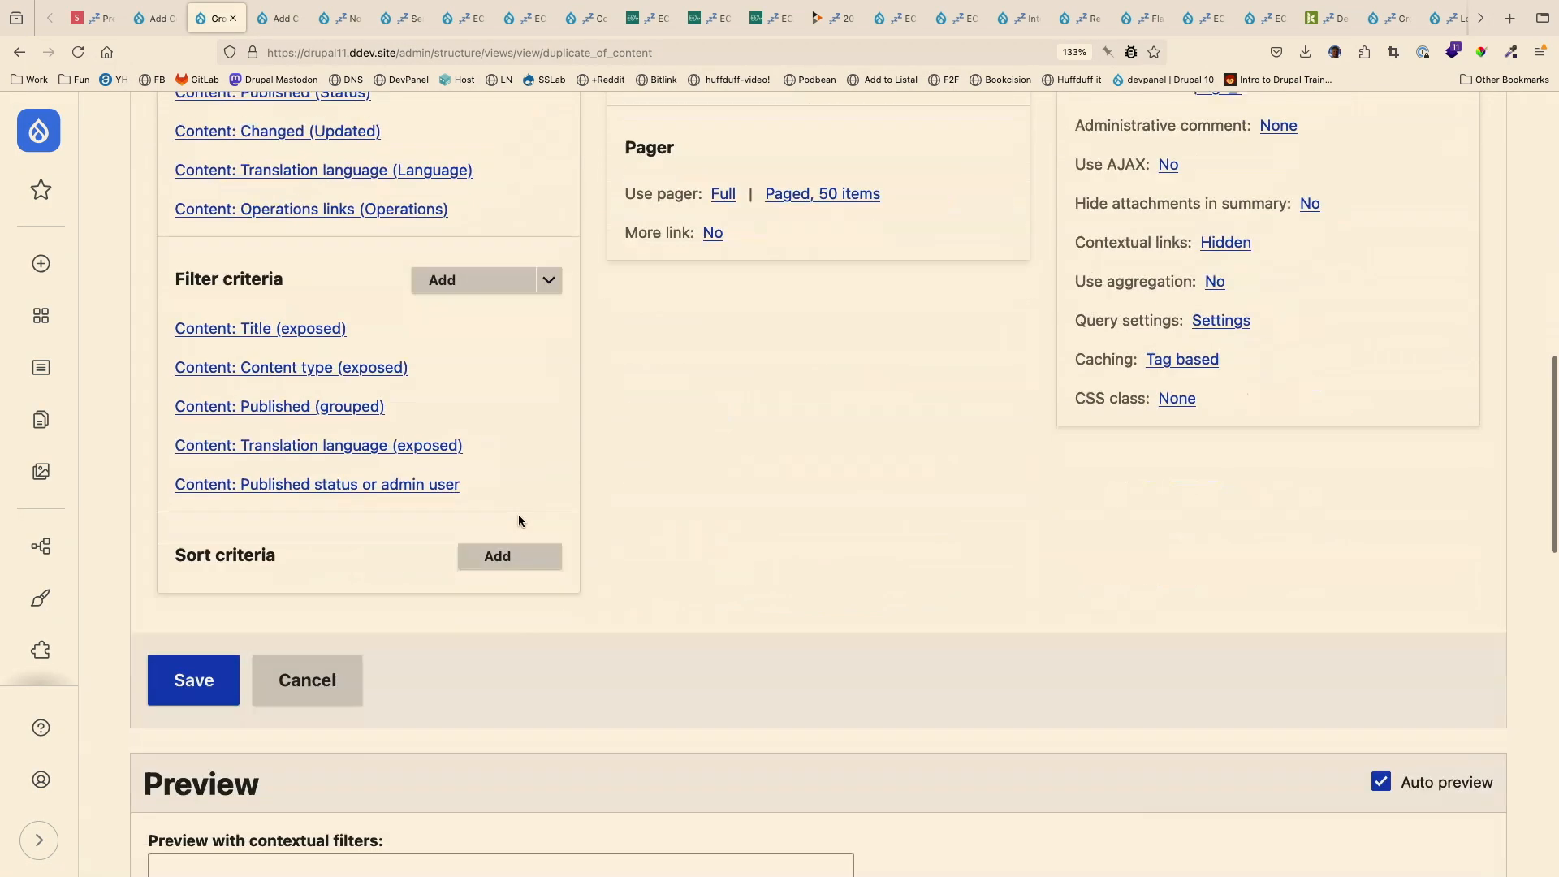
{"action": "left_click", "coordinate": [168, 582]}
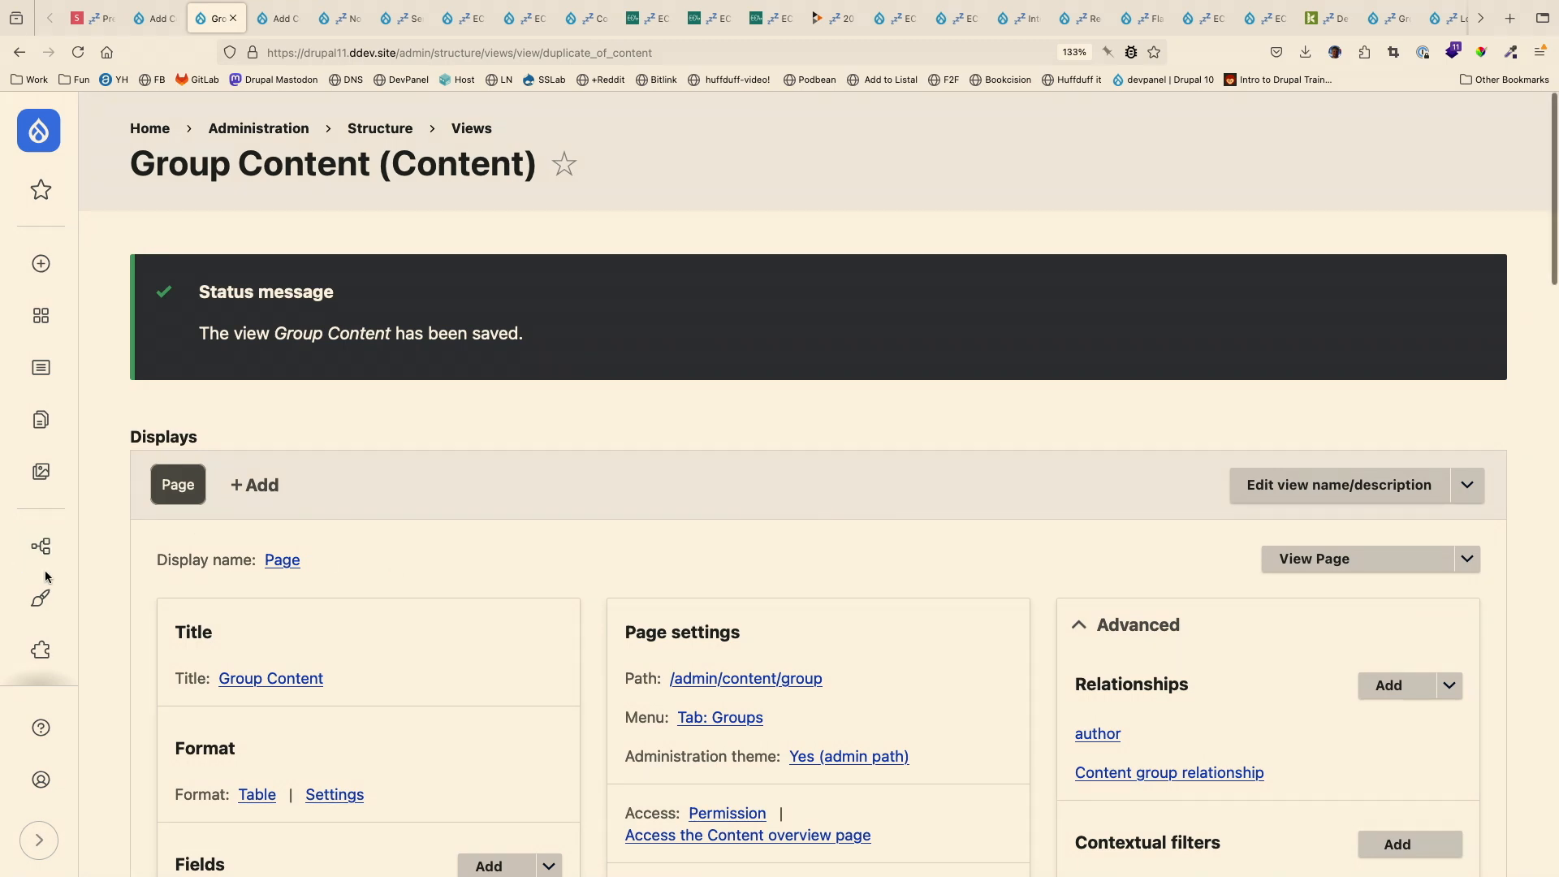
{"action": "left_click", "coordinate": [43, 546]}
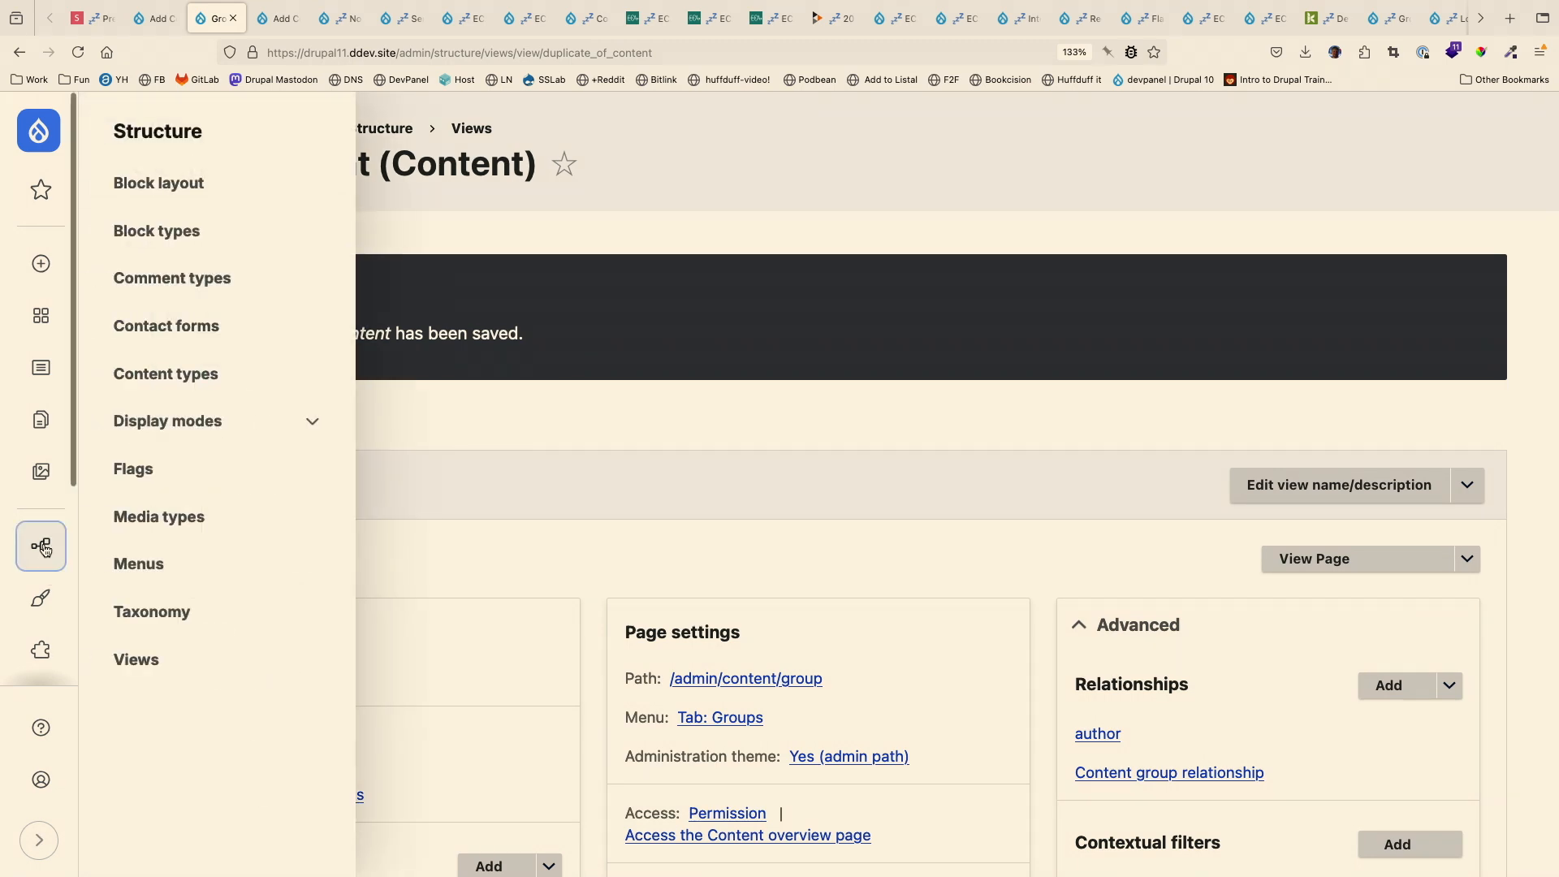
{"action": "left_click", "coordinate": [41, 385]}
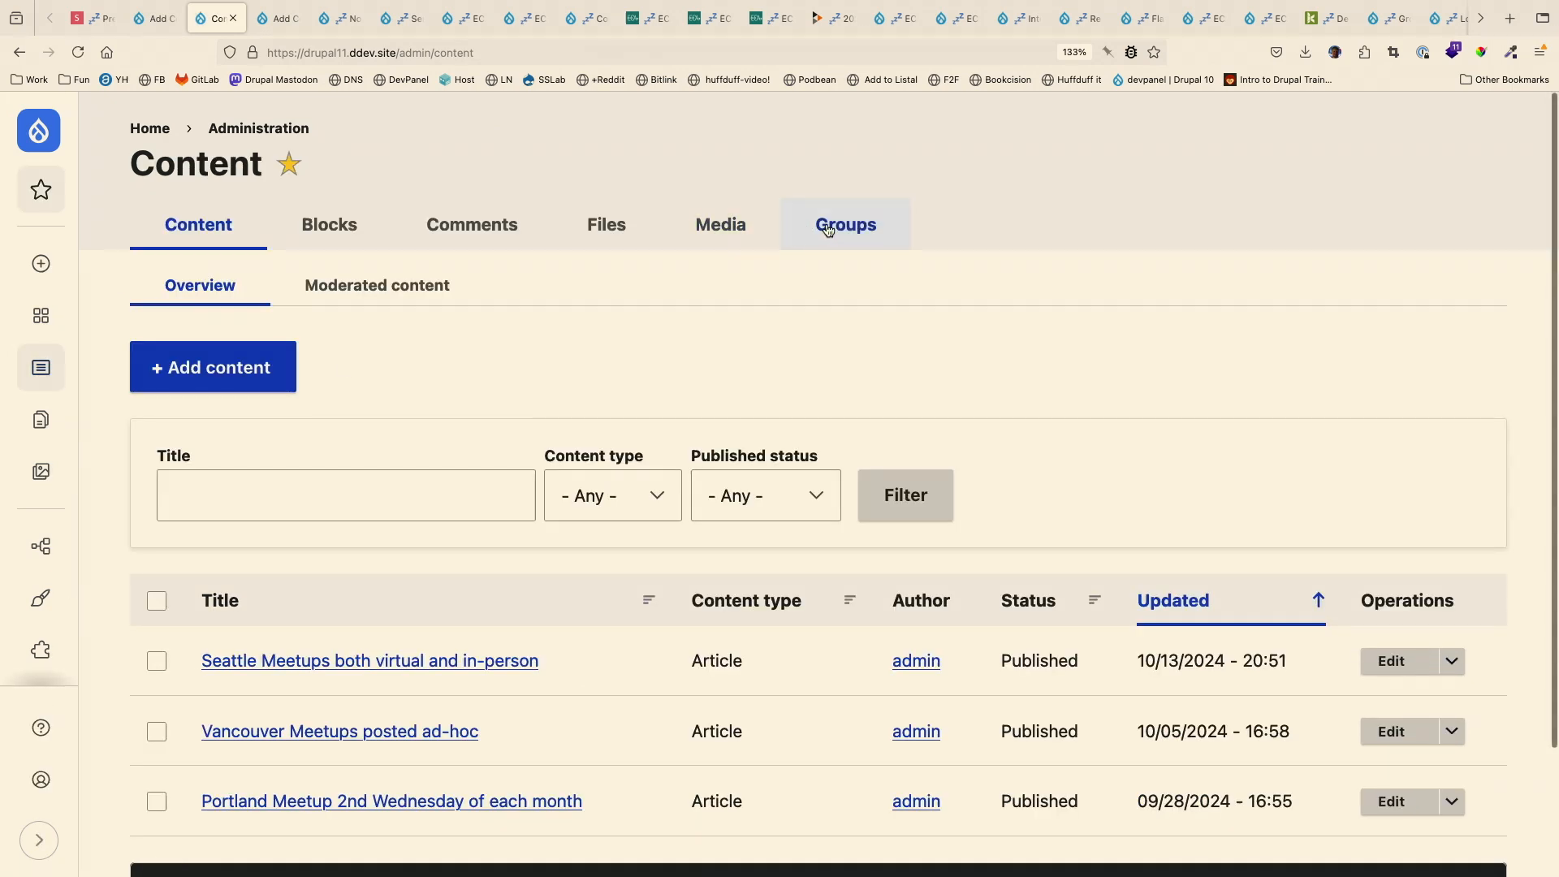
{"action": "left_click", "coordinate": [845, 224]}
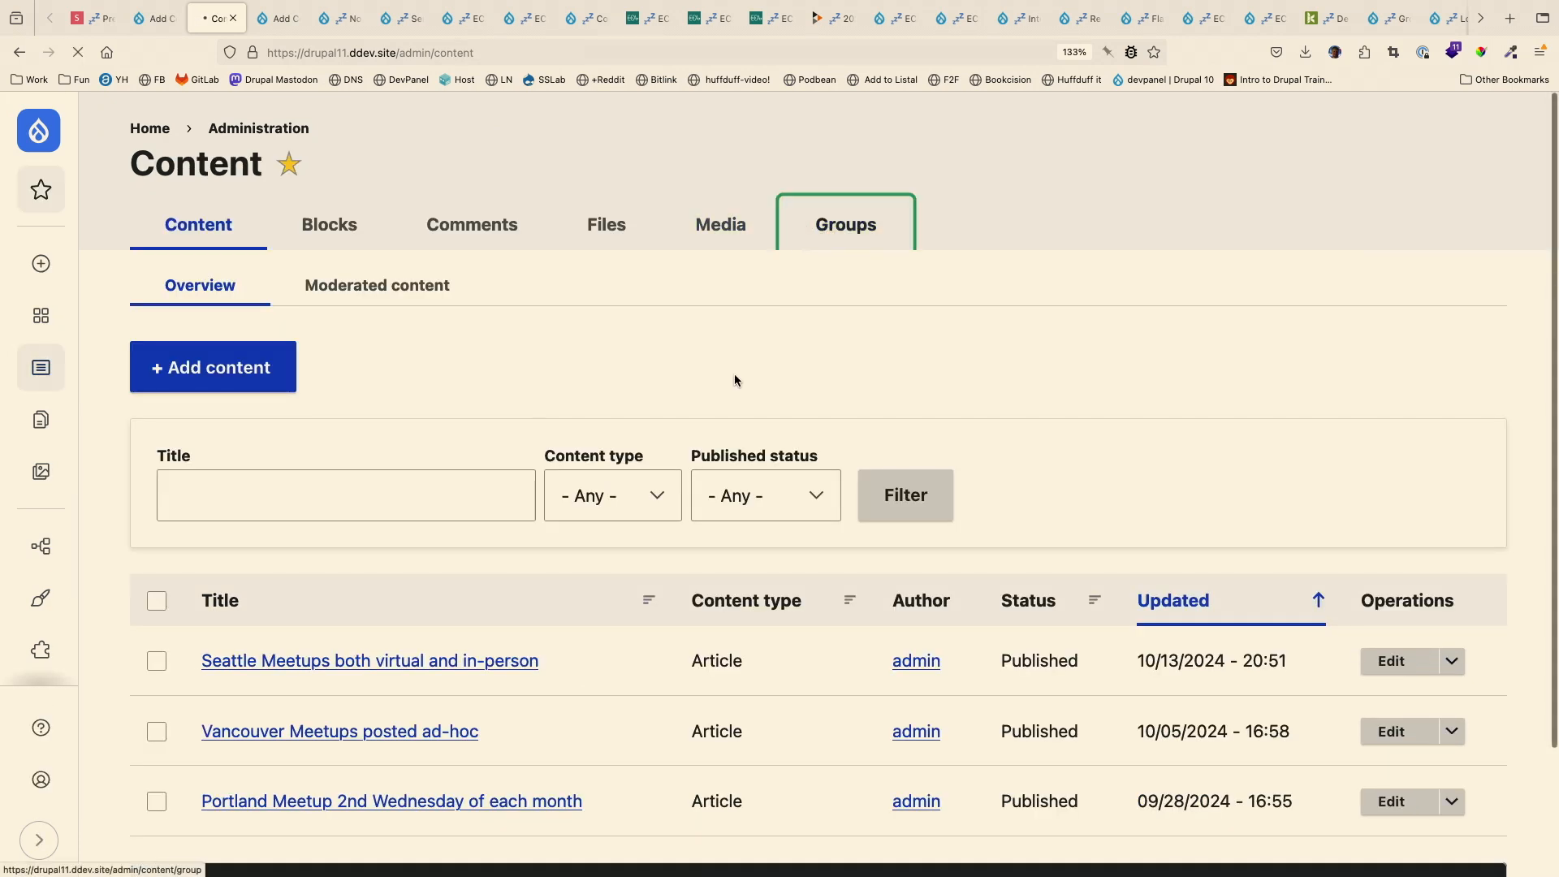
- Execute the Add Content to Portland bulk action on "Portland Meetup 2nd Wednesday of each month" and read the status messages
{"action": "left_click", "coordinate": [501, 759]}
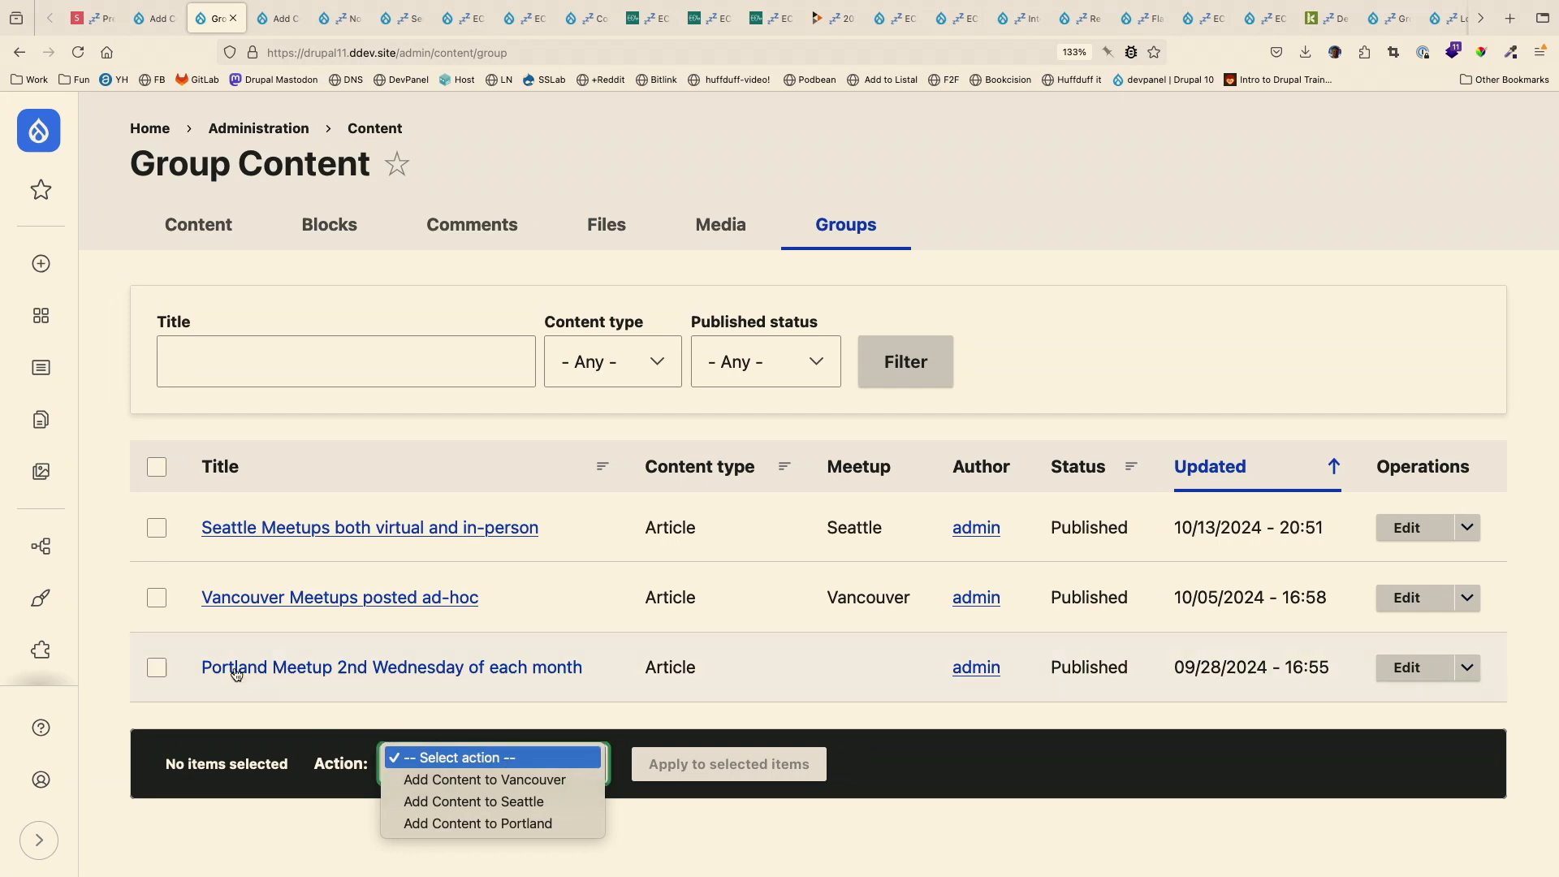
{"action": "left_click", "coordinate": [160, 665]}
{"action": "left_click", "coordinate": [160, 665]}
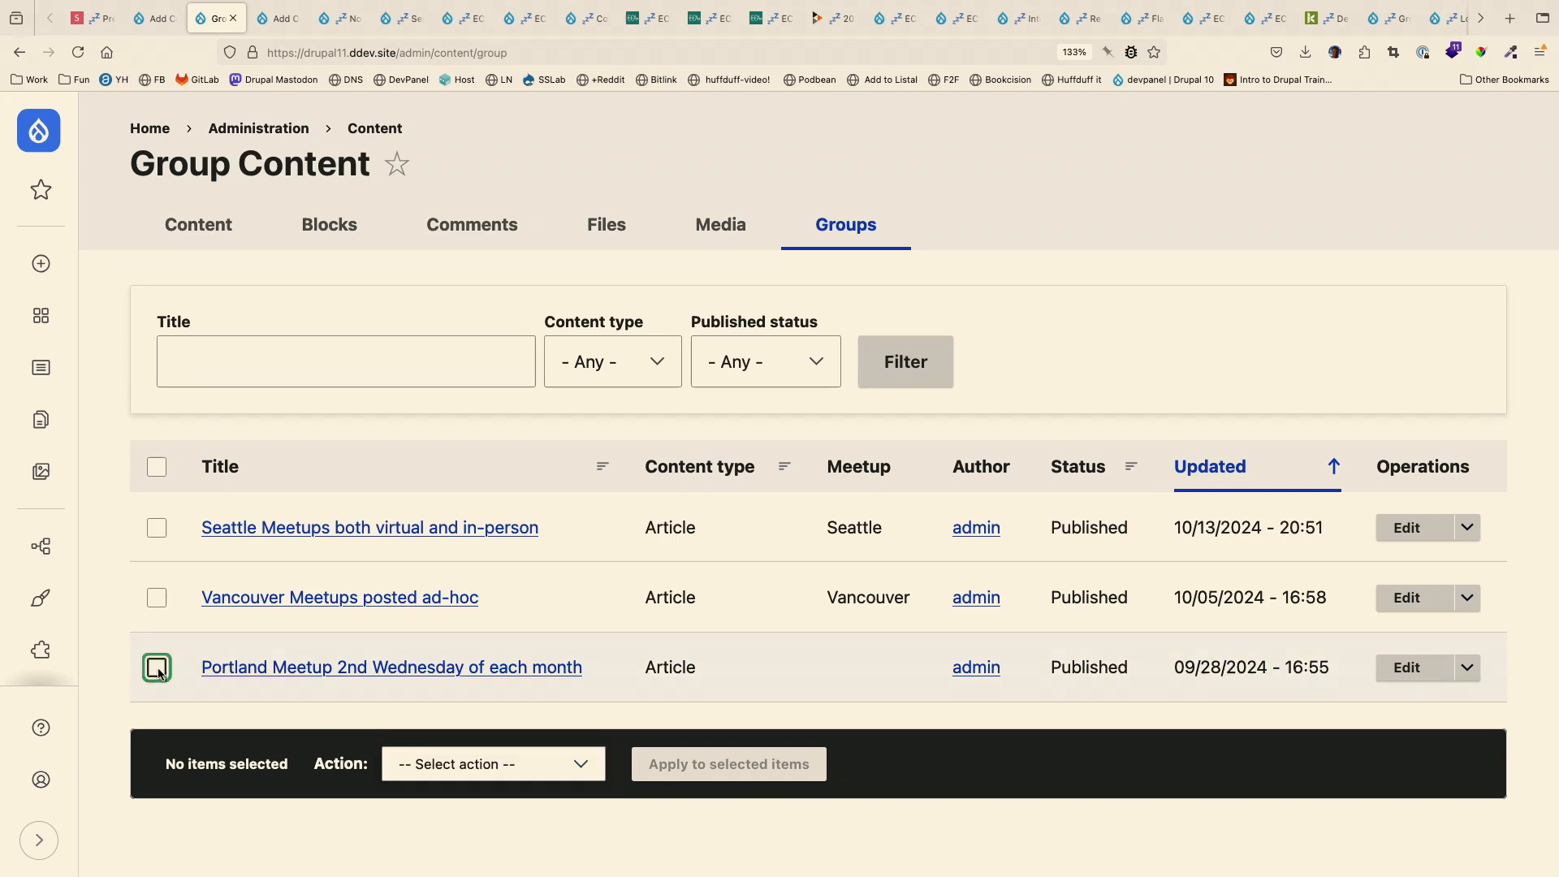
{"action": "left_click", "coordinate": [455, 761]}
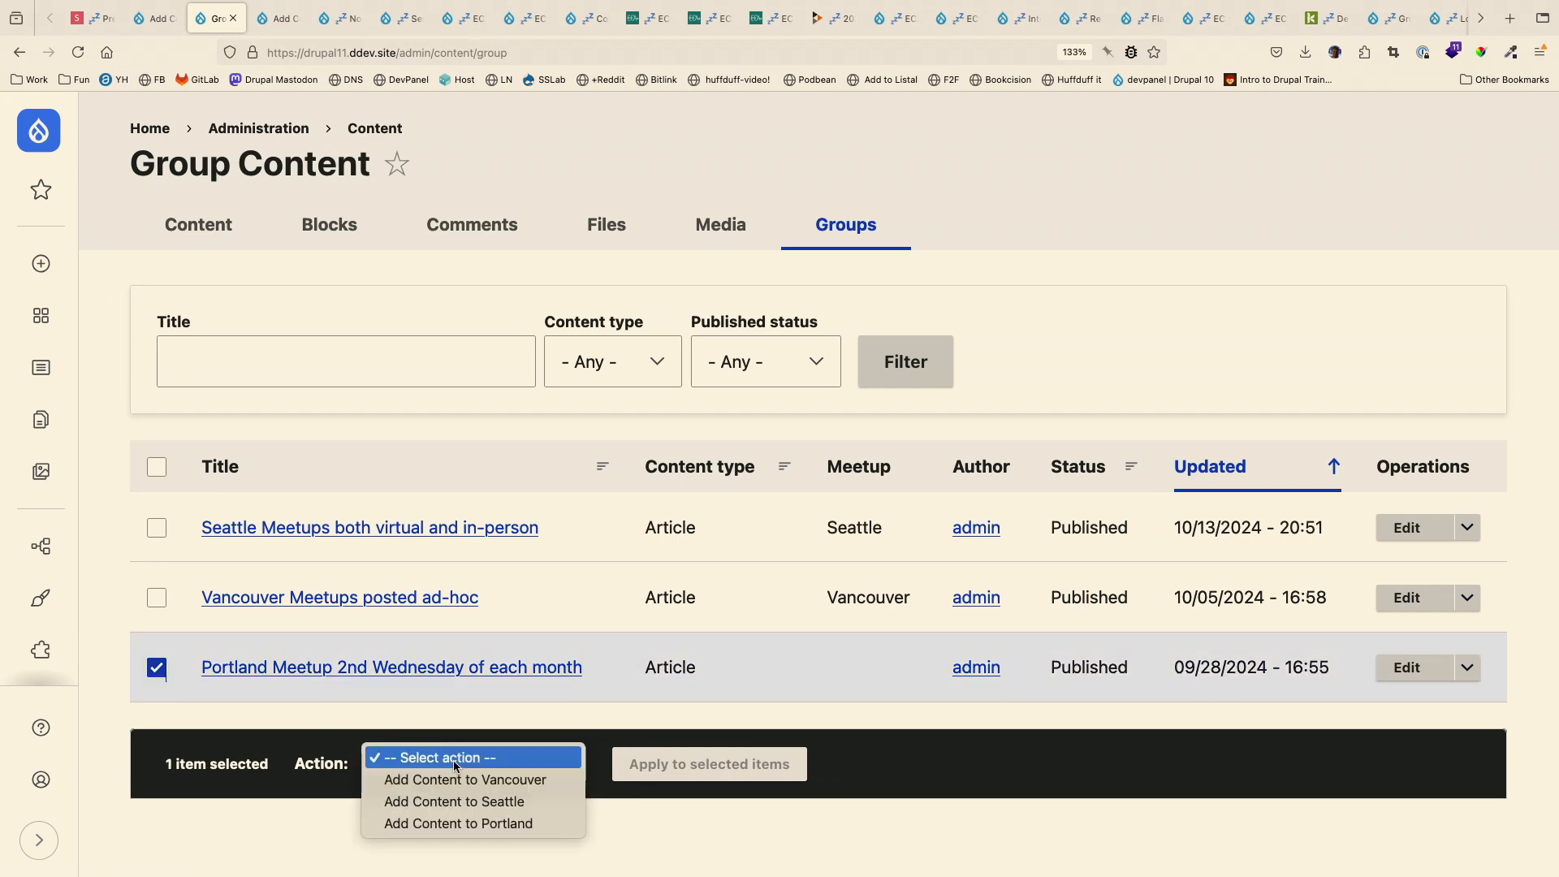
{"action": "left_click", "coordinate": [455, 823]}
{"action": "left_click", "coordinate": [692, 777]}
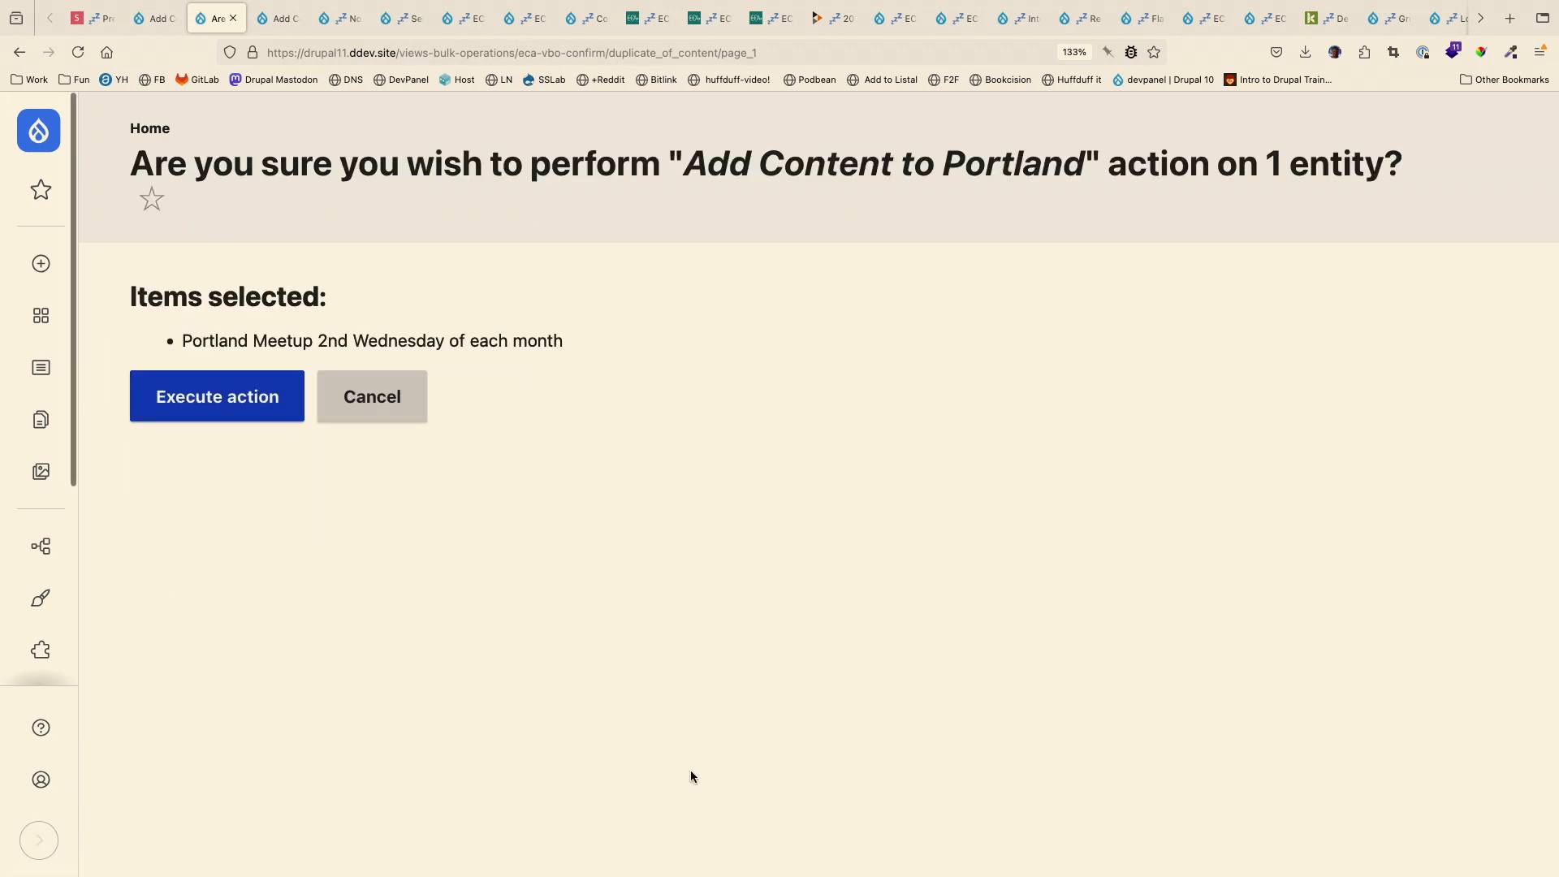
{"action": "left_click", "coordinate": [211, 403]}
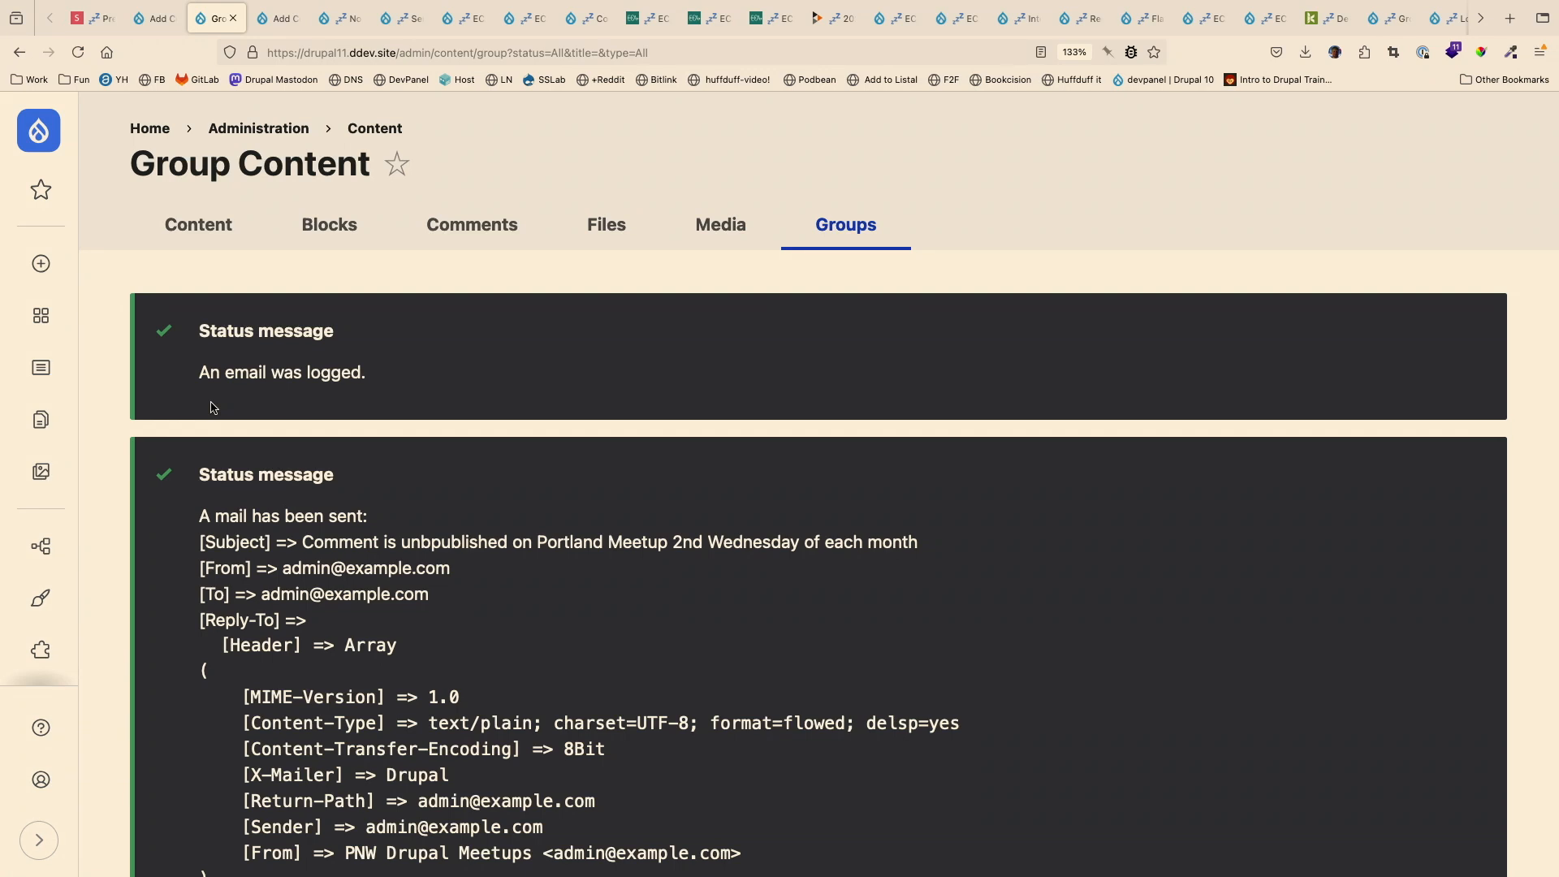
{"action": "scroll", "coordinate": [212, 407], "scroll_direction": "down", "scroll_amount": 5}
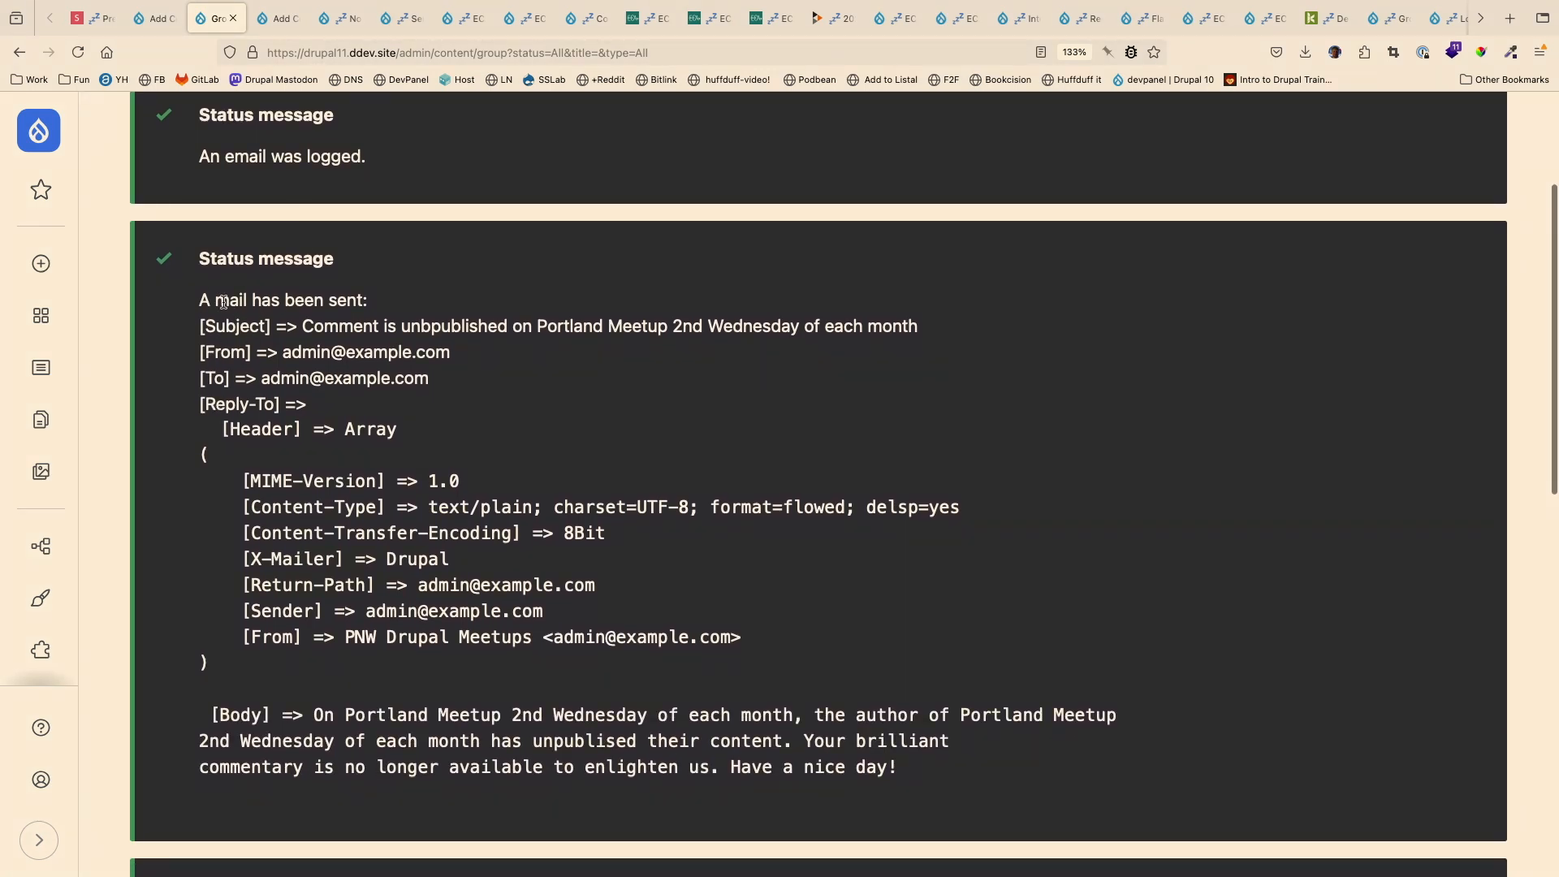
{"action": "left_click_drag", "start_coordinate": [204, 299], "coordinate": [363, 300]}
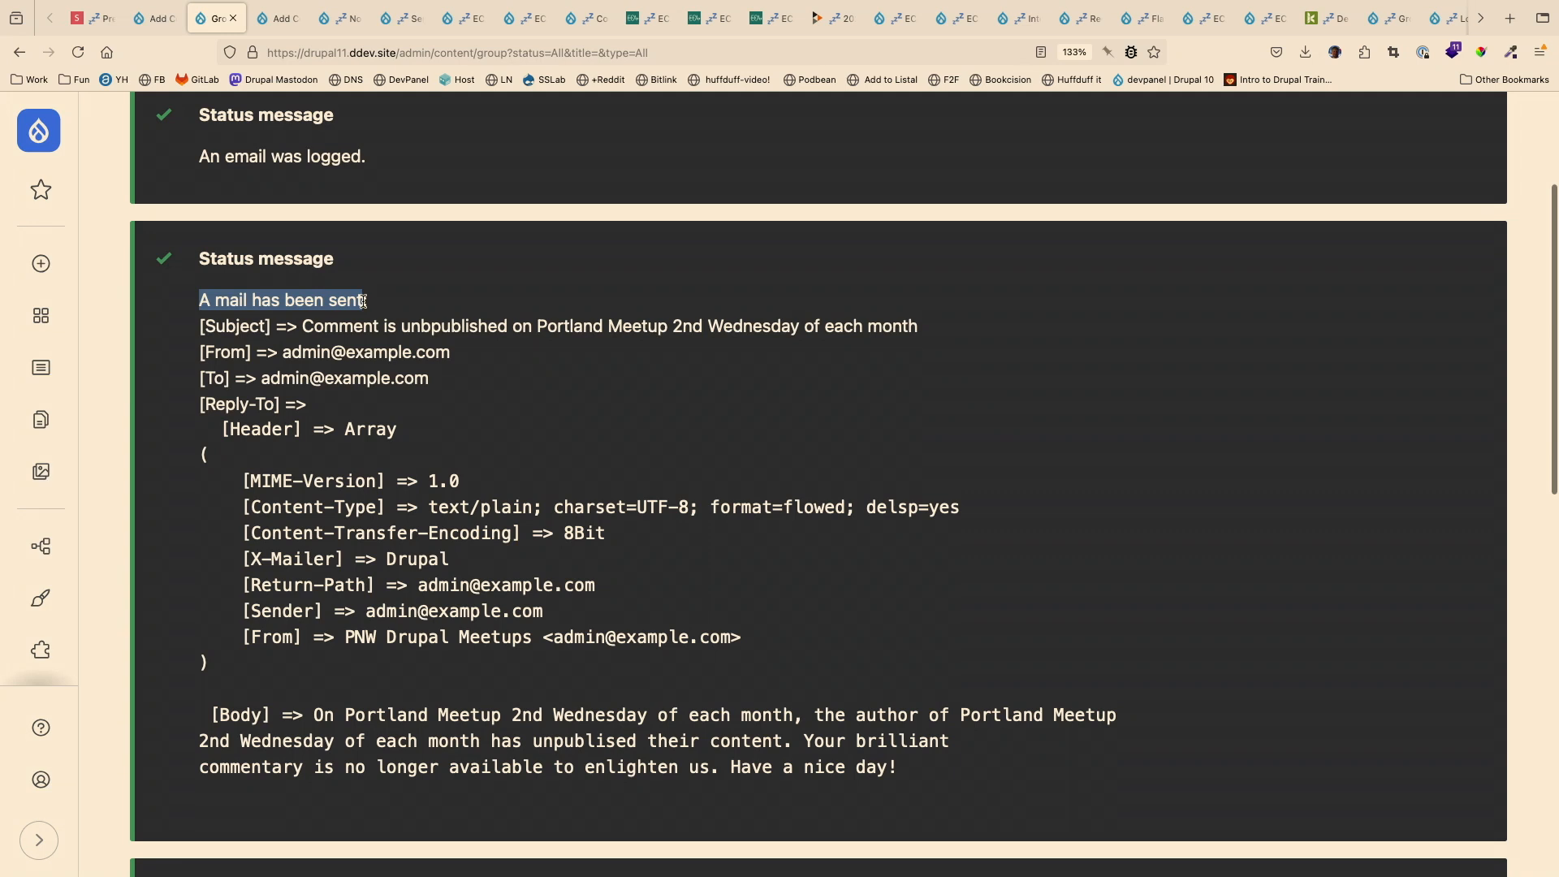
- Go back to the ECA model list and open the Node Unpublish: Email Commenters model that reacts to updates of any content entity
{"action": "left_click", "coordinate": [161, 19]}
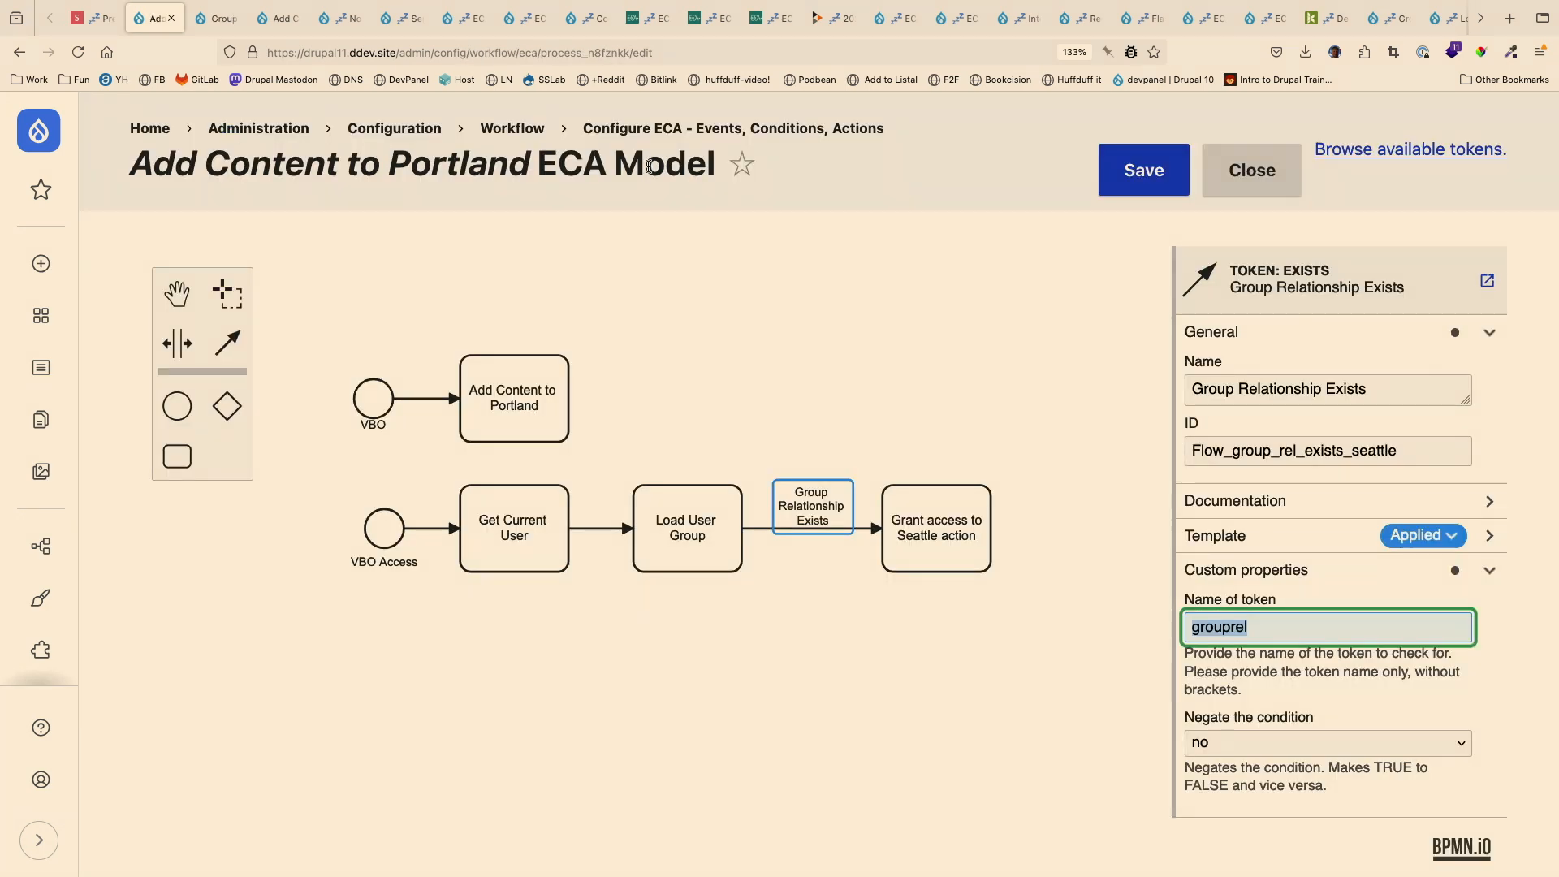
{"action": "left_click", "coordinate": [617, 130]}
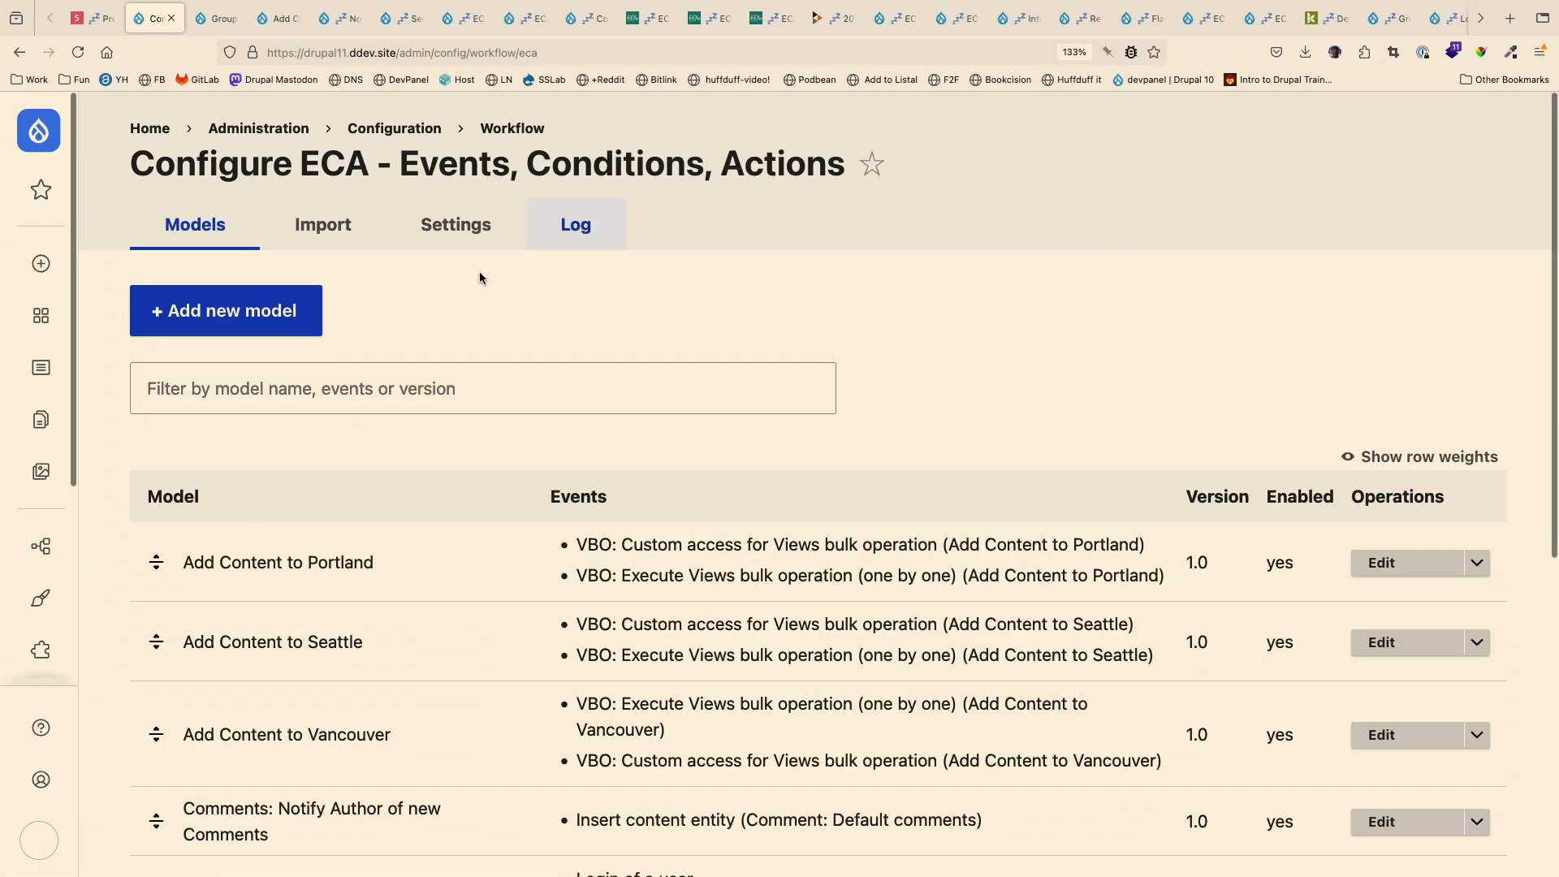
{"action": "scroll", "coordinate": [378, 510], "scroll_direction": "down", "scroll_amount": 5}
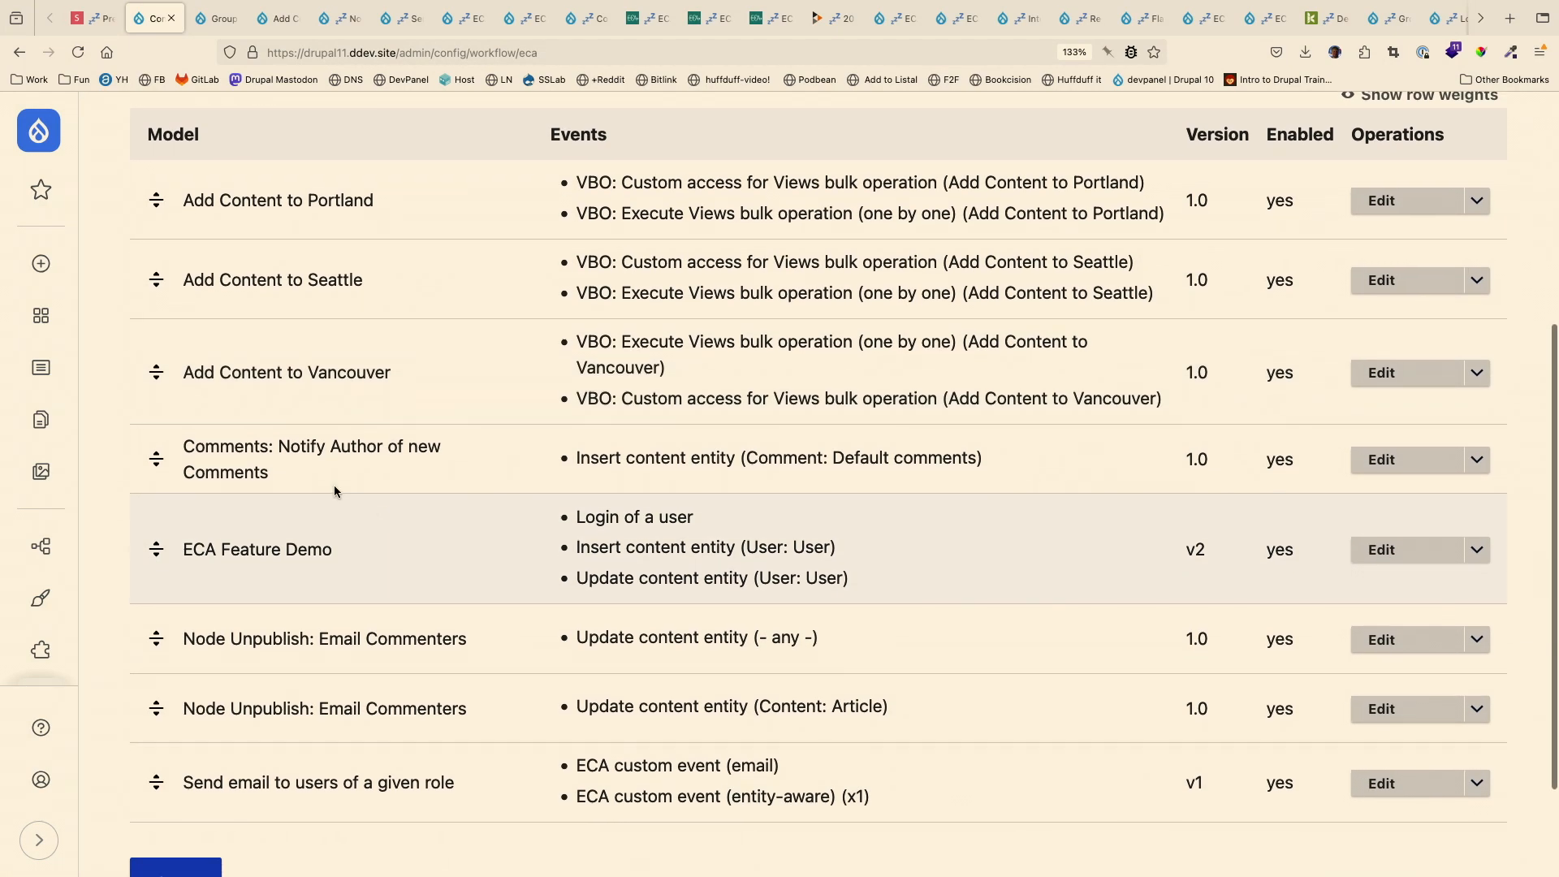
{"action": "key", "text": "ctrl+Up"}
{"action": "left_click", "coordinate": [281, 743]}
{"action": "scroll", "coordinate": [319, 757], "scroll_direction": "down", "scroll_amount": 1}
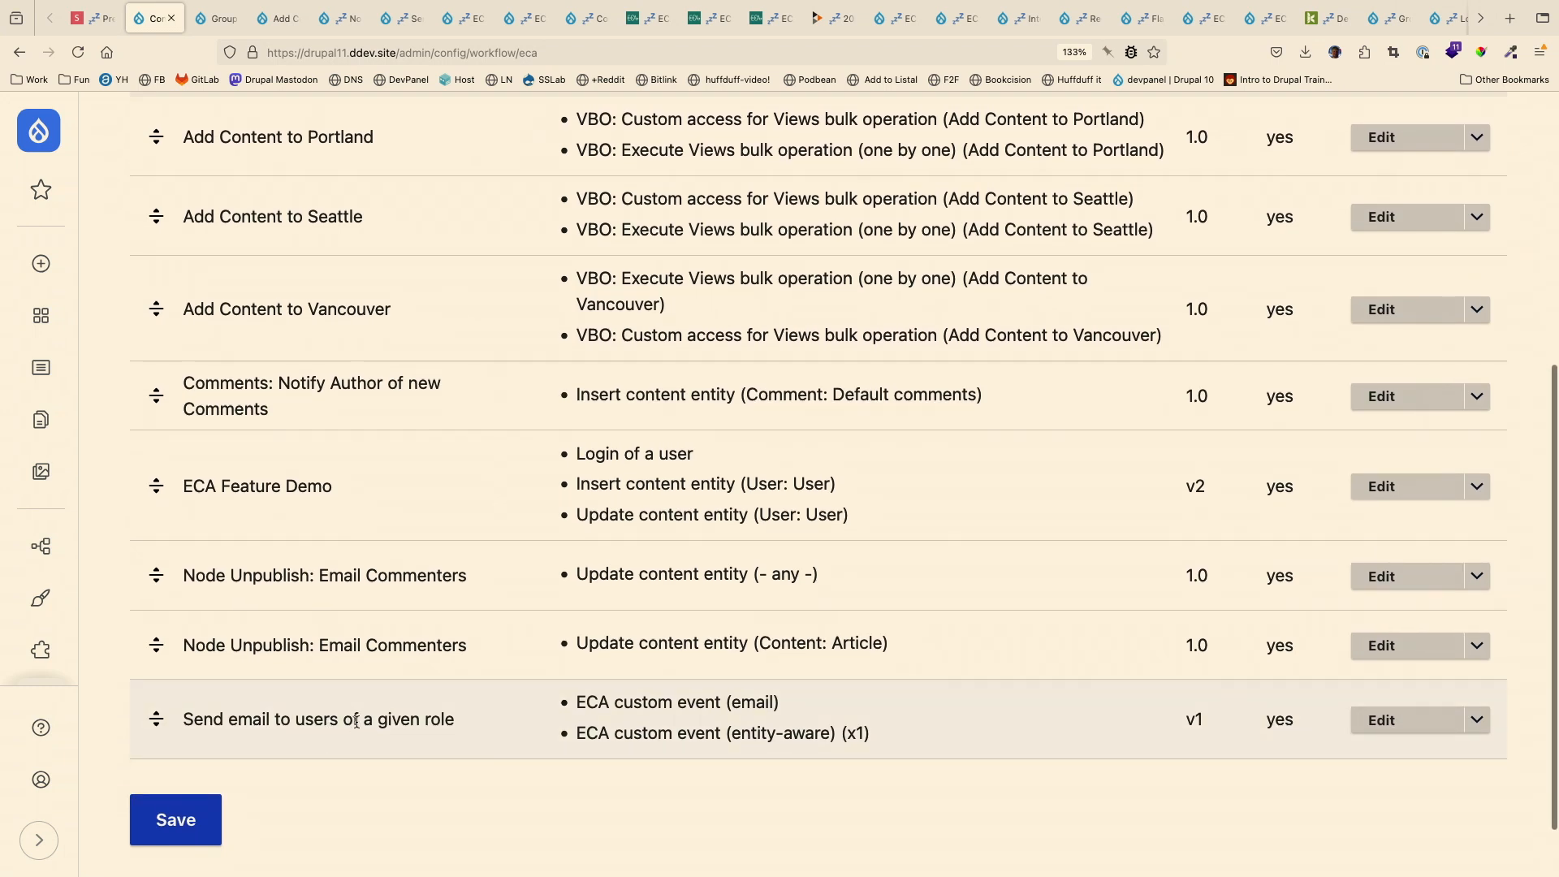
{"action": "left_click", "coordinate": [1422, 585]}
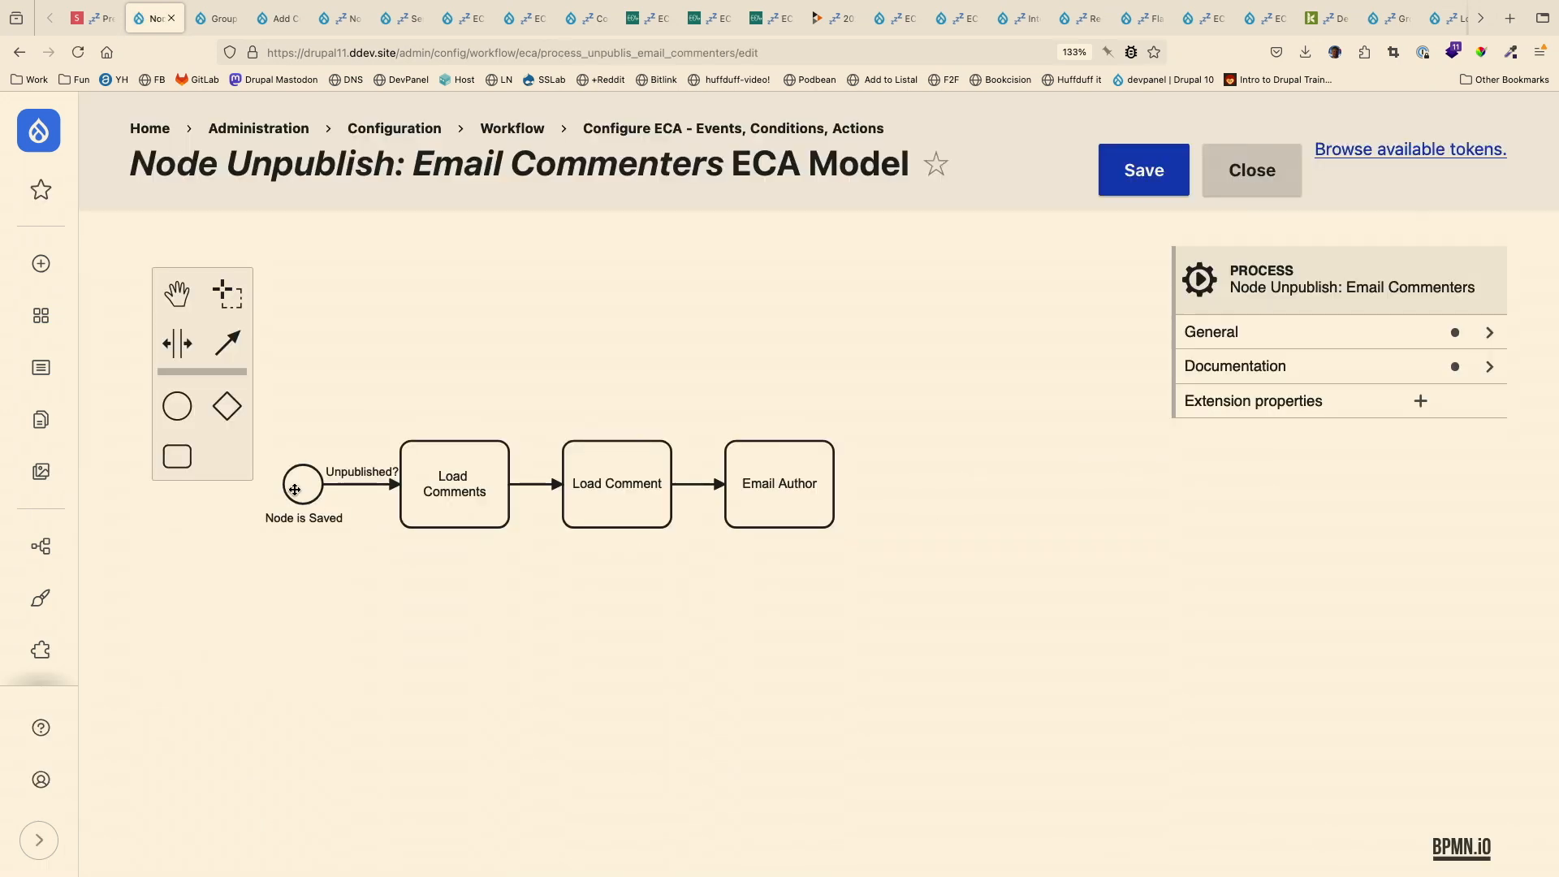
- Examine the Unpublished? flow and the Load Comments, Load Comment and Email Author actions of the Node Unpublish model
{"action": "left_click", "coordinate": [357, 469]}
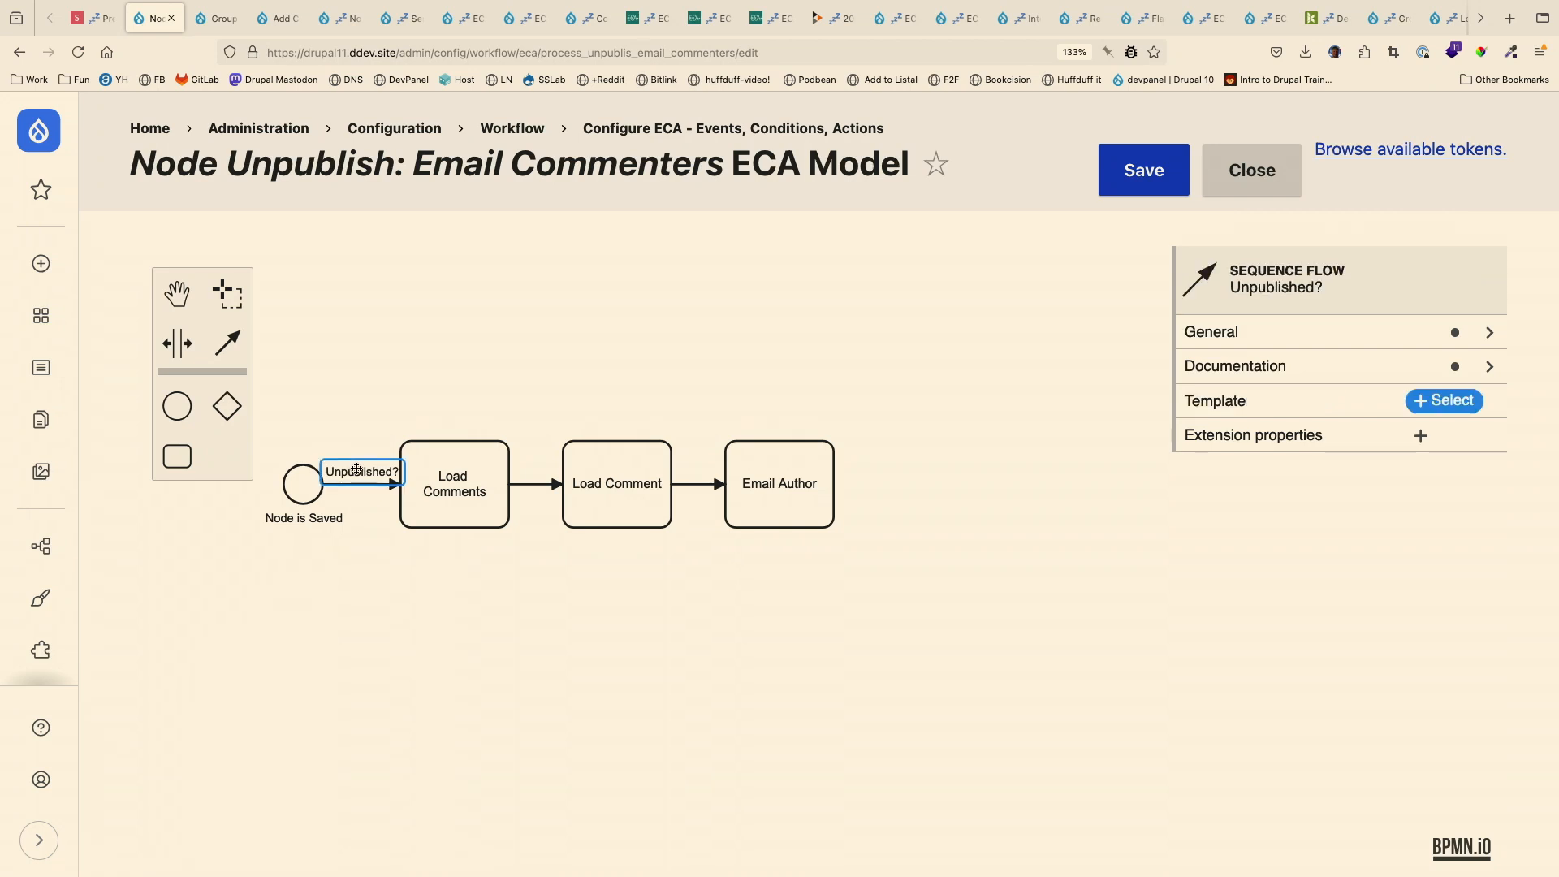
{"action": "left_click", "coordinate": [429, 493]}
{"action": "left_click", "coordinate": [620, 501]}
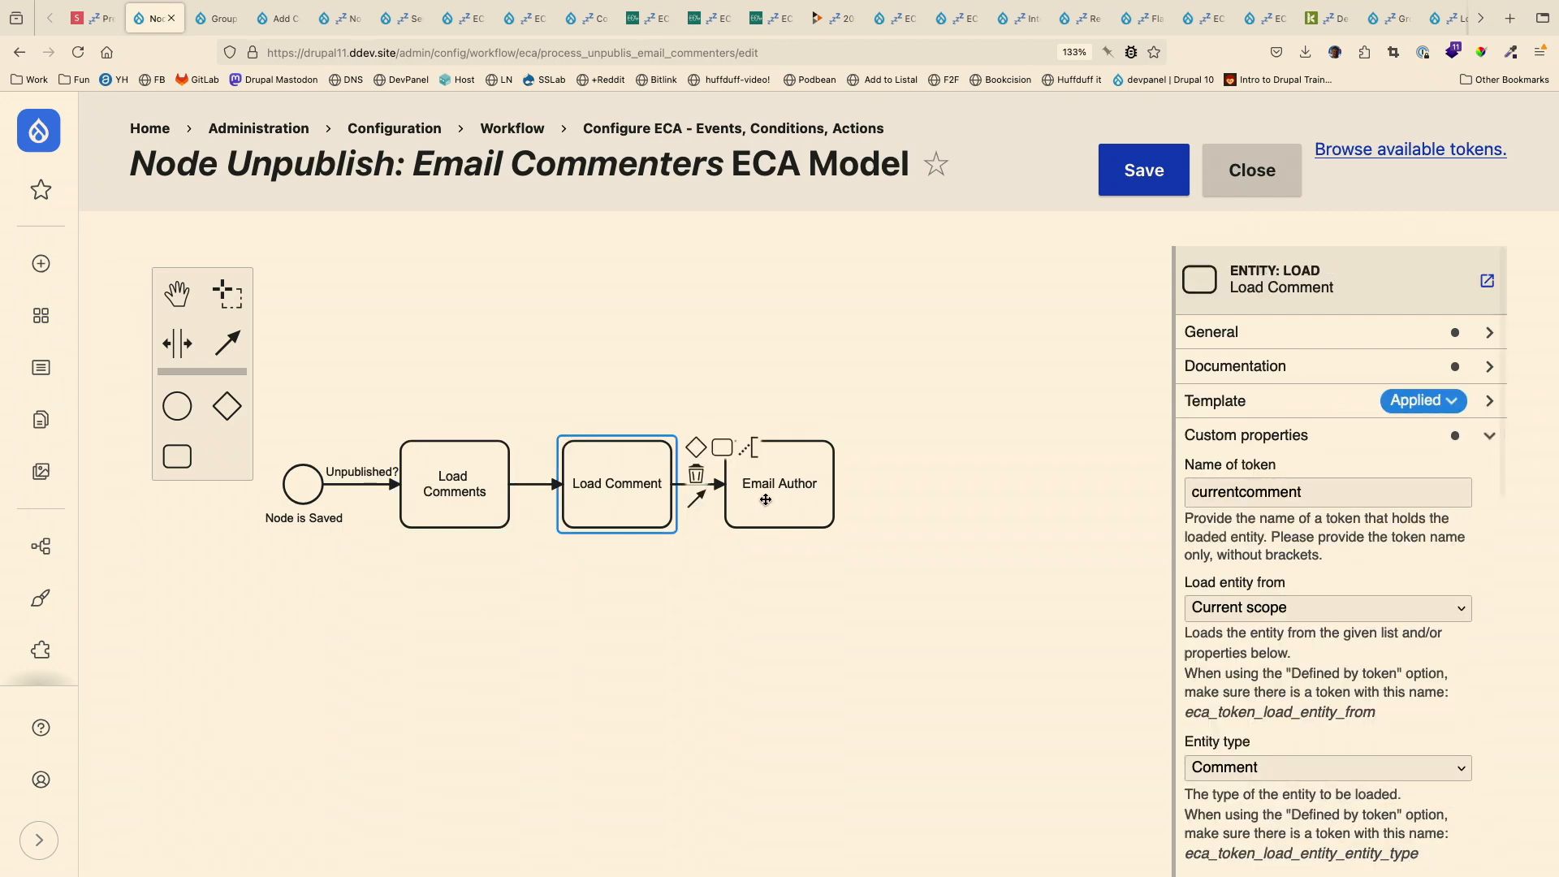
{"action": "left_click", "coordinate": [764, 500]}
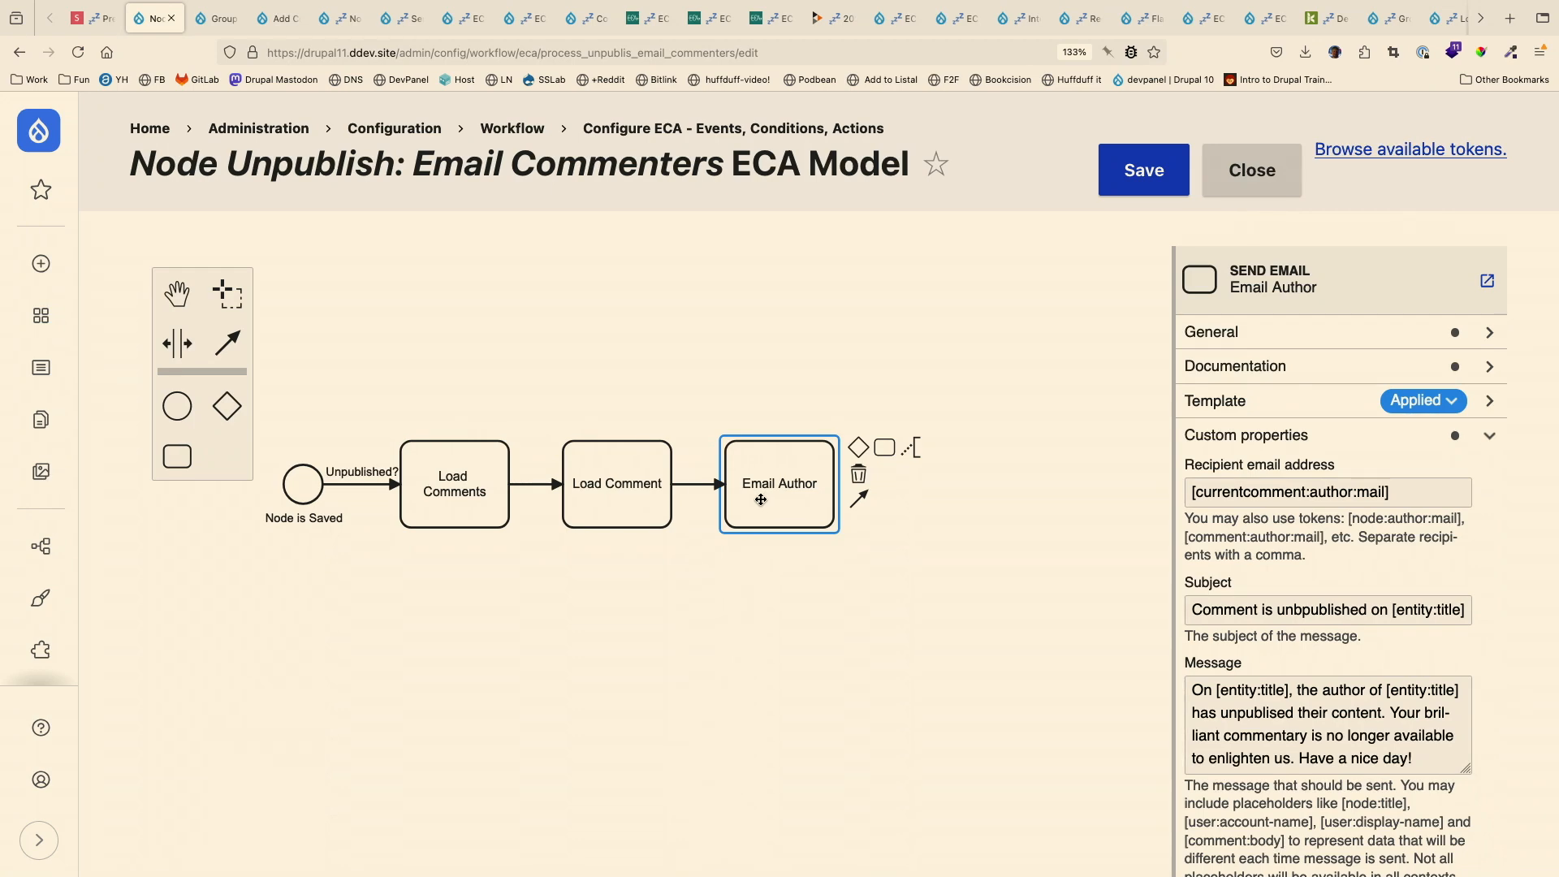
- Switch to the Slides.com deck, start presenting and advance to the slide about notifying all commenters when a node is unpublished
{"action": "left_click", "coordinate": [91, 17]}
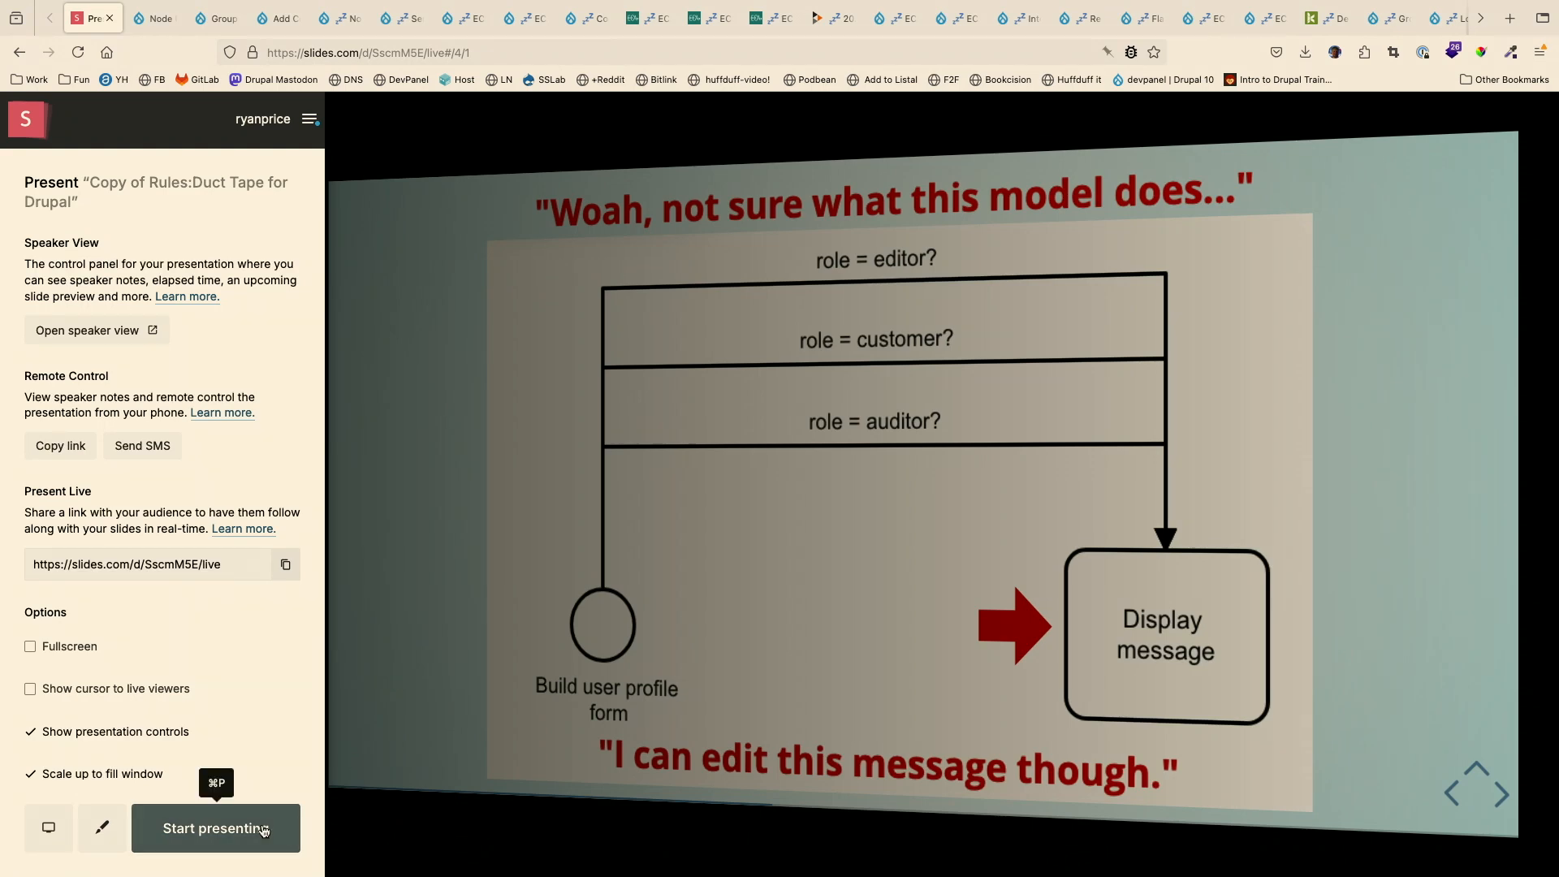
{"action": "left_click", "coordinate": [263, 820]}
{"action": "key", "text": "Right"}
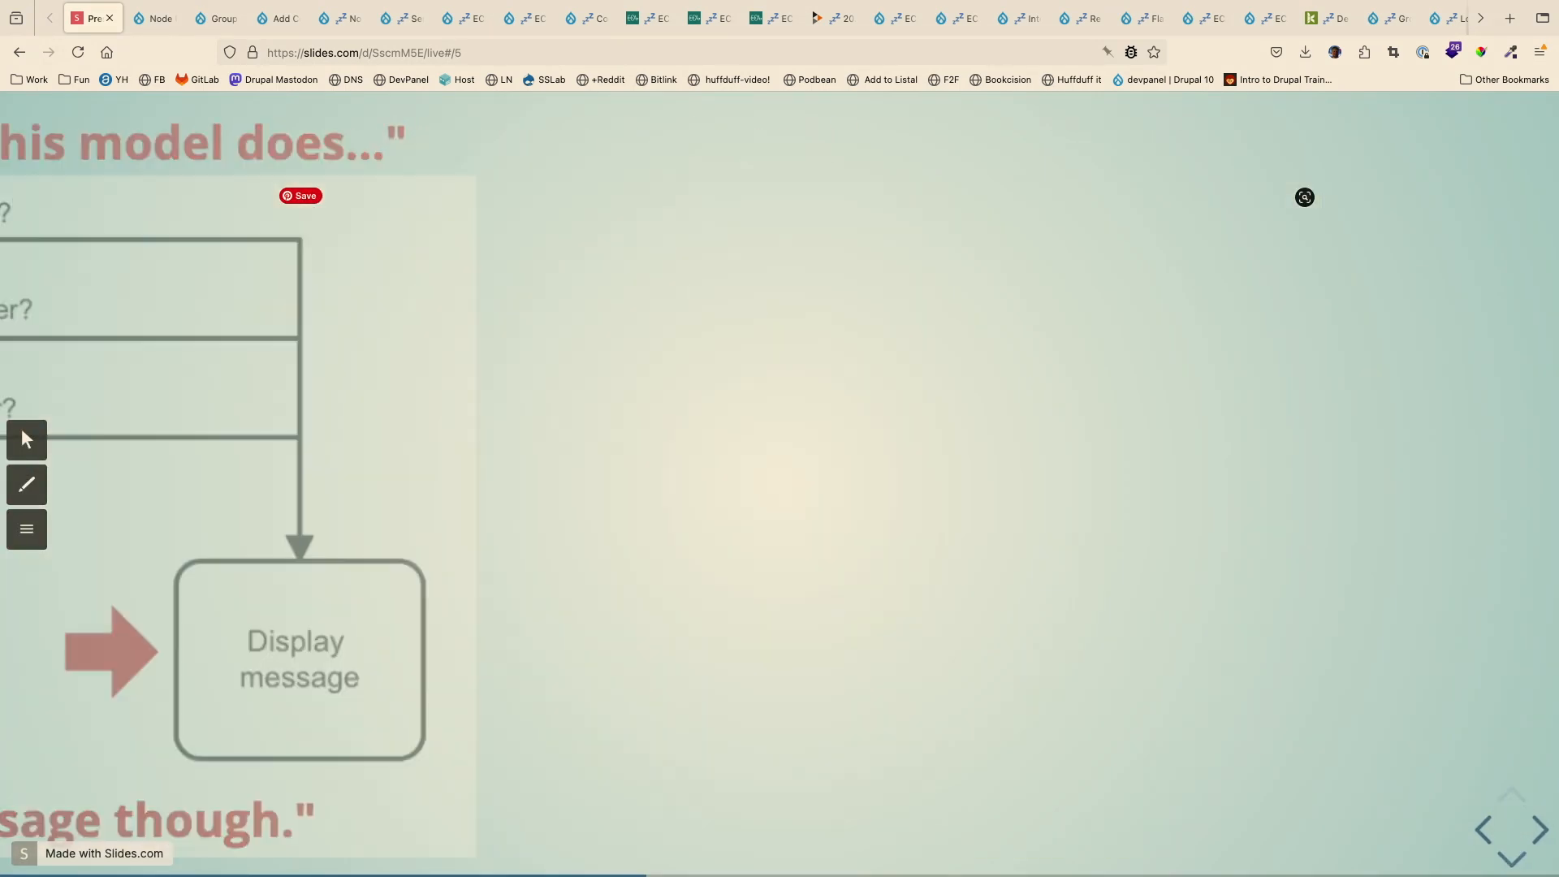
{"action": "key", "text": "Down"}
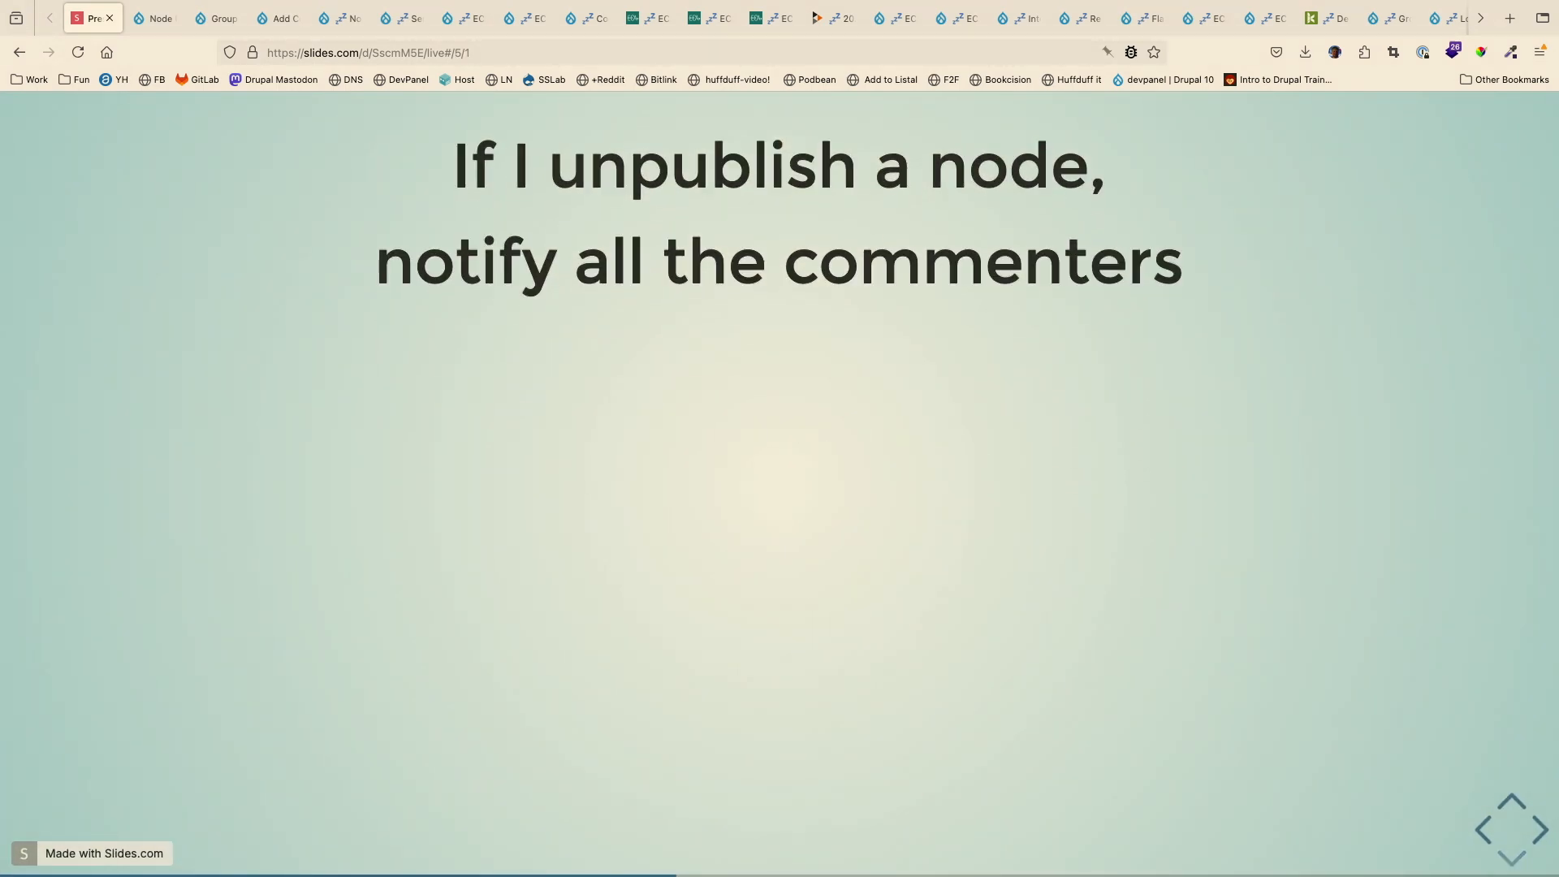